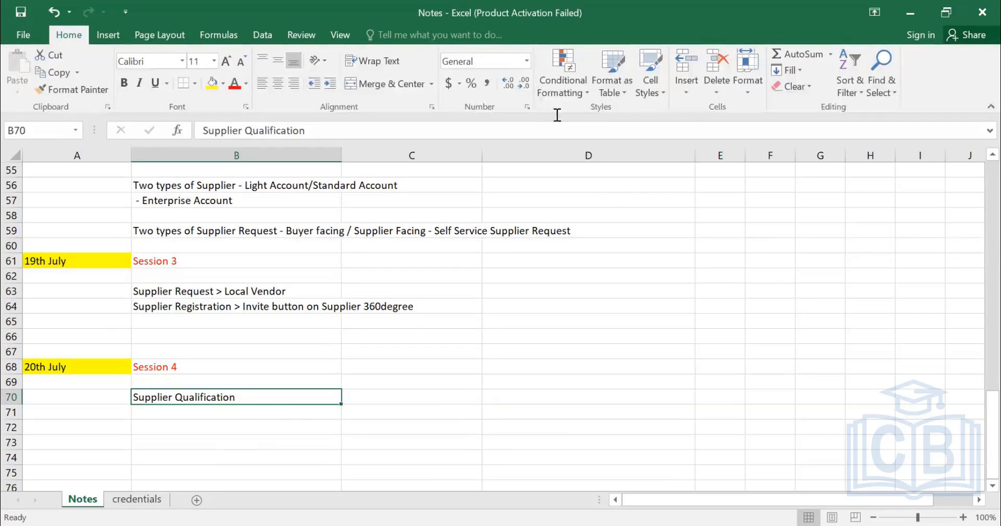
Switch to the SAP Ariba site in the browser and open the Supplier Management area.
key(alt+Tab)
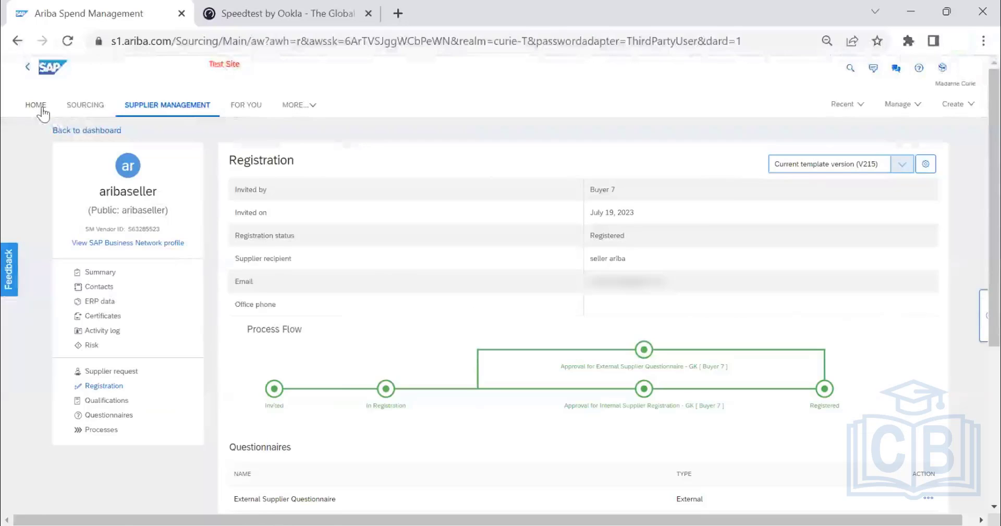
click(41, 107)
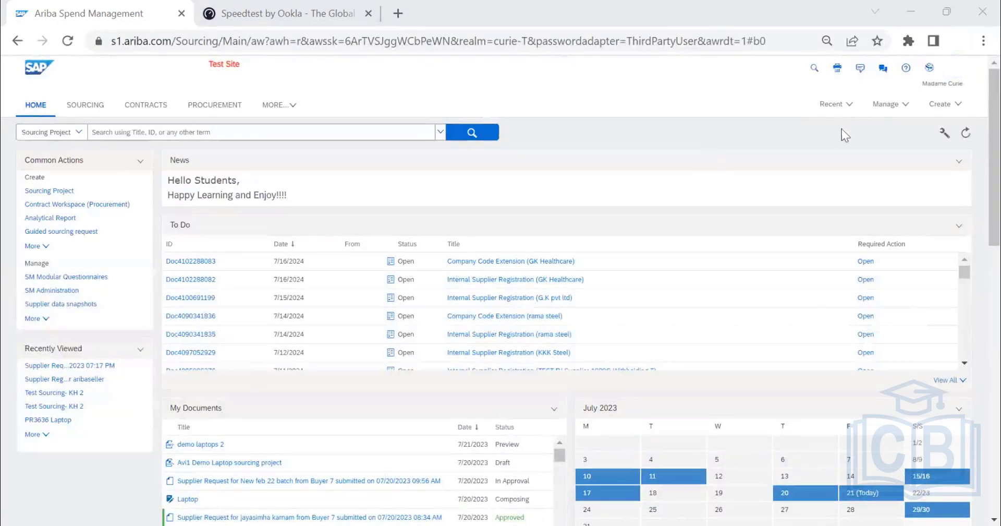
click(279, 107)
click(309, 252)
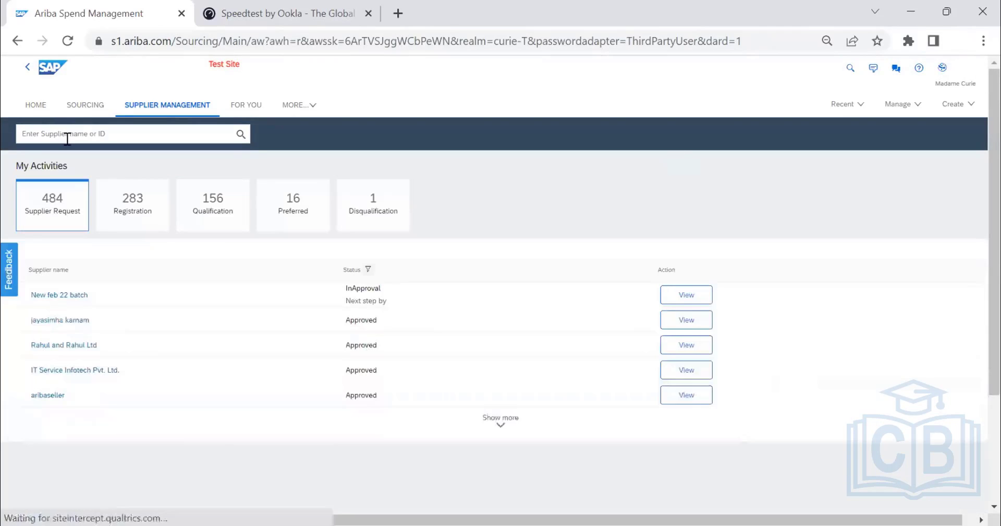
Search the suppliers for "aribaseller" and open the aribaseller supplier profile.
click(67, 134)
text(aribaseller)
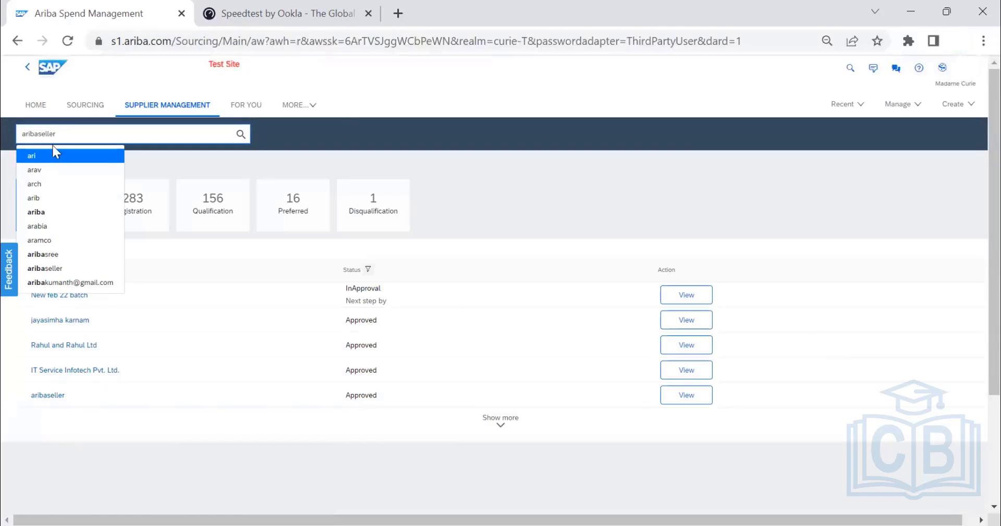
click(242, 134)
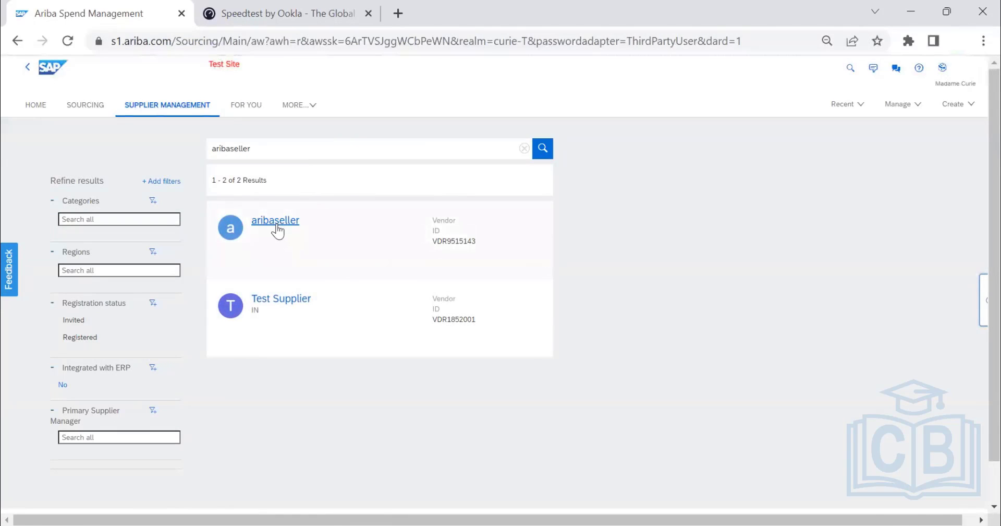
click(277, 226)
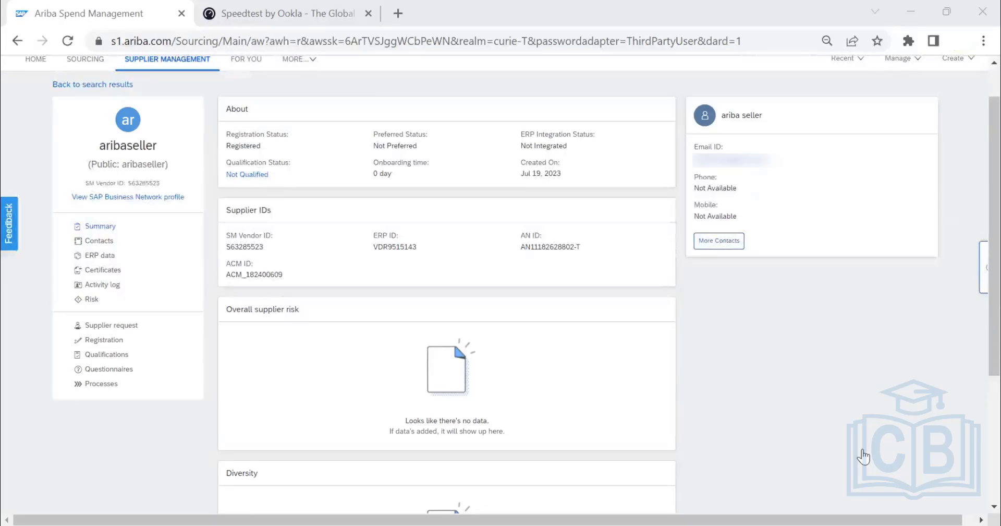
Open the supplier's qualifications, compare the process and legacy views, and start creating a new qualification.
click(275, 402)
click(102, 354)
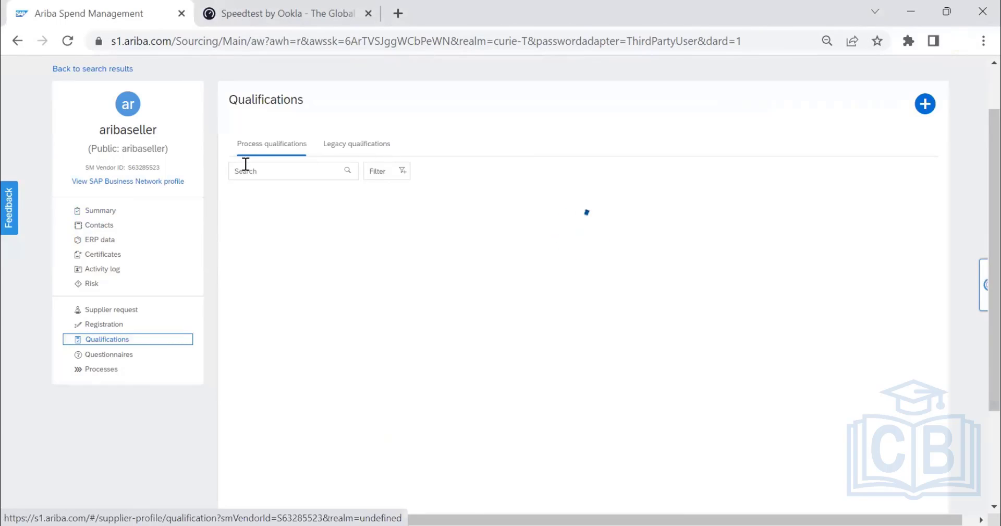
click(355, 131)
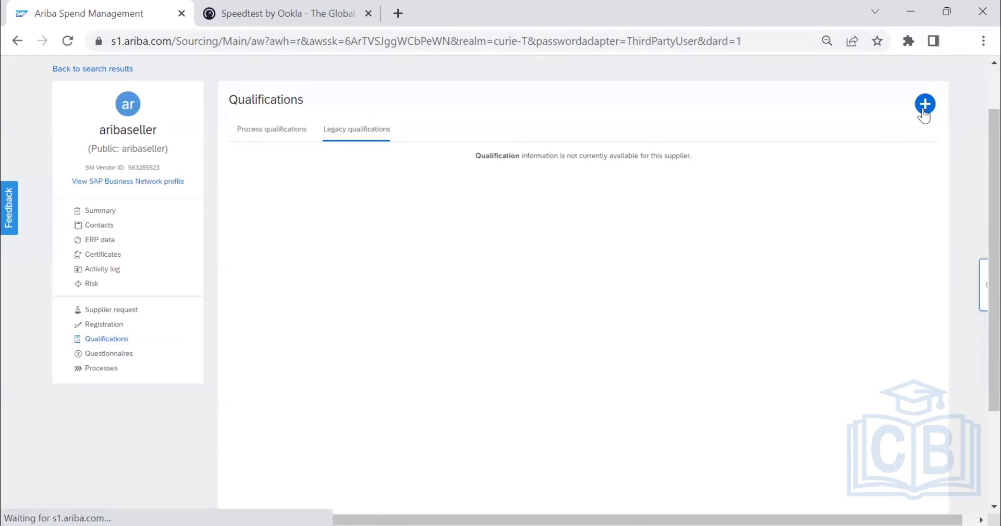
click(263, 130)
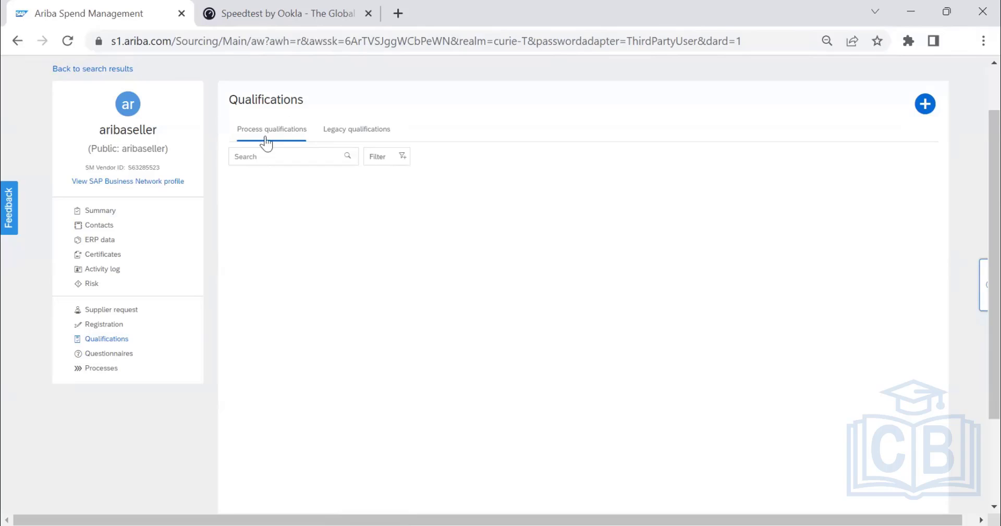
click(364, 137)
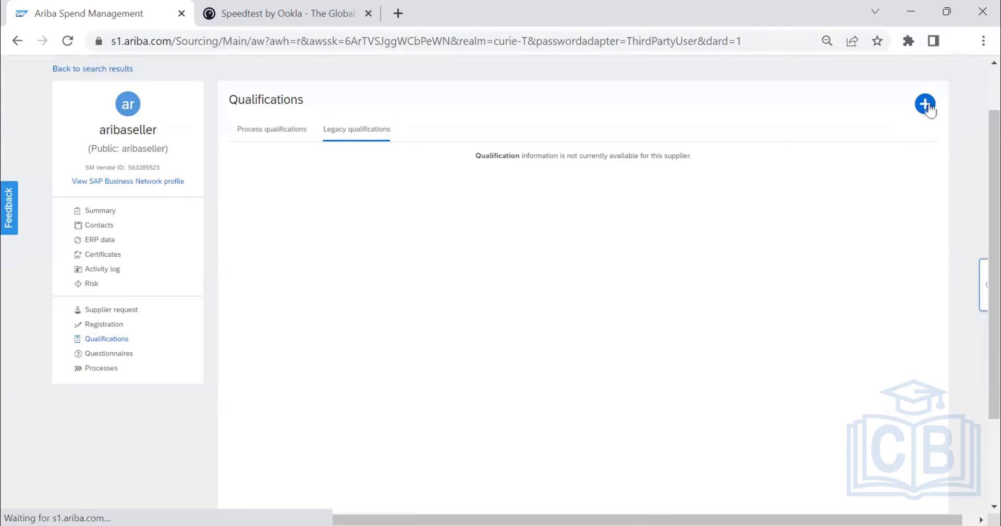
click(926, 105)
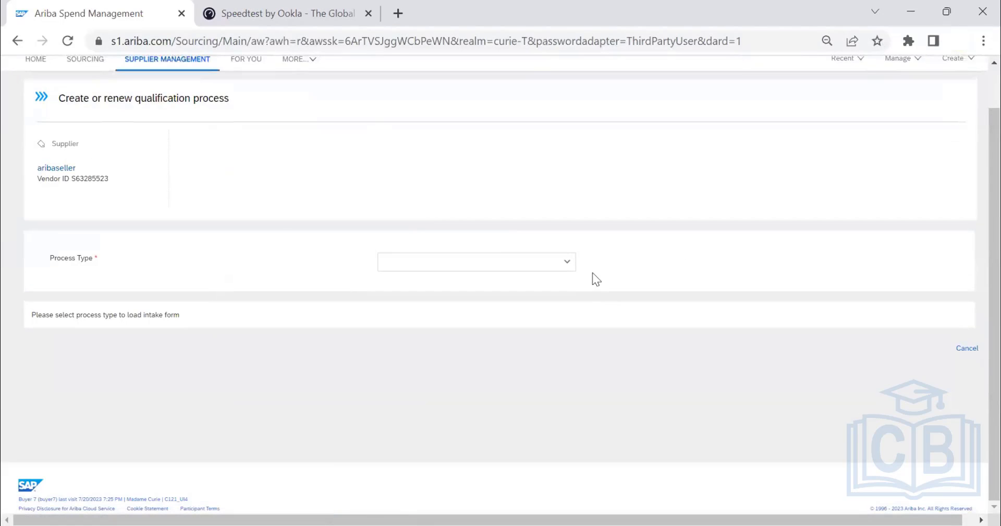
Try to set the qualification's process type to Partial Qualification and dismiss the resulting dialog.
click(568, 262)
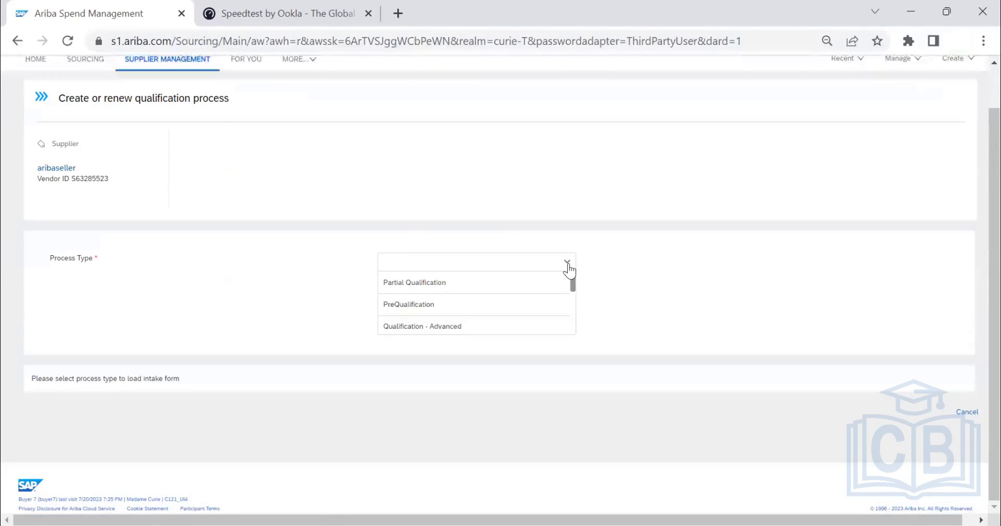
scroll(644, 197, up, 1)
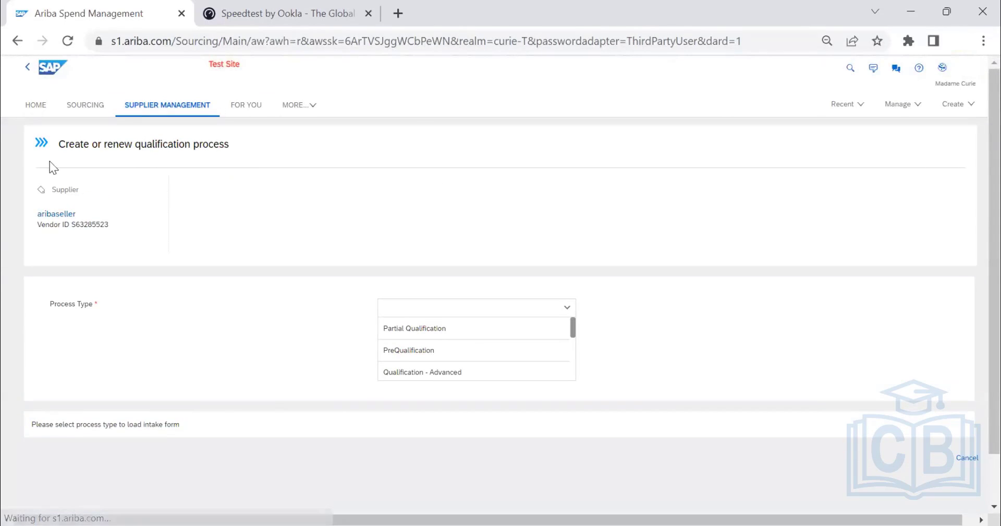
drag(62, 145, 235, 149)
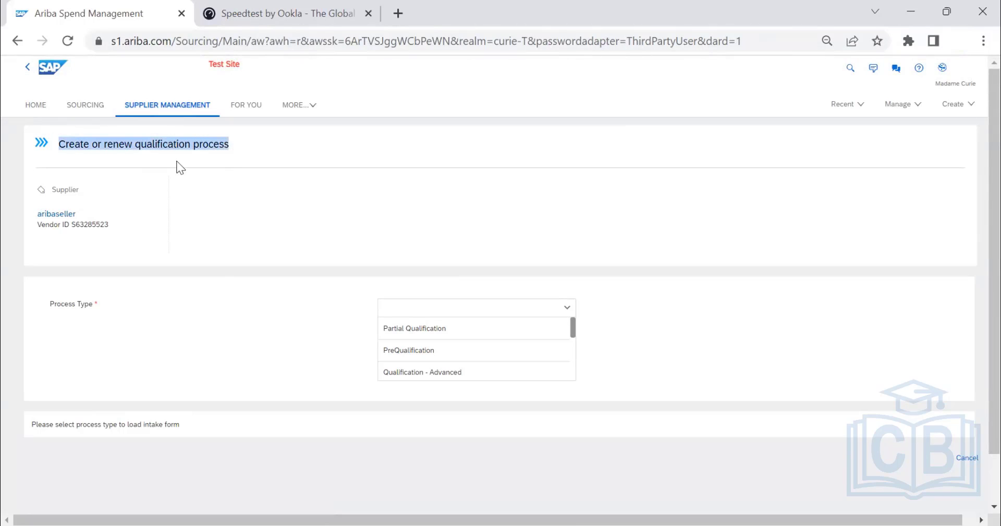
click(575, 328)
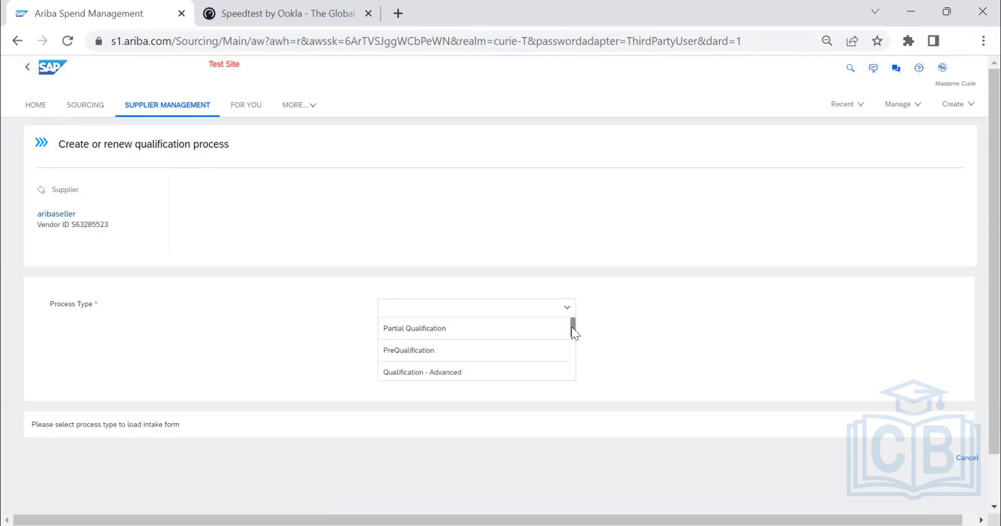
mouse_move(572, 326)
mouse_down()
mouse_move(575, 373)
mouse_move(580, 325)
mouse_up()
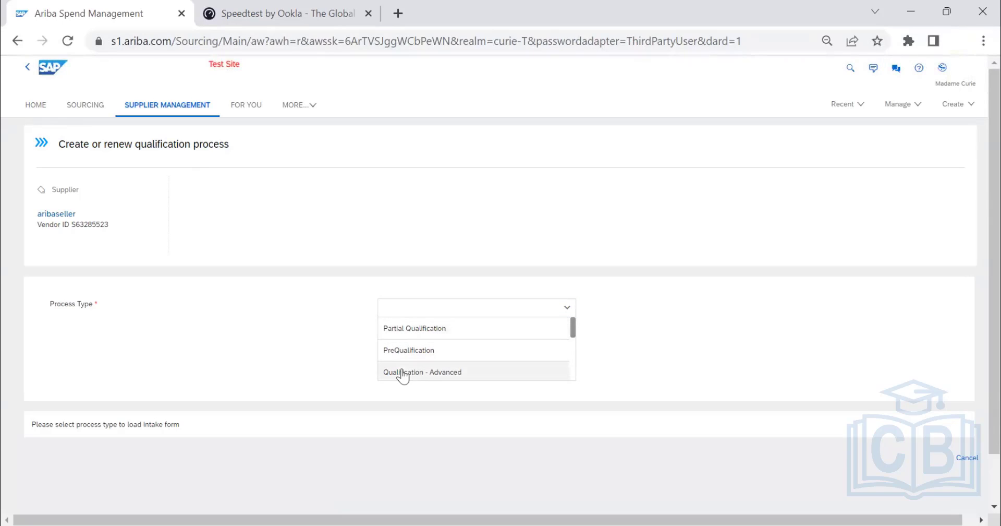
click(439, 334)
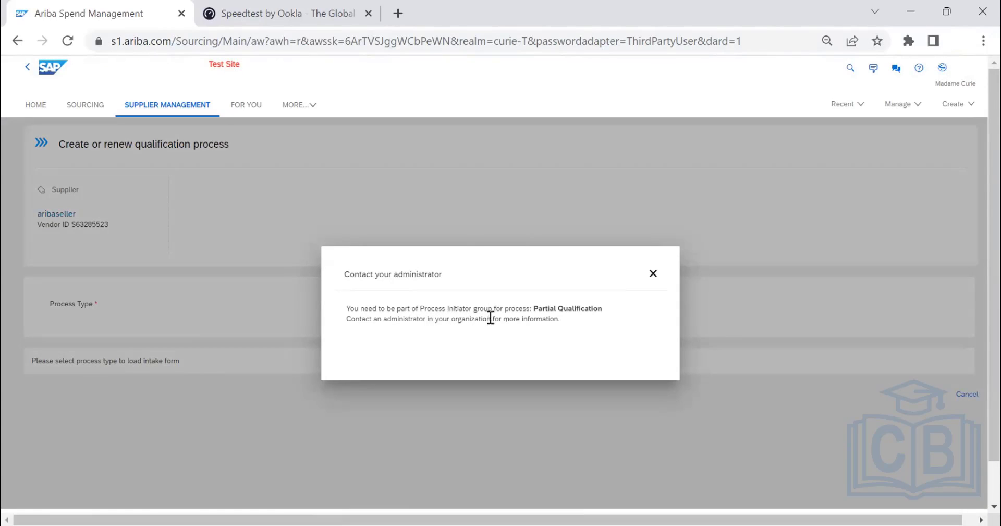
click(653, 273)
Set the process type of the supplier's qualification process to PreQualification.
click(569, 308)
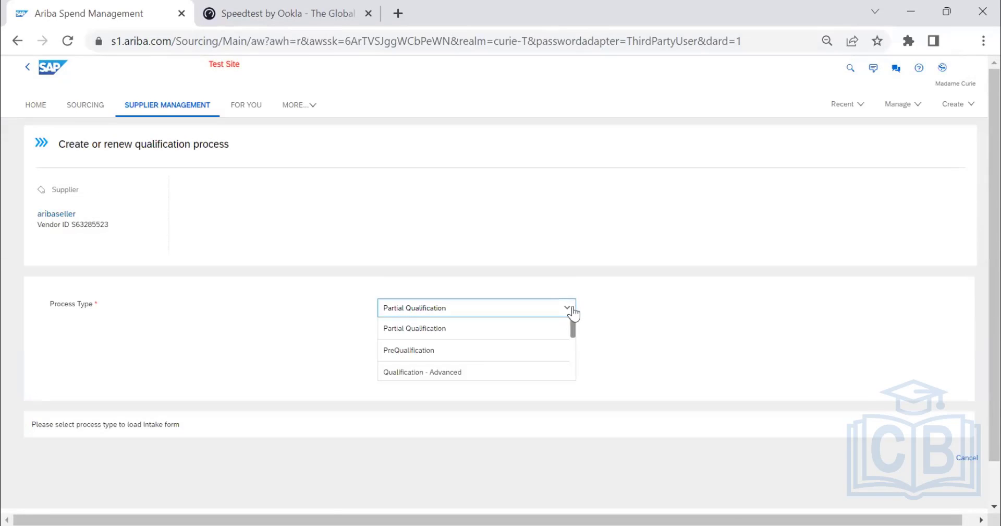
click(508, 349)
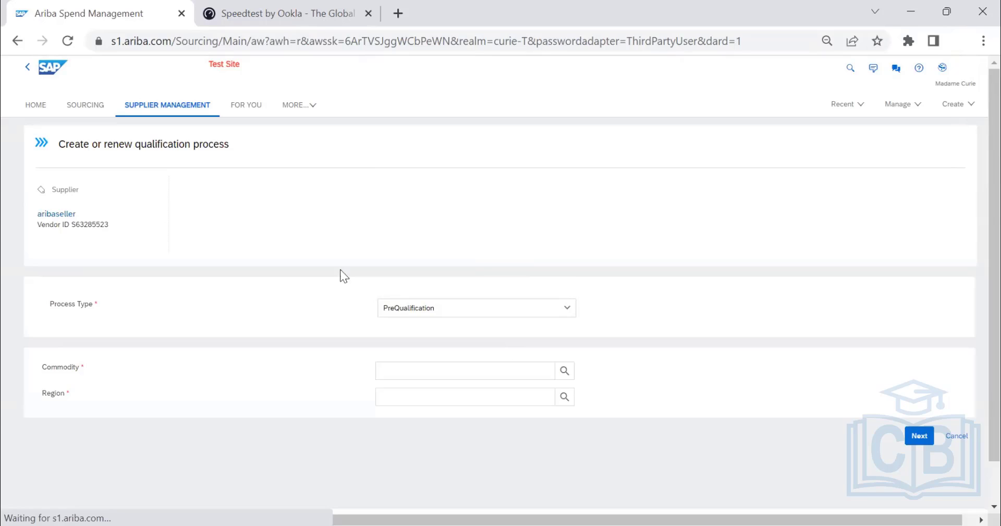
click(393, 312)
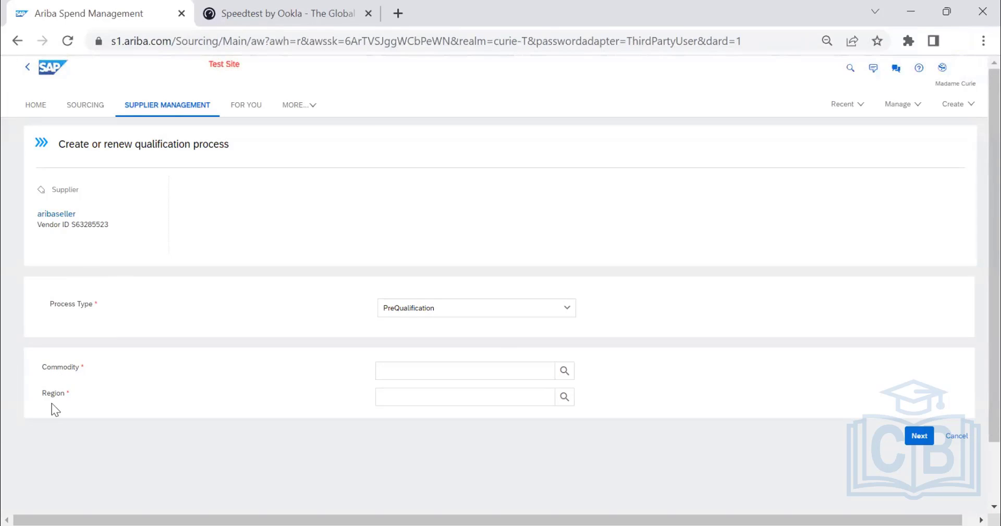
Browse the commodity hierarchy through All Commodities and Financial and Insurance Services down to the subcategories of Accounting and auditing.
click(564, 370)
scroll(537, 334, down, 1)
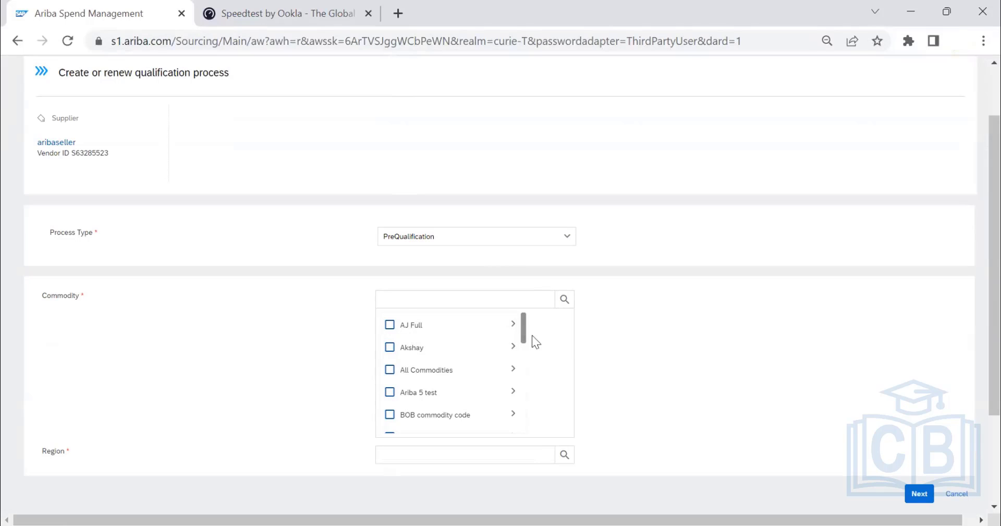
scroll(520, 359, down, 1)
scroll(515, 365, up, 1)
click(520, 366)
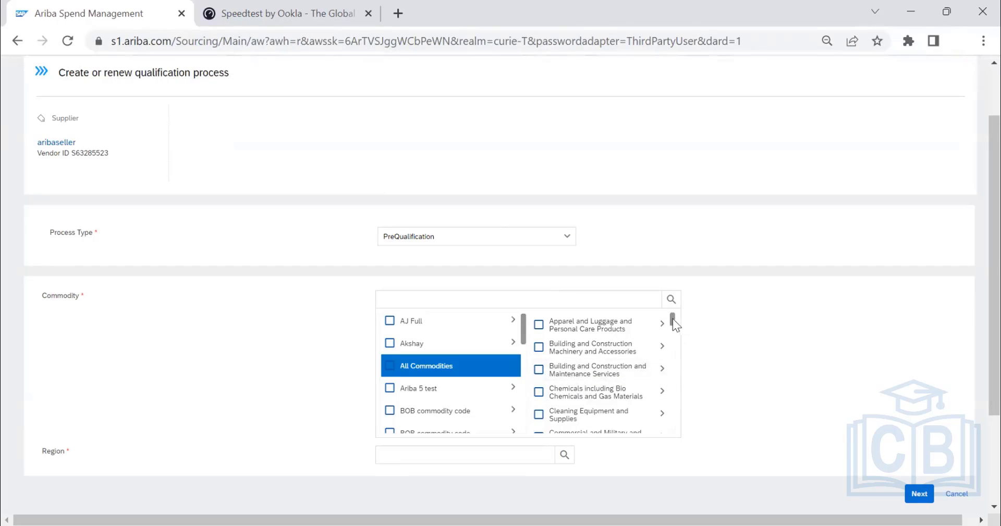
drag(674, 319, 676, 351)
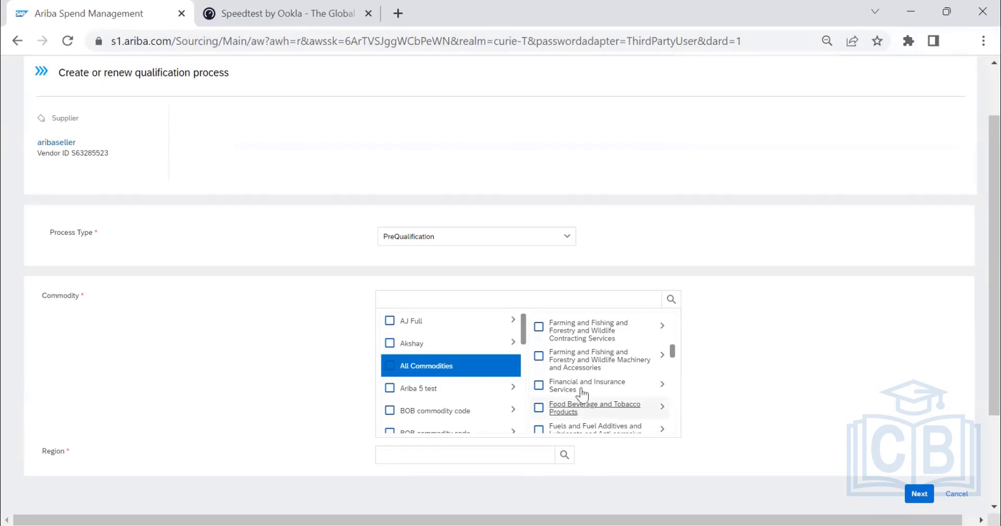
click(663, 392)
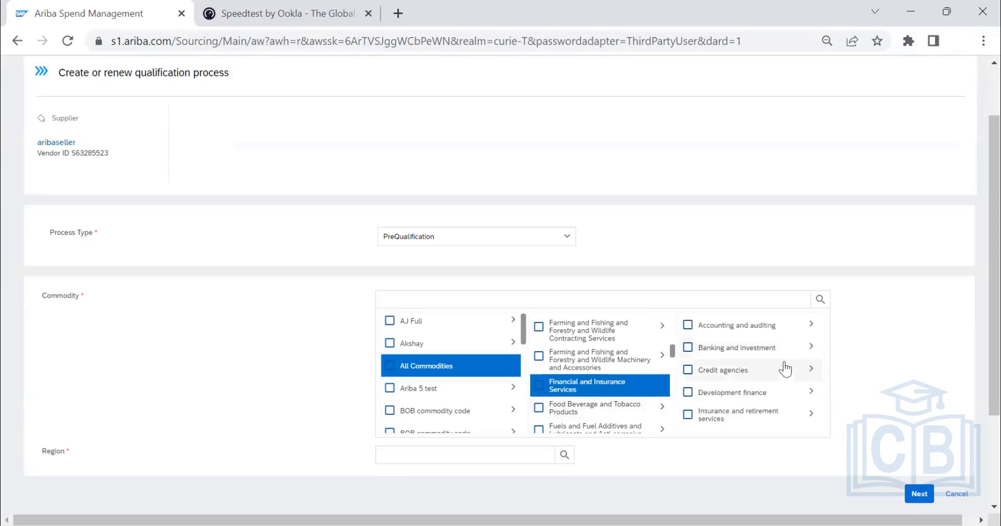
click(813, 331)
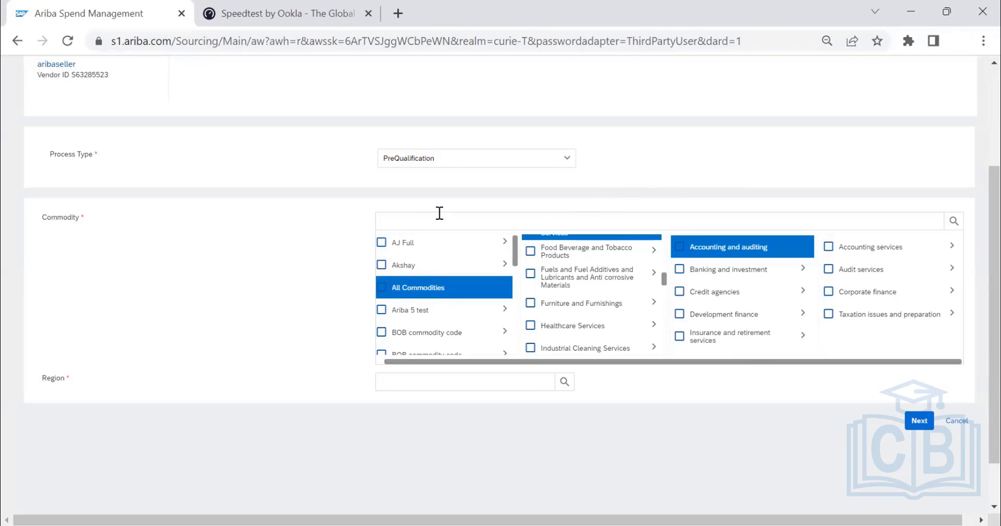
Select Furniture and Furnishings under All Commodities as the commodity and expand its subcategories.
scroll(280, 218, up, 3)
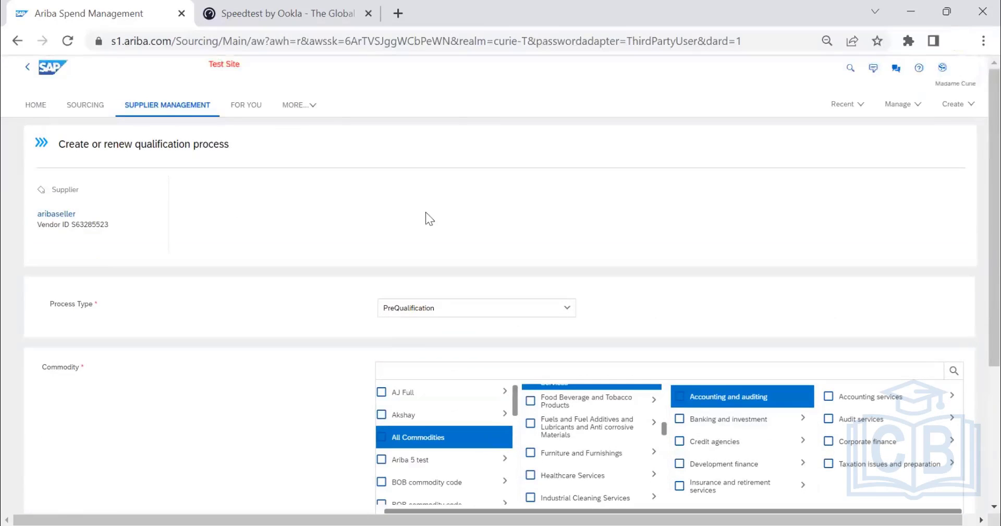
scroll(426, 211, down, 4)
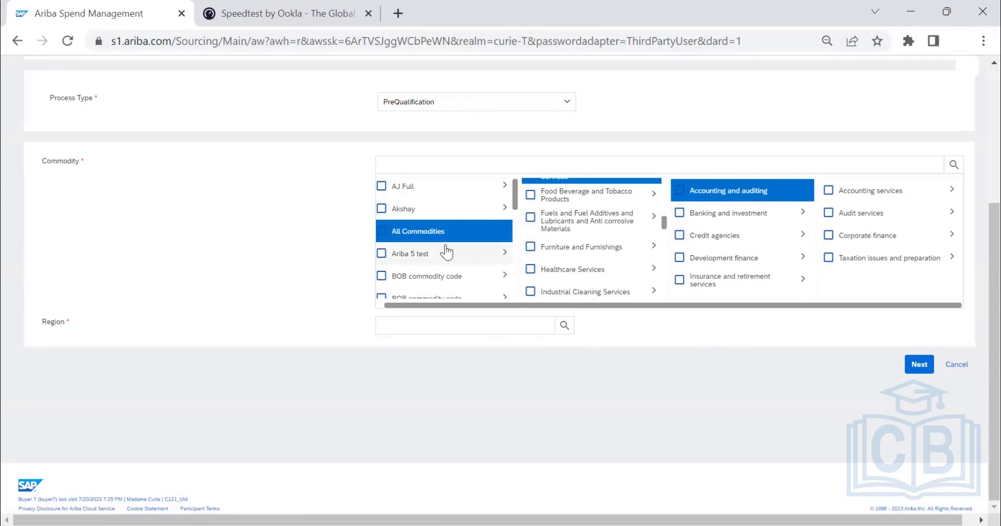
click(531, 248)
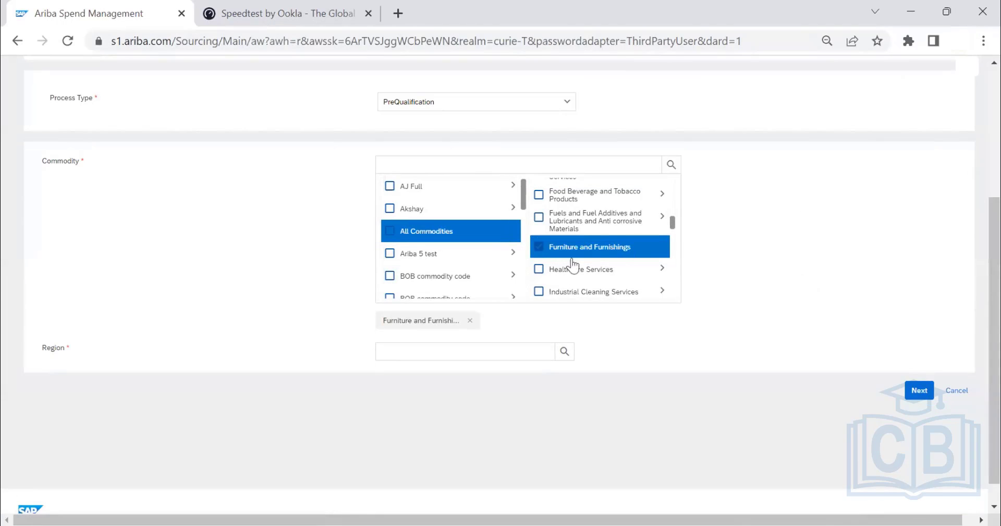
click(662, 247)
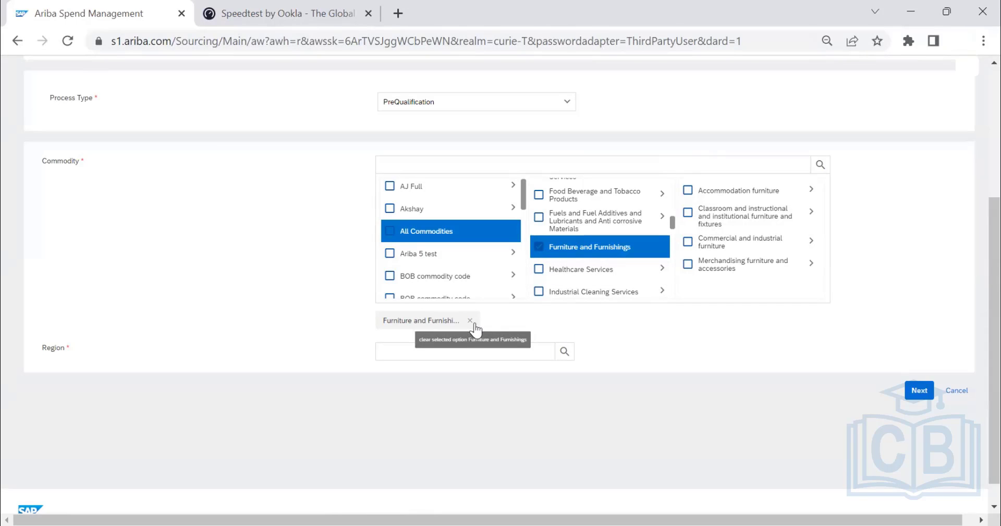
Select Austria as the qualification's region and proceed to the next page of the request.
click(489, 352)
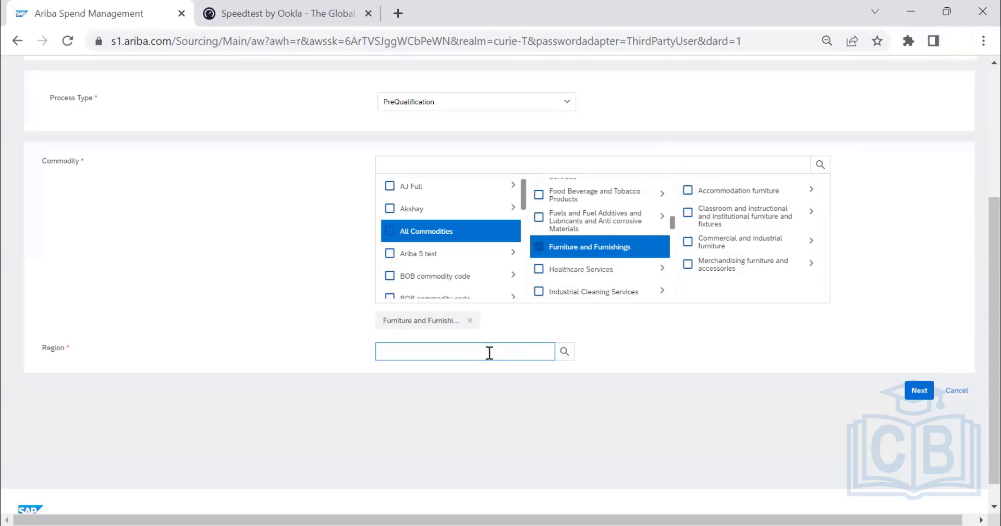
click(565, 352)
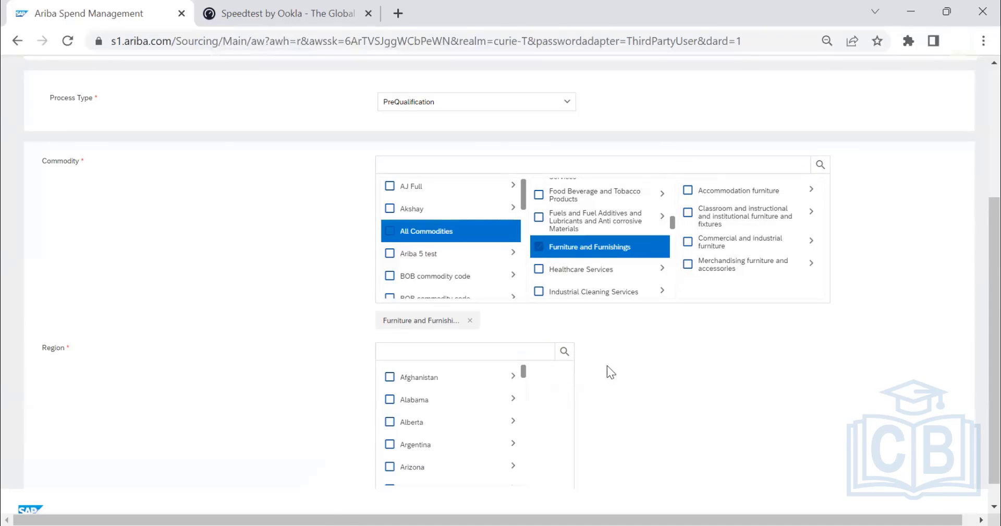
scroll(643, 340, down, 1)
scroll(440, 306, down, 2)
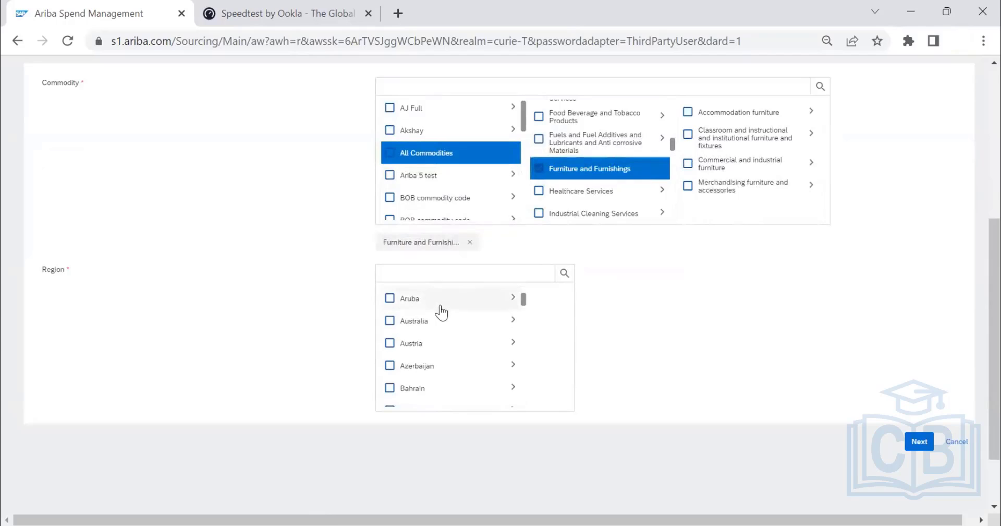
scroll(441, 313, down, 2)
scroll(438, 321, up, 2)
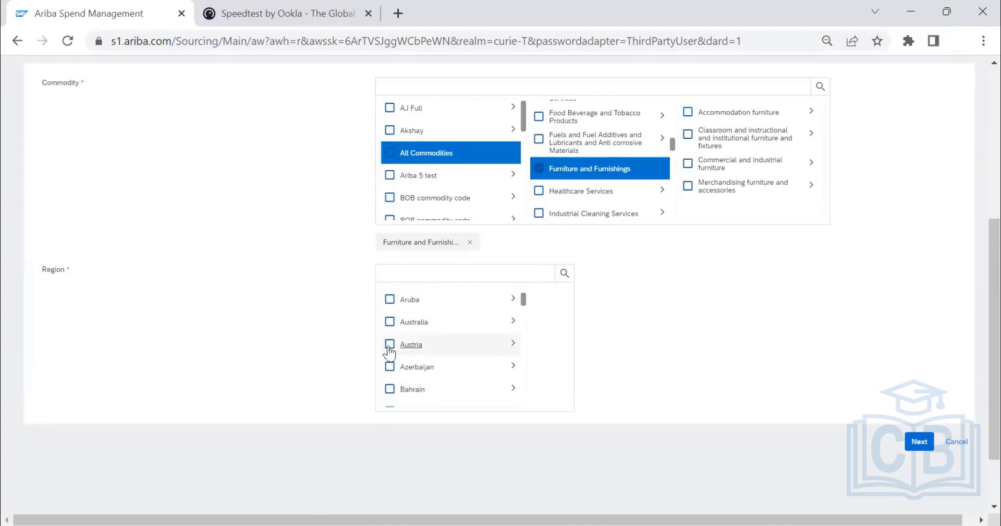
click(390, 345)
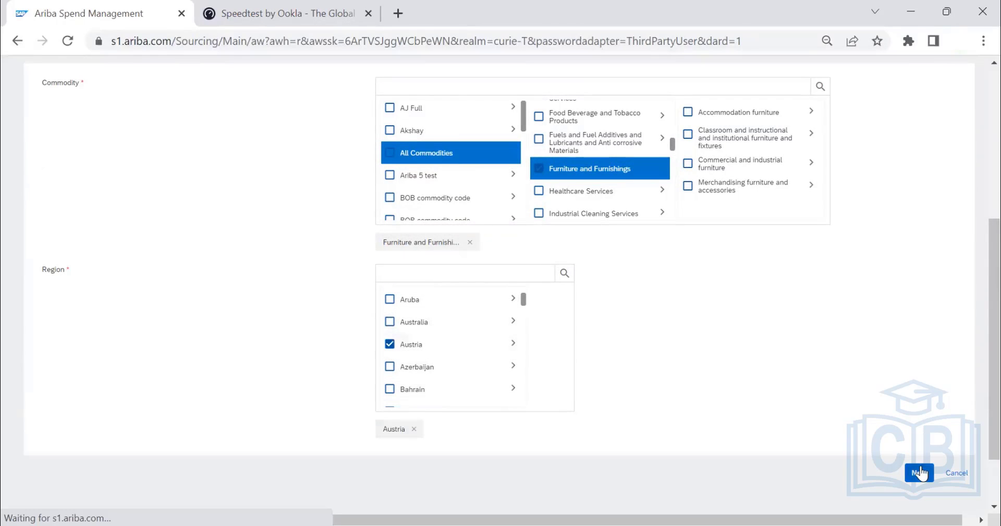
click(920, 472)
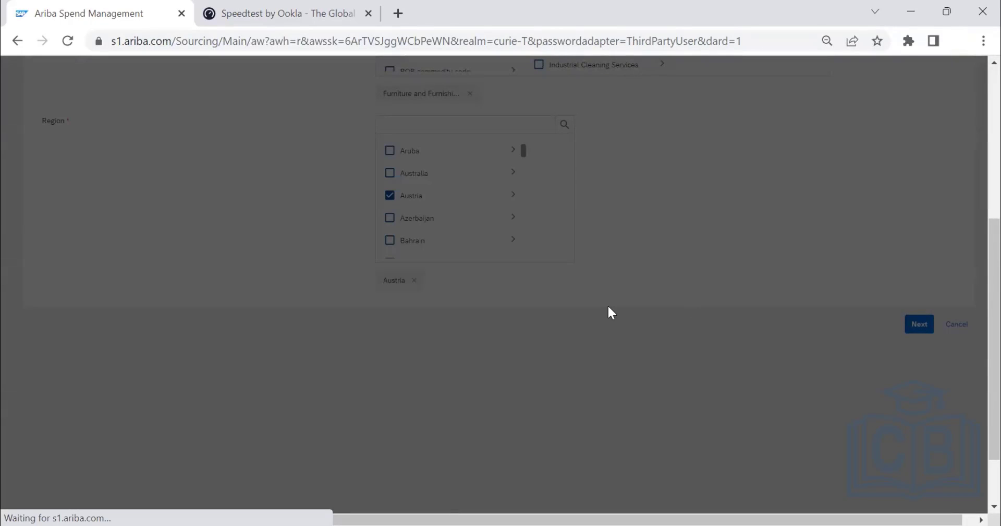
Review the questionnaires offered for the qualification process and proceed with the preselected ones to the recipient review.
scroll(608, 304, up, 1)
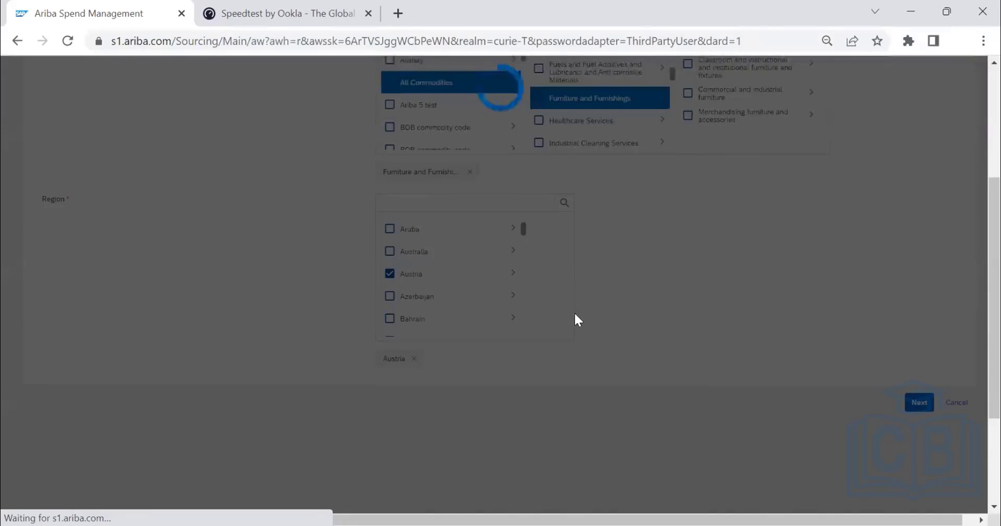
scroll(389, 334, up, 2)
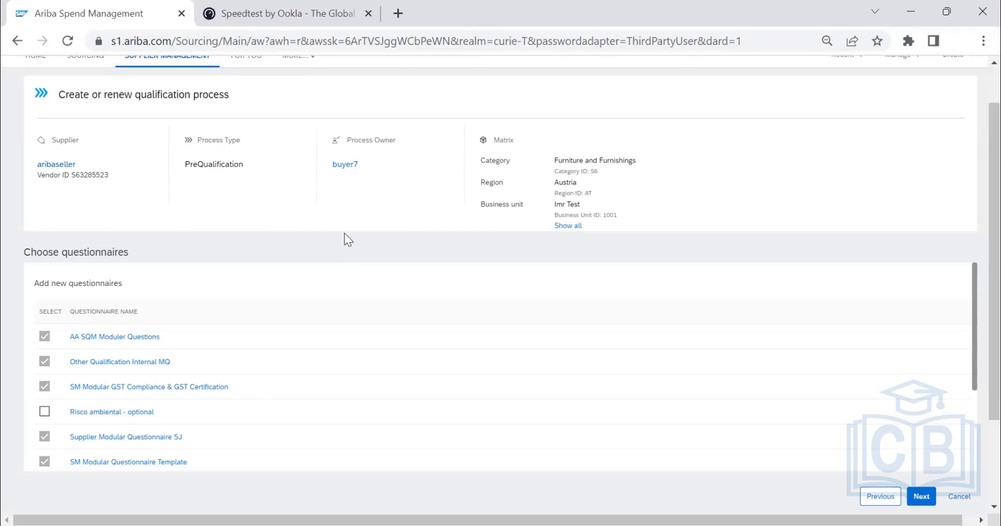
scroll(428, 229, down, 2)
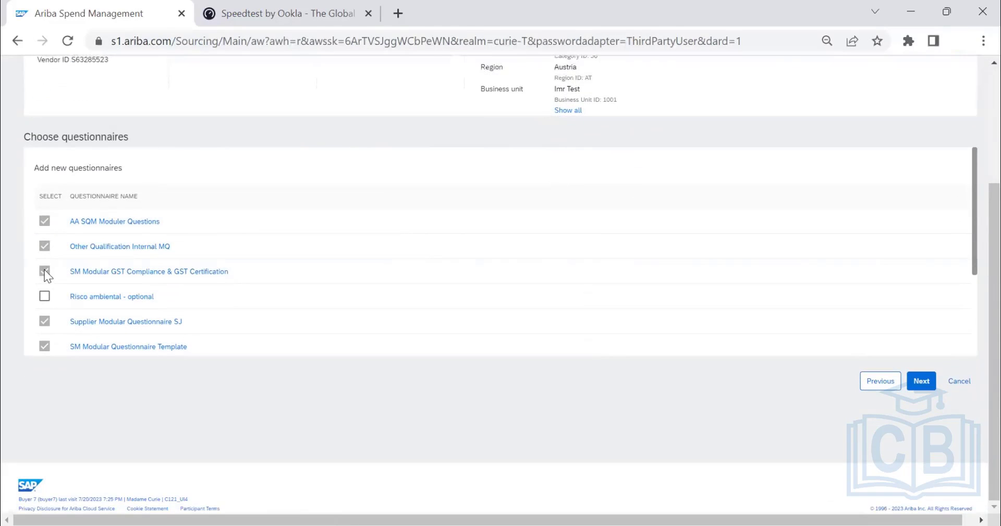
scroll(594, 208, up, 3)
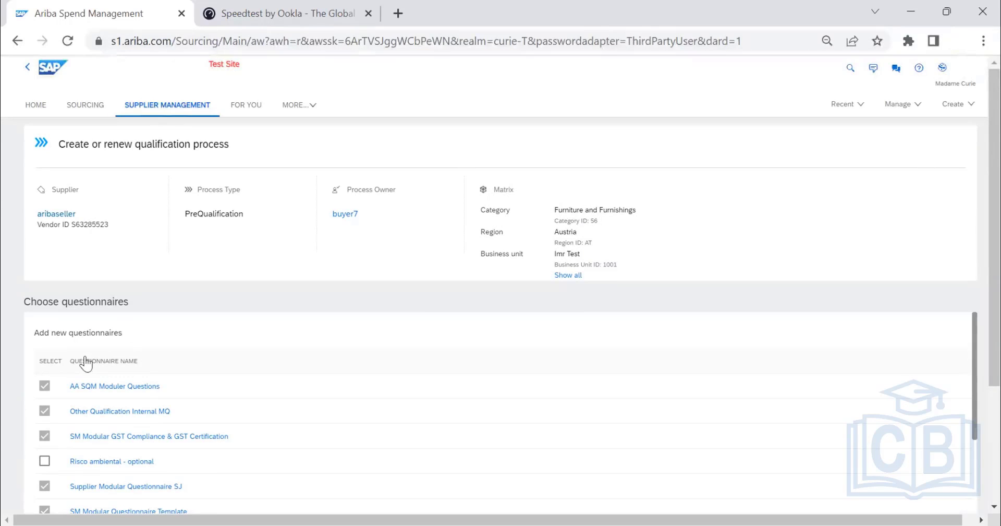
scroll(79, 360, down, 2)
scroll(54, 427, down, 5)
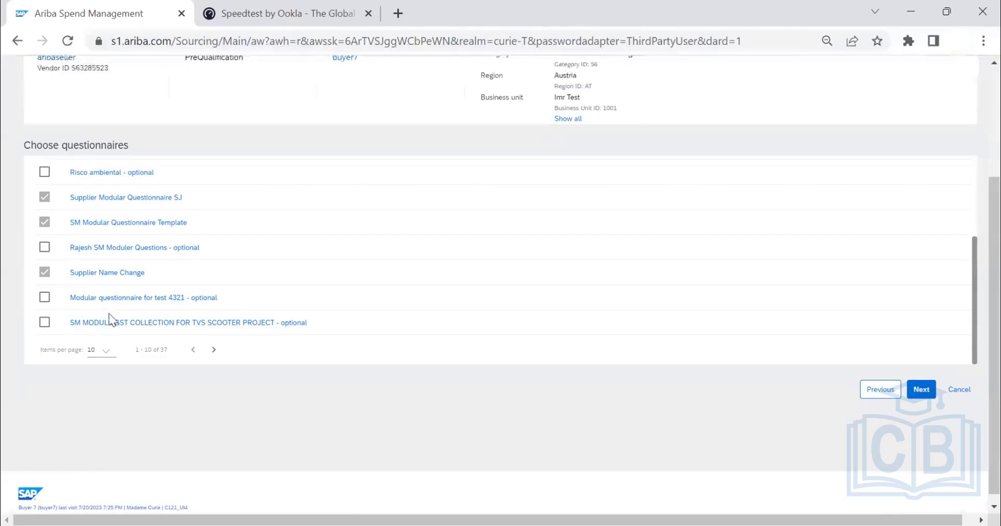
scroll(112, 319, up, 5)
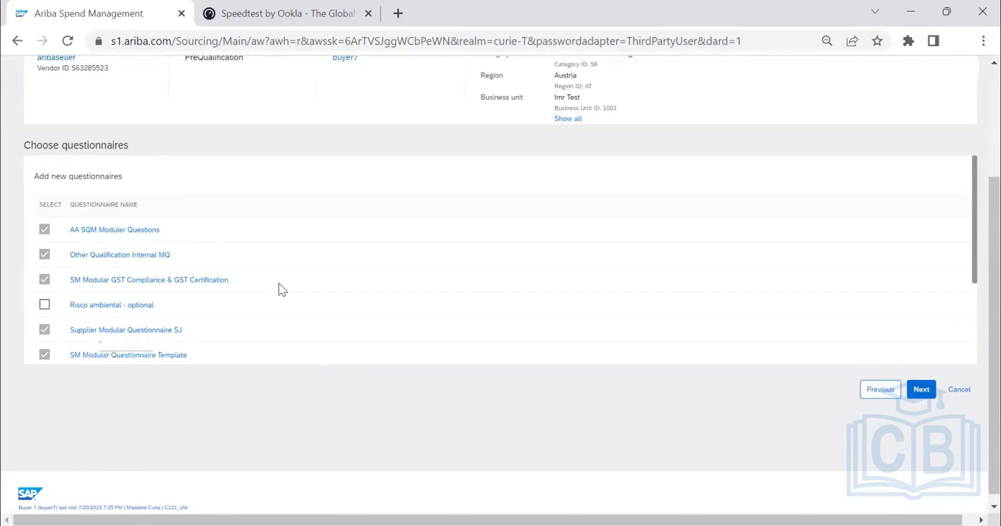
scroll(279, 284, down, 3)
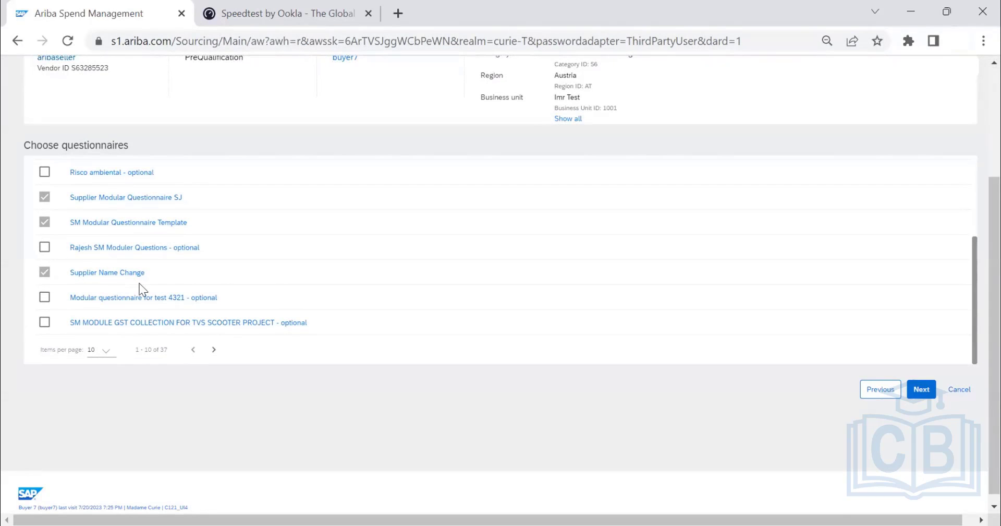
scroll(177, 285, down, 1)
scroll(177, 297, up, 3)
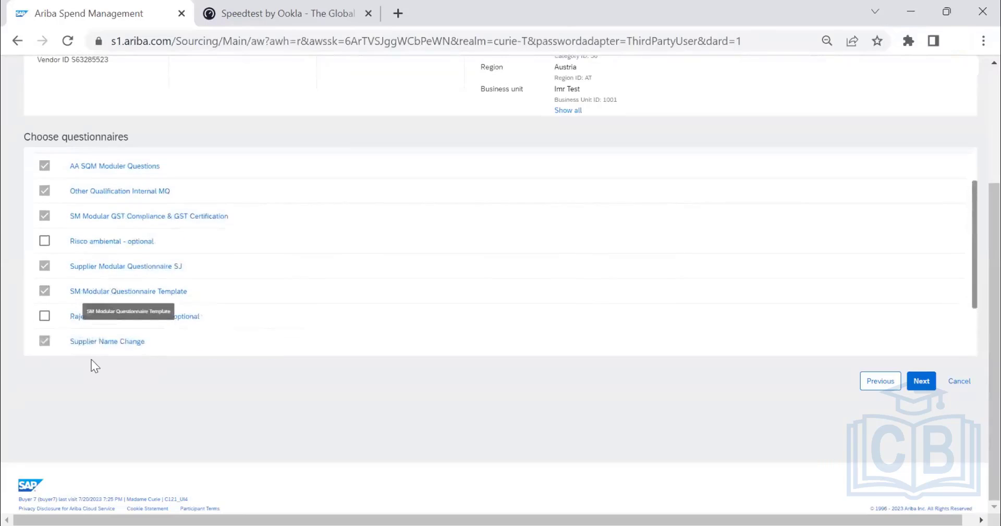
scroll(92, 360, down, 3)
scroll(68, 261, up, 5)
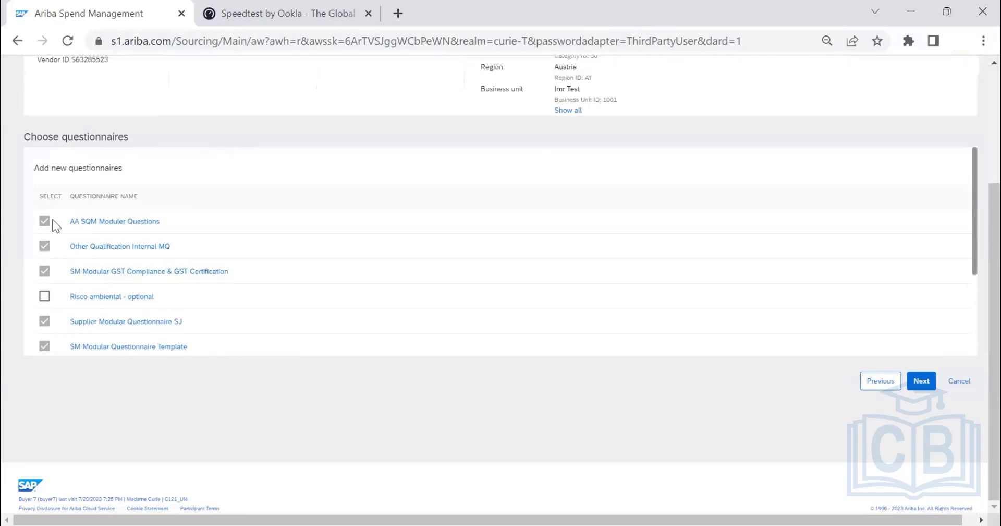
scroll(64, 318, down, 3)
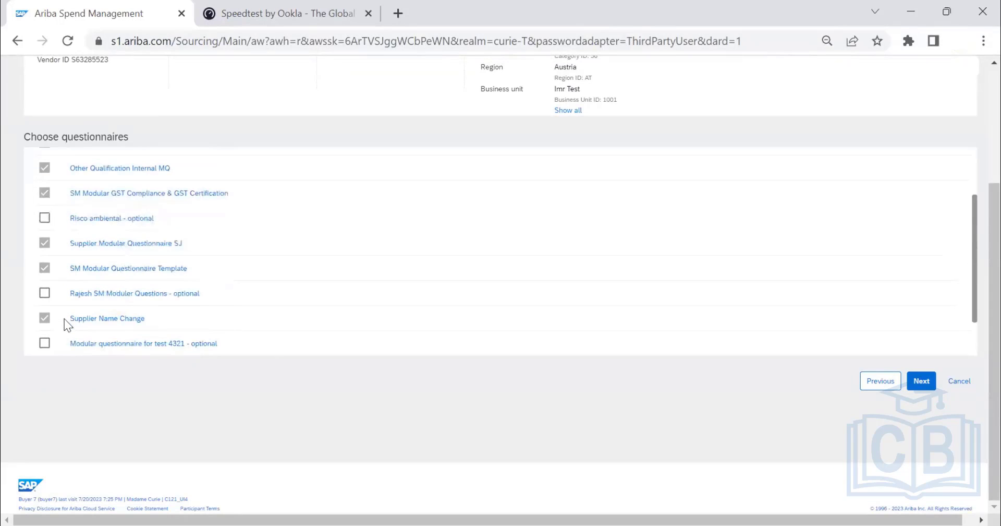
click(928, 383)
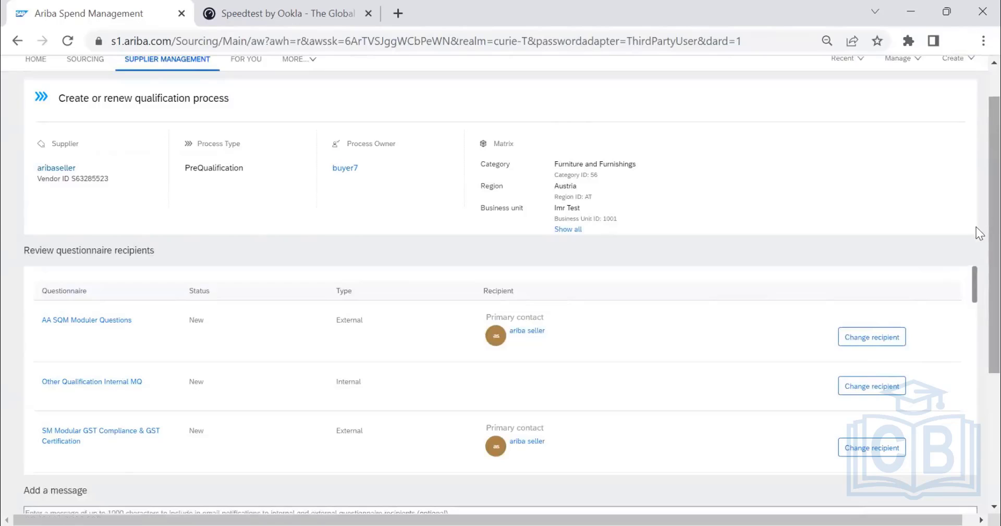
Examine the internal or external type and the assigned recipient of each questionnaire, down to the message section.
scroll(976, 227, down, 2)
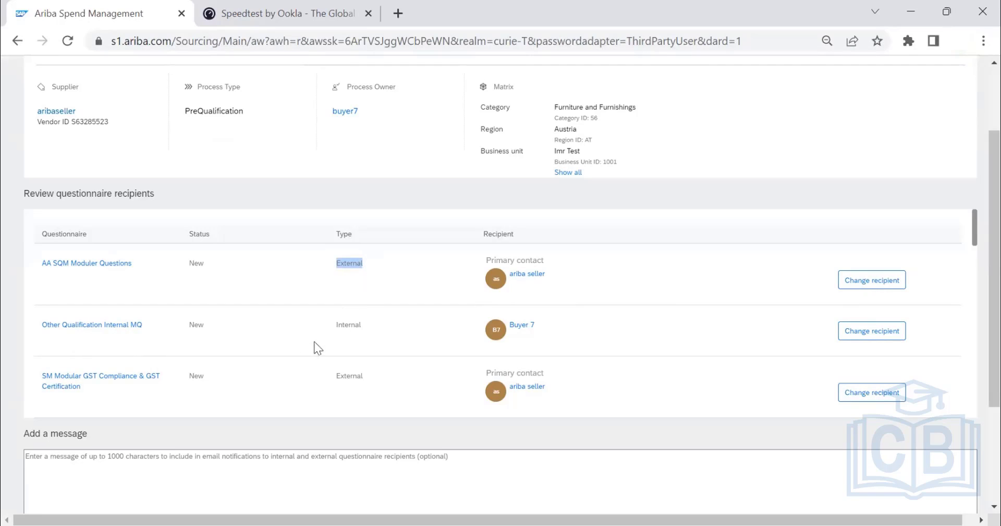
drag(349, 323, 358, 328)
scroll(356, 329, down, 2)
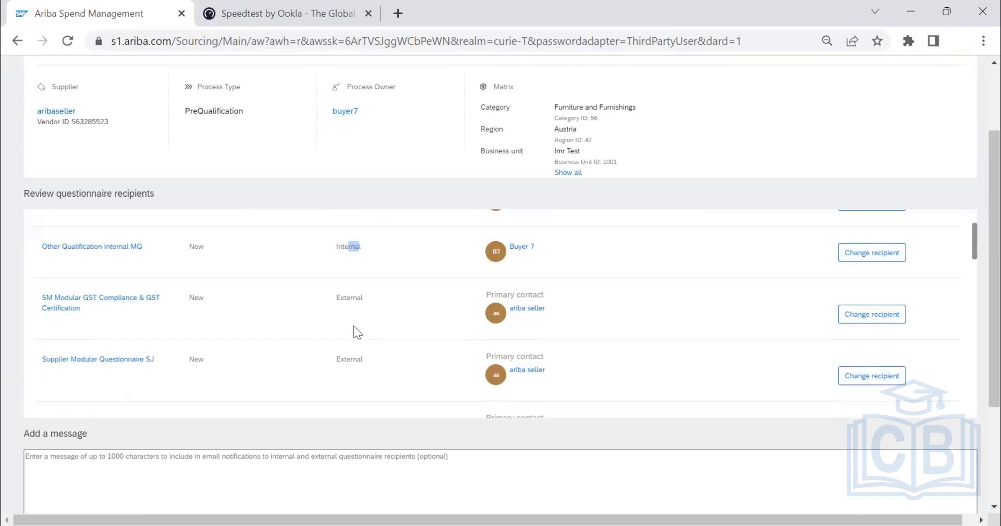
scroll(354, 335, down, 5)
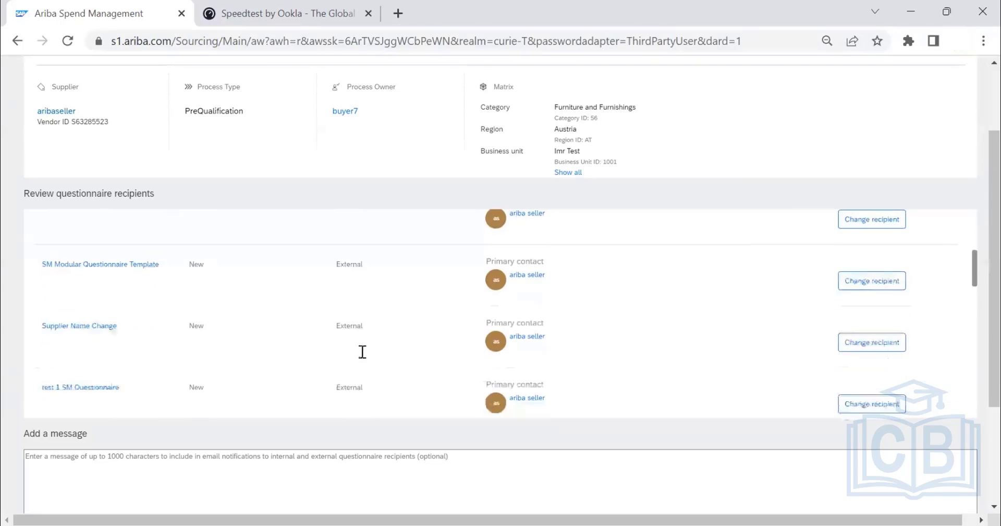
scroll(363, 354, down, 8)
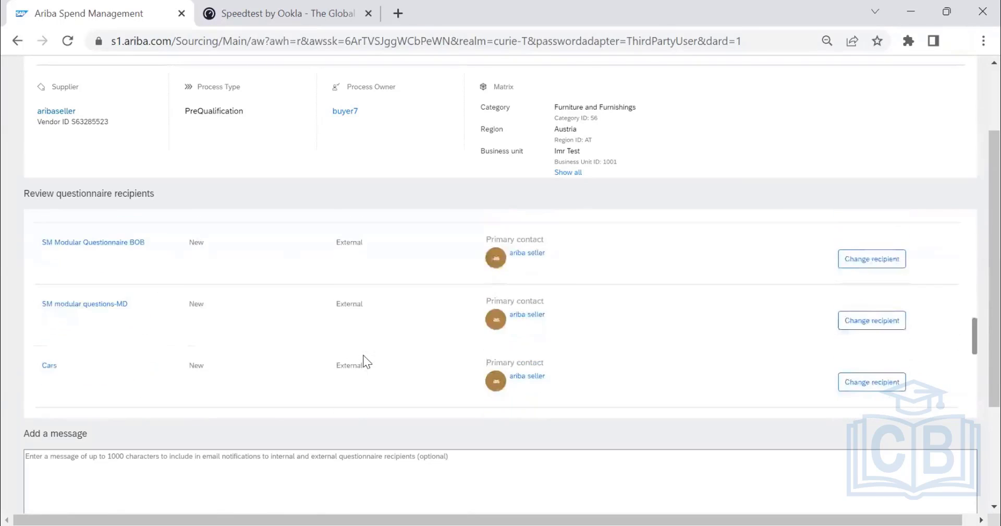
scroll(362, 355, up, 2)
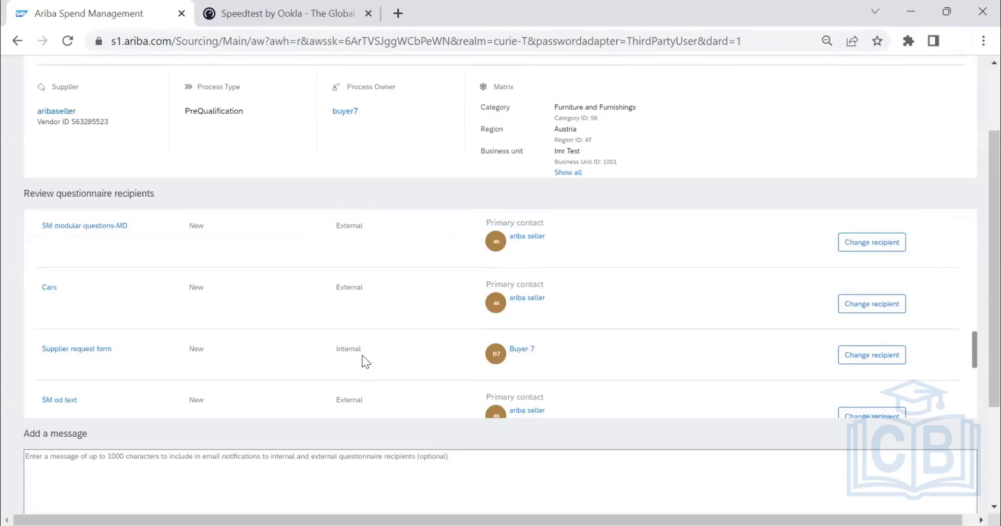
scroll(362, 354, down, 8)
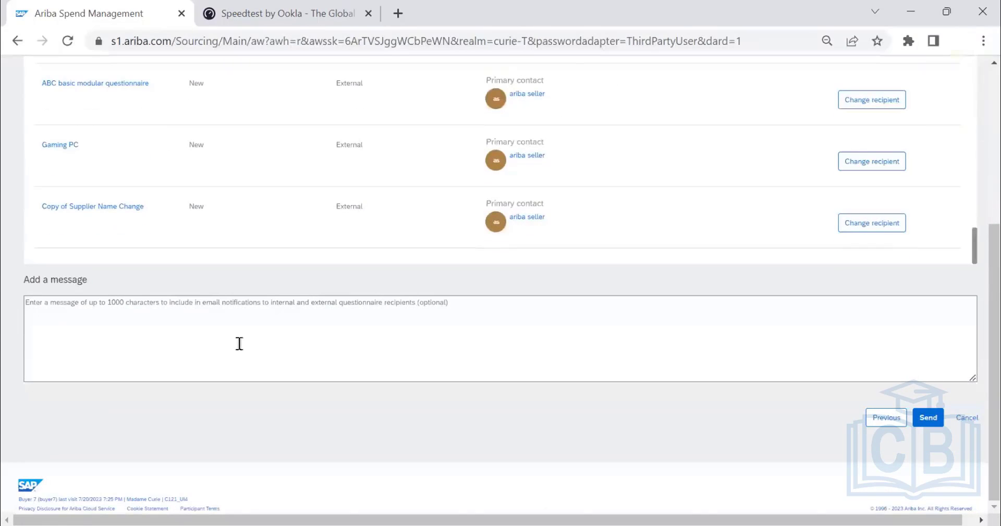
scroll(337, 321, up, 5)
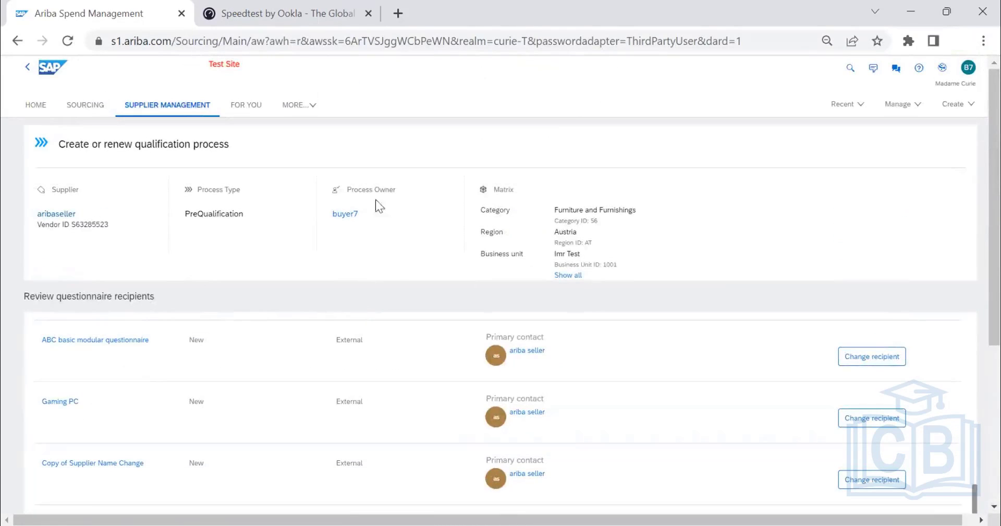
scroll(170, 271, down, 3)
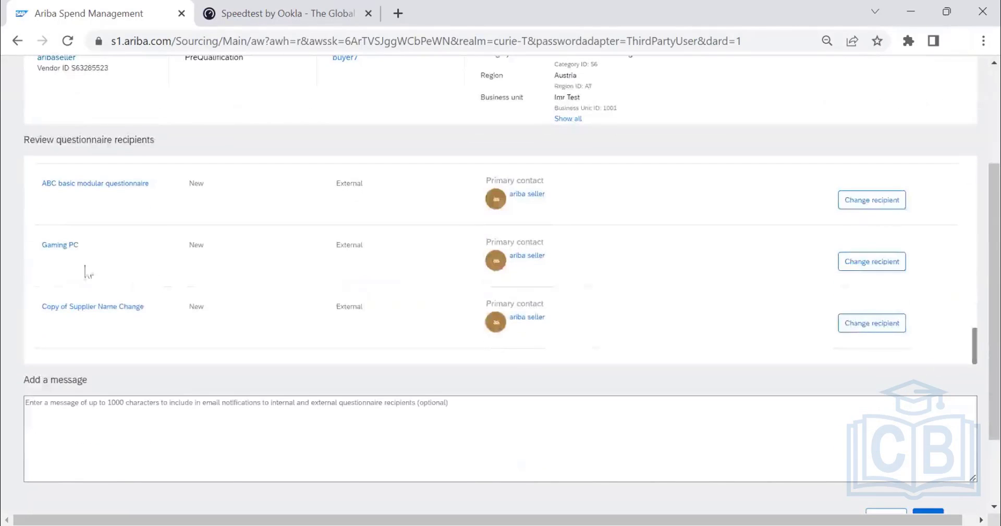
scroll(101, 280, down, 2)
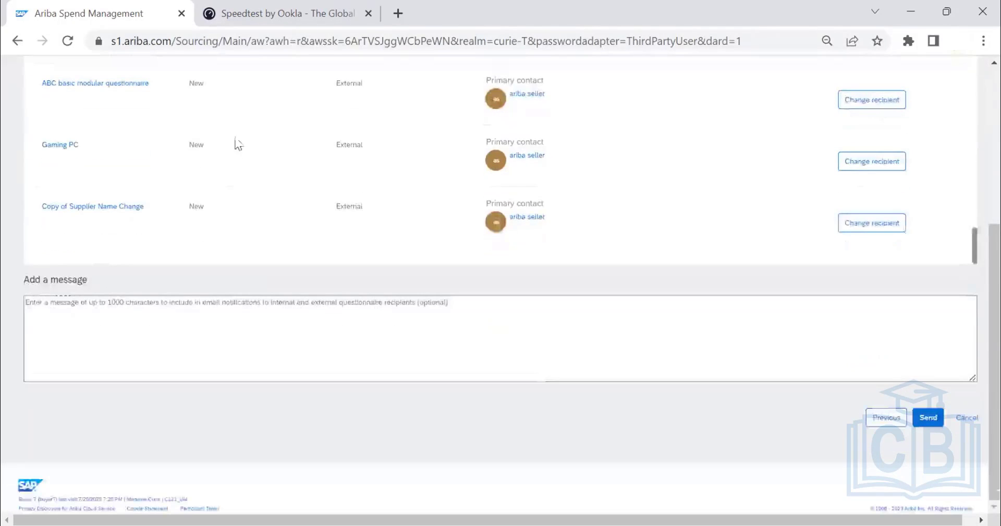
Open the Cars questionnaire from the recipient list, view its questions and return to the recipient review.
scroll(212, 181, up, 1)
scroll(107, 197, up, 2)
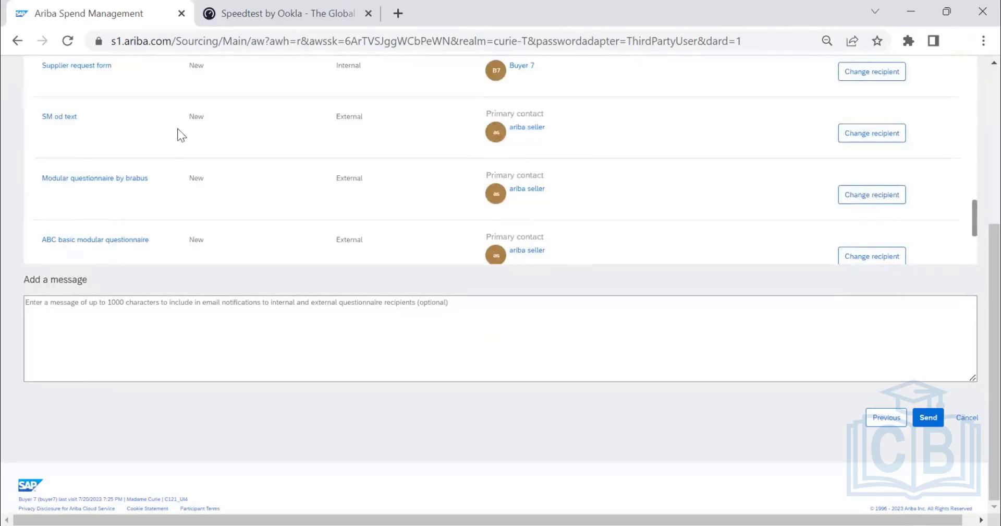
scroll(179, 134, up, 3)
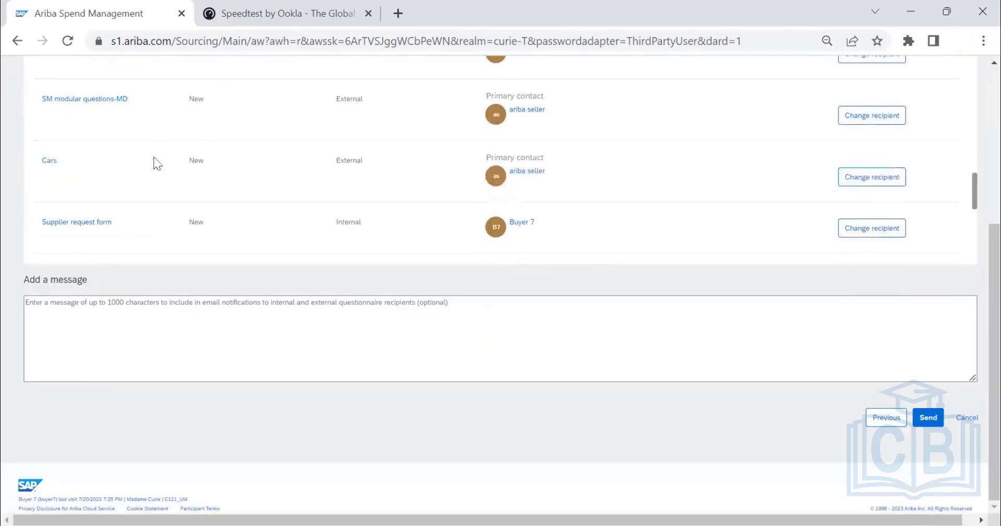
click(46, 162)
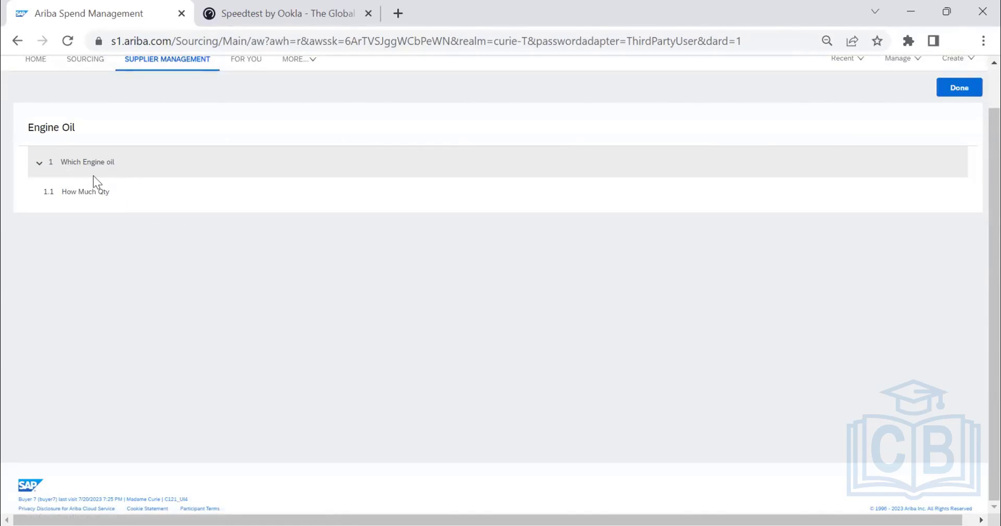
scroll(95, 178, up, 1)
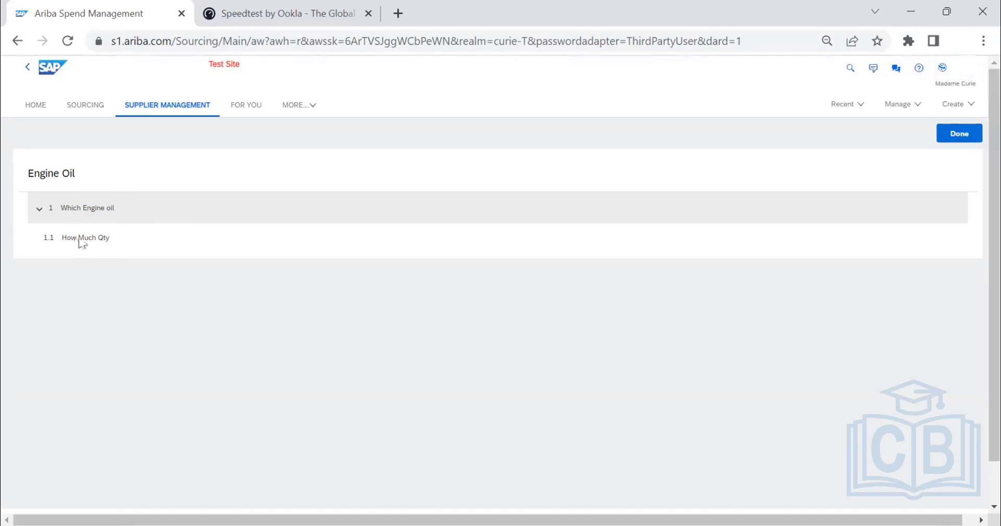
click(962, 134)
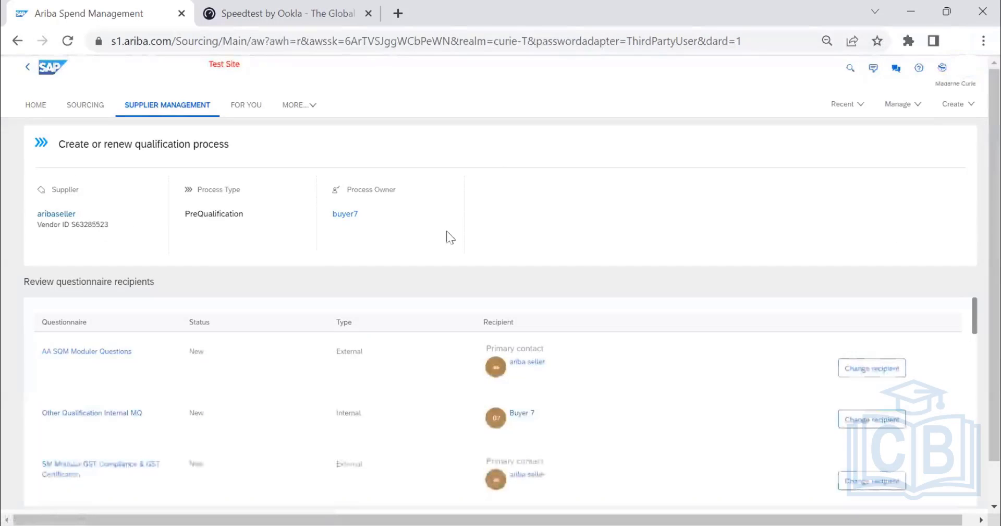
Enter "We are validating the Commodity /Region Qualifications" as the message to the questionnaire recipients.
scroll(453, 249, down, 5)
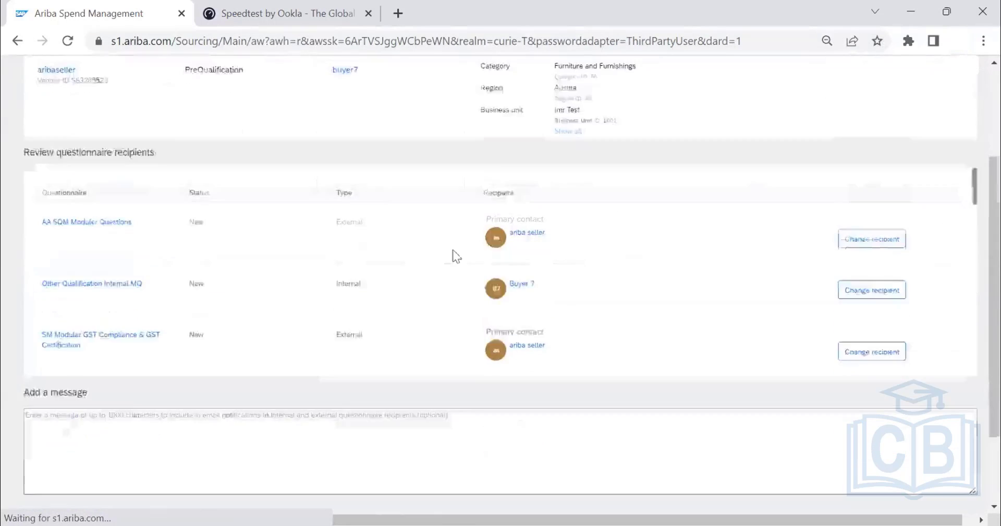
click(136, 338)
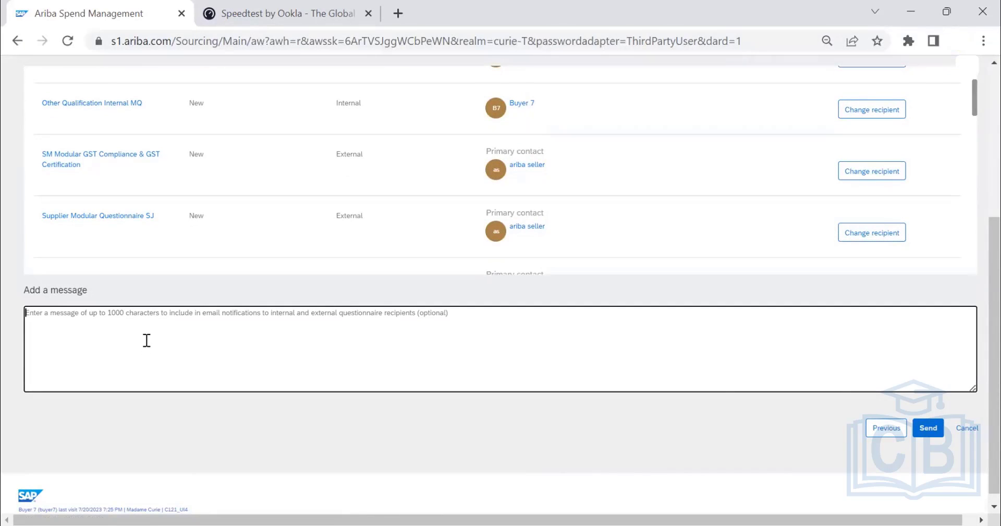
text(We are validat)
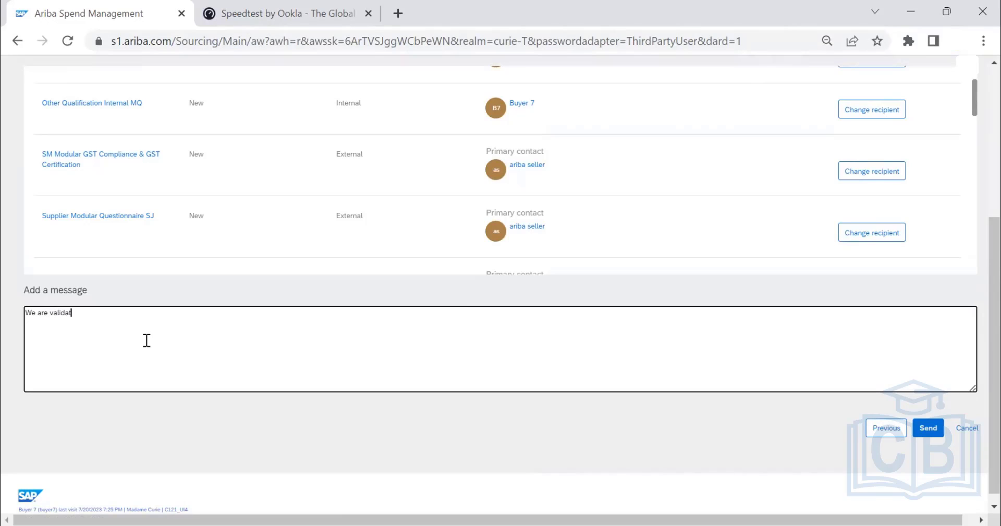
text(ing the Commodity /Region Qualifications)
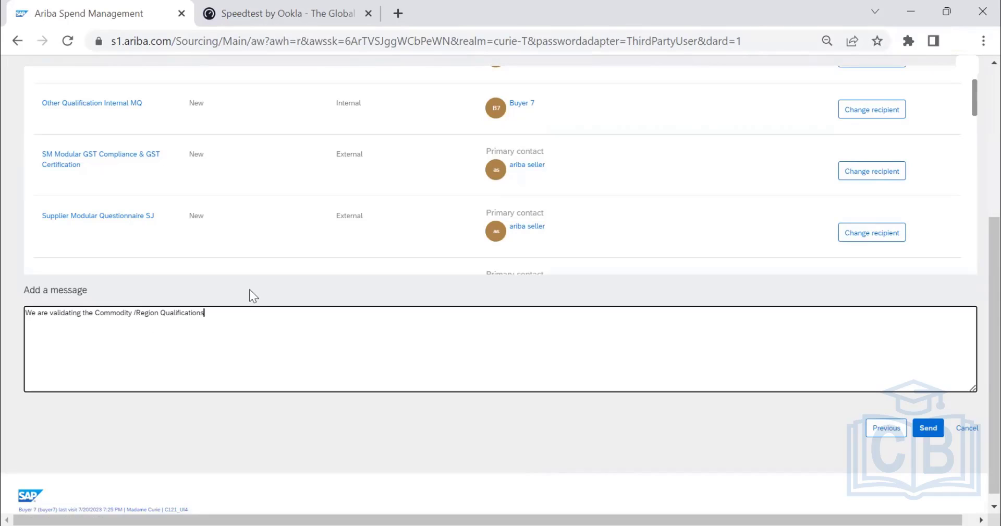
text( - Please submit the Questionnari)
Append "- Please complete the Questionnari" to the message for the recipients.
key(ctrl+shift+Left)
key(BackSpace)
text(complete the Questionnari)
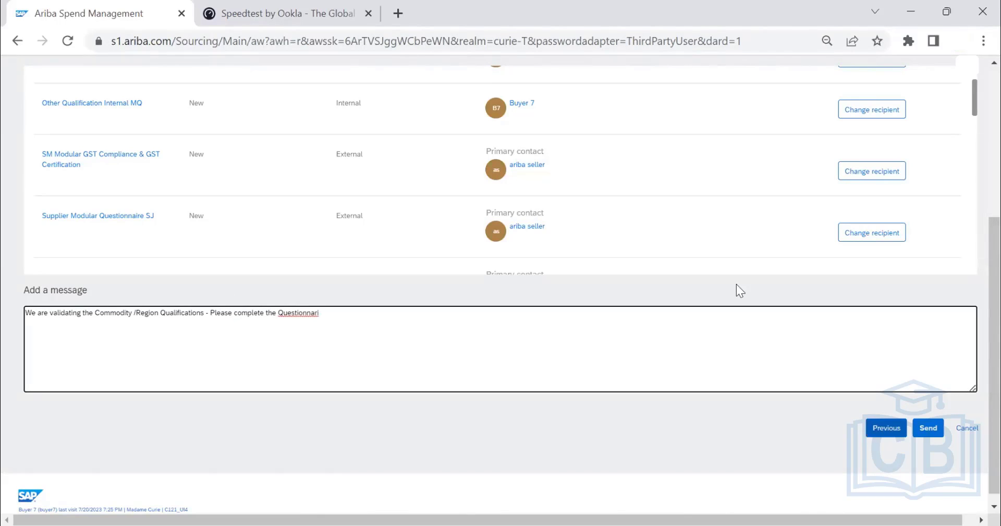
Search the selectable users for "buyer" as a replacement recipient of the Other Qualification Internal MQ questionnaire, and leave without changing the recipient.
scroll(276, 277, up, 1)
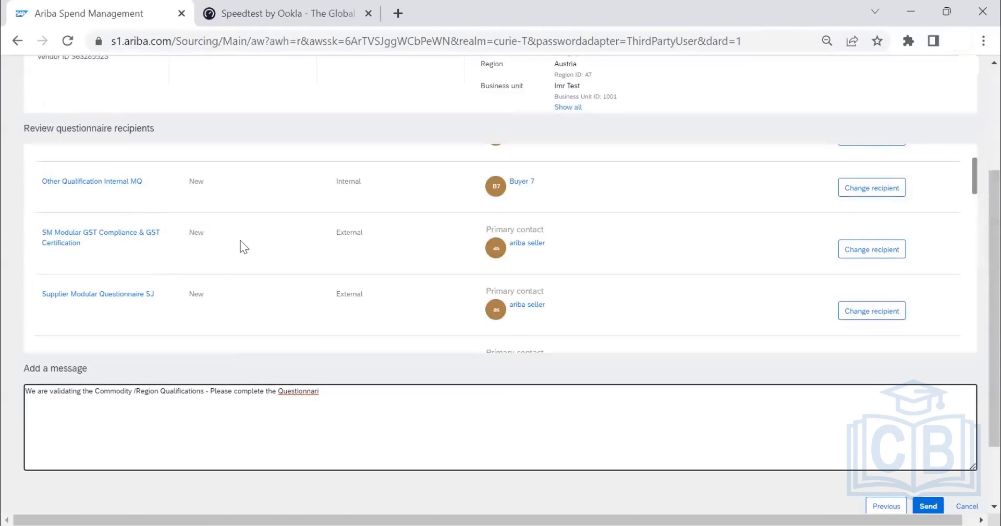
click(866, 191)
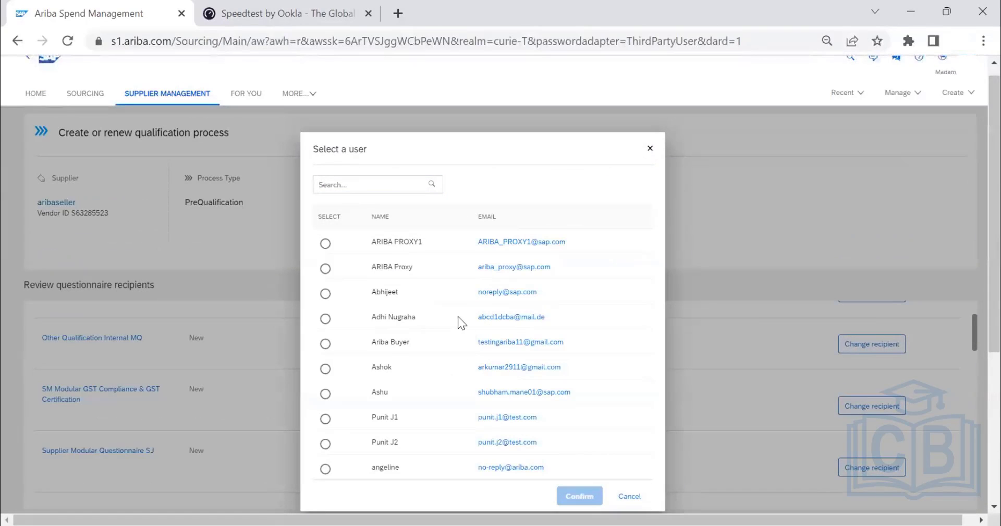
scroll(457, 316, down, 2)
scroll(423, 252, down, 1)
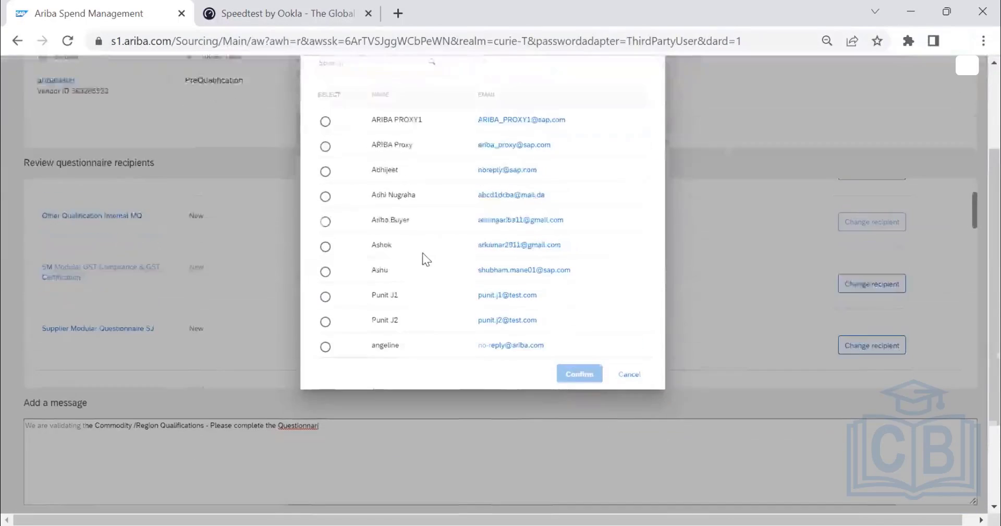
scroll(422, 253, up, 3)
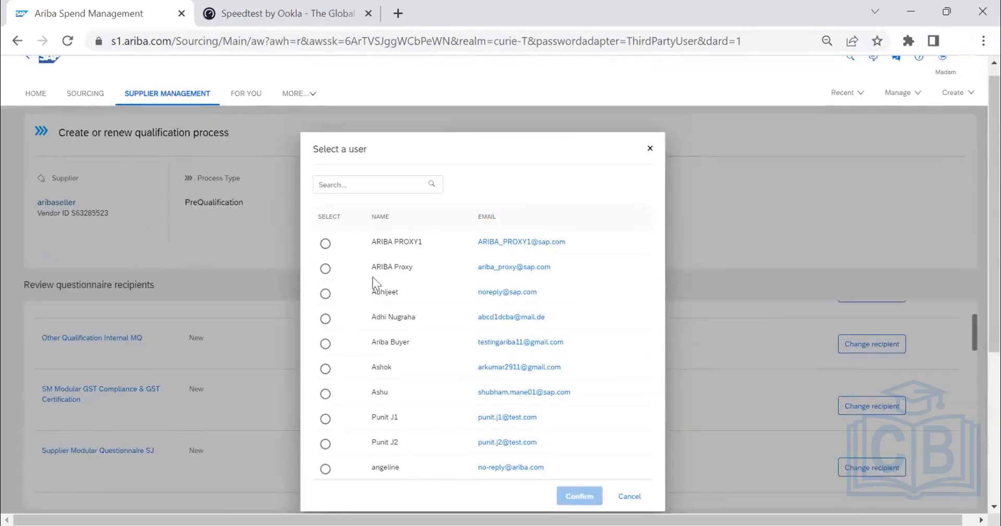
click(372, 190)
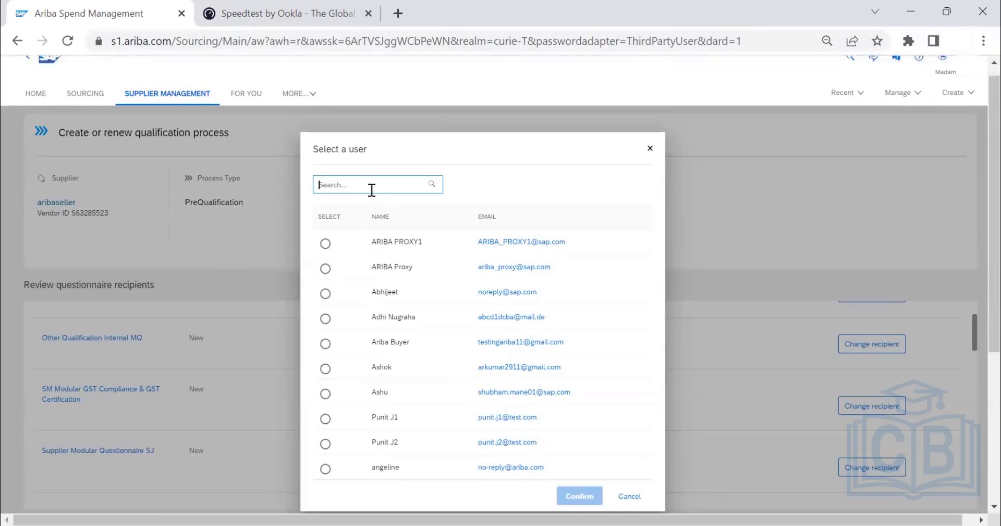
text(buyer)
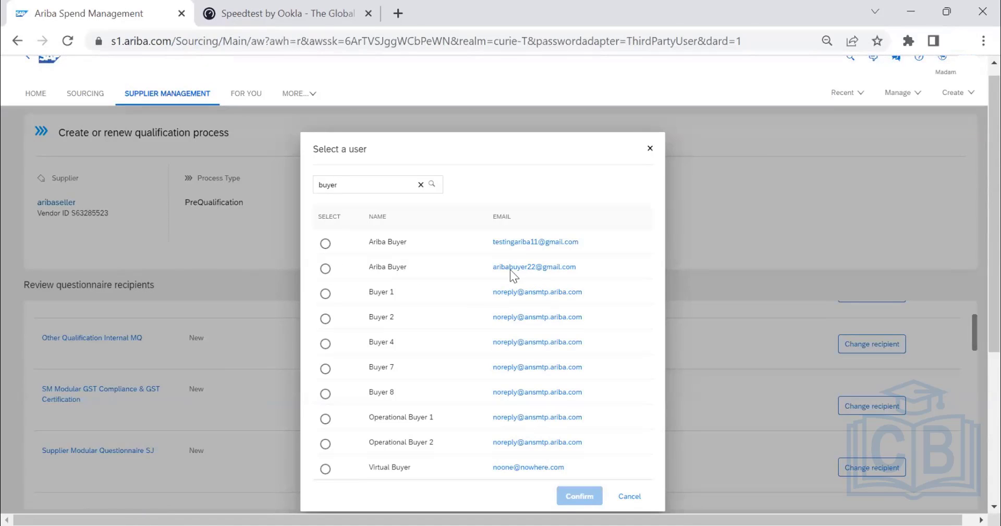
click(628, 496)
Review the remaining questionnaire recipients, then send the PreQualification process for aribaseller and confirm its creation.
scroll(701, 358, down, 5)
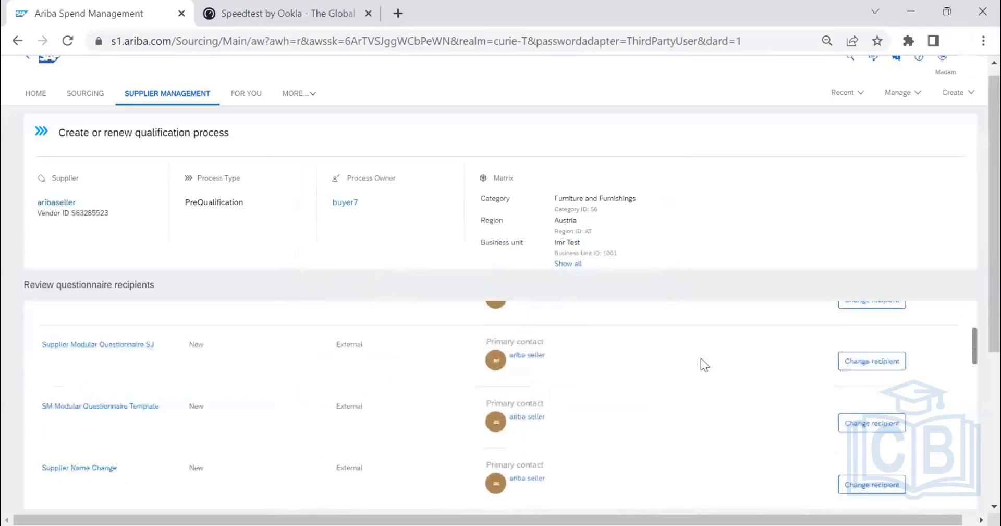
scroll(548, 422, down, 10)
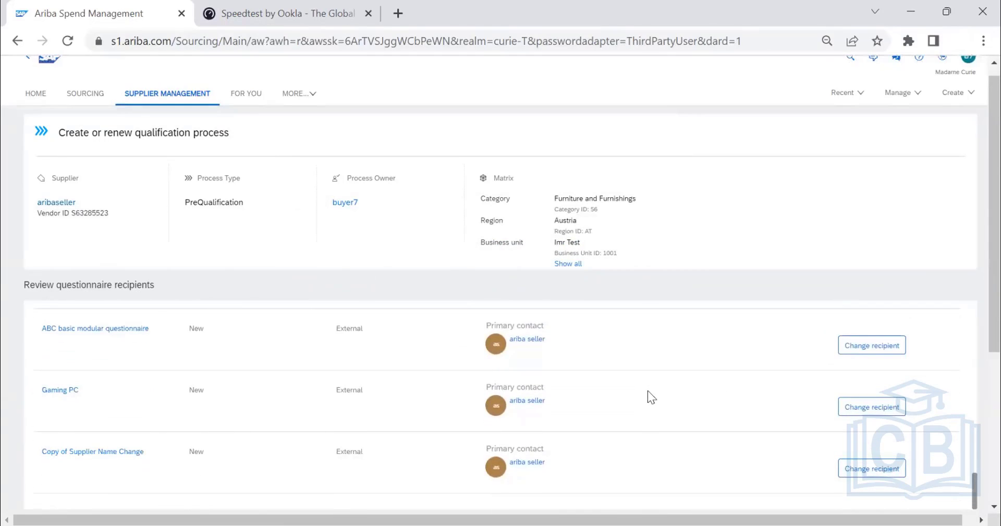
scroll(648, 390, down, 5)
click(928, 417)
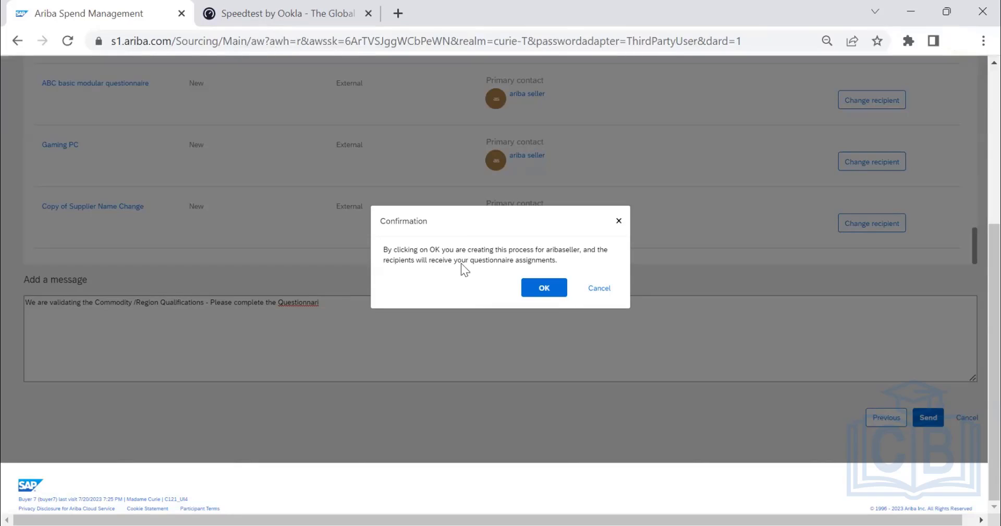
click(545, 288)
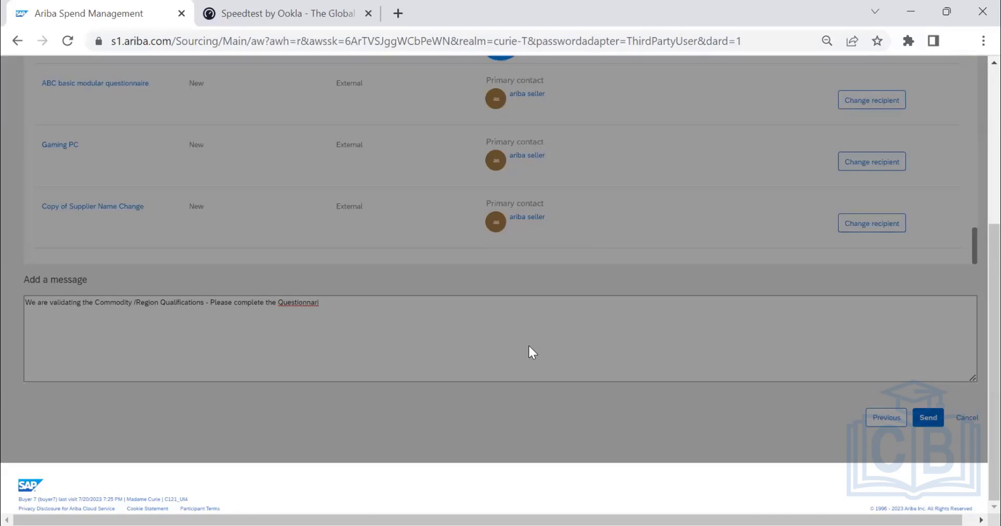
Start another qualification process for supplier aribaseller from its process qualifications.
scroll(529, 345, up, 1)
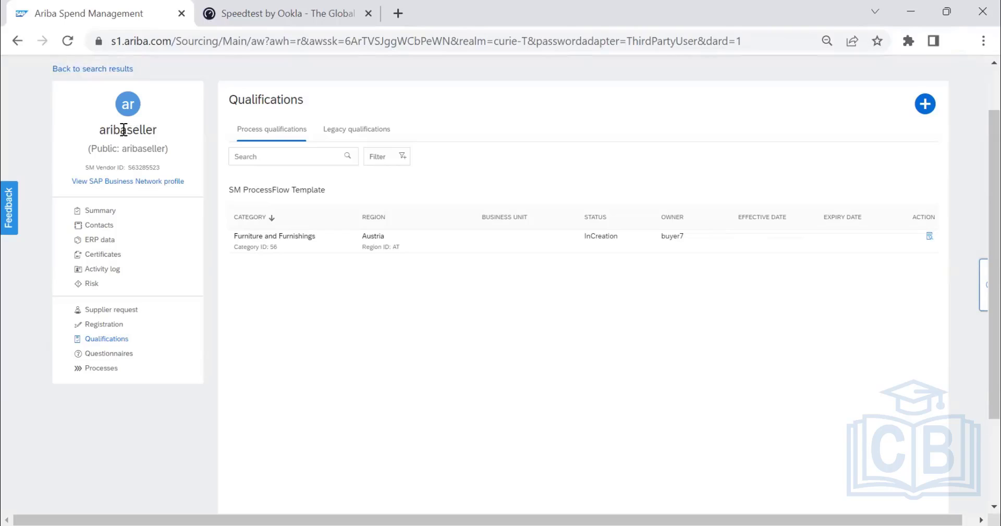
drag(123, 130, 144, 134)
click(925, 107)
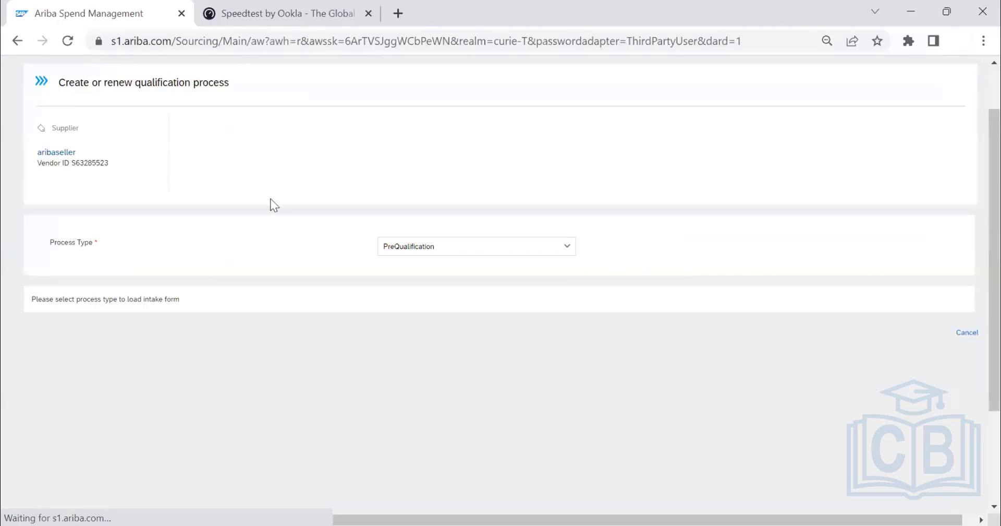
Try the process types Qualification - Advanced and Qualification - Primary for the new process, dismissing the missing-template notice.
click(567, 265)
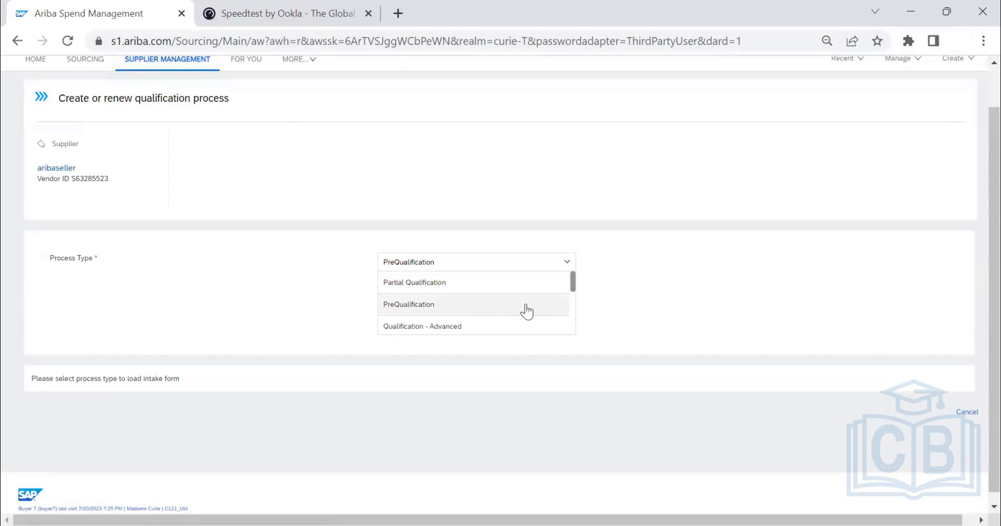
scroll(524, 311, down, 2)
scroll(516, 315, up, 2)
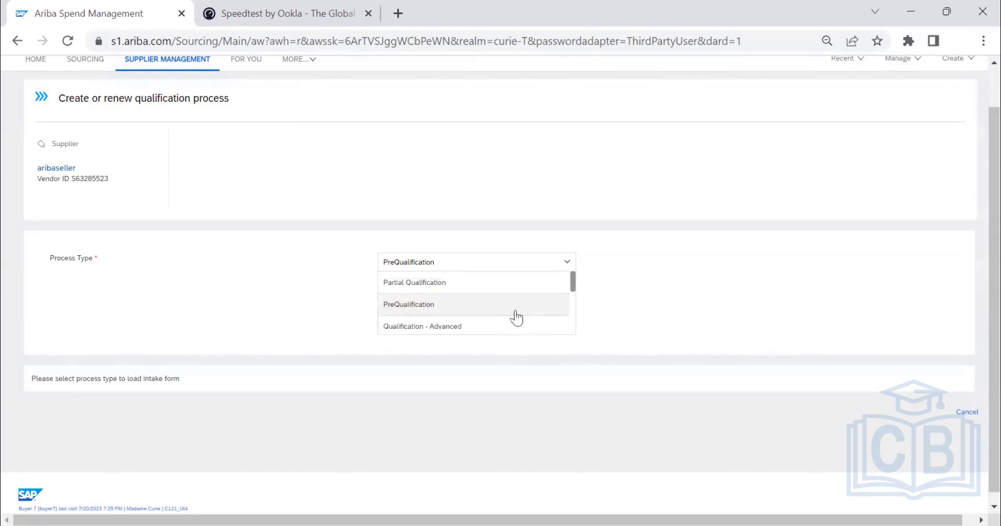
click(492, 326)
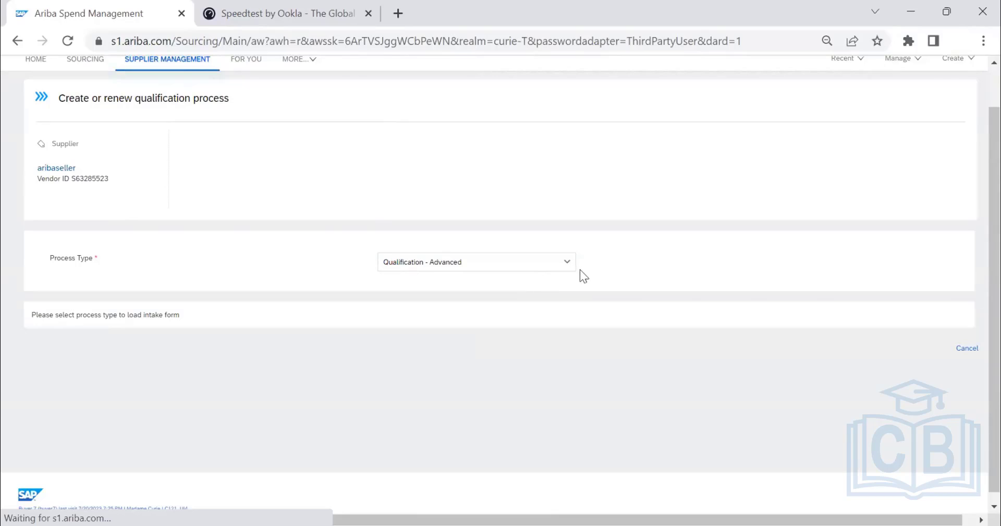
click(568, 264)
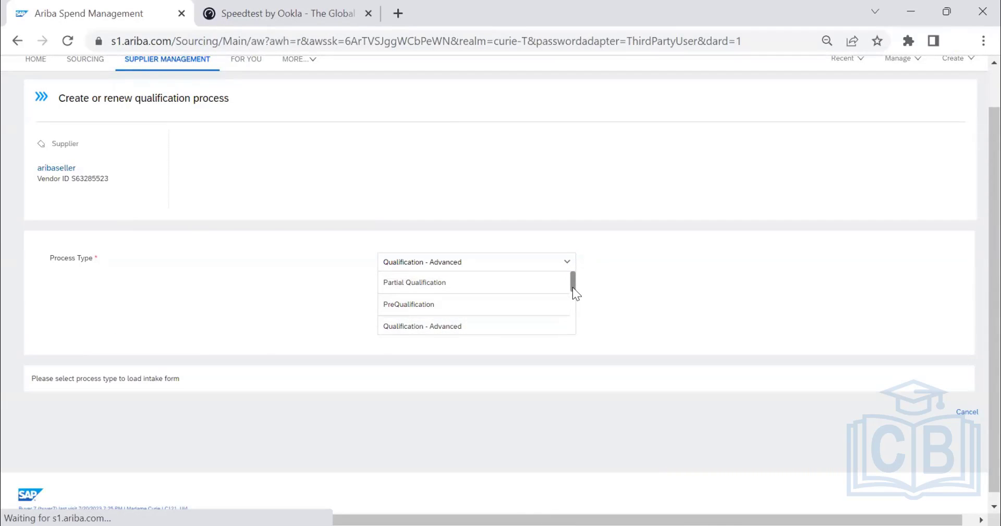
scroll(505, 315, down, 2)
click(501, 316)
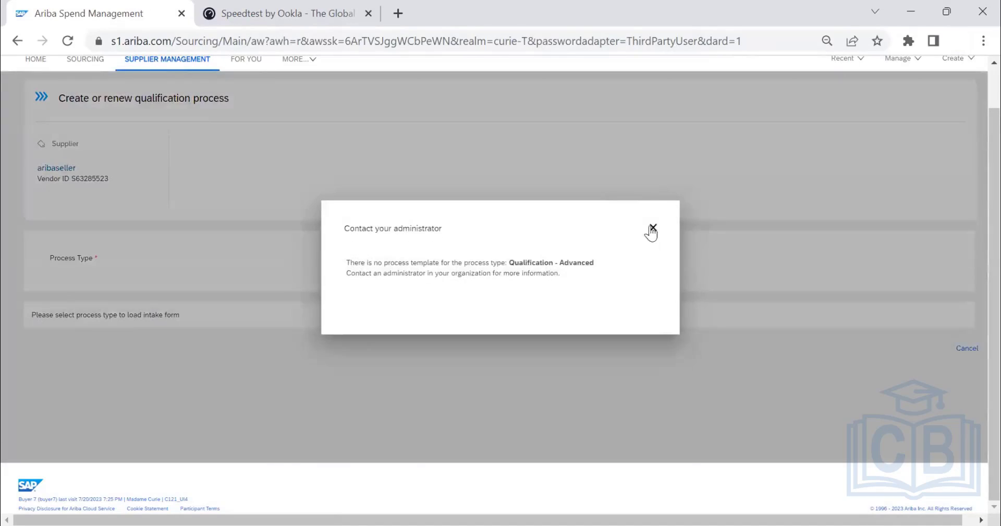
click(651, 229)
Try Test Audit as the process type and dismiss the notice.
click(565, 265)
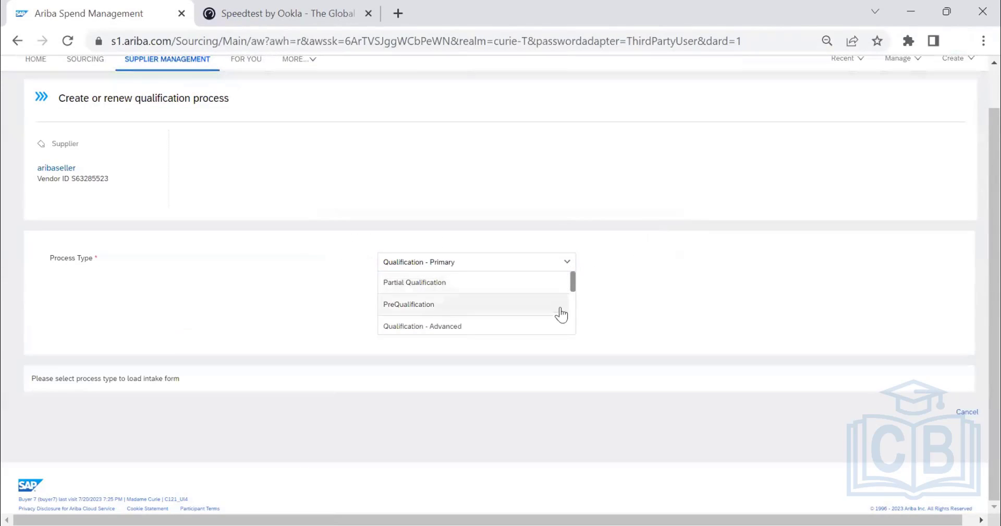
drag(572, 284, 577, 317)
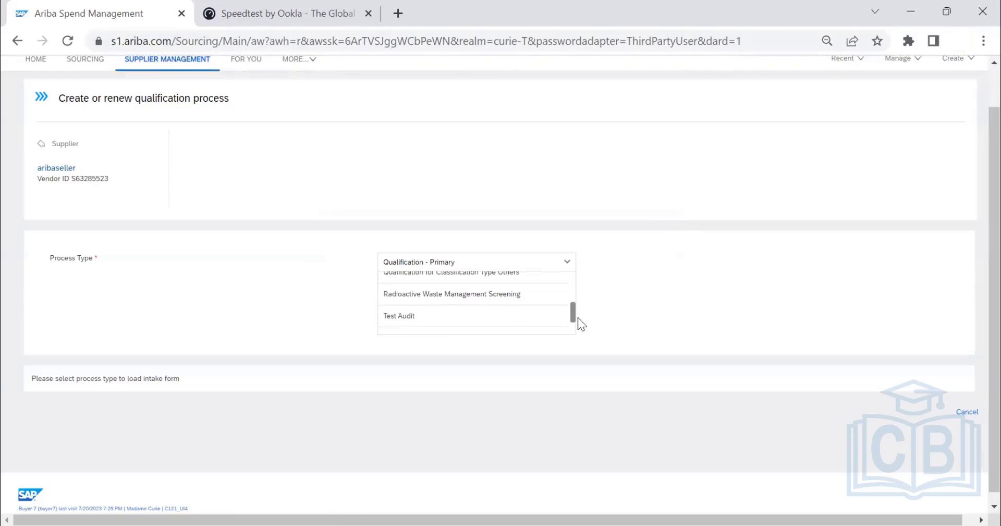
click(503, 314)
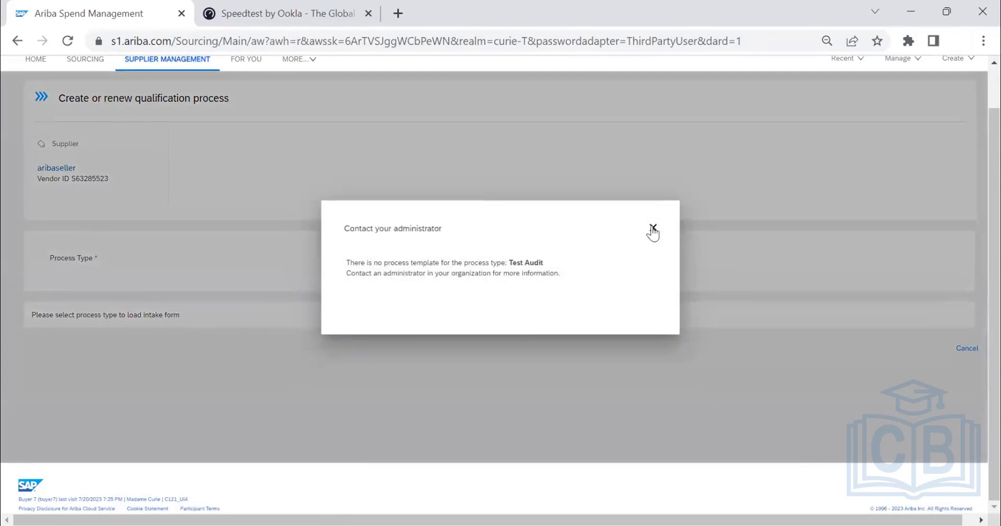
click(652, 226)
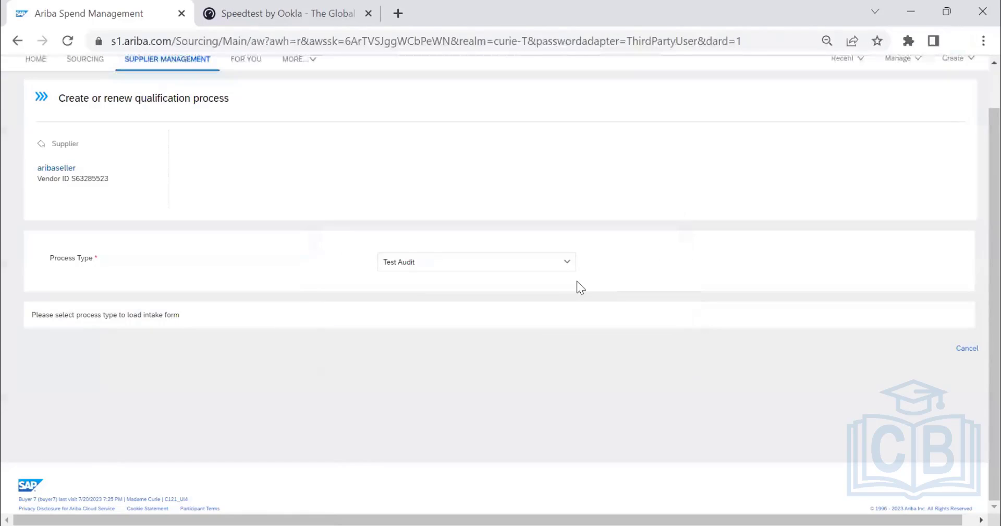
Set the process type to PreQualification and select All Commodities as the commodity.
click(568, 263)
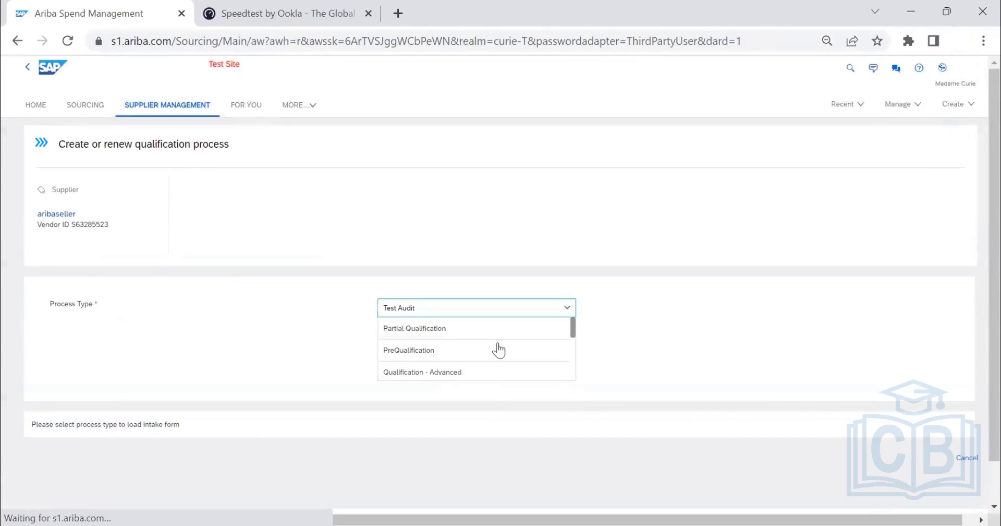
click(493, 350)
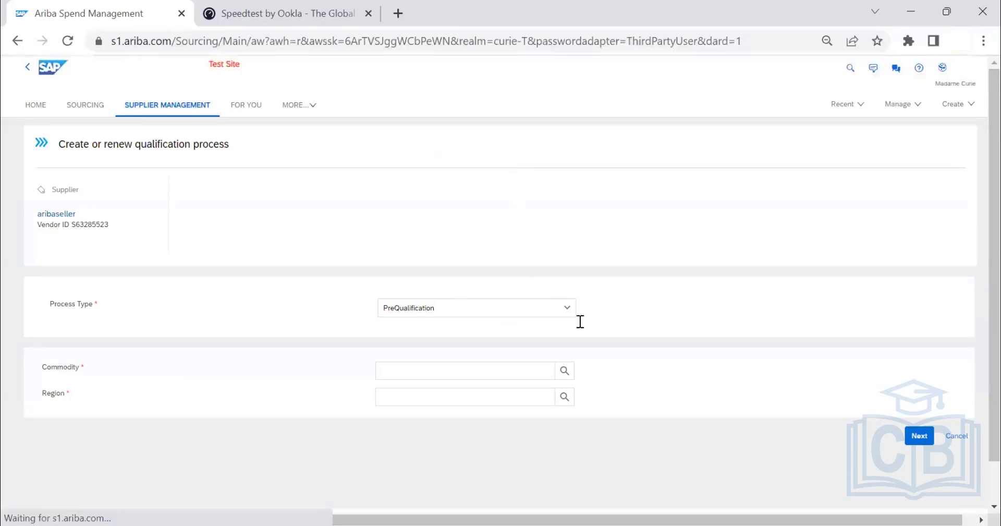
click(564, 372)
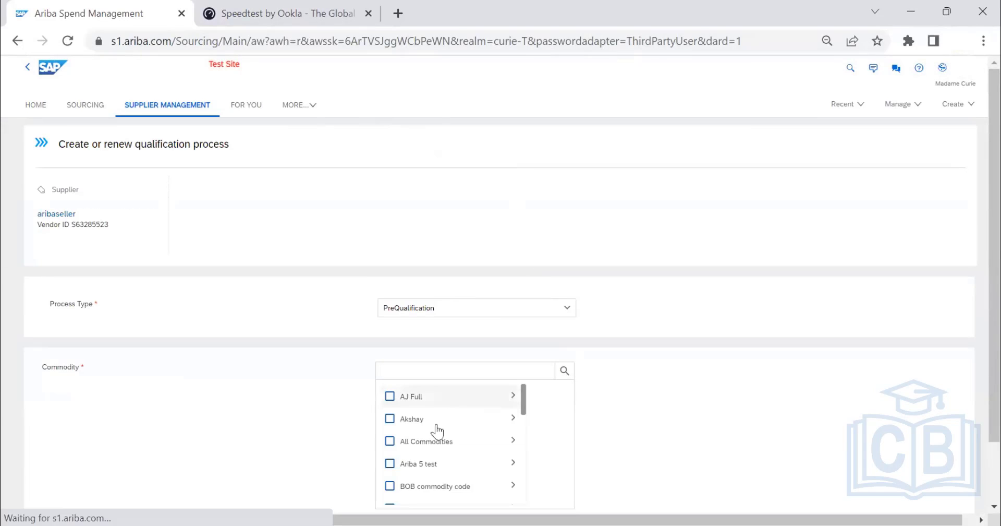
click(390, 442)
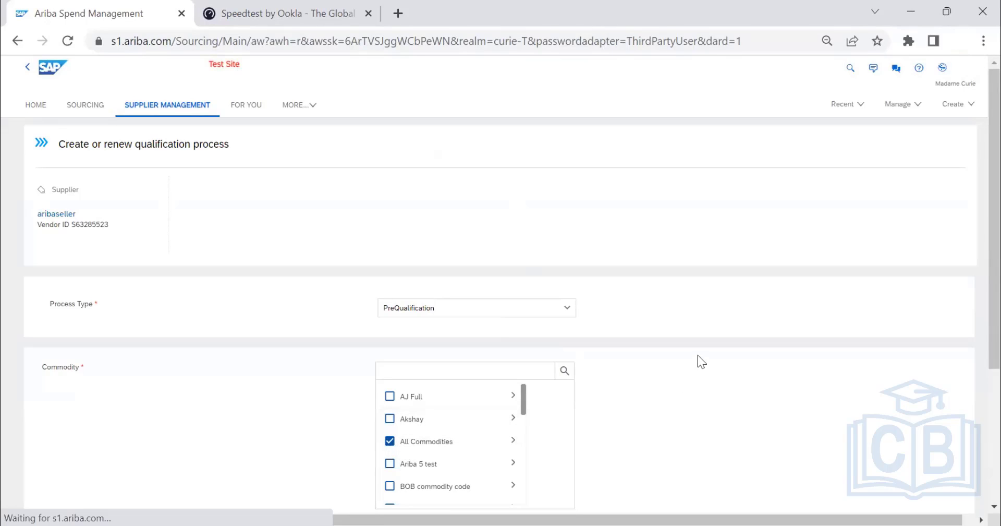
Select India as the region and continue to the choice of questionnaires.
scroll(697, 352, down, 2)
scroll(695, 349, down, 1)
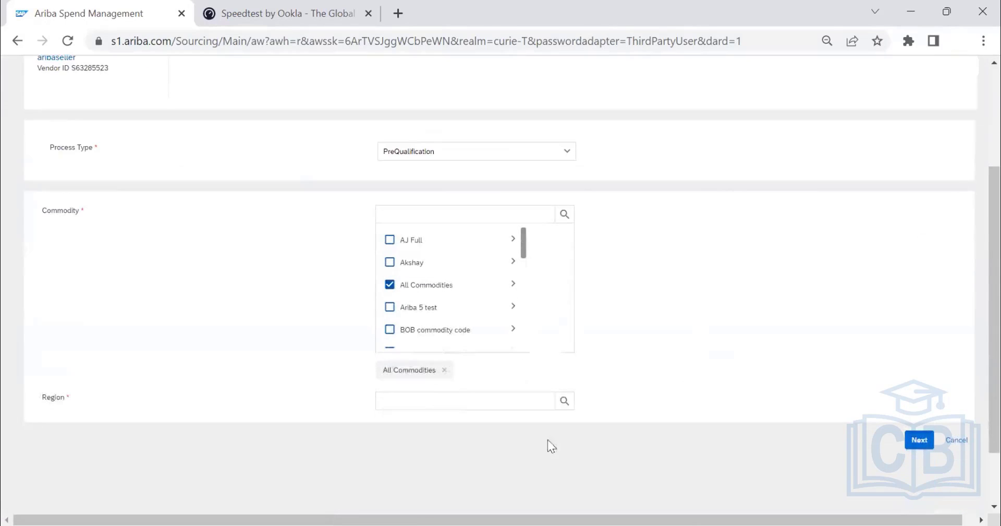
click(567, 407)
scroll(599, 355, down, 2)
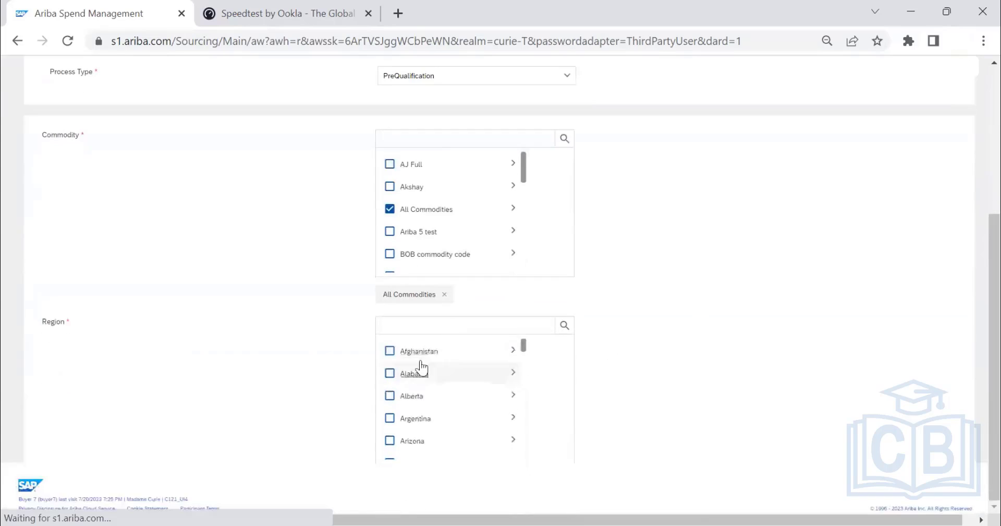
scroll(422, 368, down, 15)
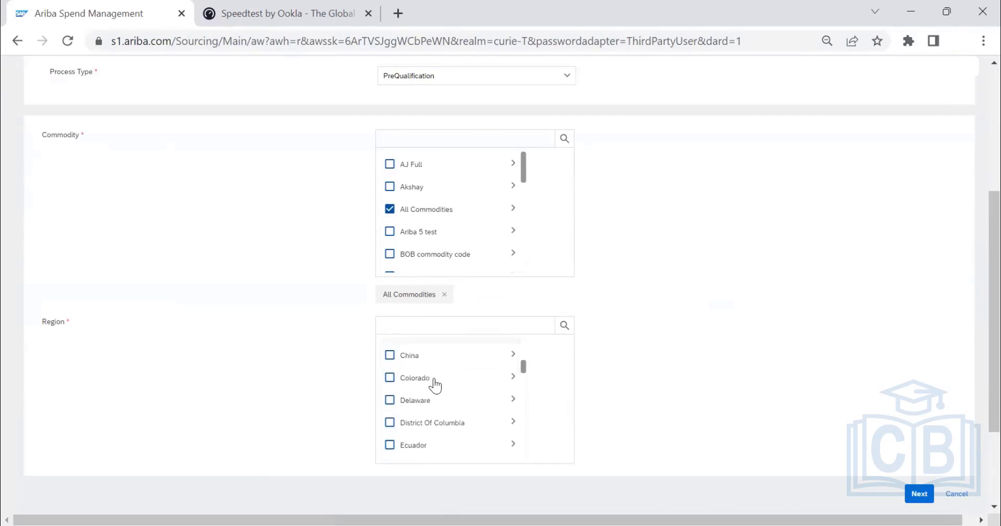
scroll(435, 386, down, 4)
scroll(436, 386, down, 2)
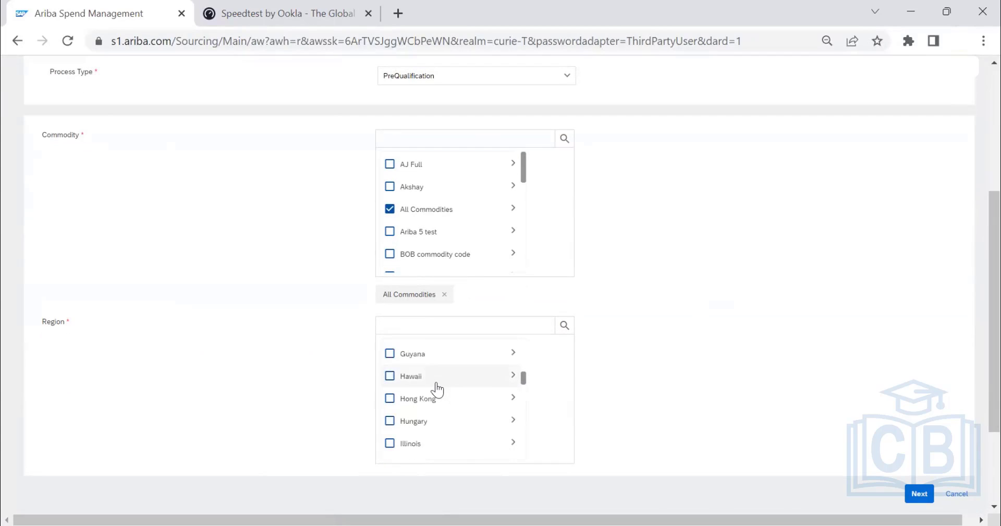
scroll(435, 388, down, 3)
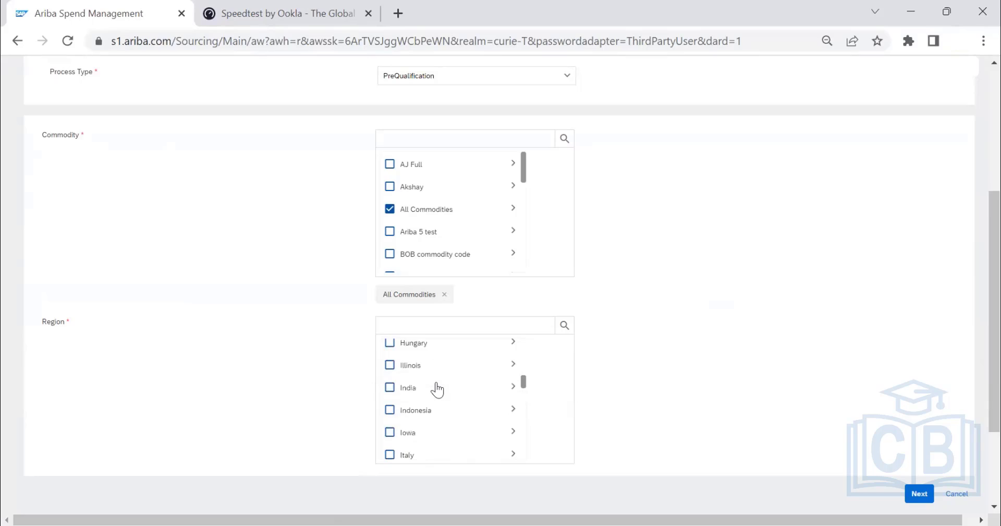
click(389, 387)
scroll(557, 456, down, 3)
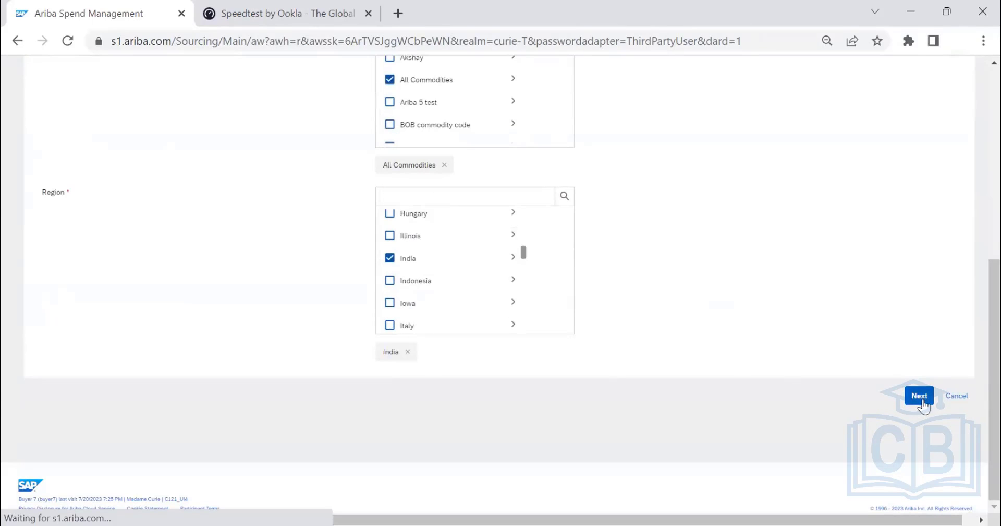
click(920, 397)
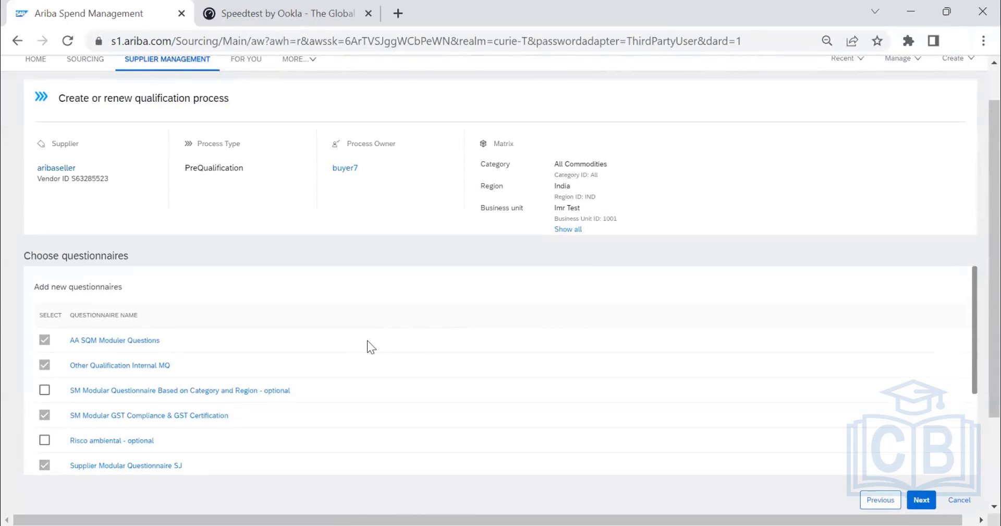
Page through the full list of questionnaires for the All Commodities India process and continue to the recipients review.
scroll(368, 342, down, 3)
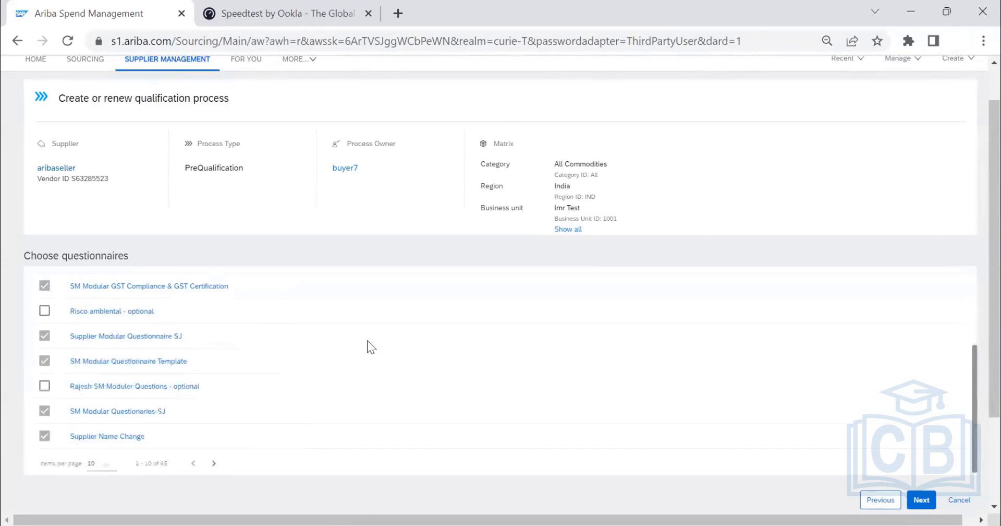
click(214, 459)
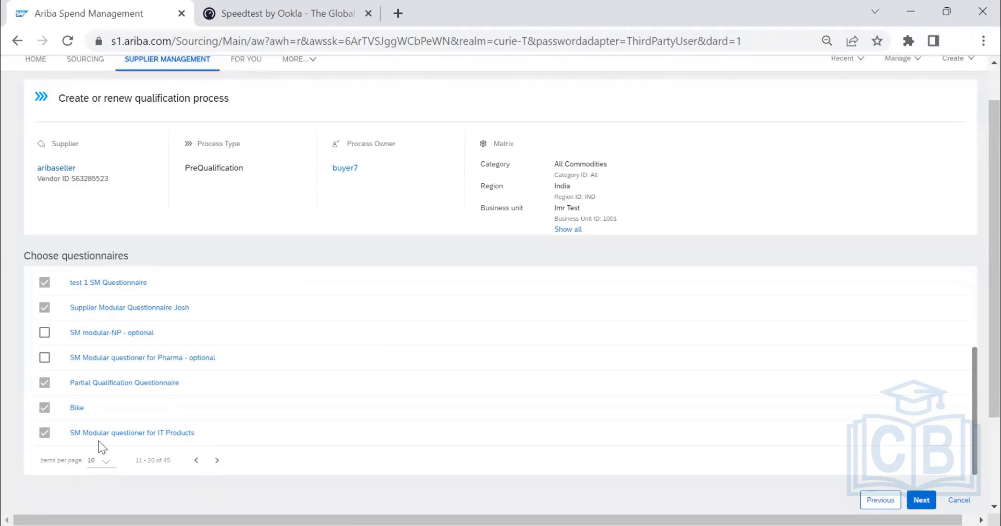
click(216, 460)
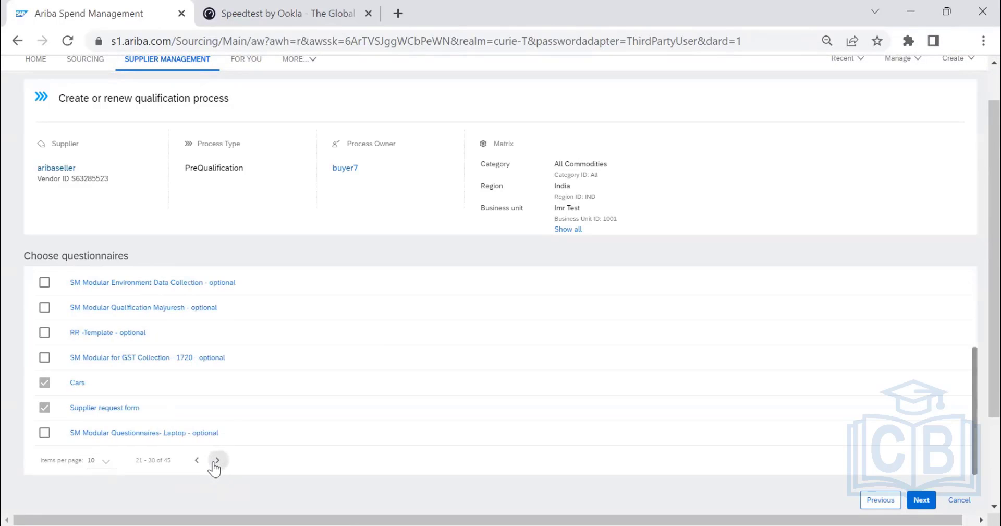
click(217, 460)
click(216, 460)
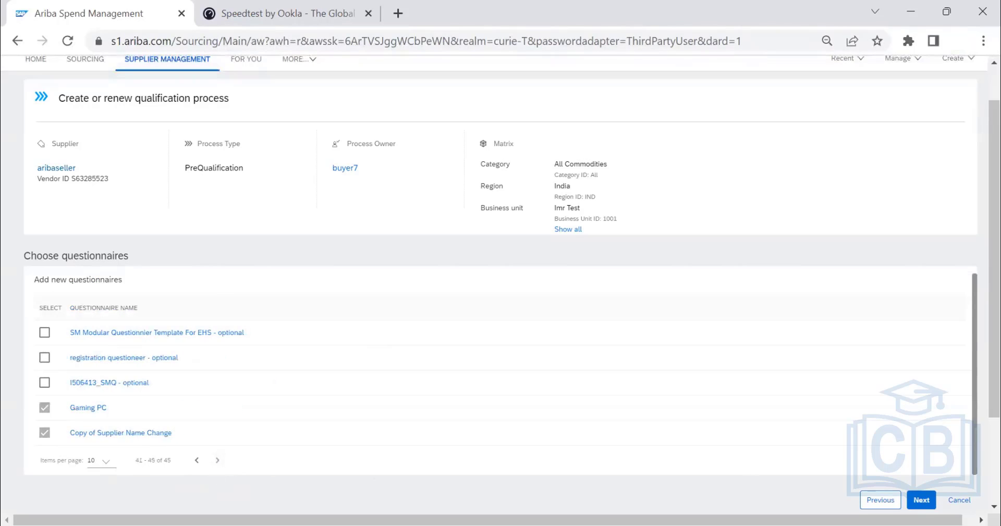
click(921, 500)
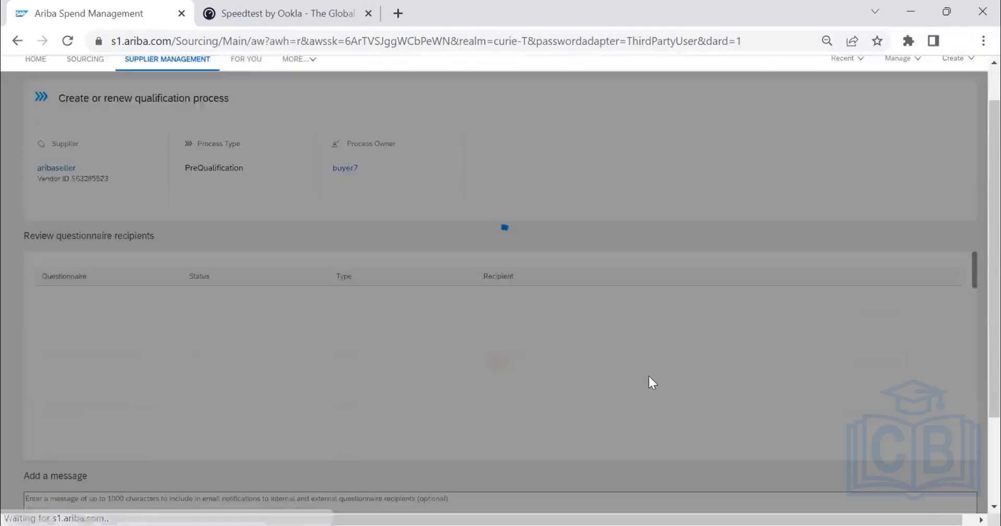
Review the questionnaire recipients, add the message "test", and send the PreQualification process to aribaseller with confirmation.
scroll(830, 387, down, 10)
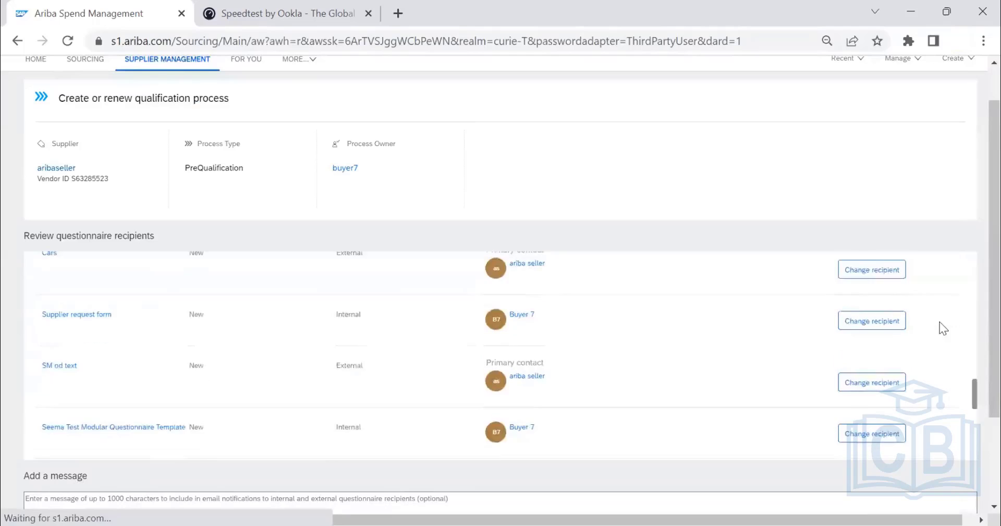
scroll(955, 321, down, 2)
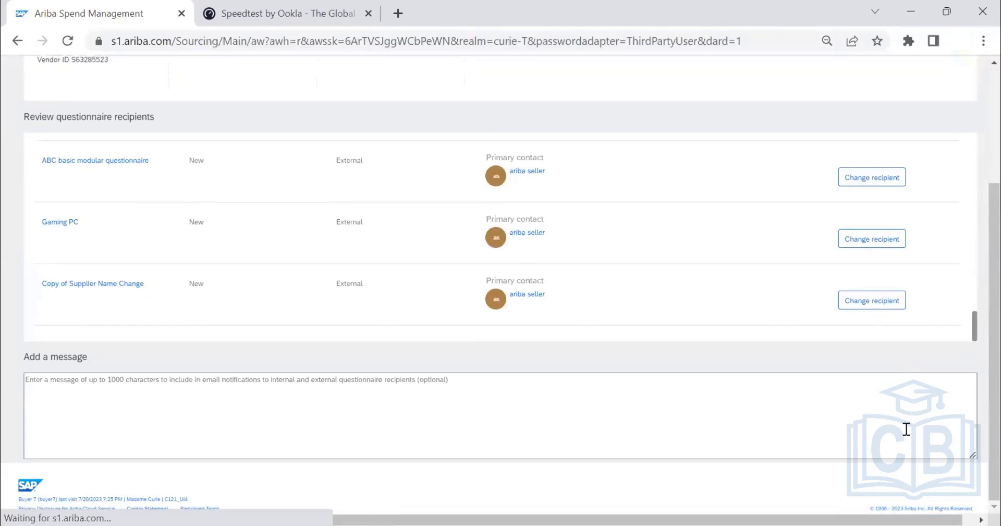
click(214, 396)
text(test)
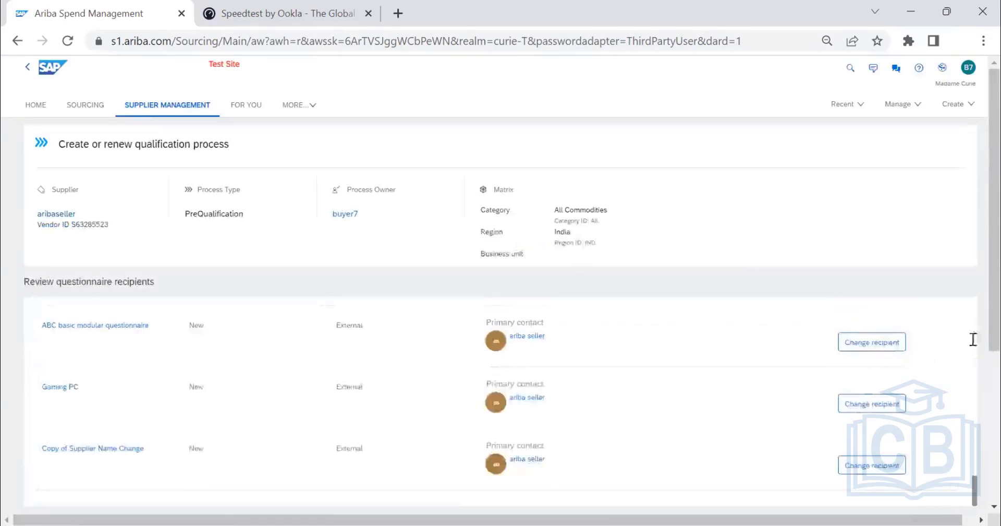
click(928, 432)
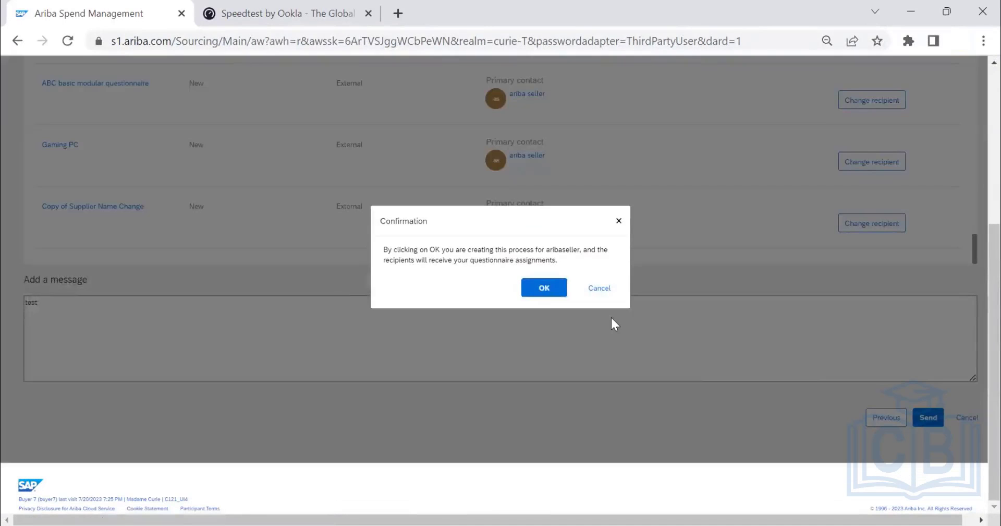
click(542, 289)
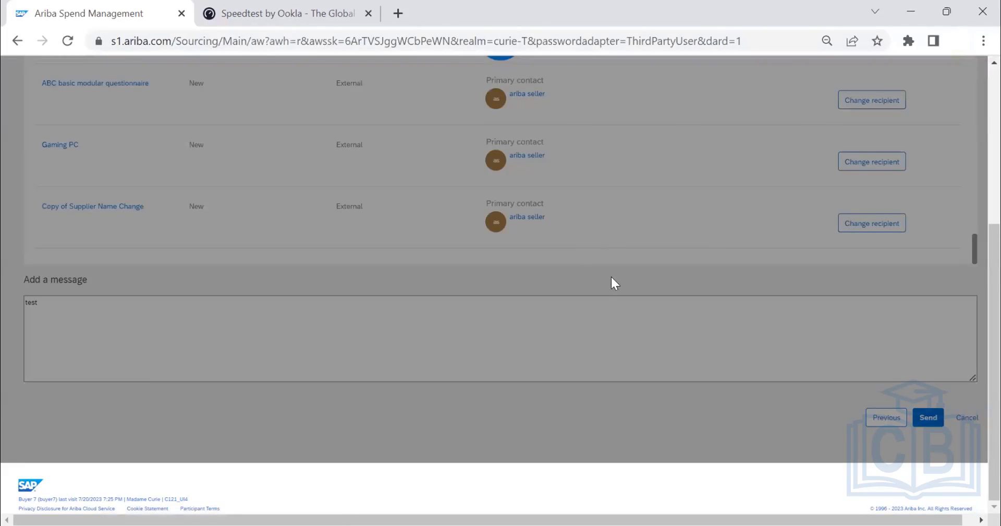
scroll(611, 274, up, 3)
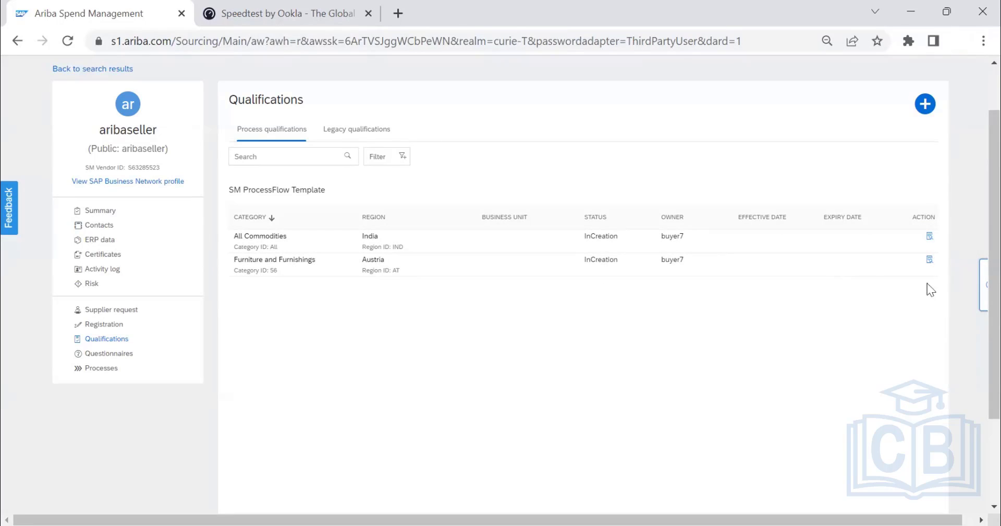
View the Furniture and Furnishings process for Austria, examine its questionnaires and their statuses, and return to the qualifications list.
click(931, 263)
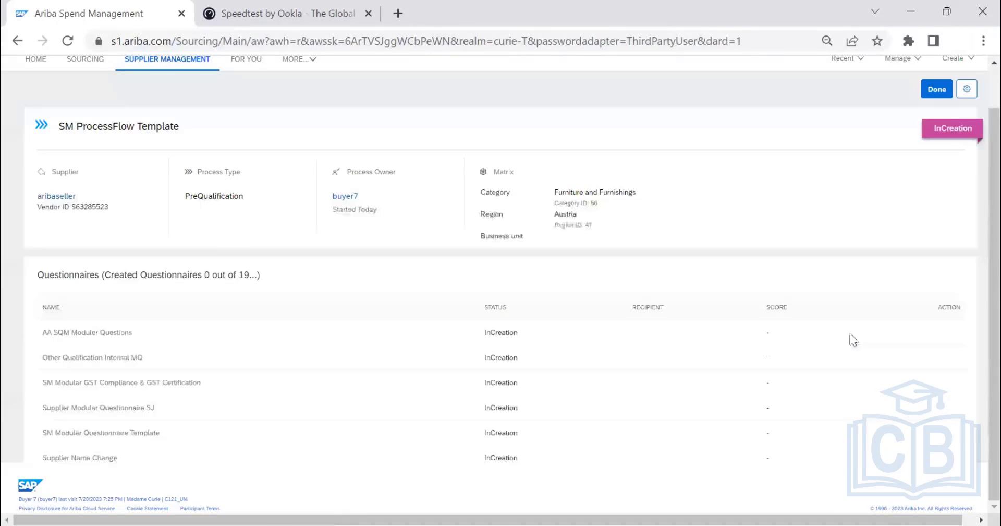
scroll(918, 308, down, 1)
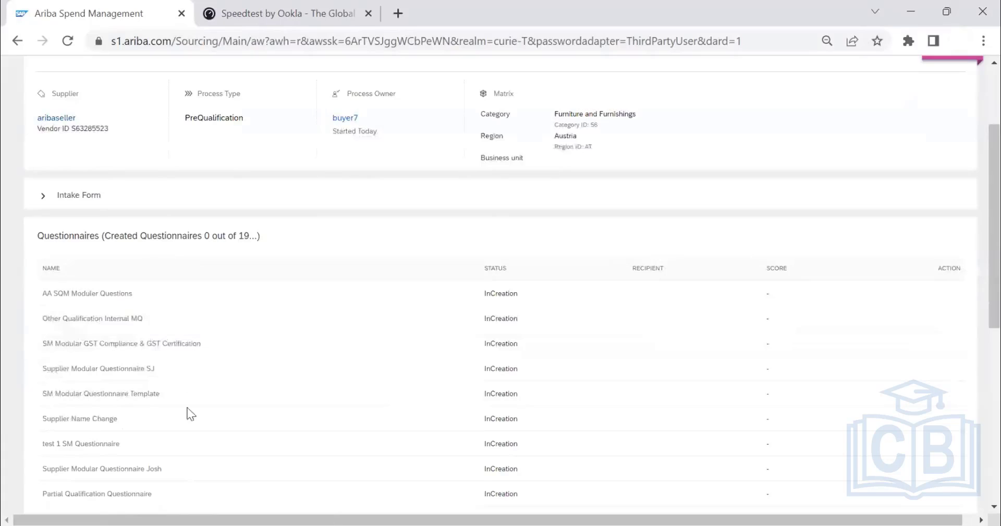
scroll(872, 227, up, 2)
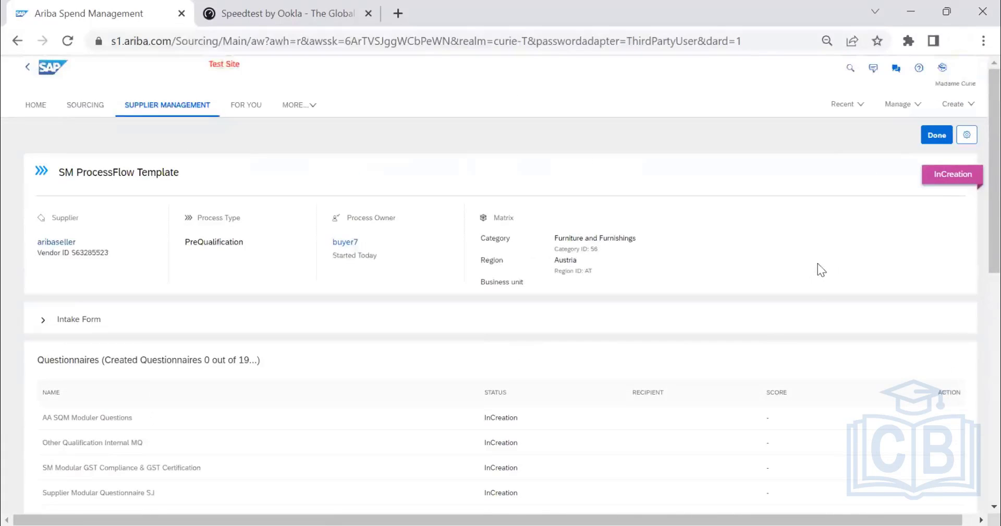
scroll(818, 264, down, 3)
scroll(793, 286, down, 5)
scroll(793, 286, up, 8)
click(942, 142)
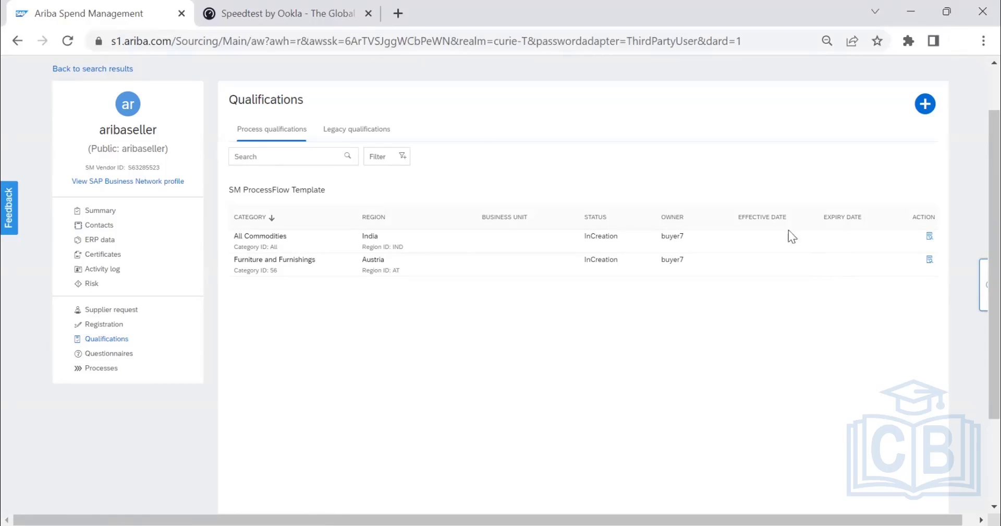
Return to the Supplier Management dashboard and list the qualification activities.
click(367, 136)
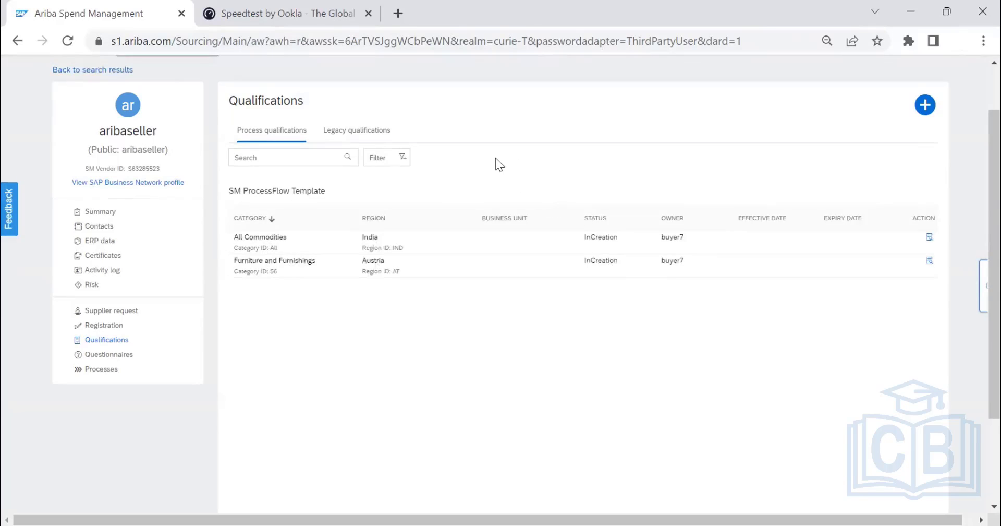
scroll(495, 158, up, 2)
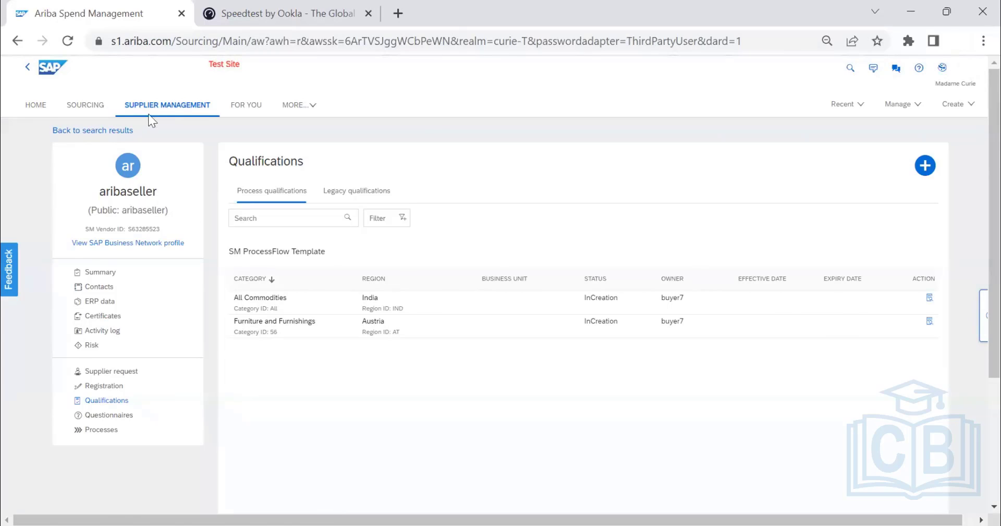
click(159, 105)
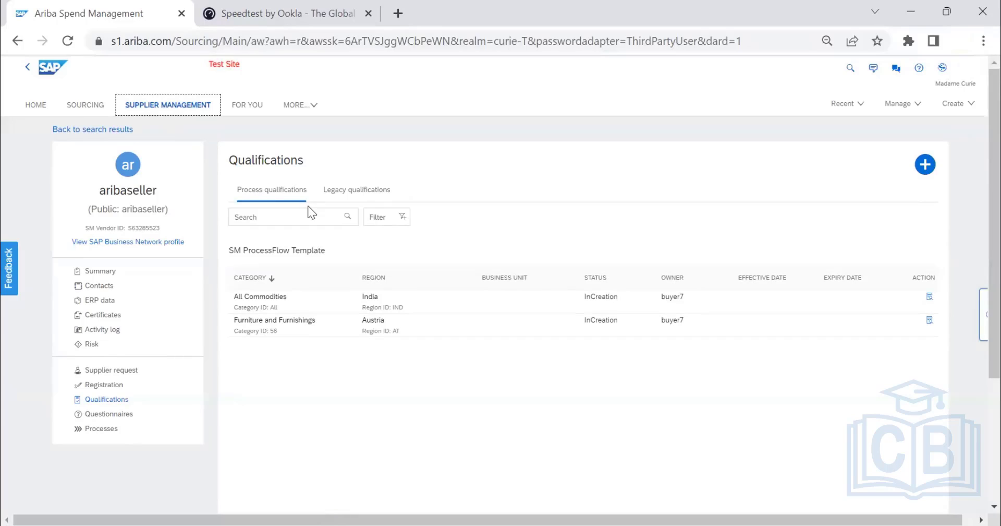
click(167, 108)
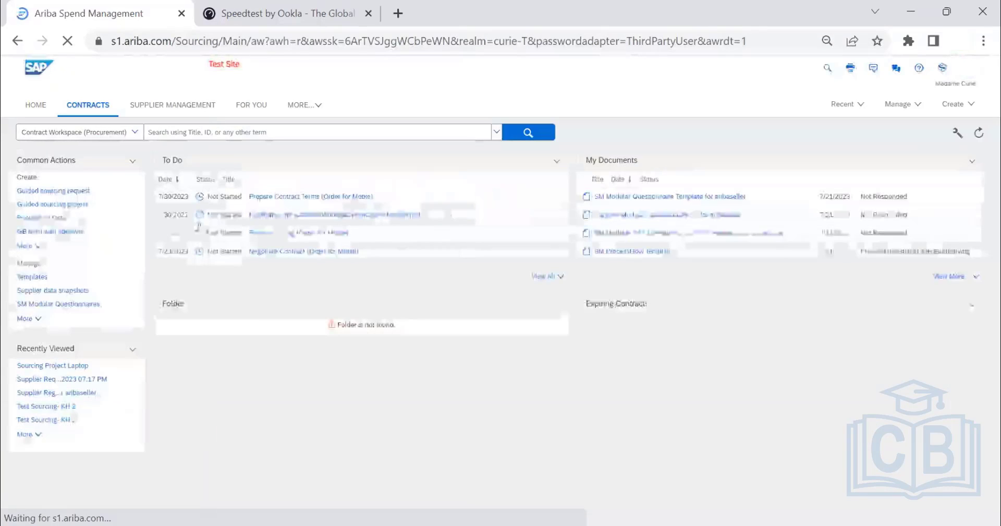
click(186, 106)
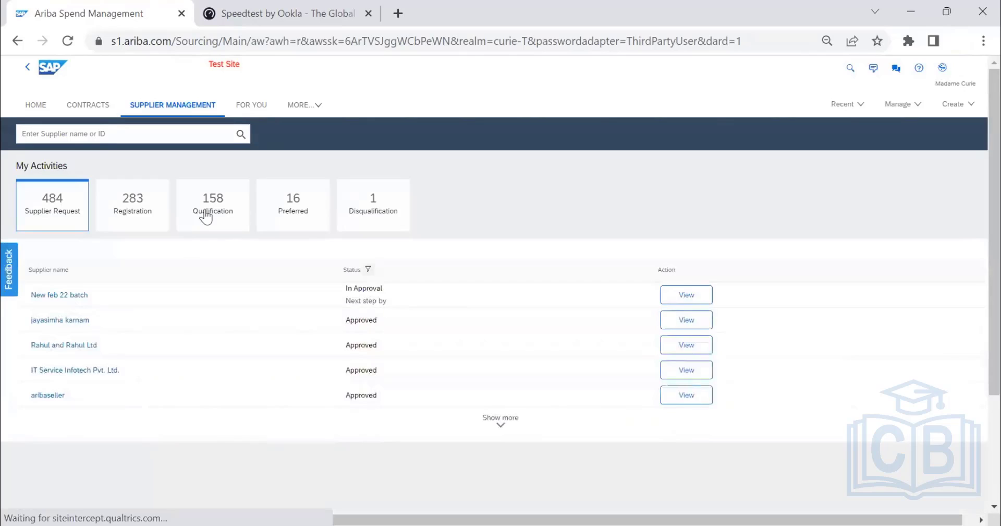
click(205, 214)
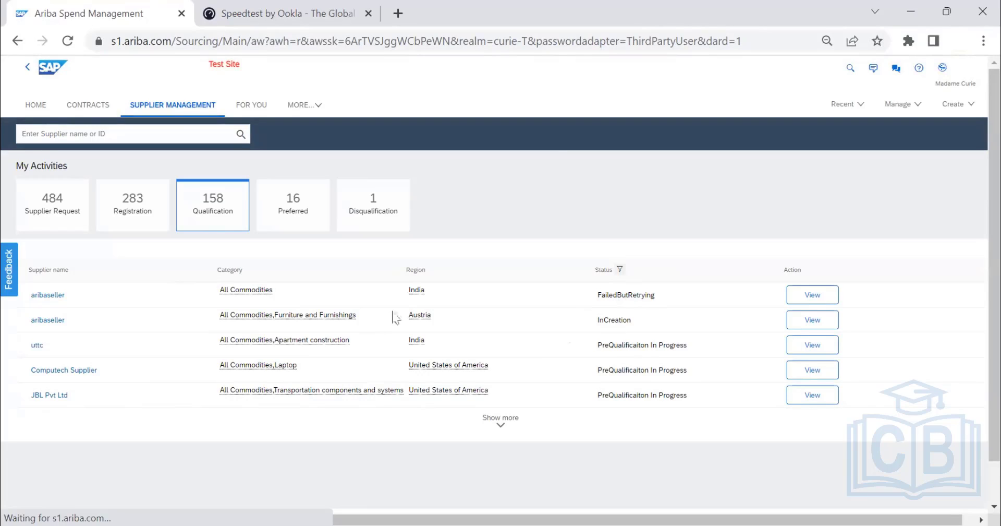
Check the statuses of aribaseller's two qualification entries for Austria and India.
drag(638, 323, 583, 317)
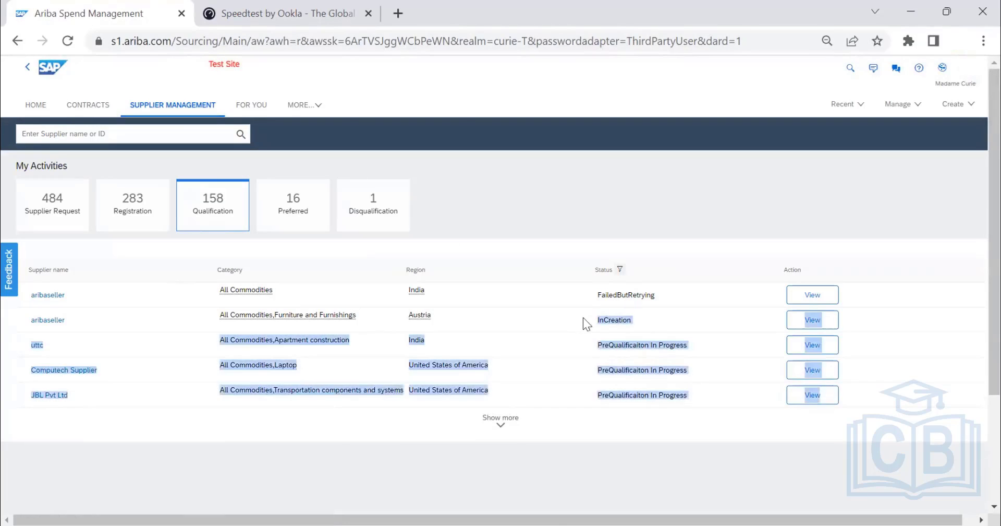
drag(696, 295, 593, 298)
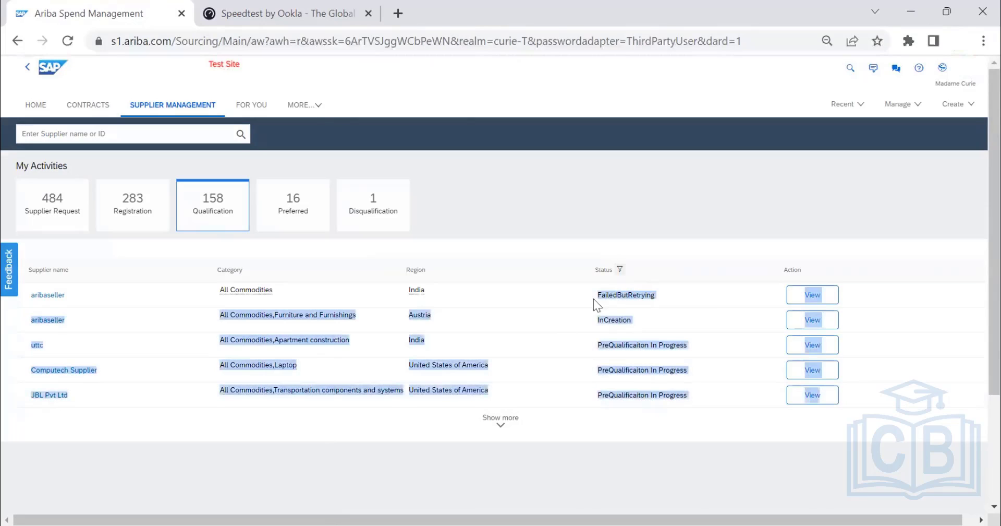
click(701, 292)
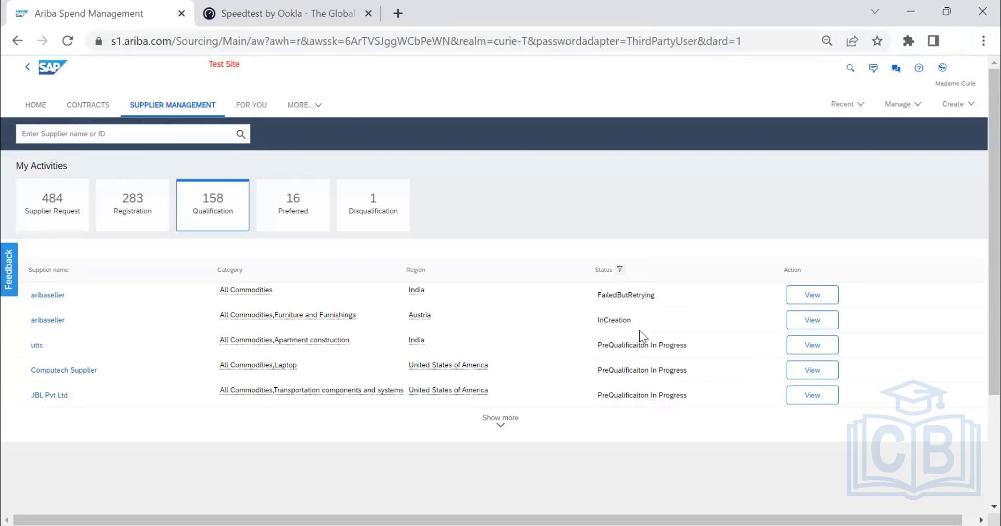
List the preferred suppliers, open the exposurehead-re entry and look through its supplier summary.
click(295, 210)
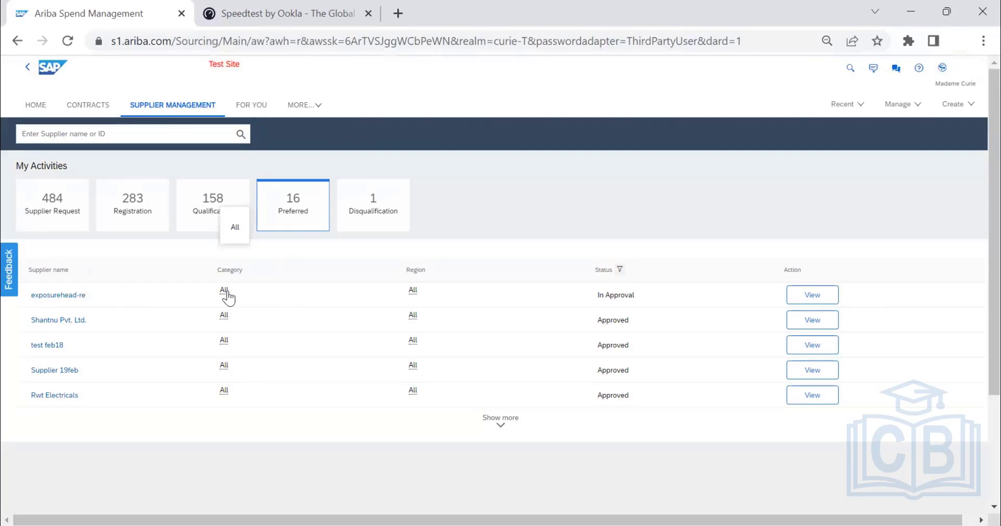
click(812, 294)
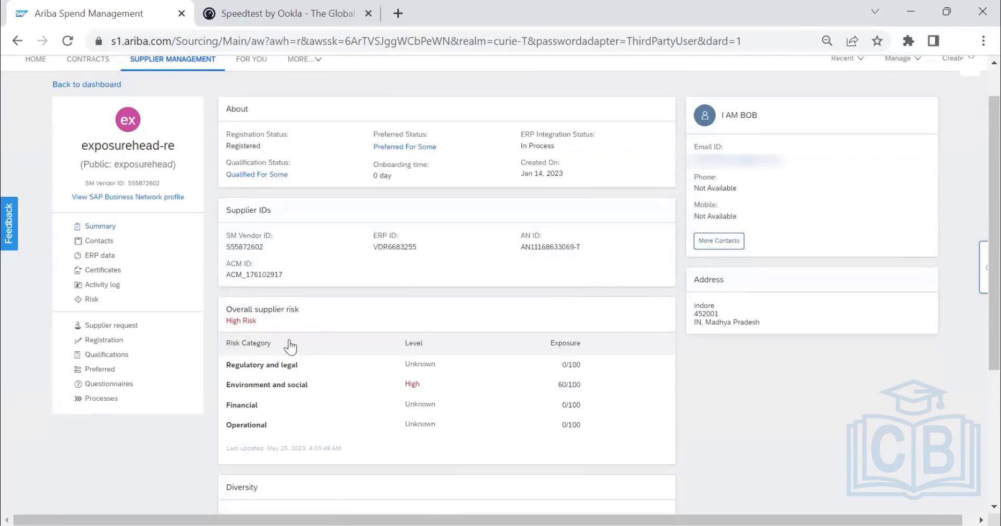
scroll(290, 346, down, 2)
scroll(504, 331, down, 2)
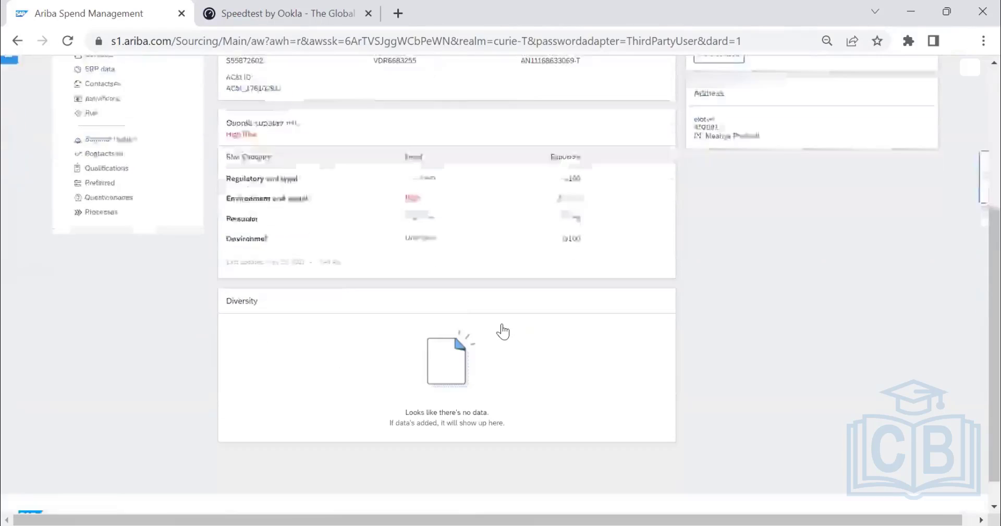
scroll(503, 331, down, 1)
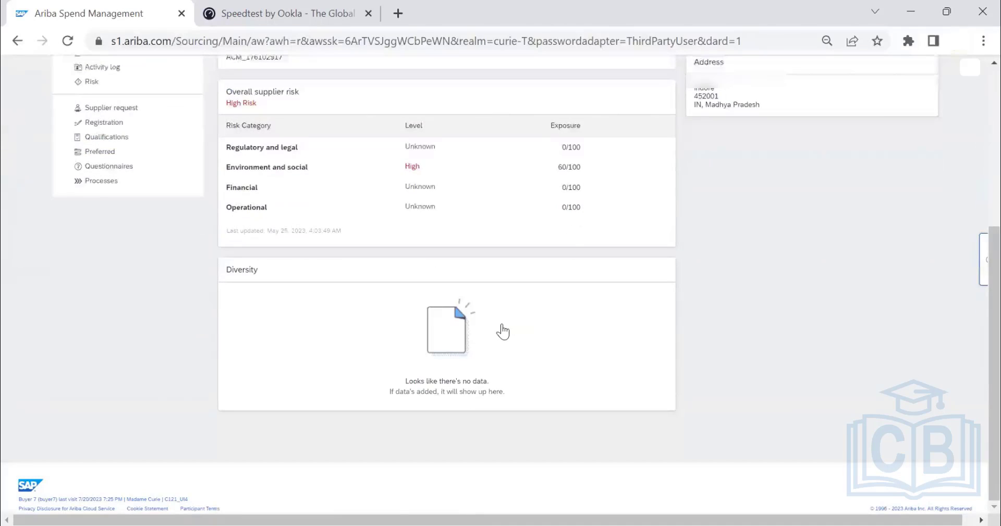
Go to exposurehead-re's qualifications and view the primary qualification process for the Manufacturer business unit.
click(100, 151)
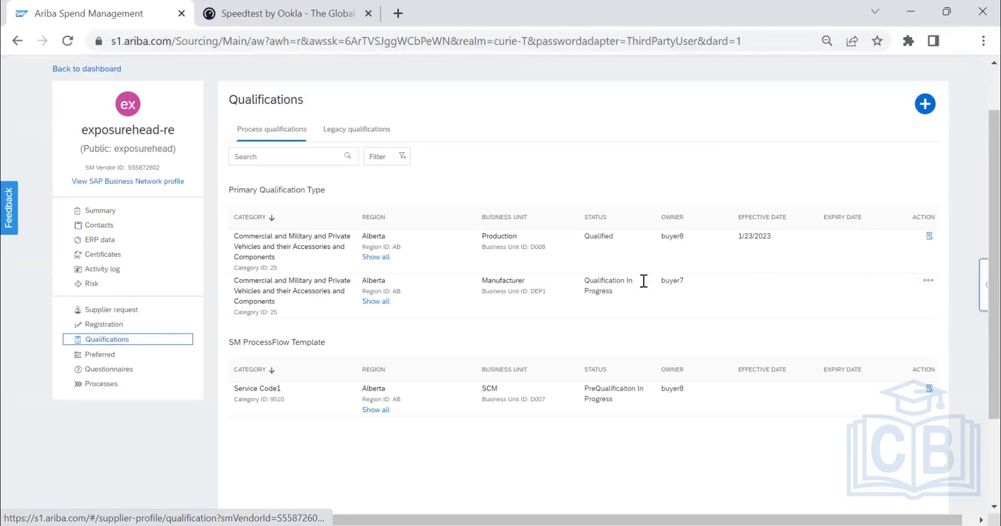
click(928, 281)
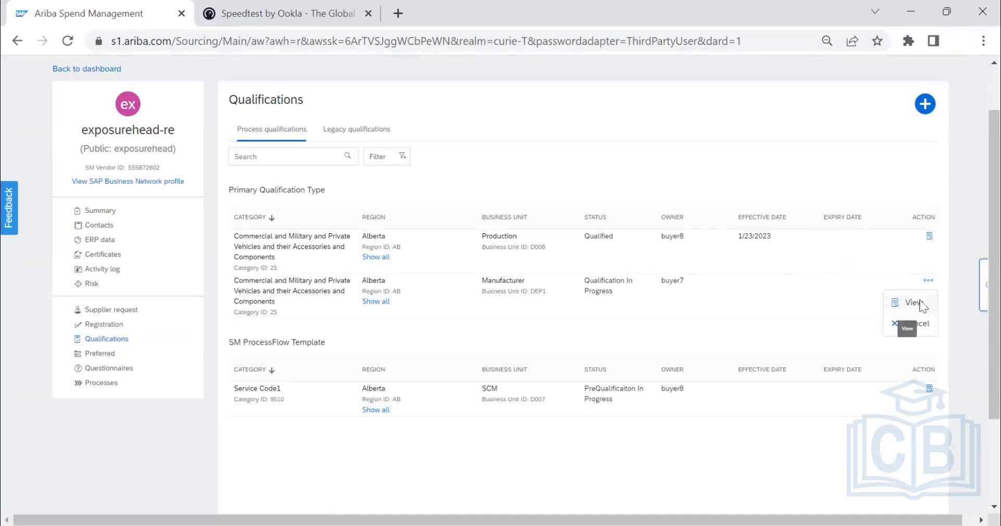
click(919, 302)
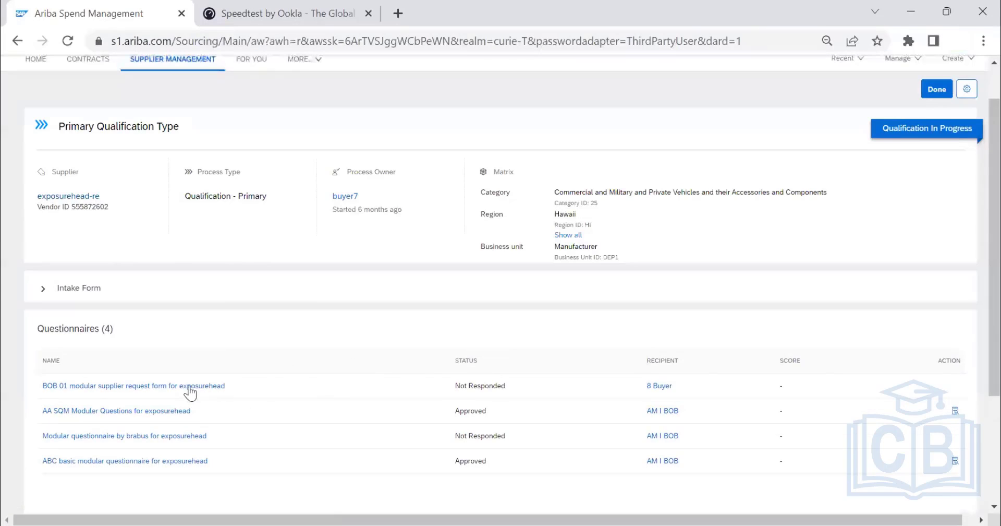
Open the modular supplier request form questionnaire and examine its process flow, associated processes and questions.
click(183, 386)
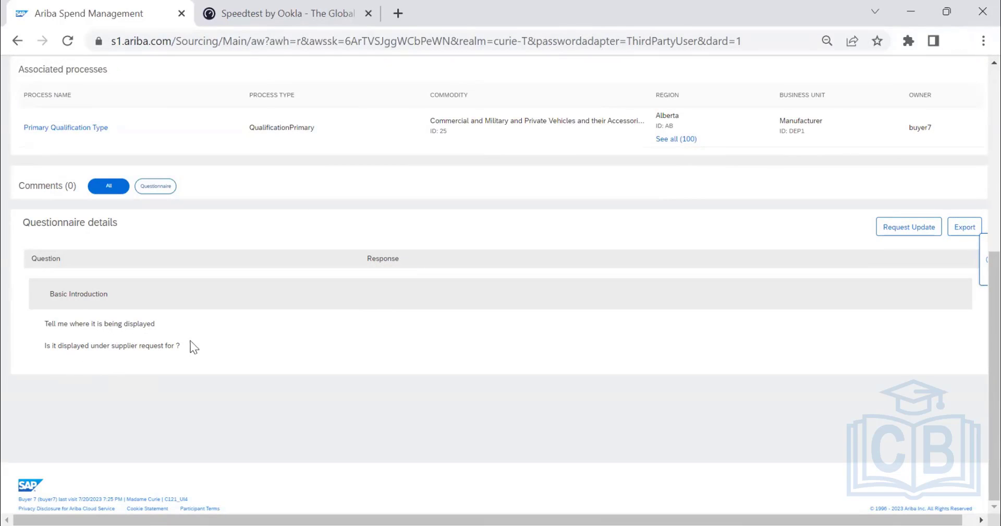
scroll(224, 353, up, 2)
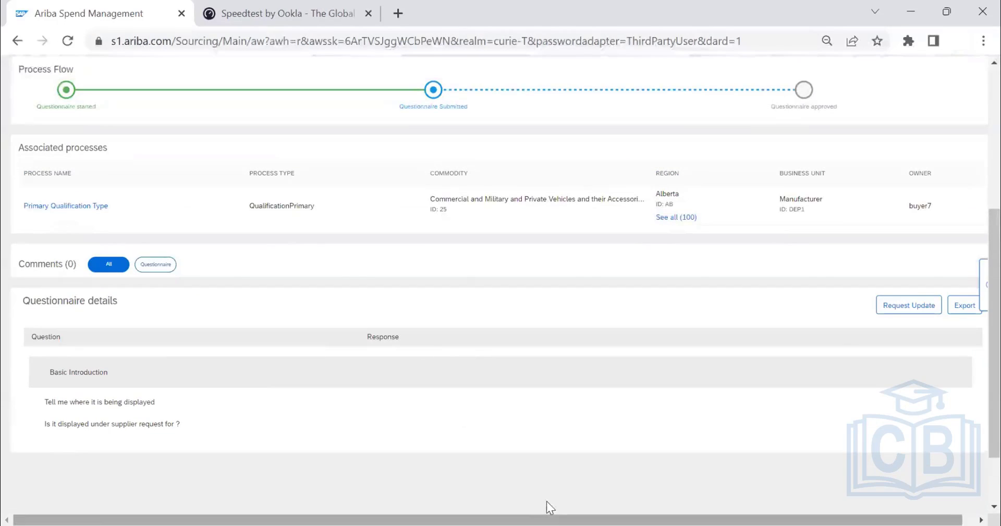
drag(624, 515, 687, 515)
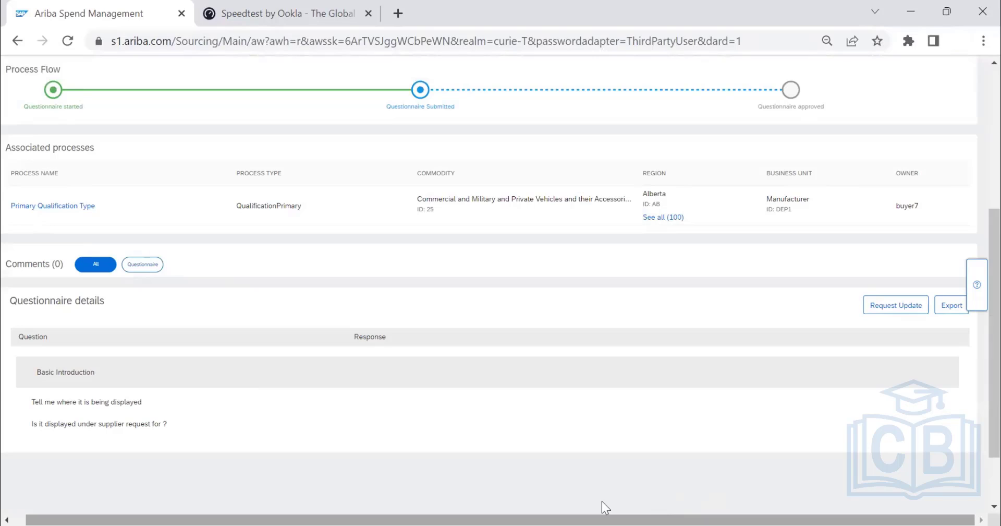
scroll(530, 478, left, 1)
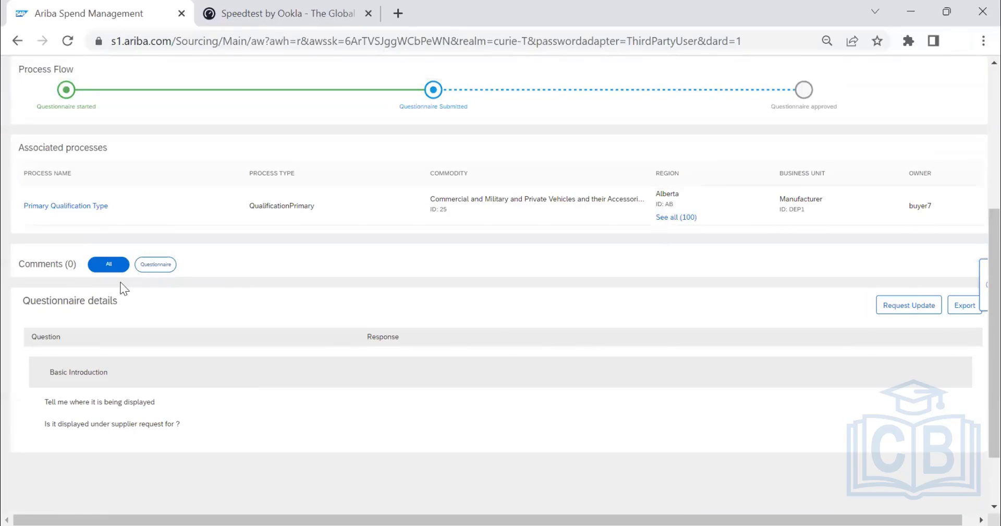
click(908, 308)
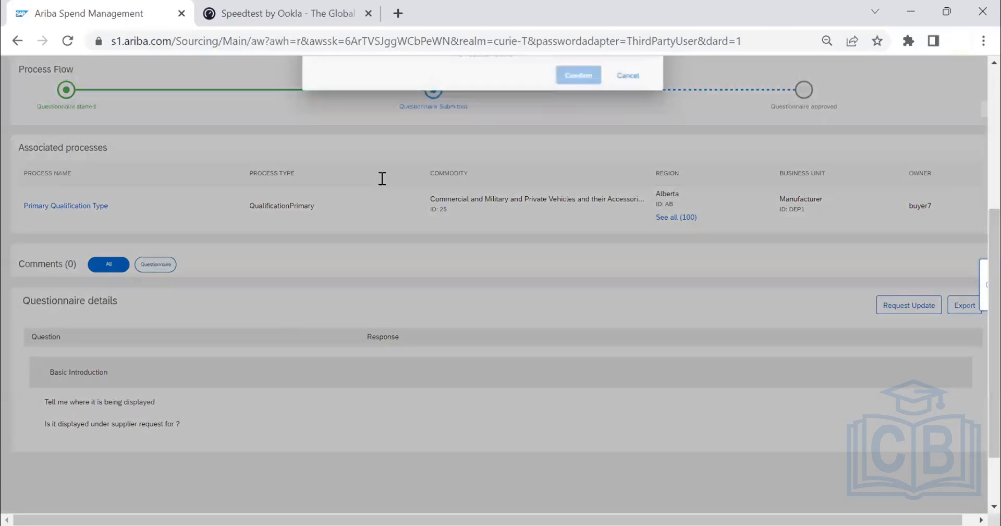
scroll(381, 179, up, 1)
key(Escape)
scroll(432, 326, up, 2)
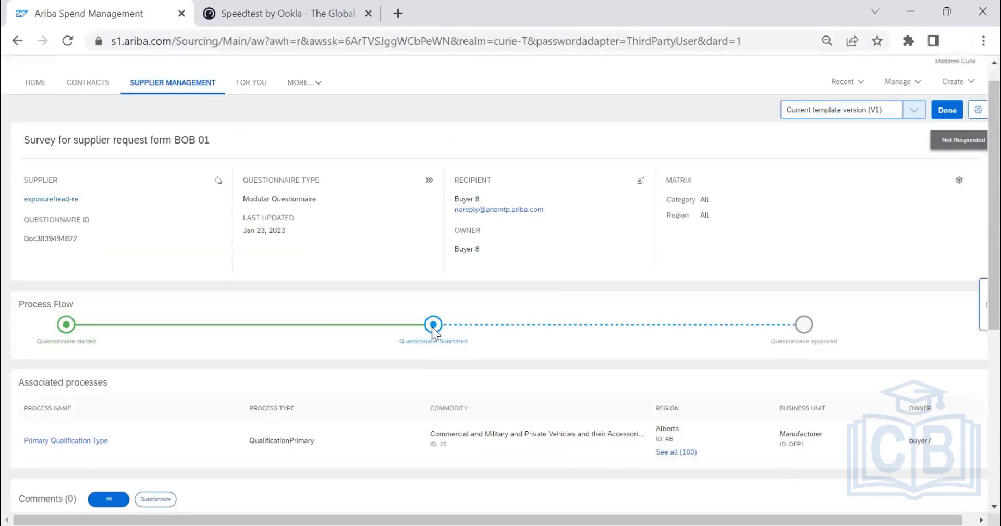
Review the questionnaire's process flow, associated processes and questions, and show only its questionnaire comments.
scroll(431, 329, down, 3)
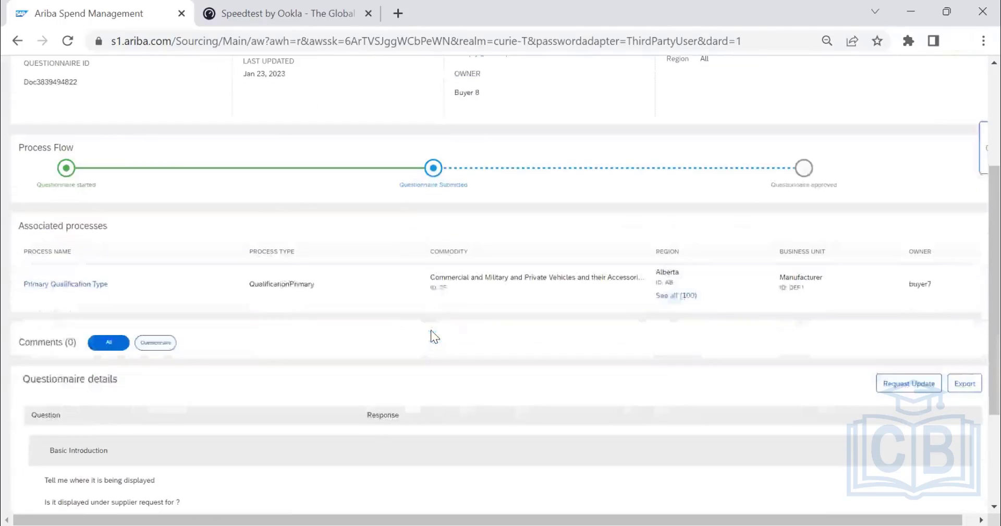
scroll(420, 338, up, 1)
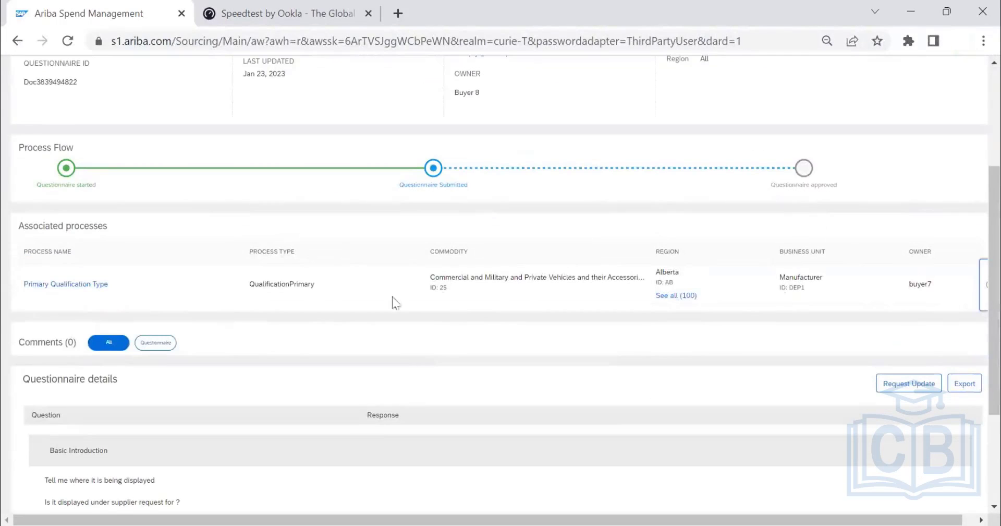
scroll(791, 299, down, 3)
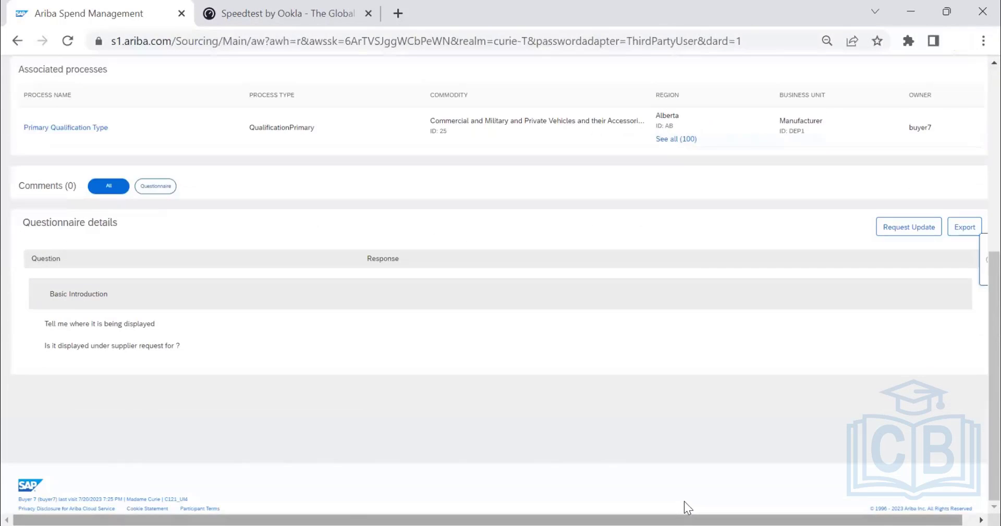
scroll(684, 500, right, 1)
scroll(706, 394, up, 3)
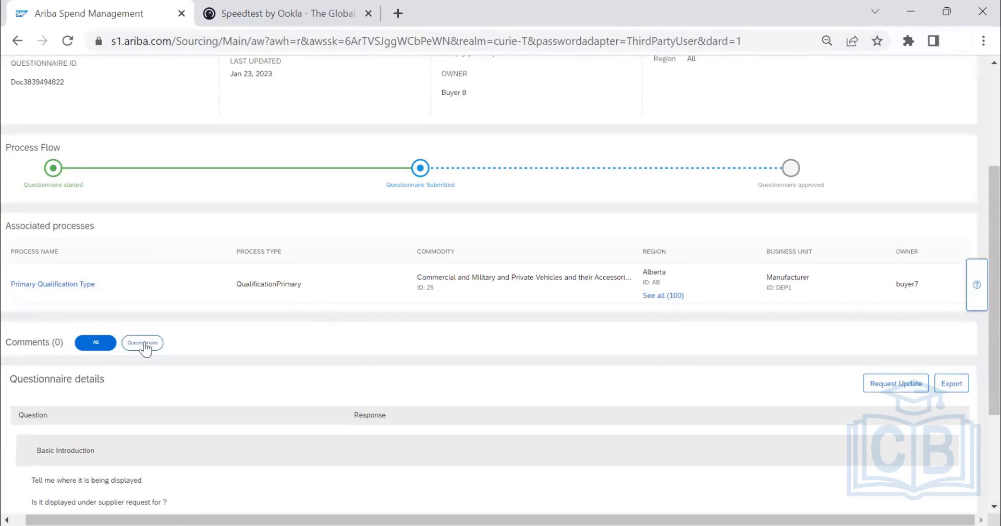
click(146, 348)
scroll(207, 347, down, 2)
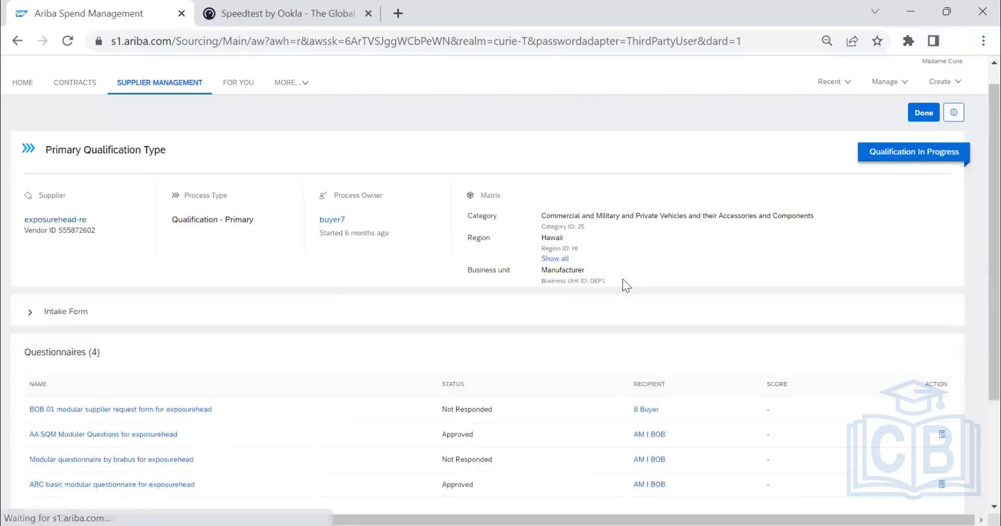
Reopen the BOB 01 modular supplier request form from the primary qualification's questionnaires, review its details and try to request an update.
scroll(622, 279, down, 2)
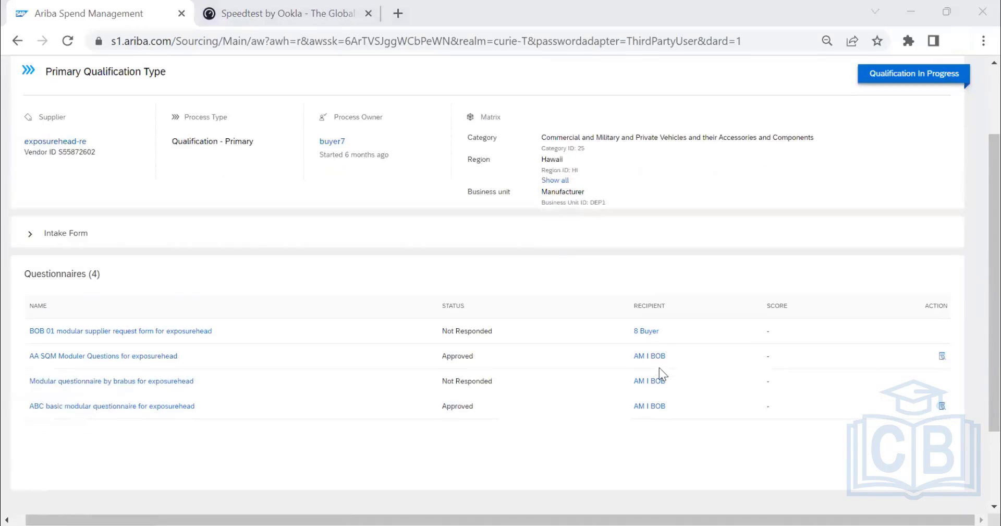
click(81, 333)
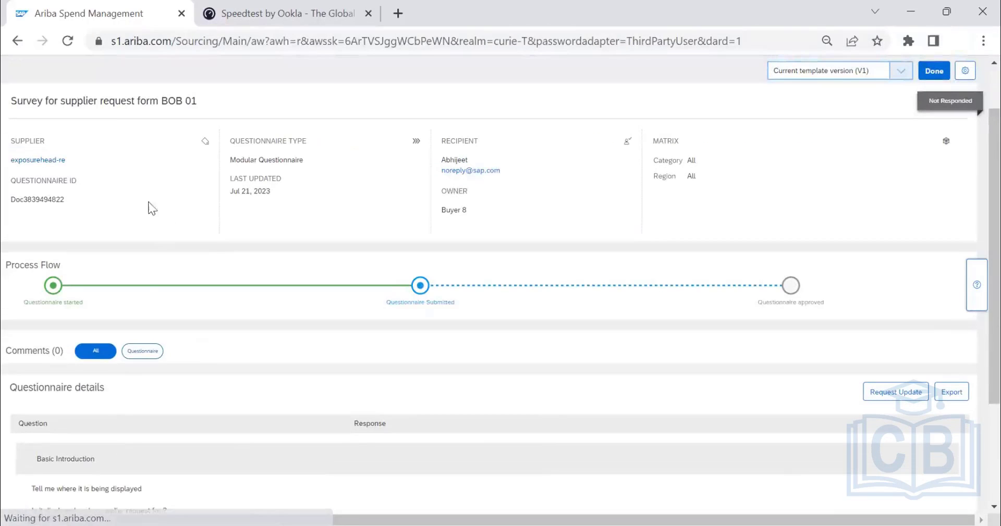
scroll(568, 314, down, 2)
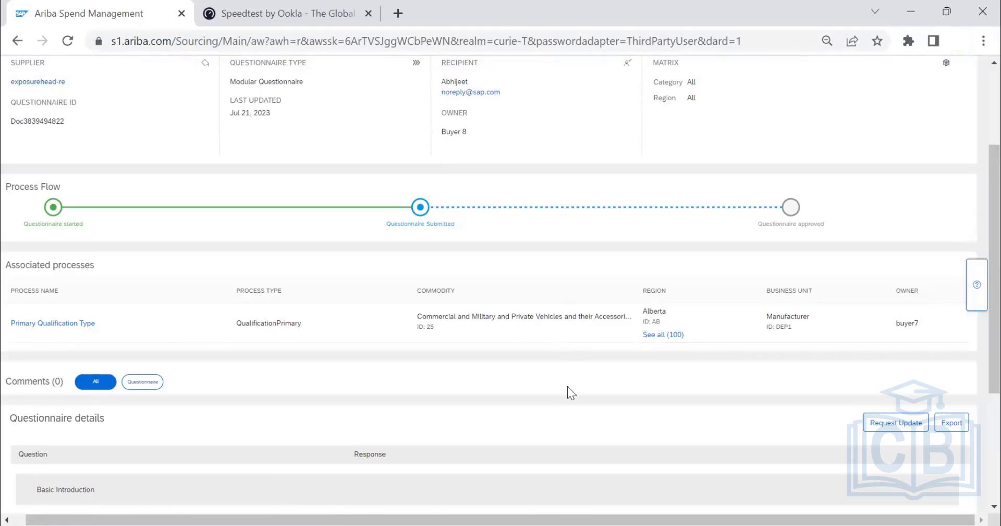
scroll(568, 386, down, 3)
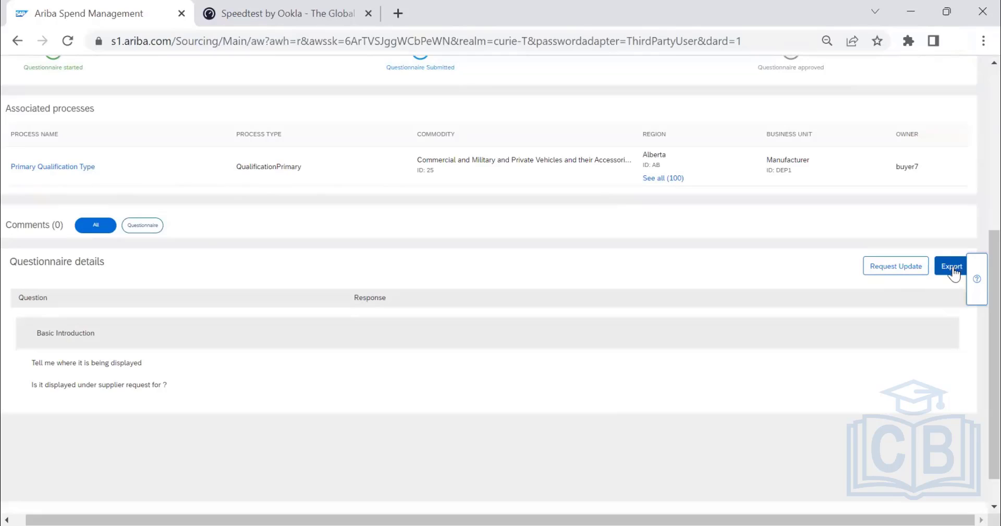
click(893, 268)
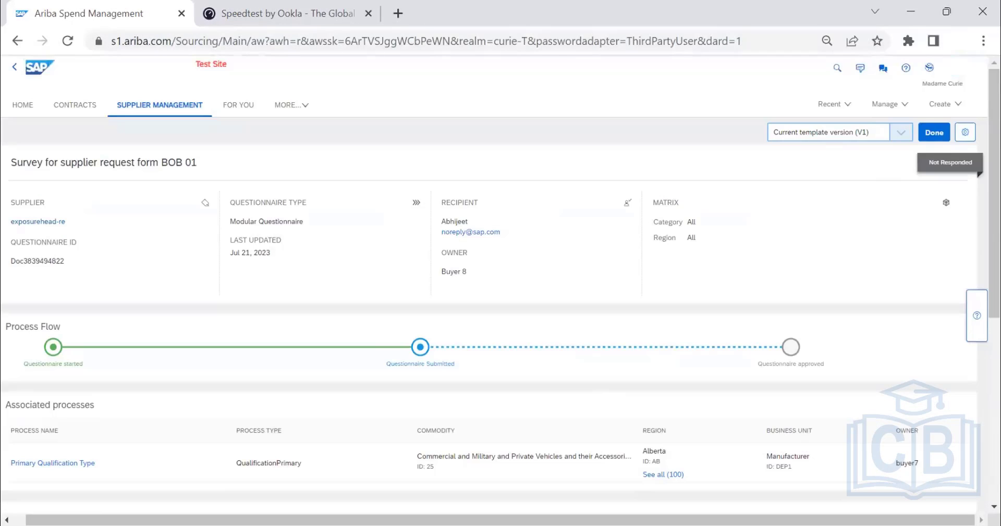
Switch the questionnaire to the advanced view, check its tasks and documents, and view the MAPP header custom form template.
click(970, 133)
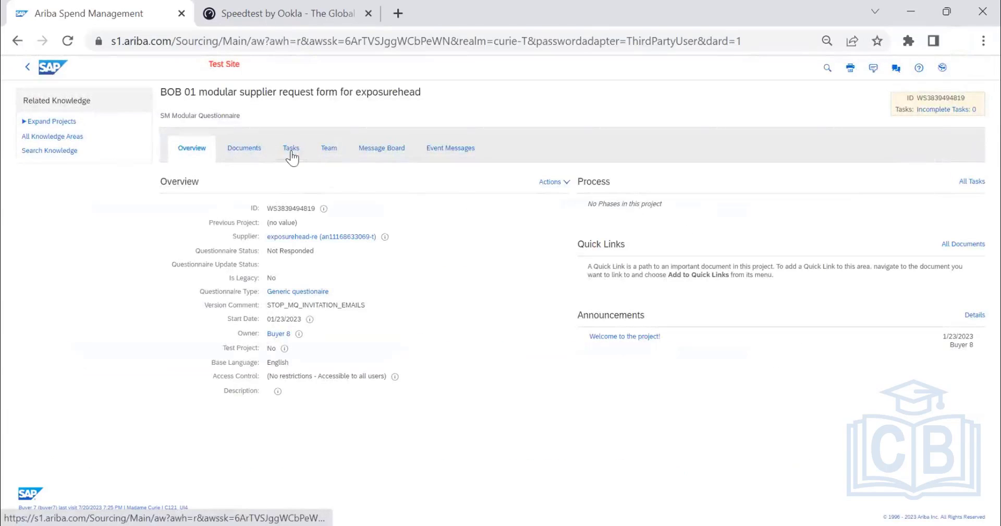
click(291, 151)
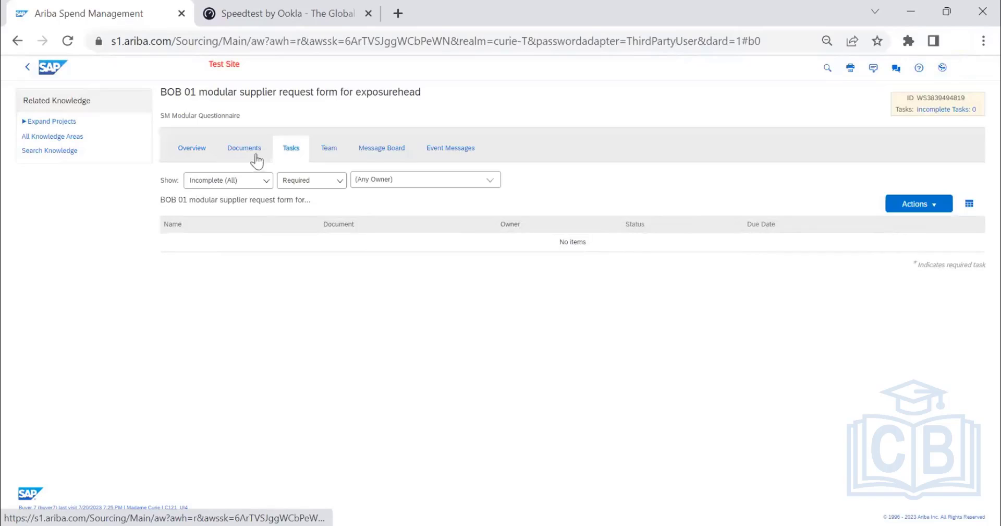
click(258, 155)
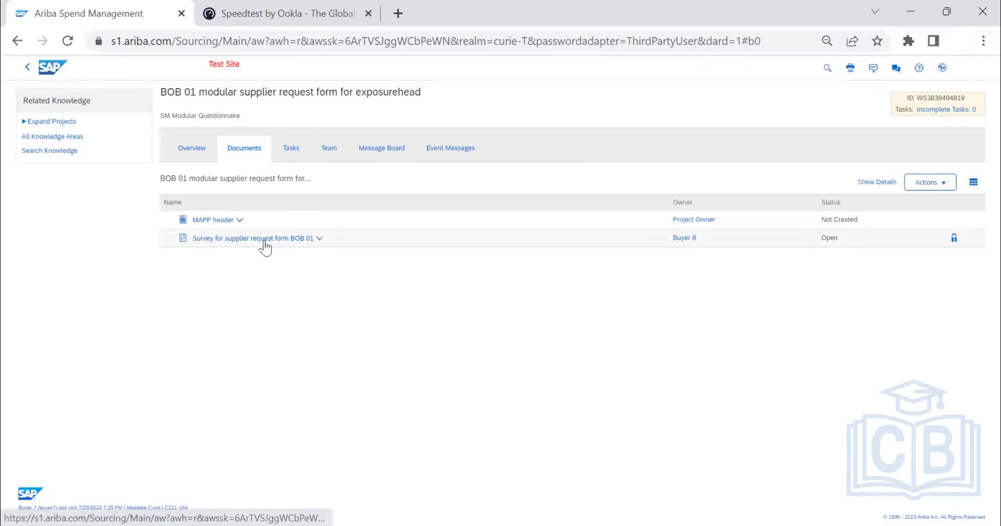
click(232, 220)
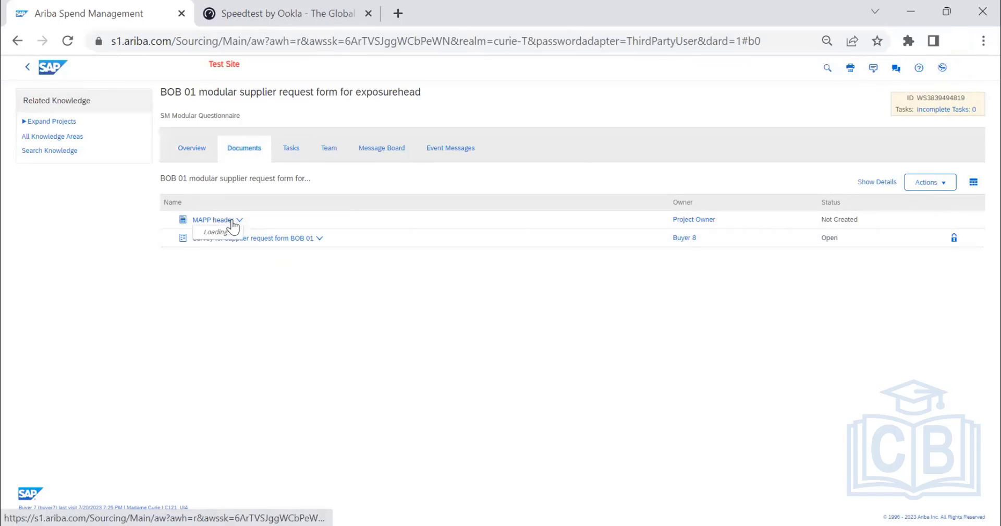
click(224, 255)
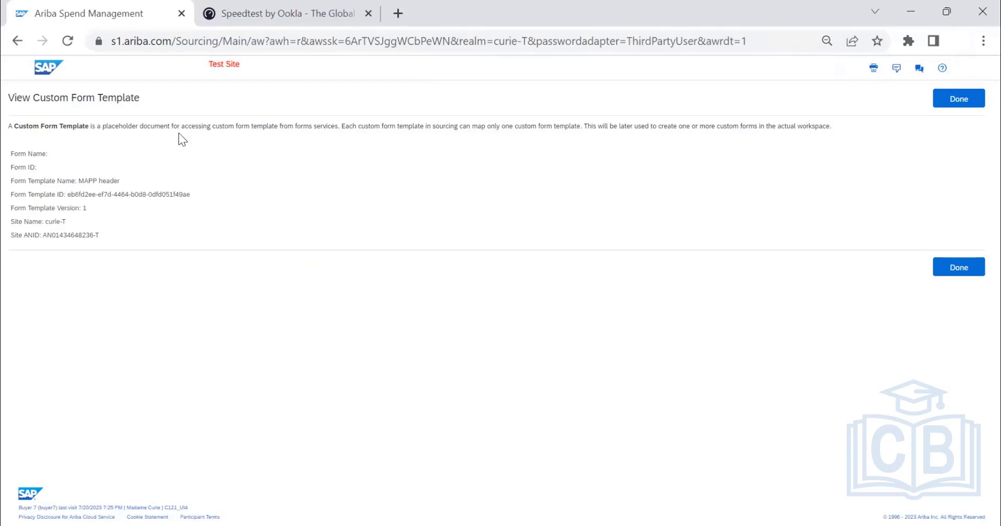
click(971, 99)
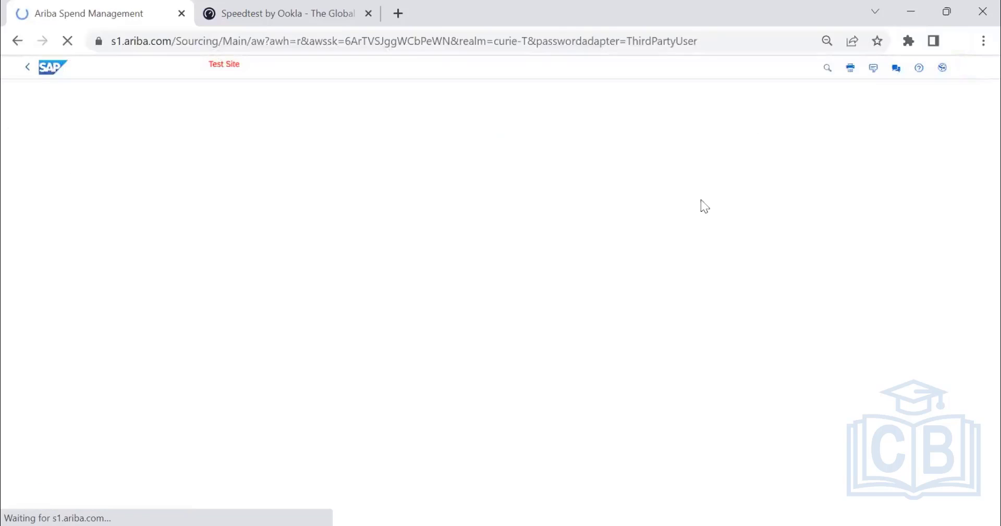
Open the Survey for supplier request form BOB 01 document and look over its content and available actions.
click(284, 240)
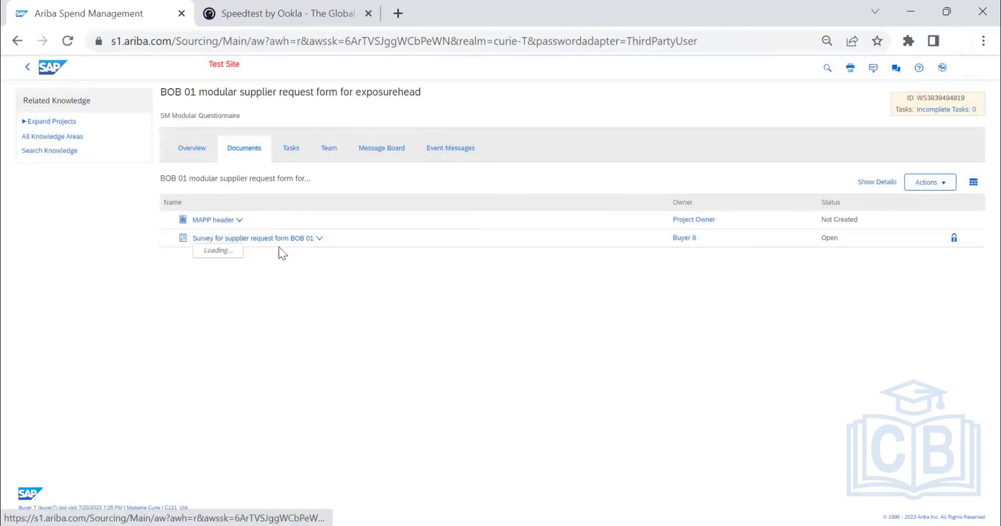
click(237, 280)
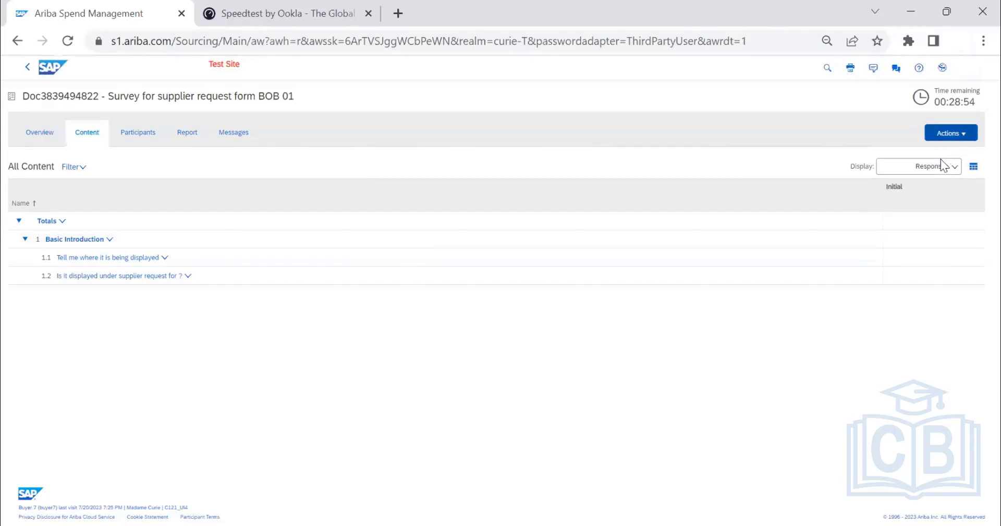
click(945, 134)
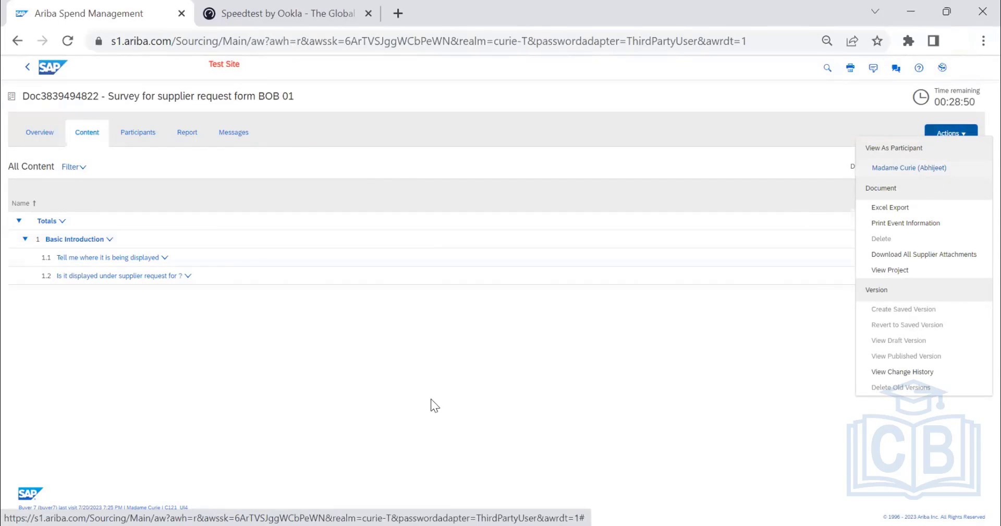
click(458, 362)
Preview the survey as its participant, answer question 1.1 with "test" and choose an answer for question 1.2.
click(950, 133)
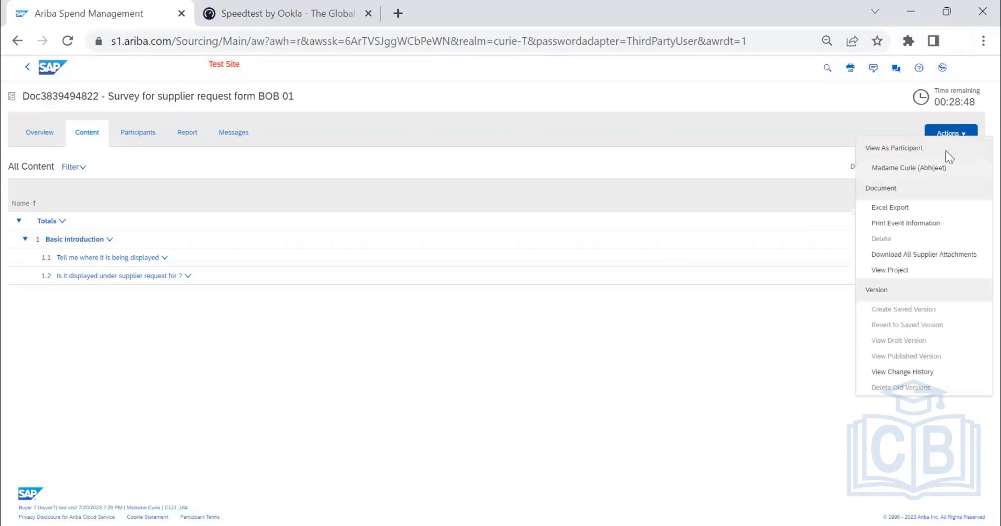
click(930, 168)
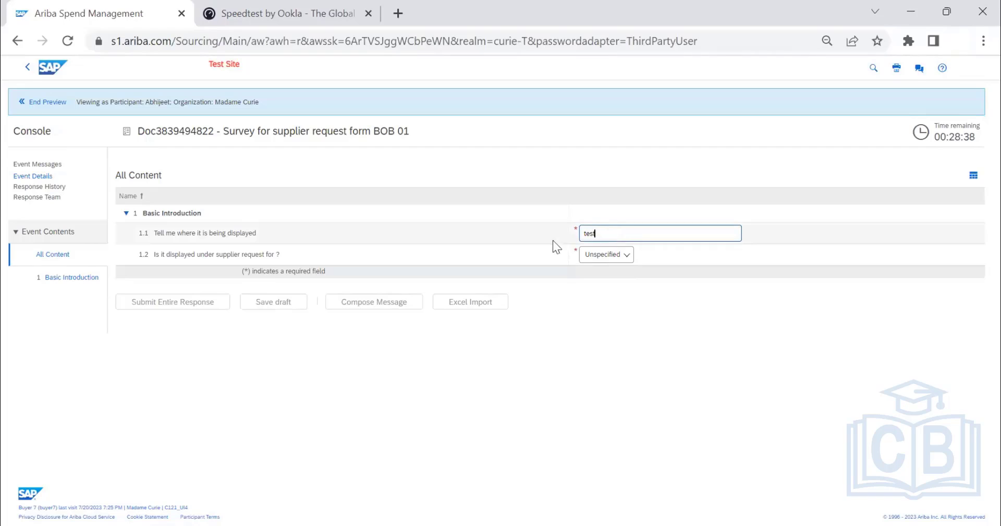
click(605, 258)
click(595, 275)
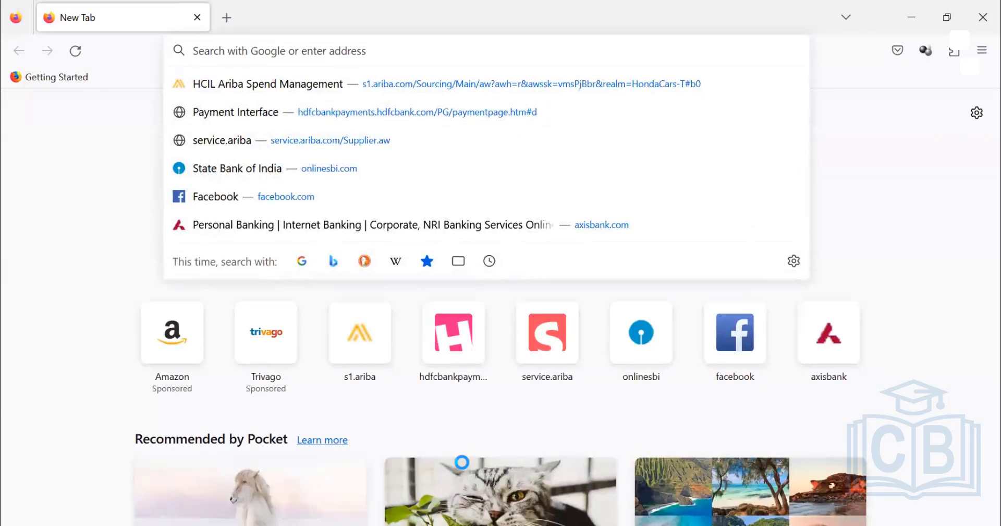
Go to supplier.ariba.com in Firefox to reach the supplier login page.
text(suppler)
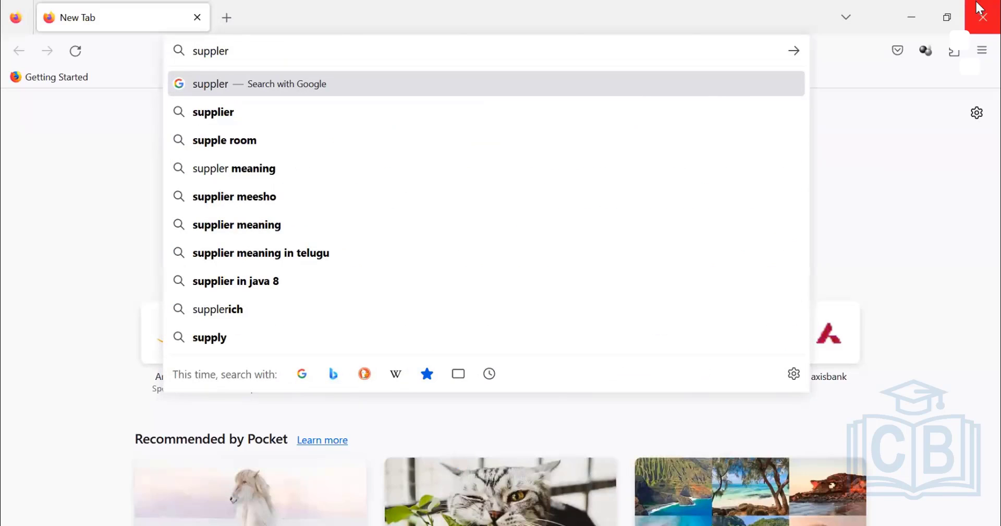
key(Delete)
key(Delete)
key(Delete)
key(Delete)
key(Delete)
key(Delete)
key(Delete)
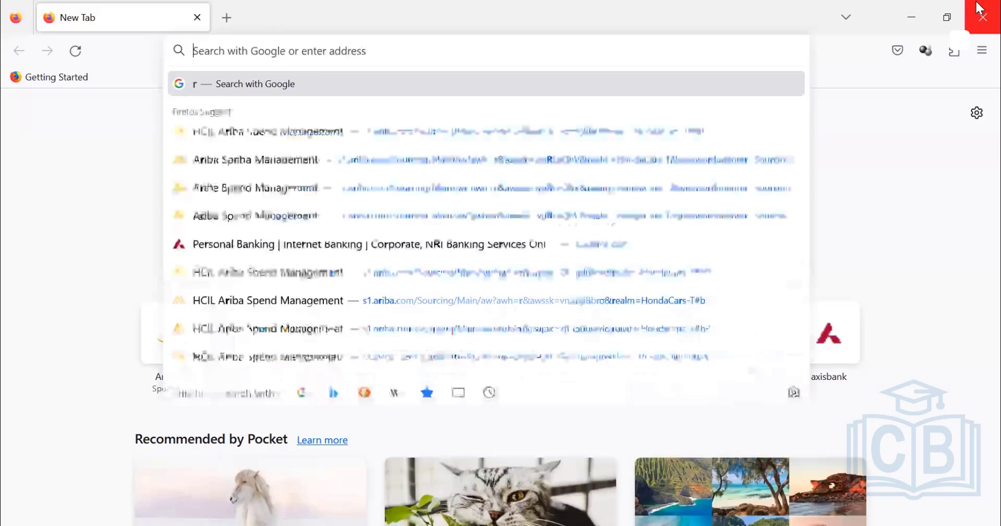
text(supplier.ariba.com/)
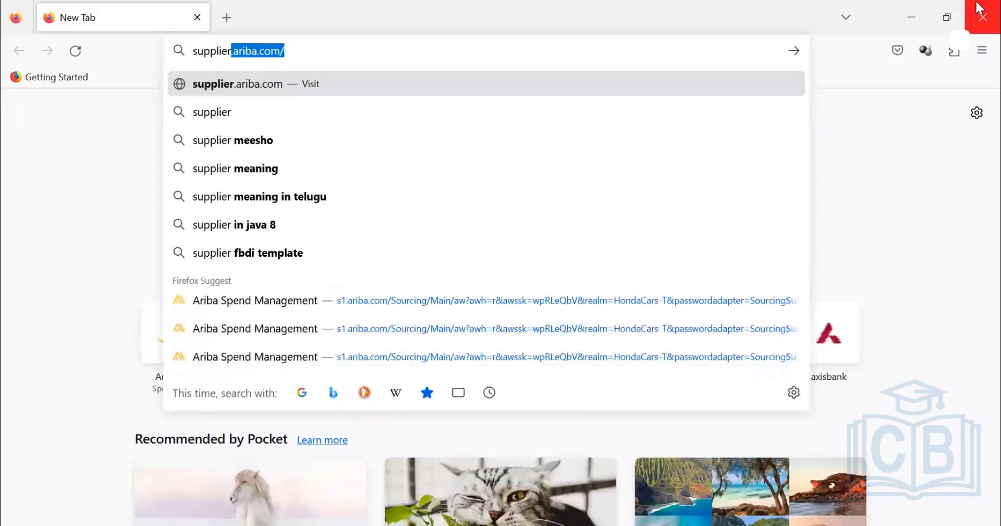
key(Right)
key(Return)
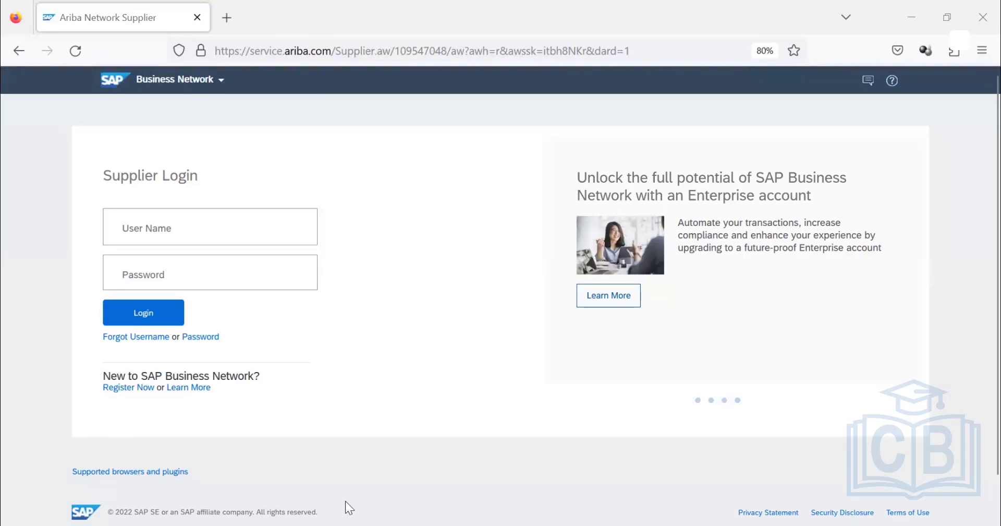
Sign in to the supplier account by pasting the user name and entering the account password.
key(ctrl+v)
click(210, 270)
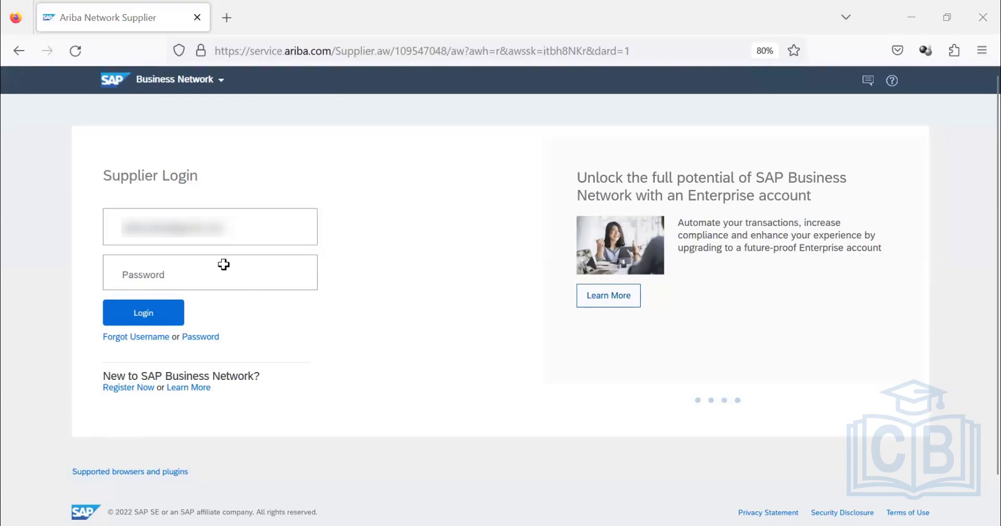
click(249, 282)
text(•••)
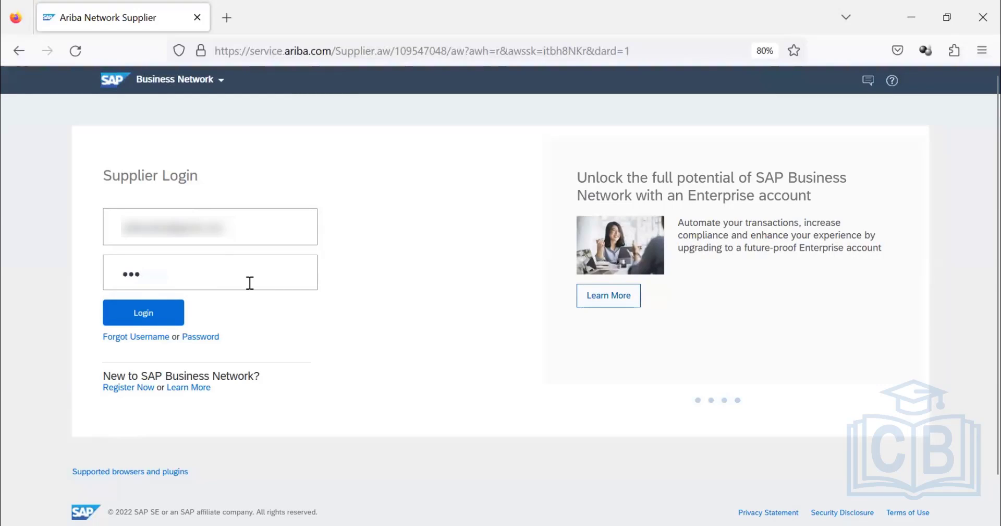
text(••••••)
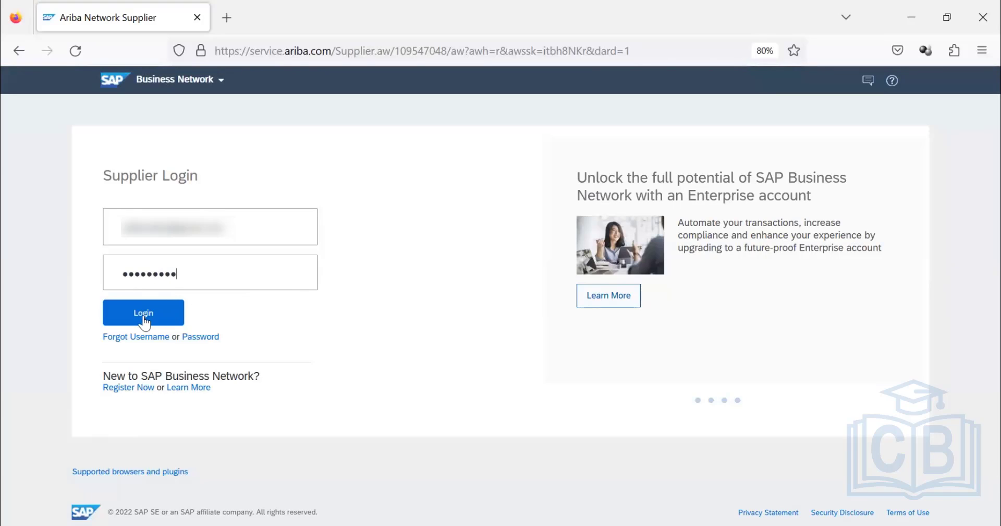
click(144, 316)
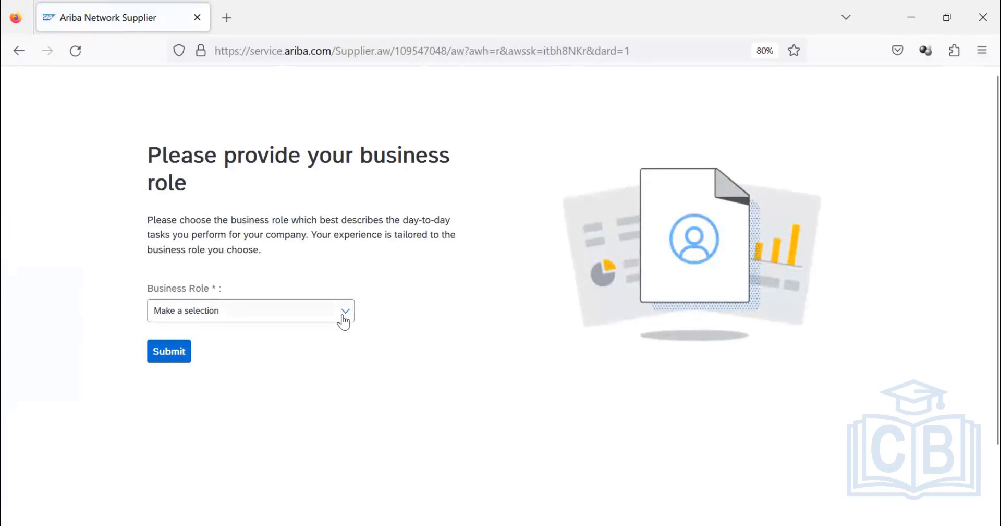
Choose Business Owner as the account's business role.
click(344, 320)
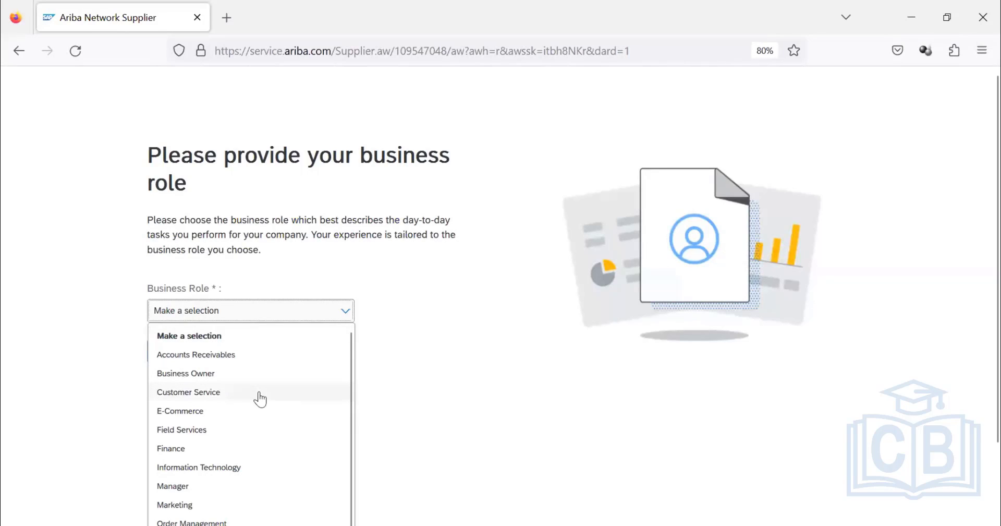
scroll(259, 401, down, 3)
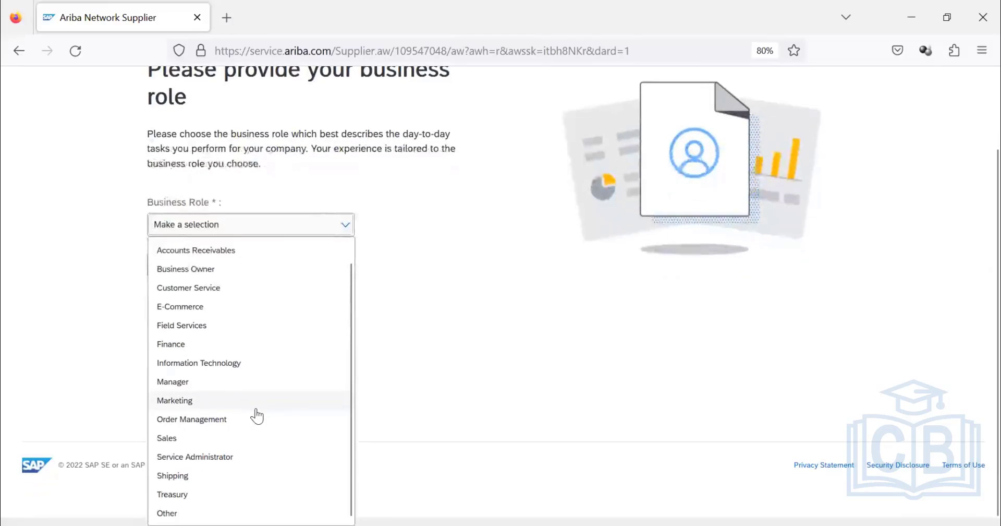
click(180, 271)
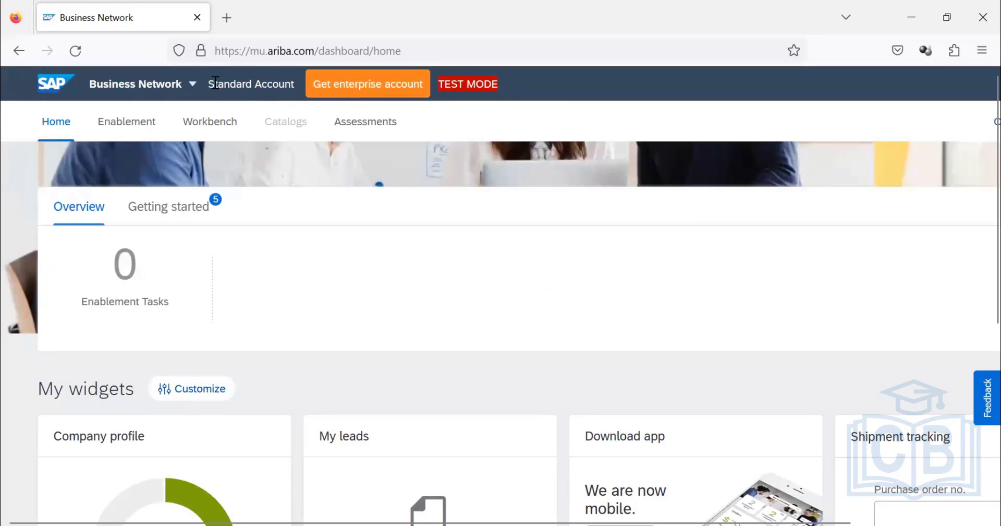
Zoom the browser page out, switch from Business Network to Ariba Proposals & Questionnaires and show Madame Curie's events and questionnaires.
drag(208, 88, 243, 94)
key(ctrl+minus)
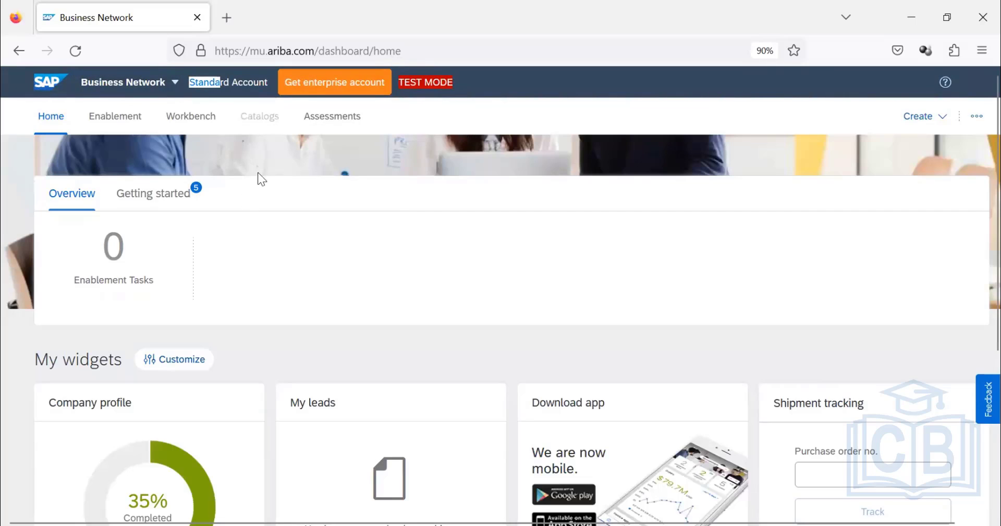
click(127, 90)
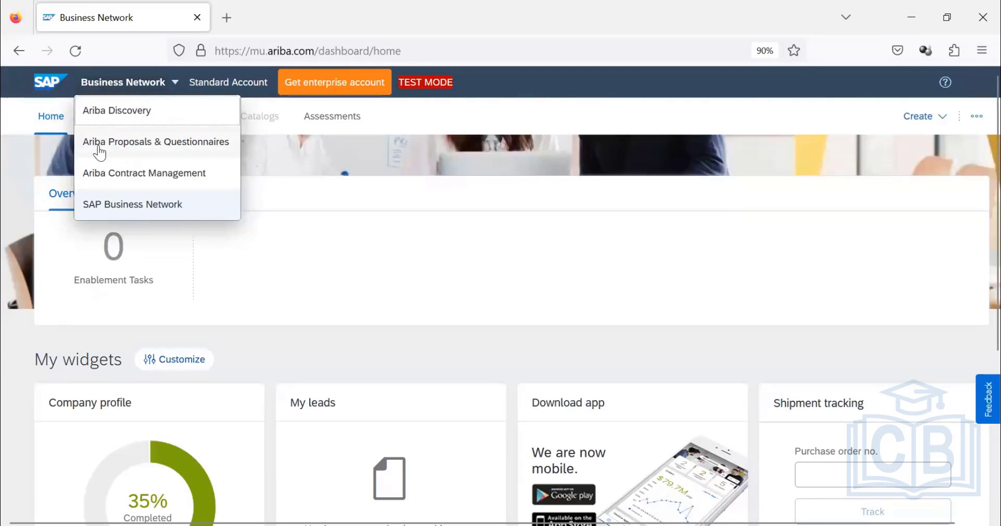
click(150, 151)
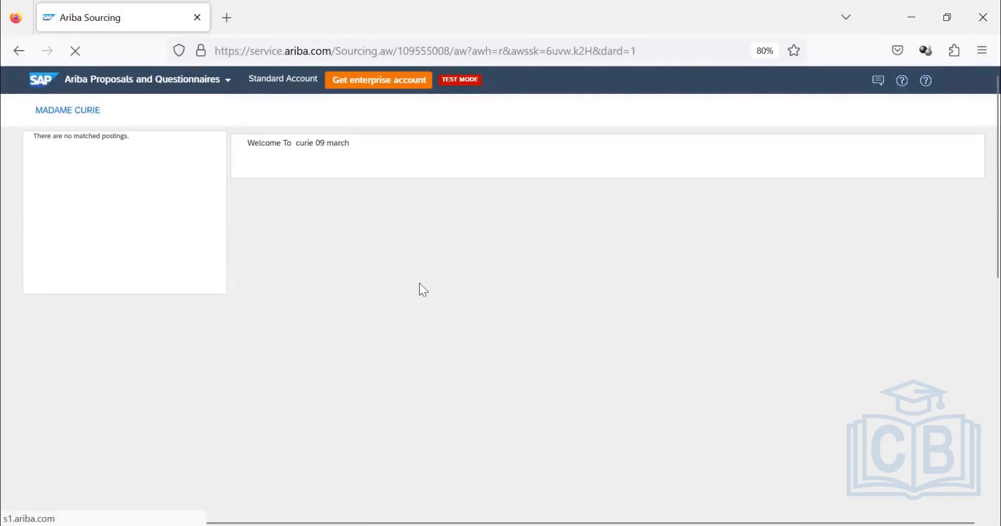
click(101, 114)
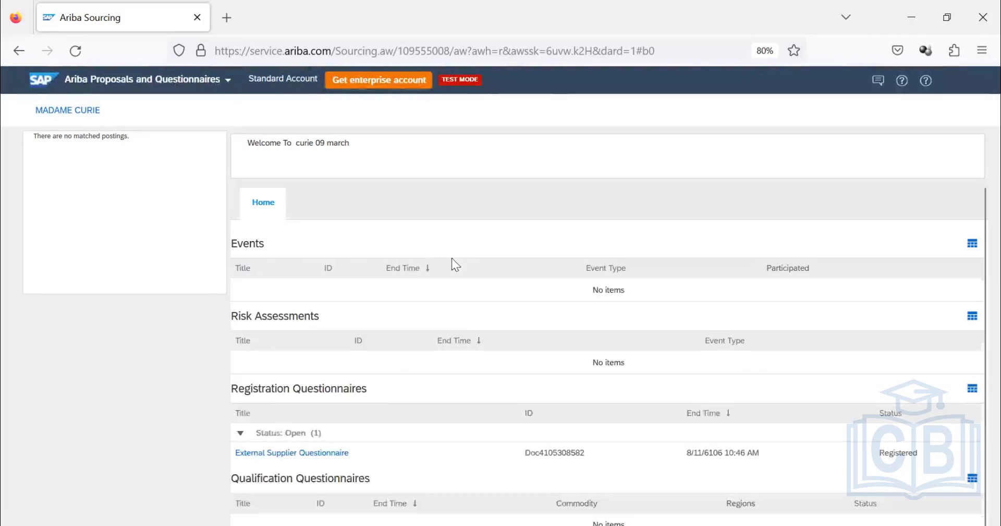
Examine the supplier's registration, qualification and other questionnaires, including the External Supplier Questionnaire's status and end time.
scroll(399, 359, down, 3)
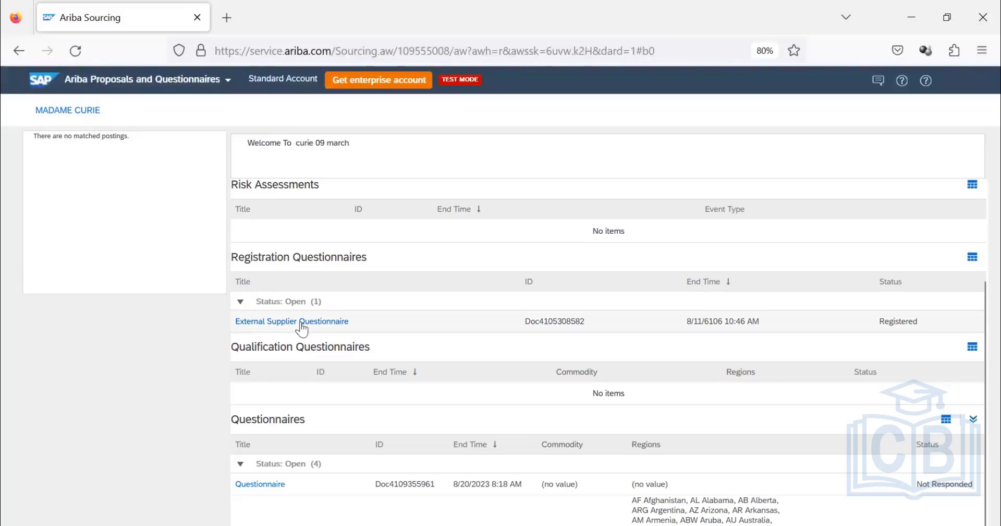
scroll(302, 328, down, 2)
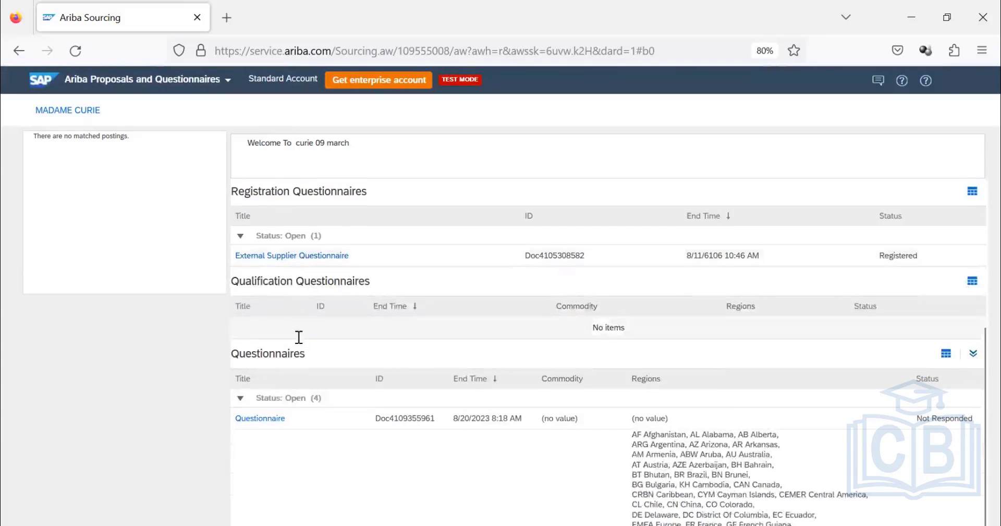
scroll(298, 336, down, 3)
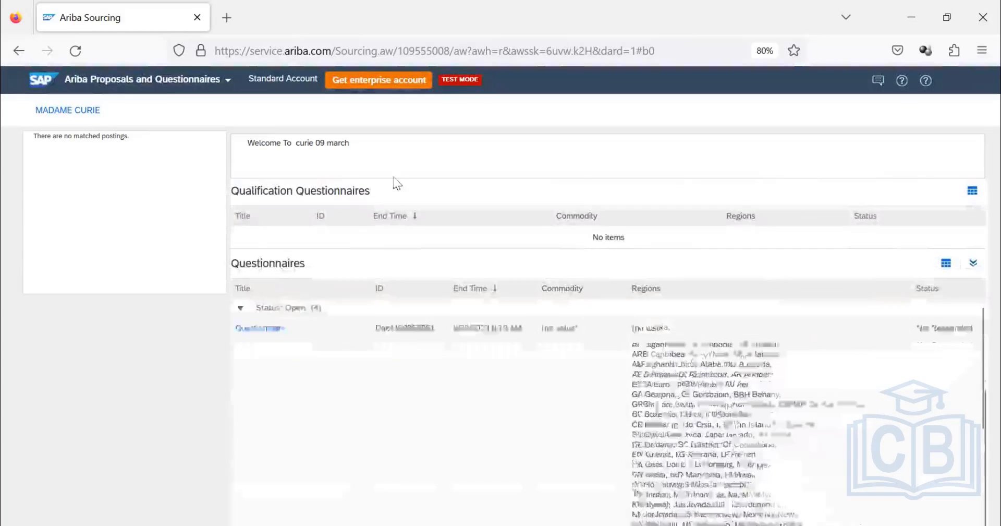
scroll(360, 278, up, 5)
scroll(359, 278, up, 1)
scroll(359, 280, down, 3)
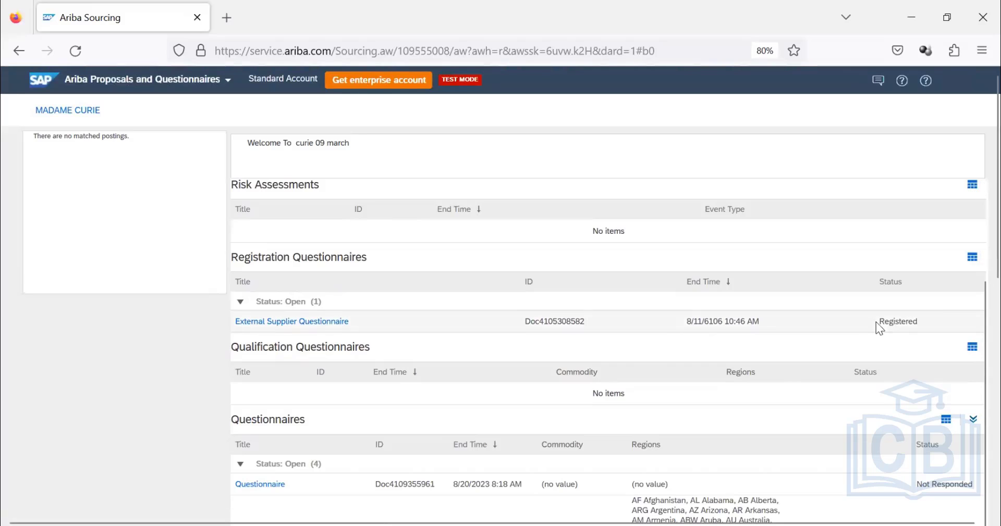
drag(877, 321, 921, 322)
scroll(287, 245, down, 3)
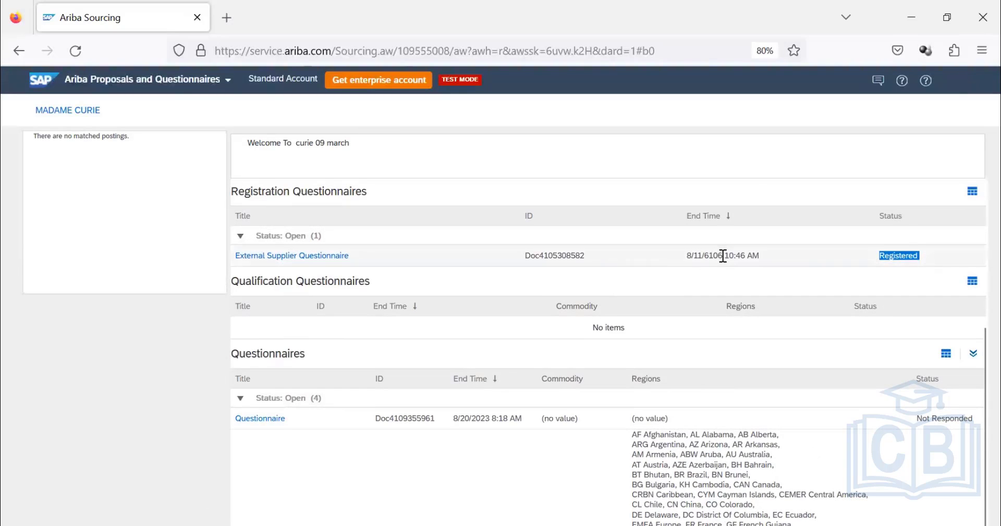
drag(723, 255, 705, 258)
scroll(410, 254, down, 2)
scroll(282, 333, down, 3)
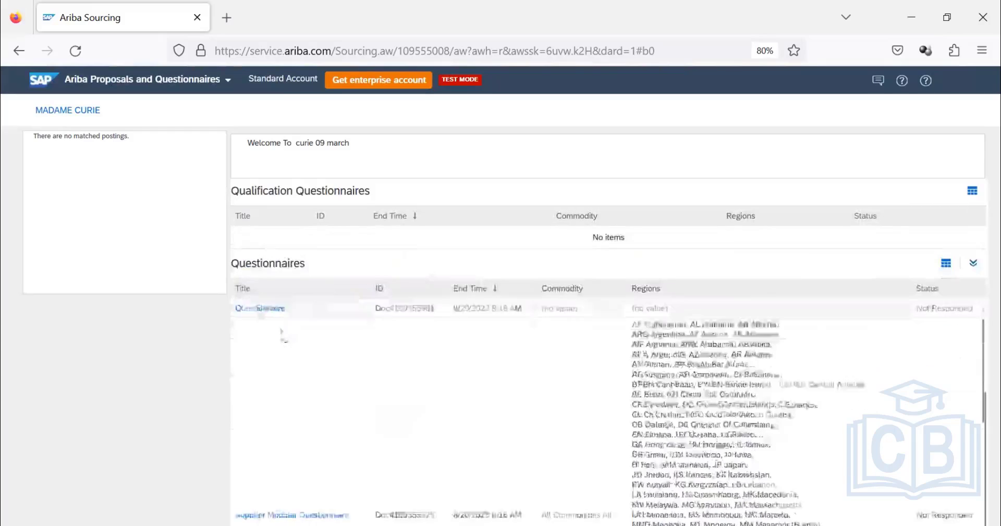
scroll(285, 319, up, 3)
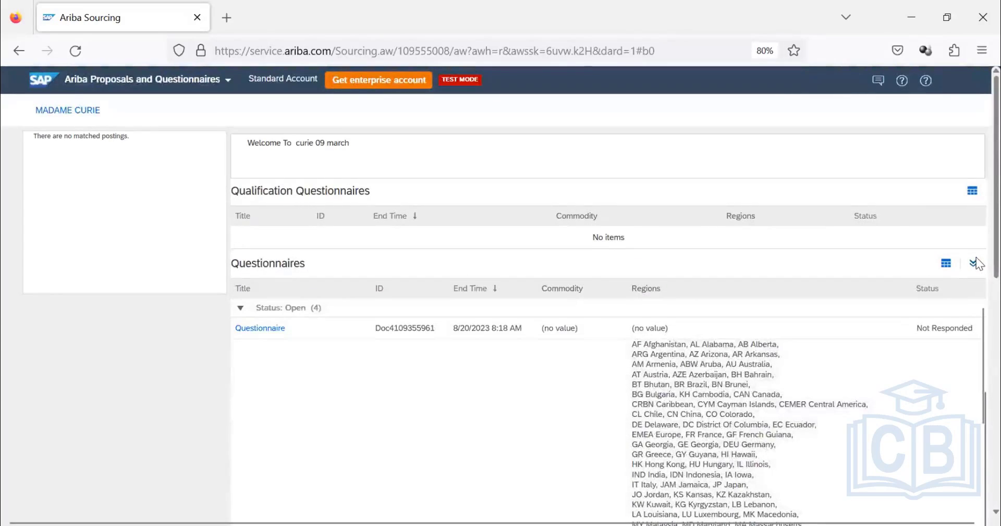
scroll(976, 274, down, 3)
scroll(976, 322, down, 2)
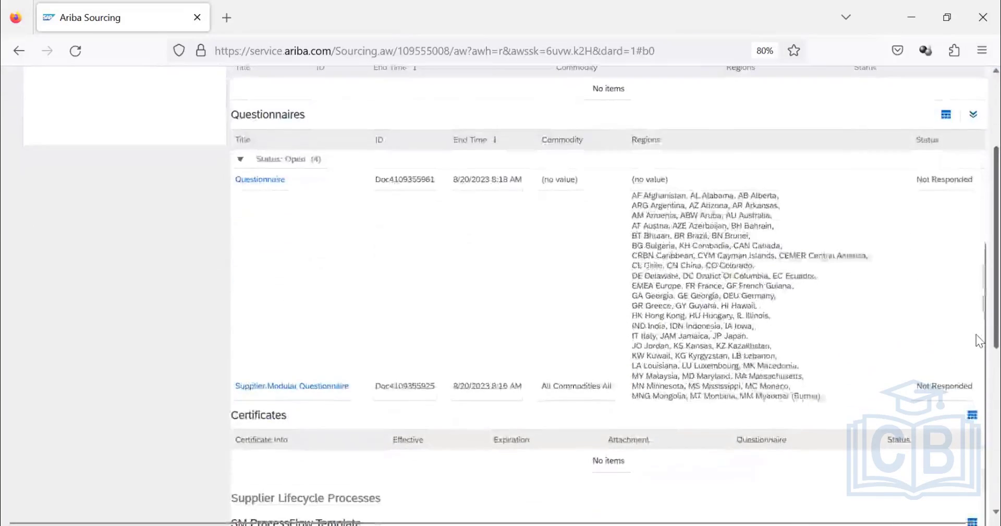
scroll(577, 301, up, 4)
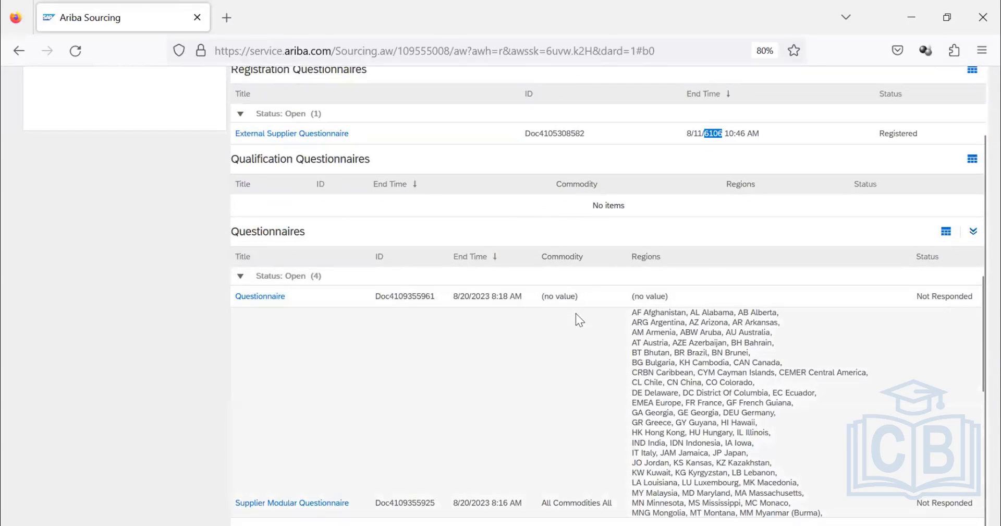
scroll(673, 339, down, 2)
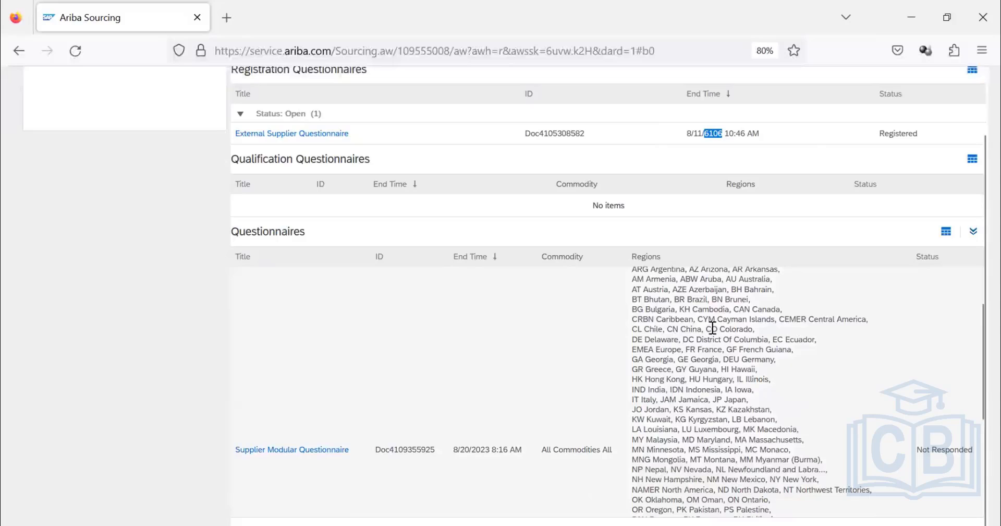
scroll(712, 328, down, 5)
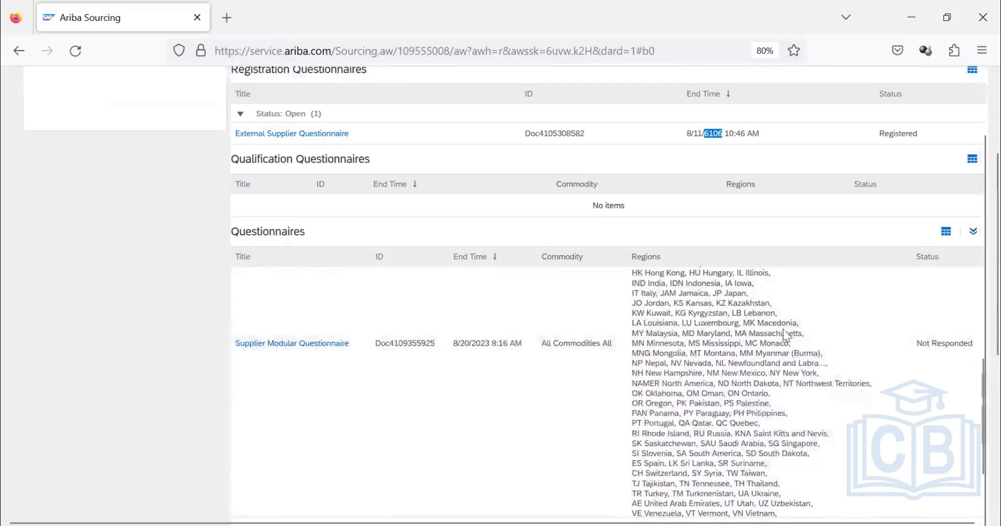
In the Supplier Modular Questionnaire, answer Yes to question 1.1 and No to question 1.2, and submit the entire response.
scroll(285, 222, down, 3)
click(319, 217)
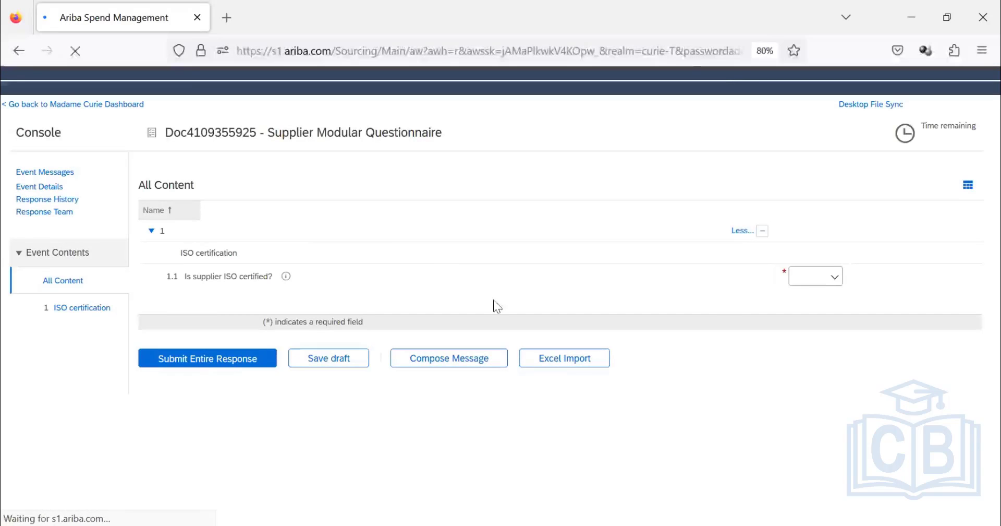
click(794, 286)
click(795, 309)
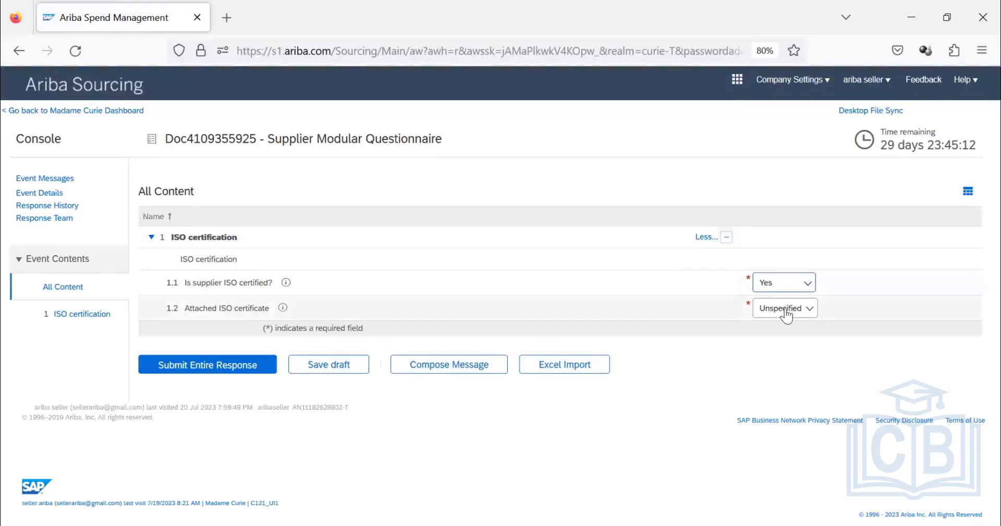
click(786, 310)
click(780, 348)
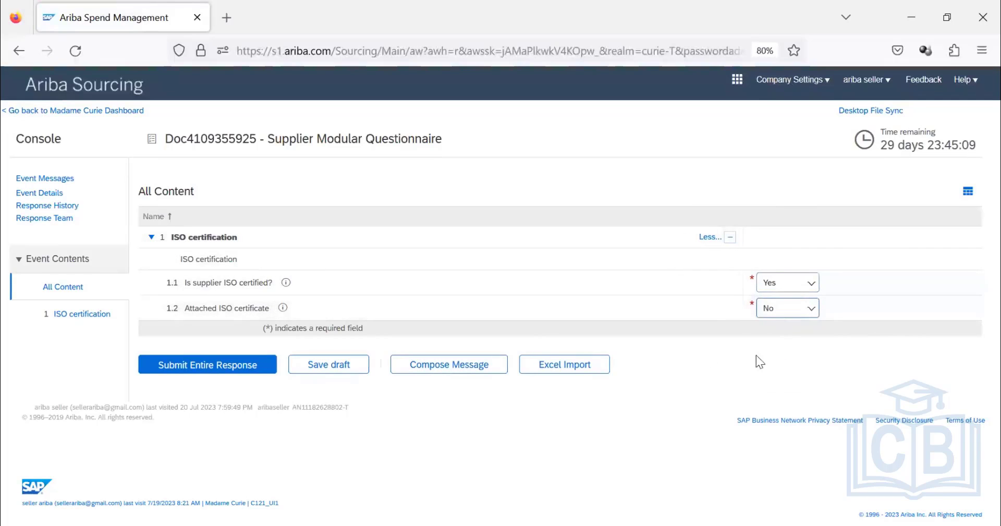
click(211, 375)
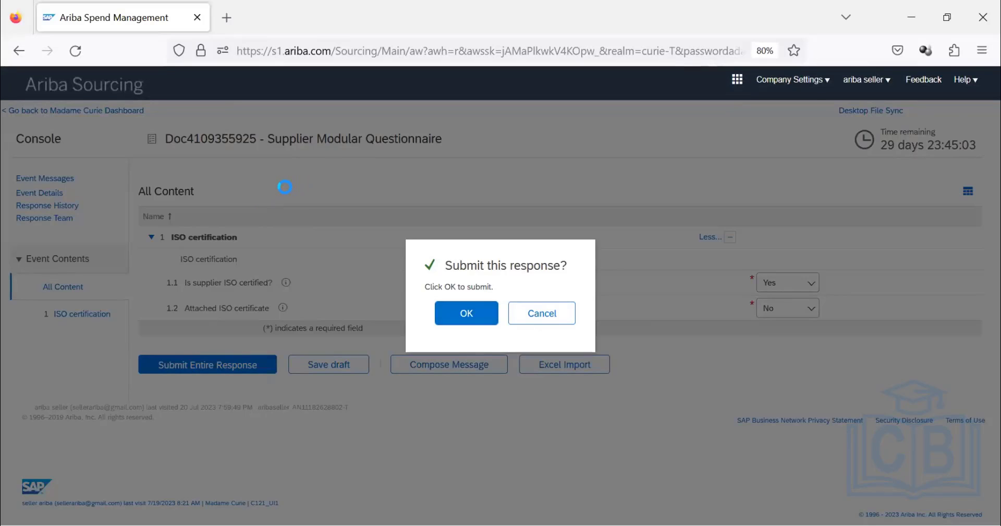
key(Return)
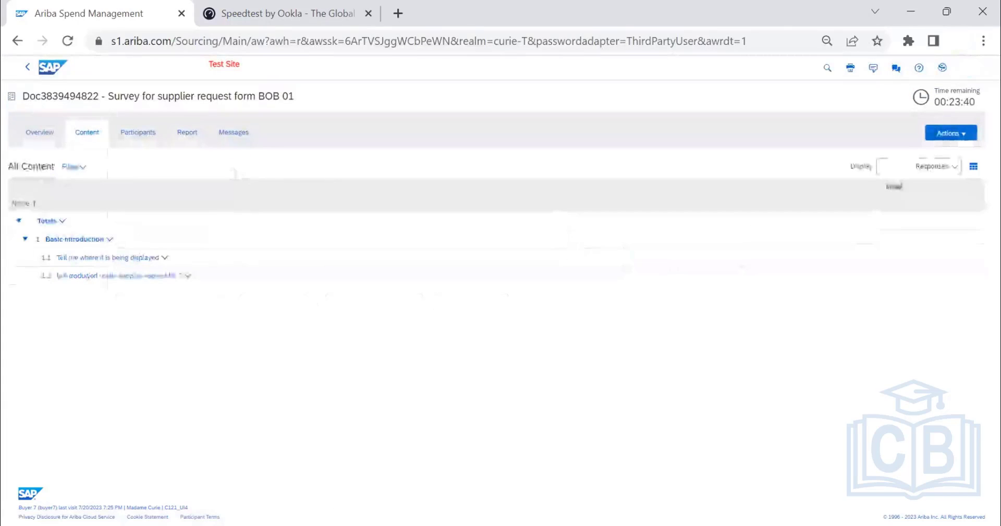
Switch to the buyer site in Chrome, return from the survey to Supplier Management and look through the preferred suppliers.
click(29, 71)
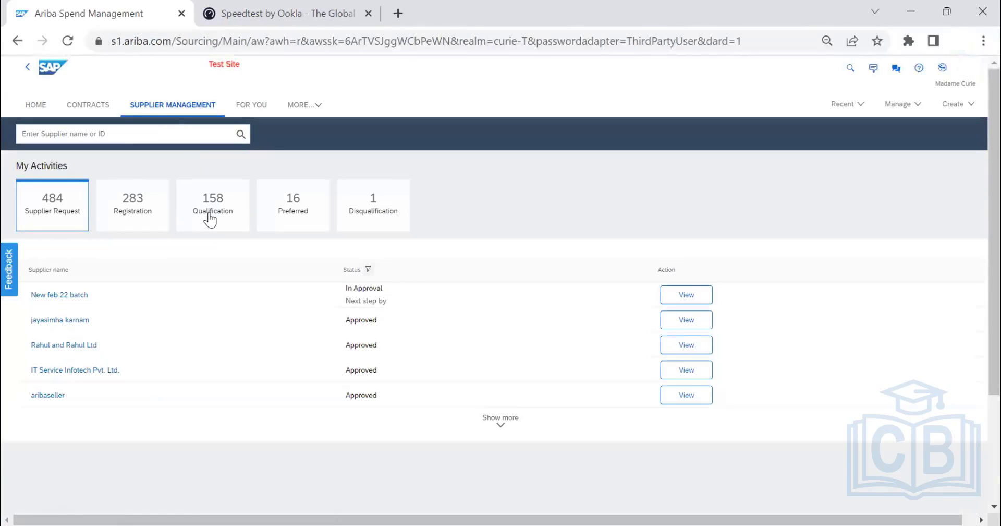
click(306, 210)
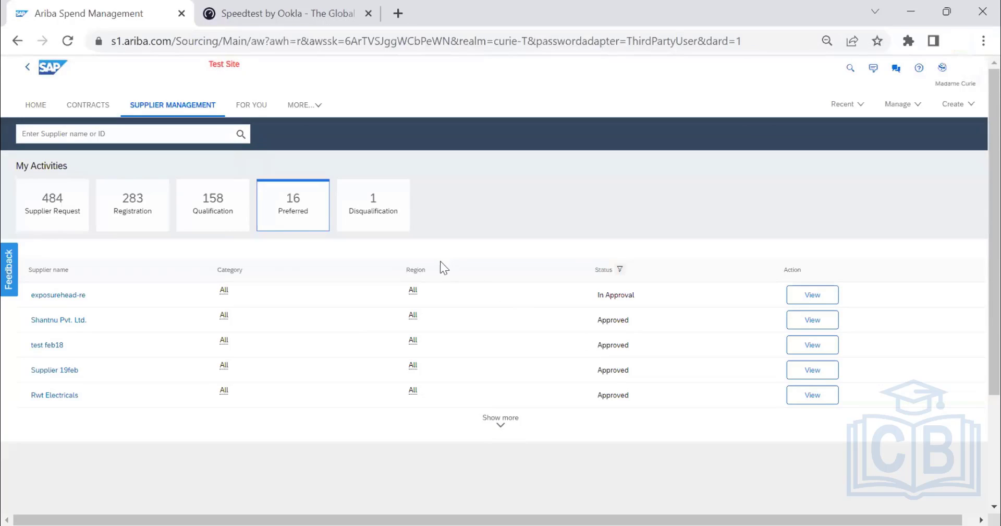
scroll(440, 261, down, 3)
scroll(441, 321, up, 2)
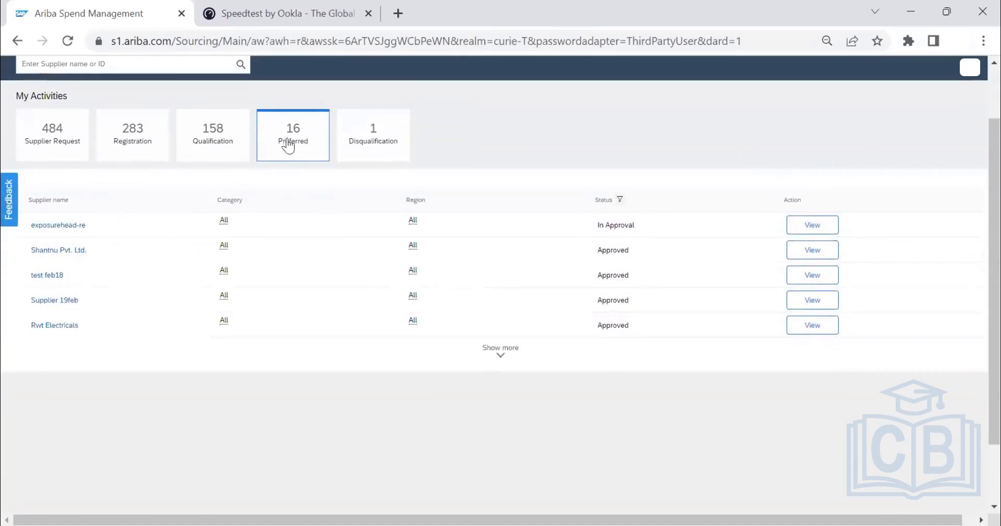
click(286, 141)
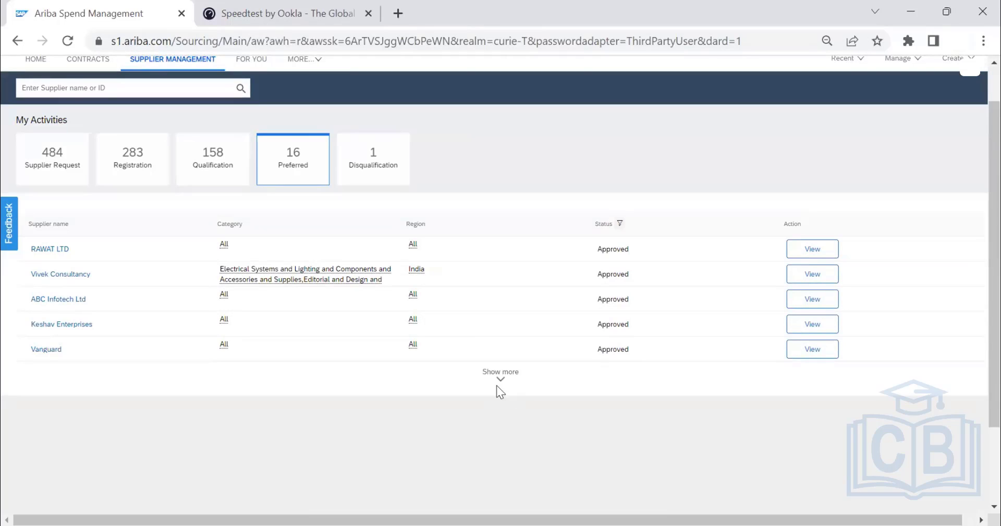
Open Vivek Consultancy's supplier profile and review its preferred status, process qualifications and legacy qualifications.
click(64, 274)
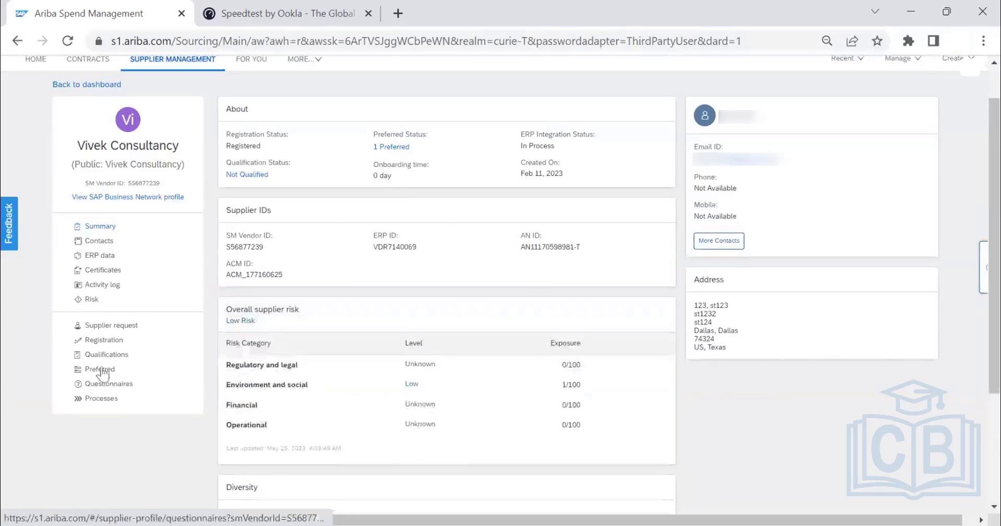
click(102, 367)
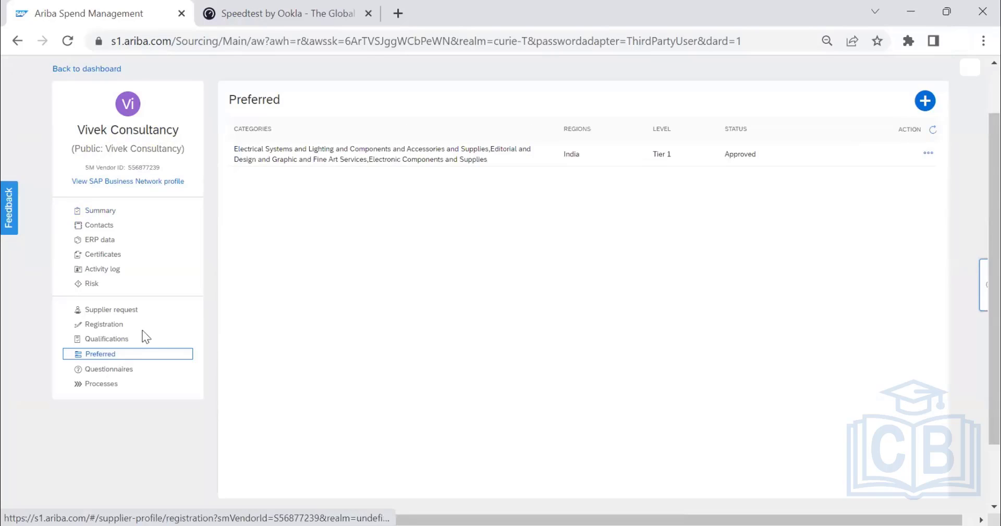
click(113, 340)
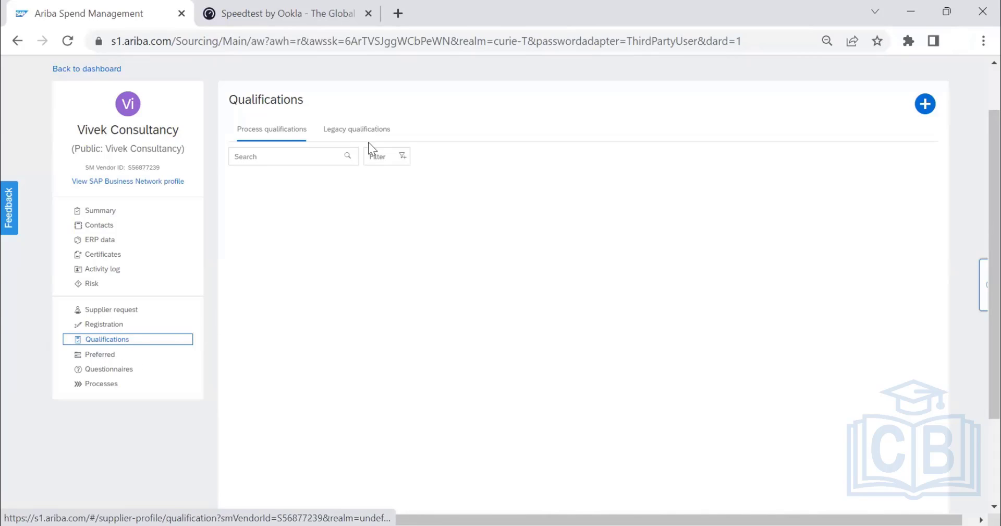
click(357, 131)
click(274, 131)
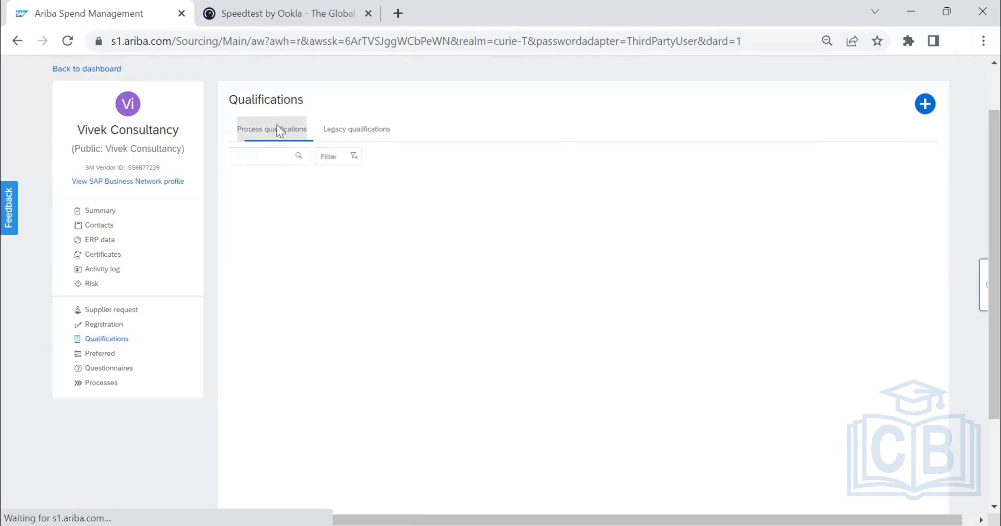
scroll(449, 277, down, 4)
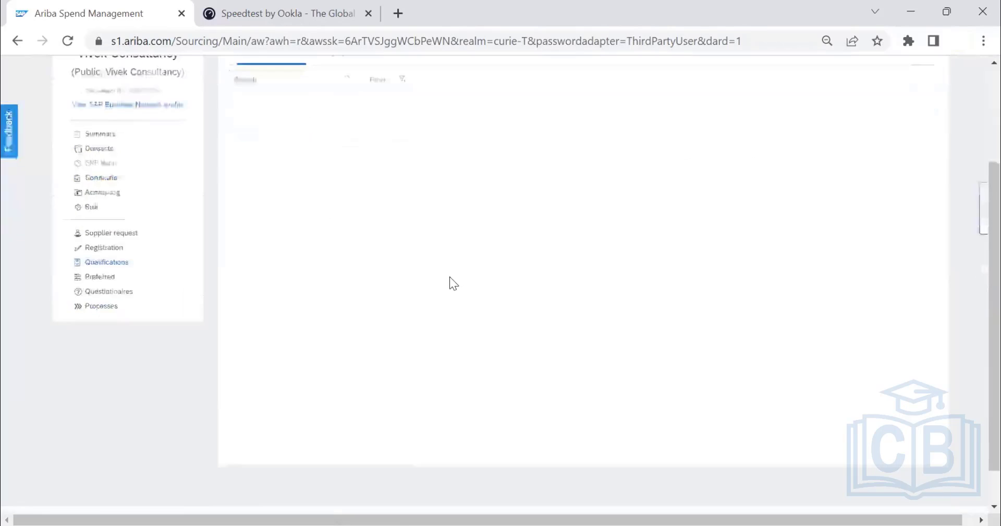
scroll(450, 276, up, 5)
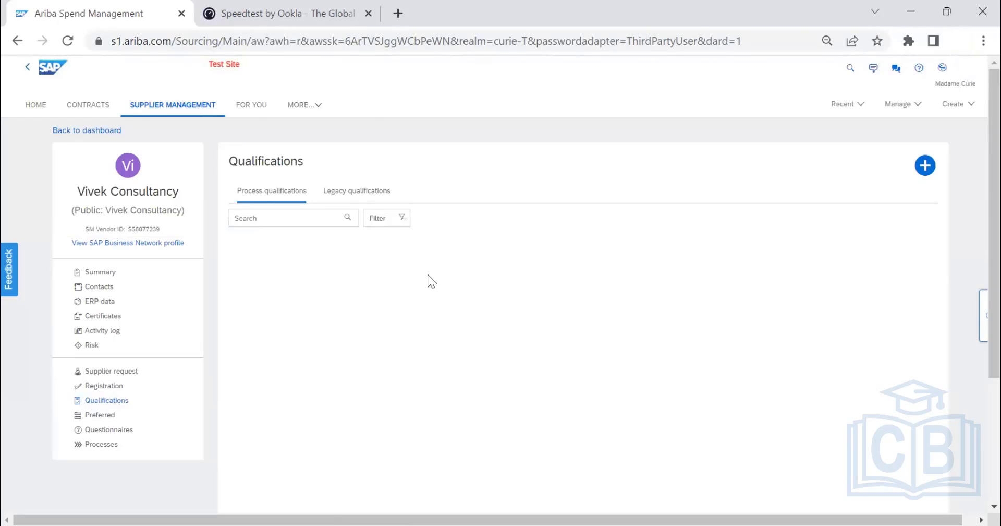
click(105, 415)
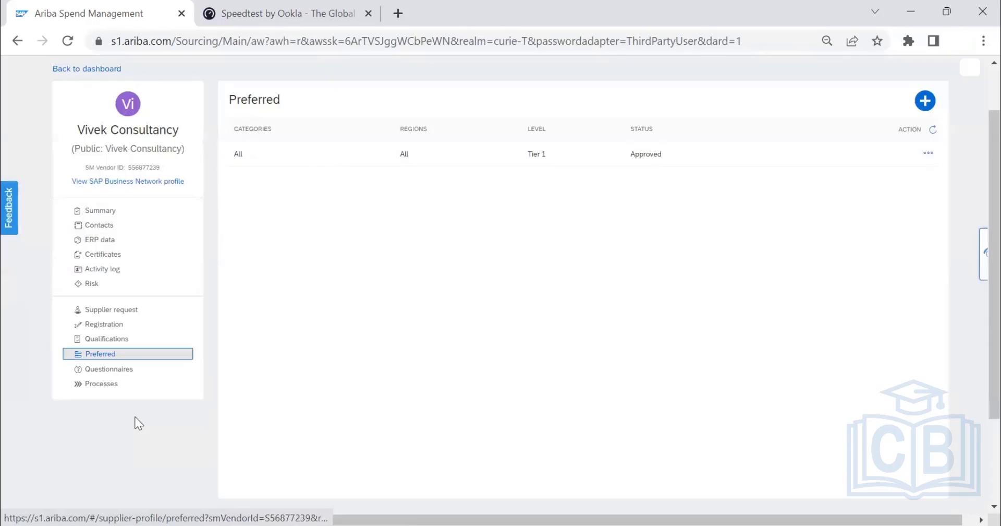
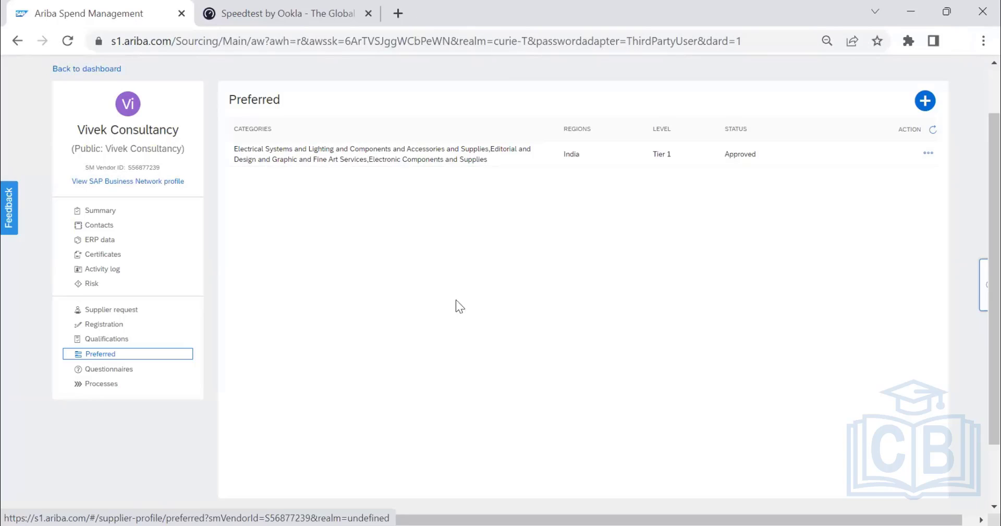
Review Vivek Consultancy's process and legacy qualifications, its summary and its preferred status entries.
scroll(308, 279, up, 2)
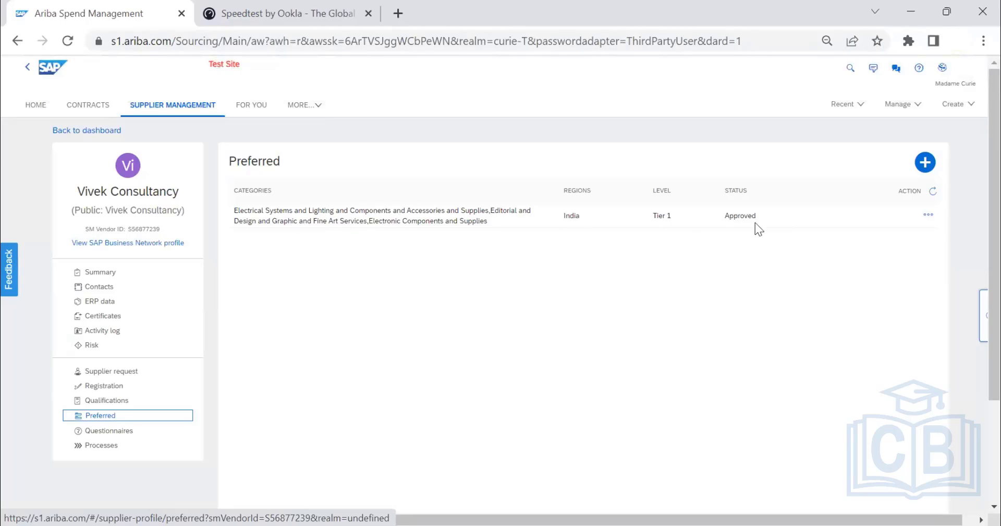
click(106, 400)
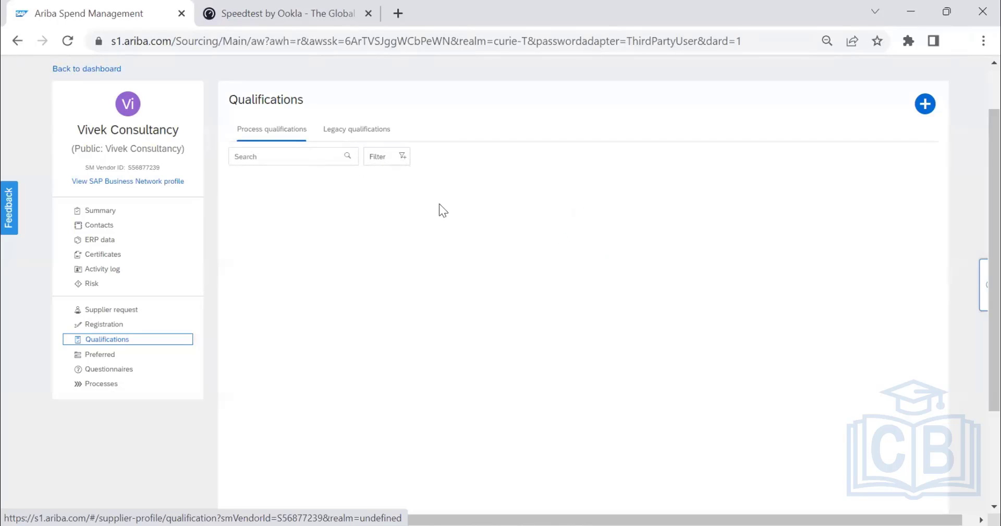
click(357, 131)
click(292, 140)
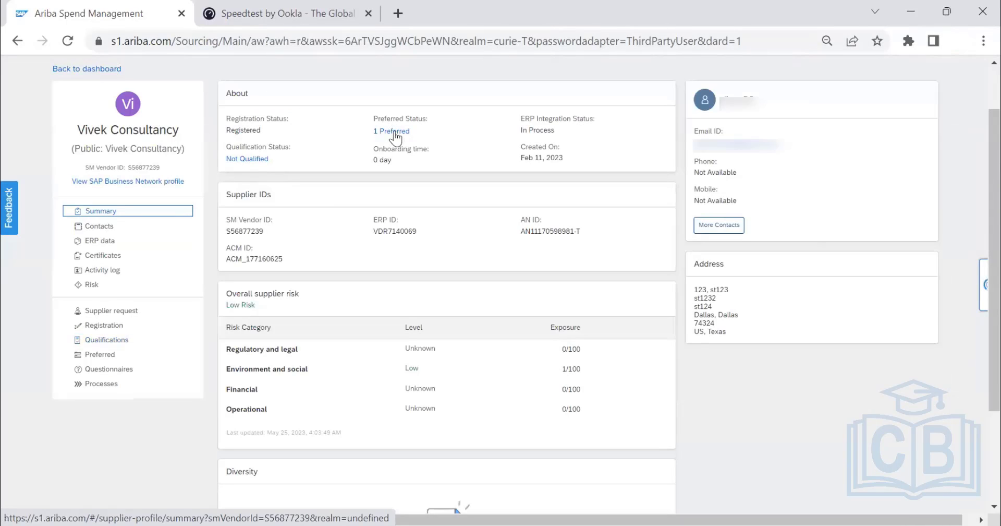
click(94, 357)
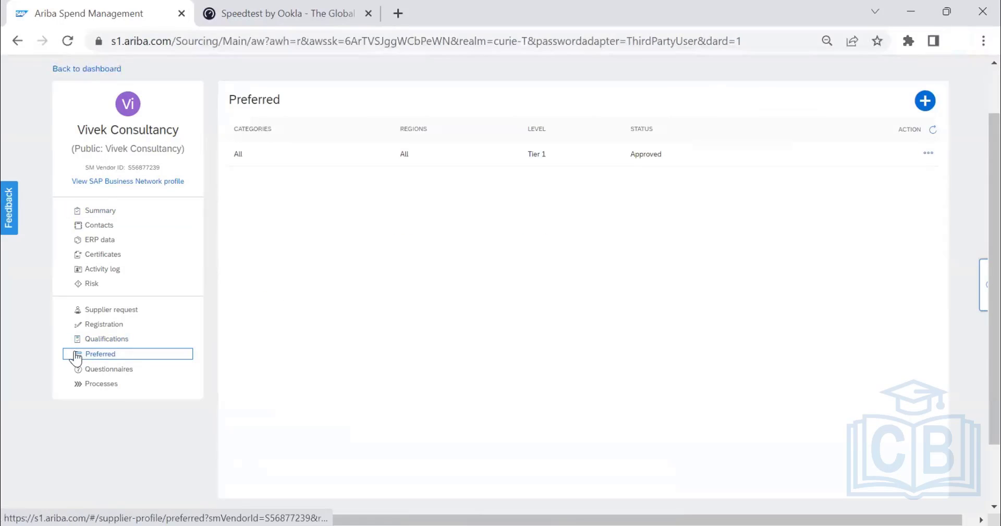
click(929, 106)
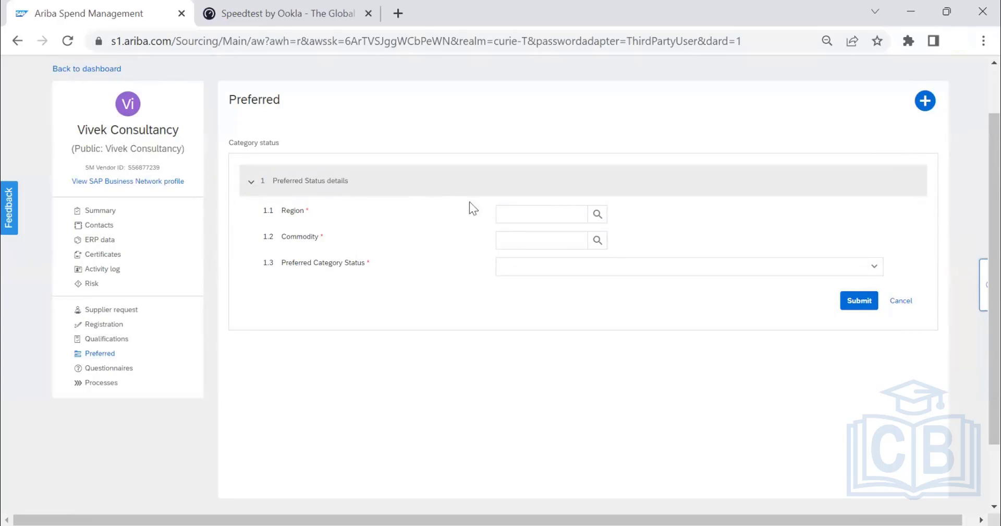
click(597, 214)
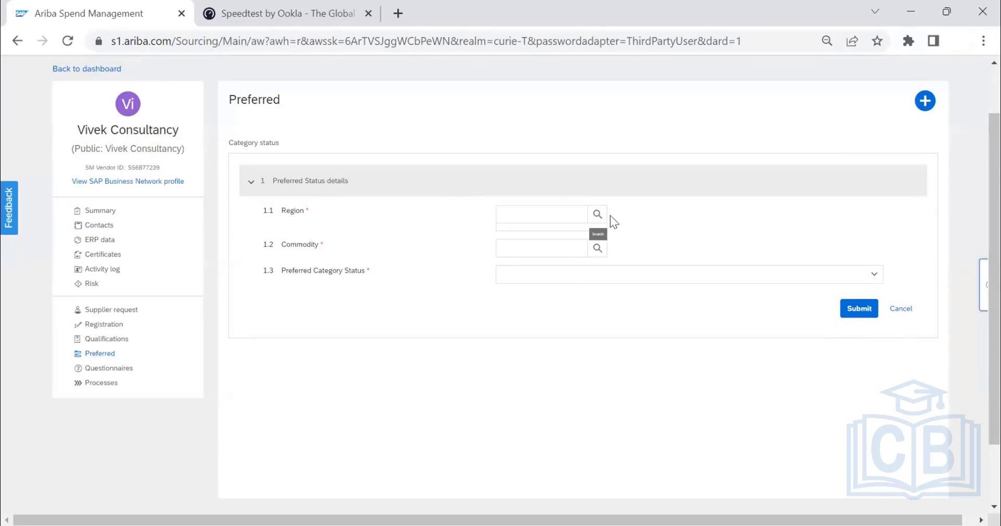
click(572, 213)
click(598, 214)
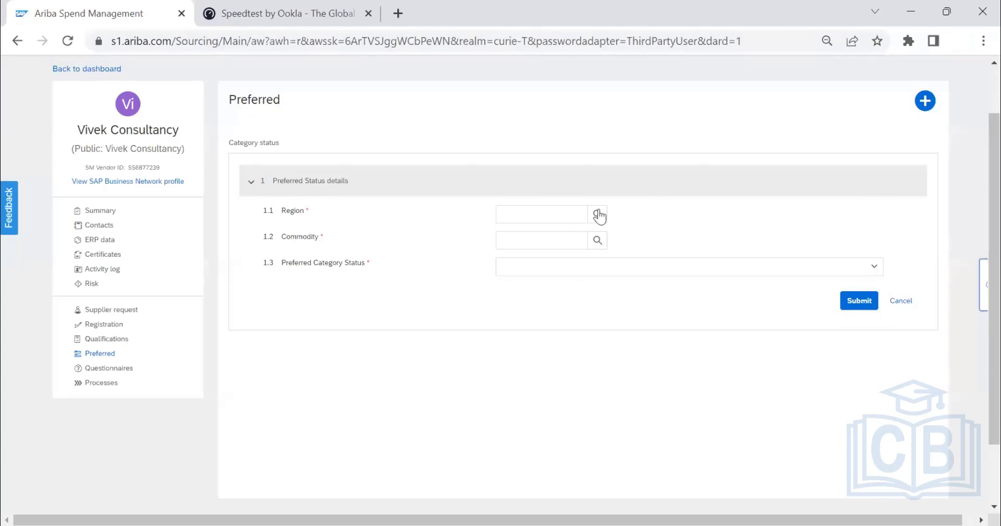
click(560, 211)
click(544, 242)
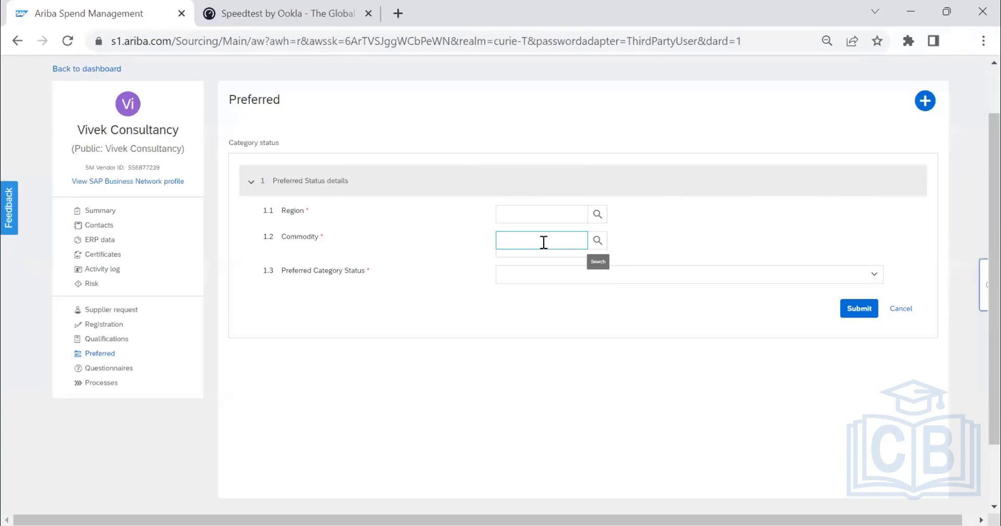
click(599, 240)
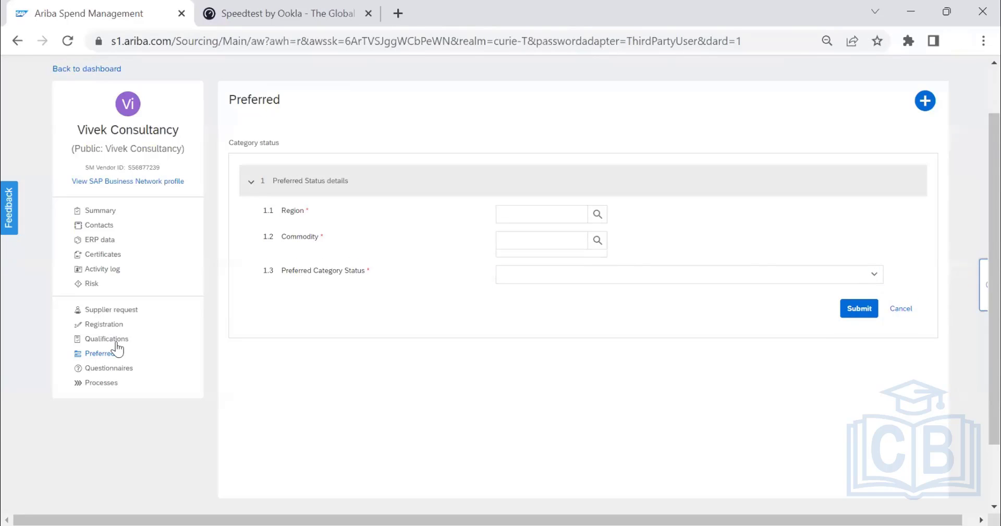
click(598, 216)
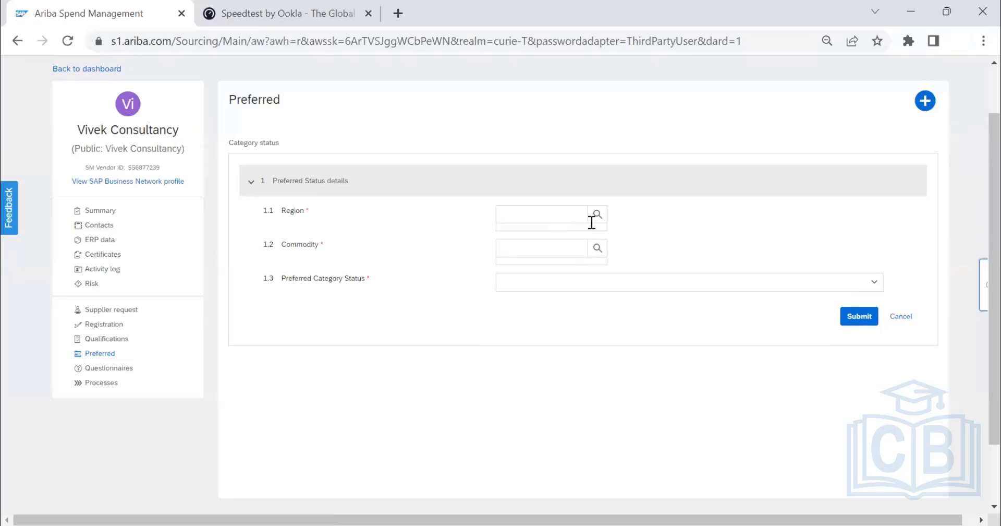
click(595, 218)
click(541, 215)
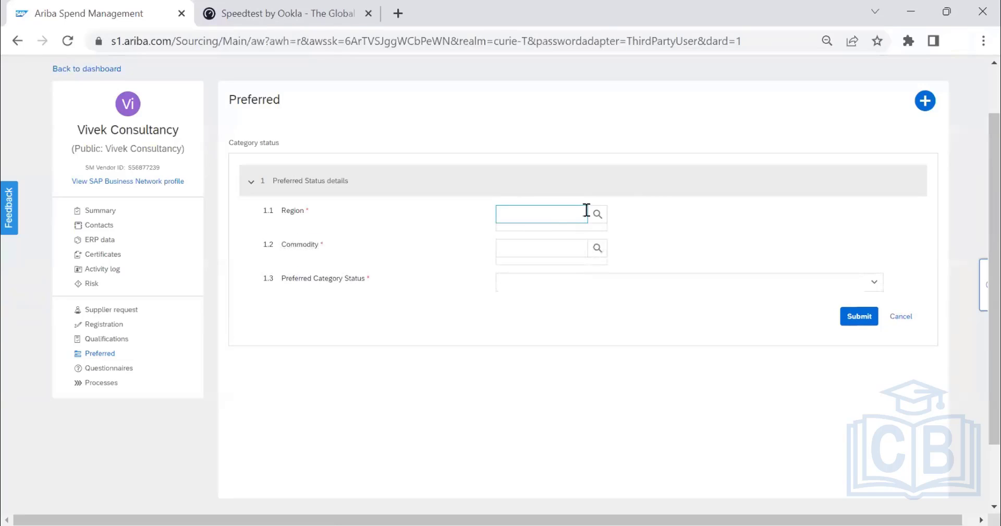
click(534, 246)
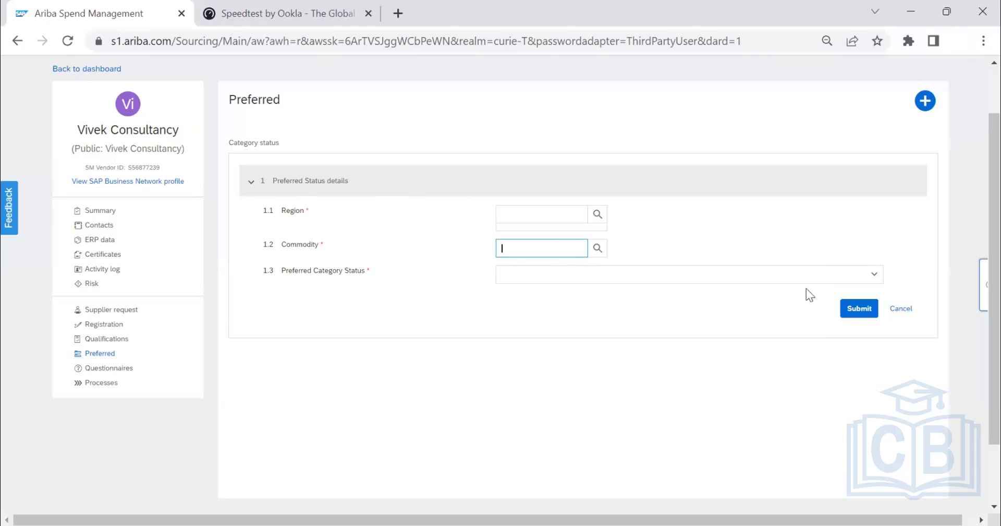
click(912, 309)
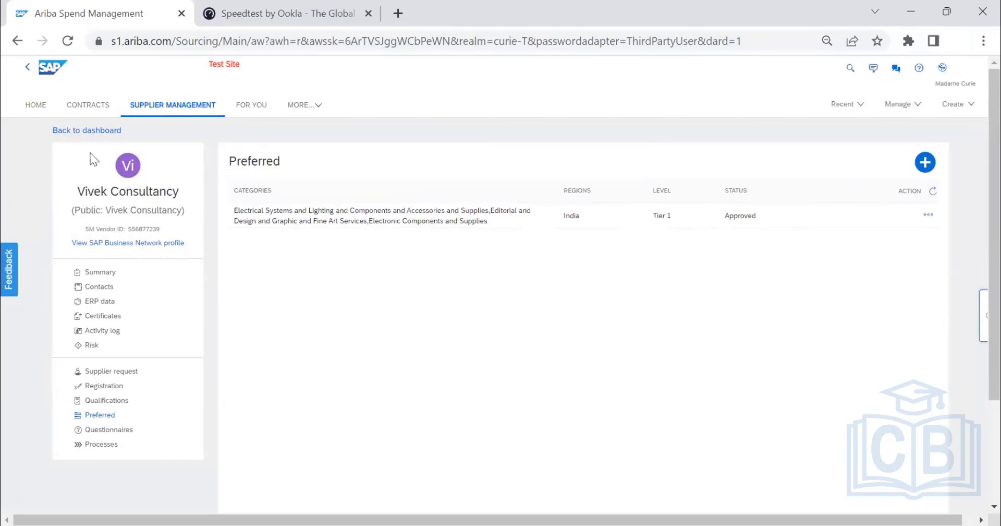
Return to the supplier dashboard and list the disqualified suppliers.
click(99, 130)
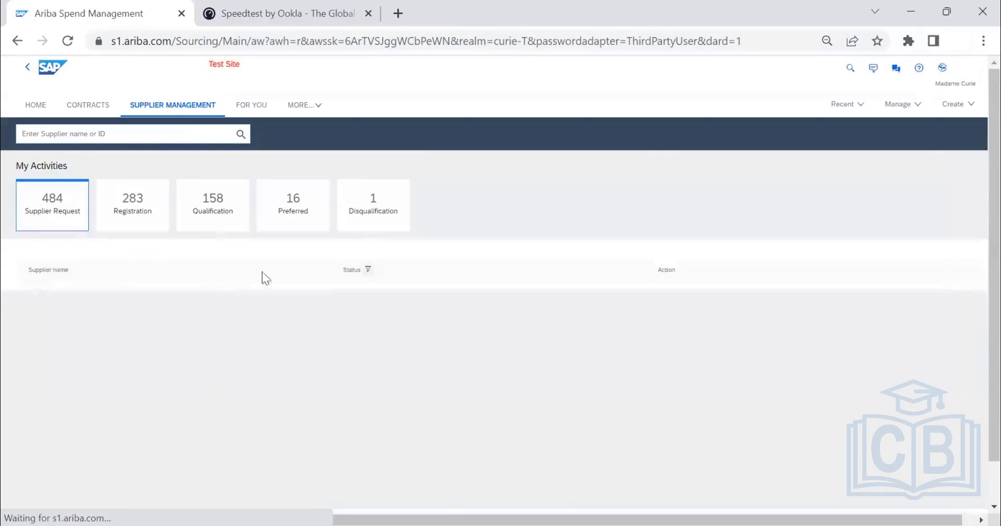
click(392, 215)
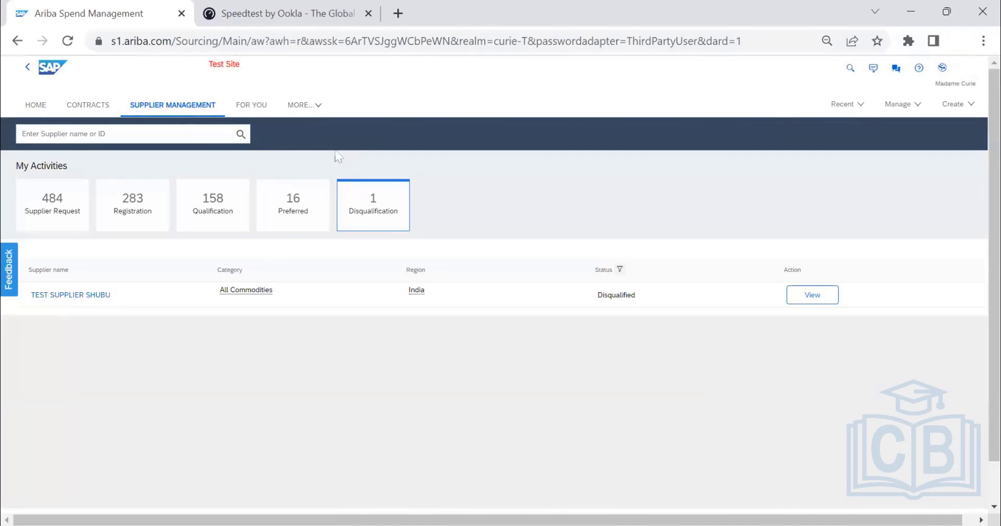
Compare the Suppliers page with the Supplier Management dashboard and check the Suppliers page's available search types.
click(305, 107)
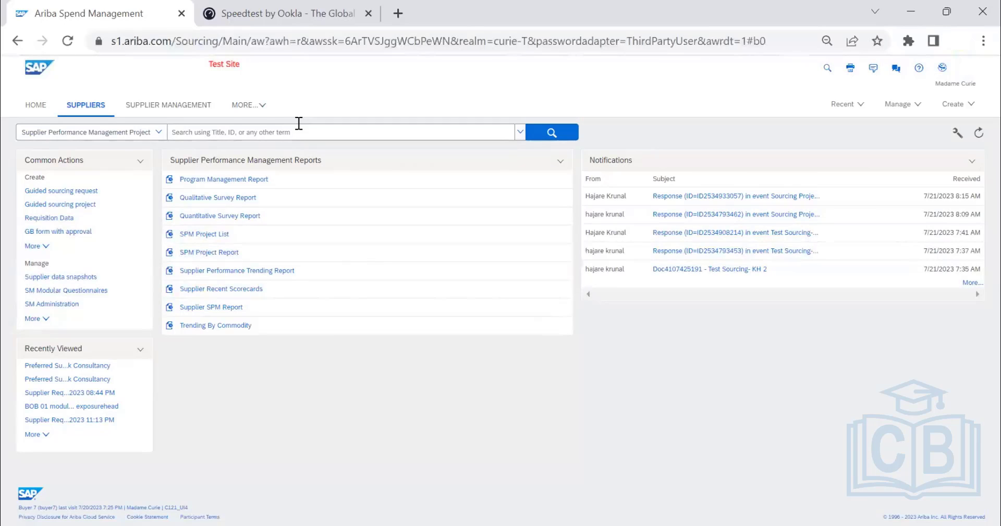
click(187, 110)
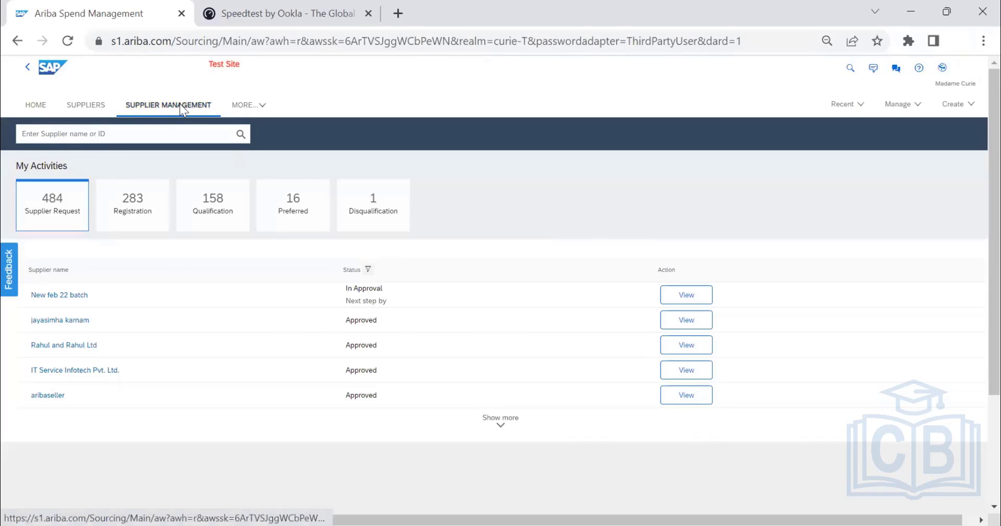
click(87, 109)
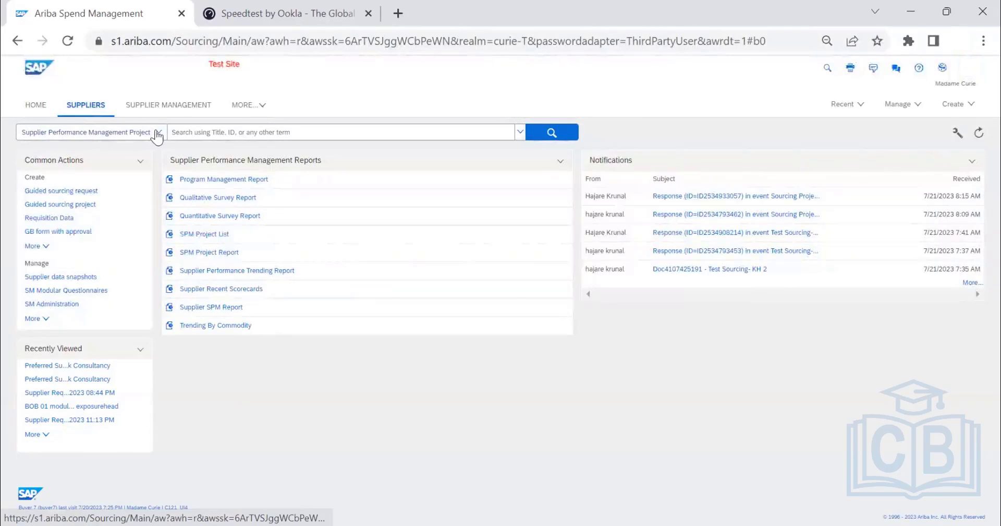
click(158, 133)
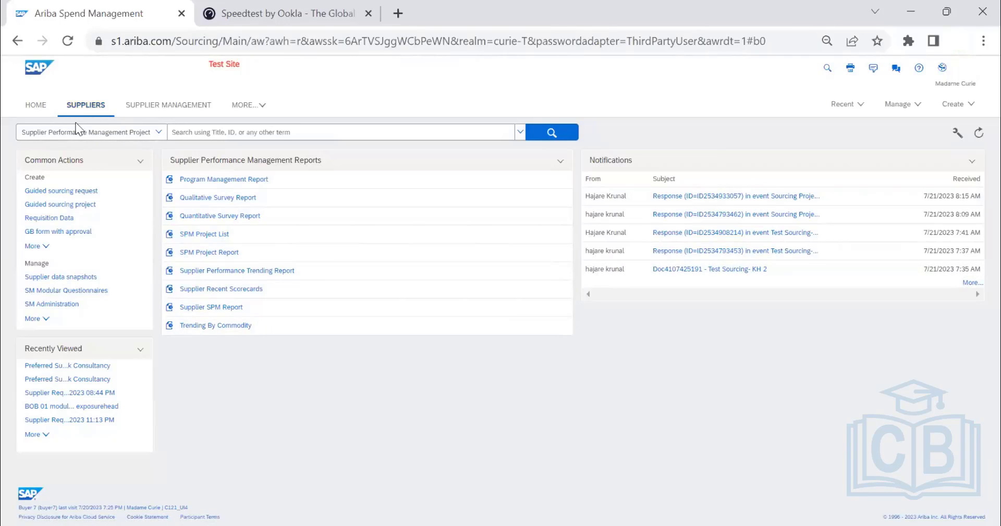
Open SM Administration and review the data import file types and the import summary for the Suppliers file type.
click(895, 106)
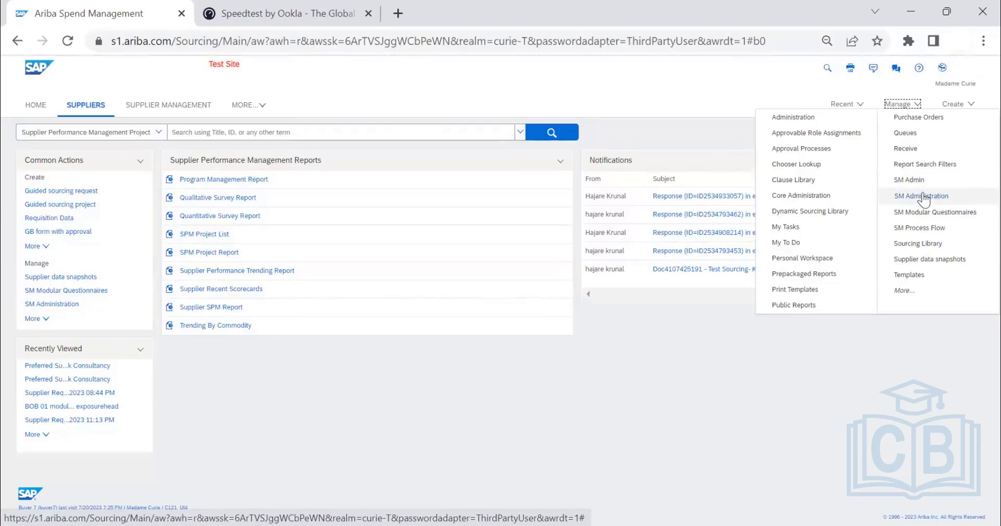
click(923, 196)
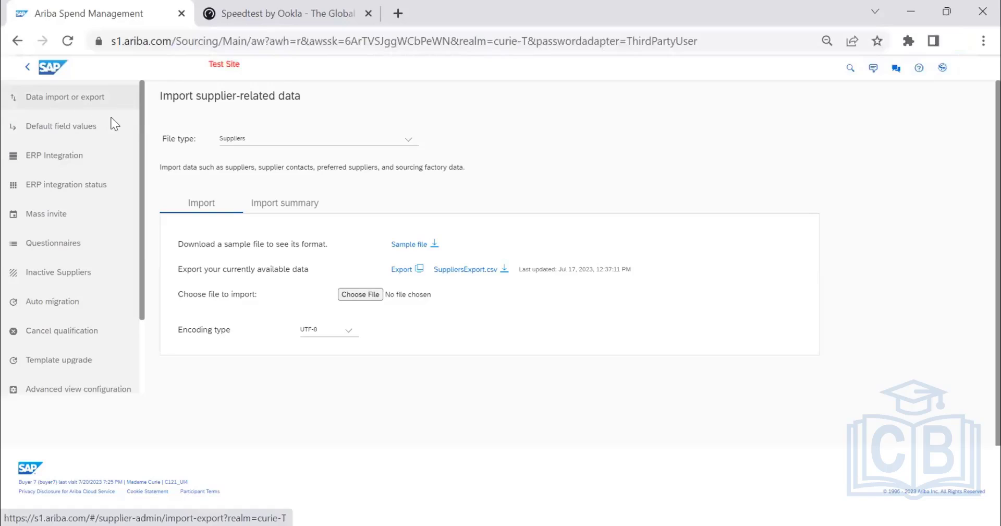
click(406, 145)
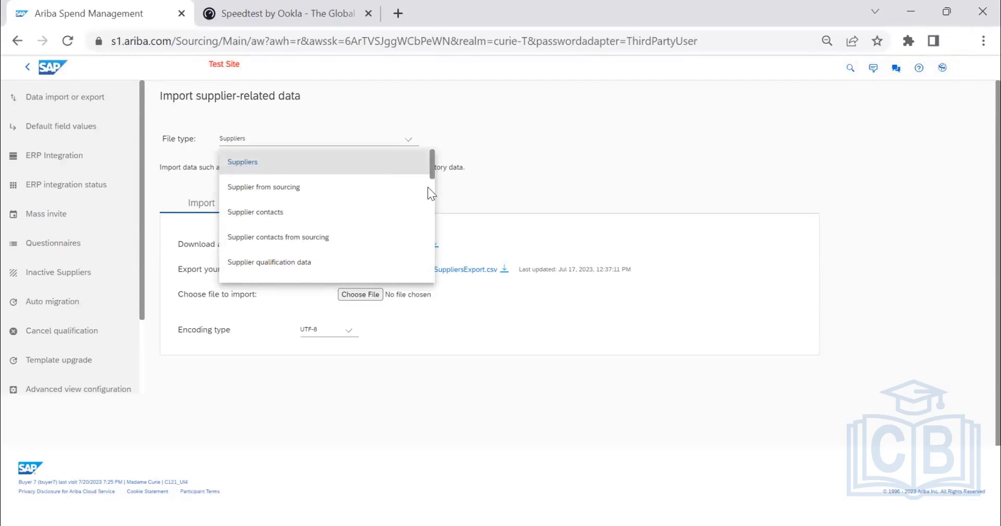
scroll(427, 187, down, 5)
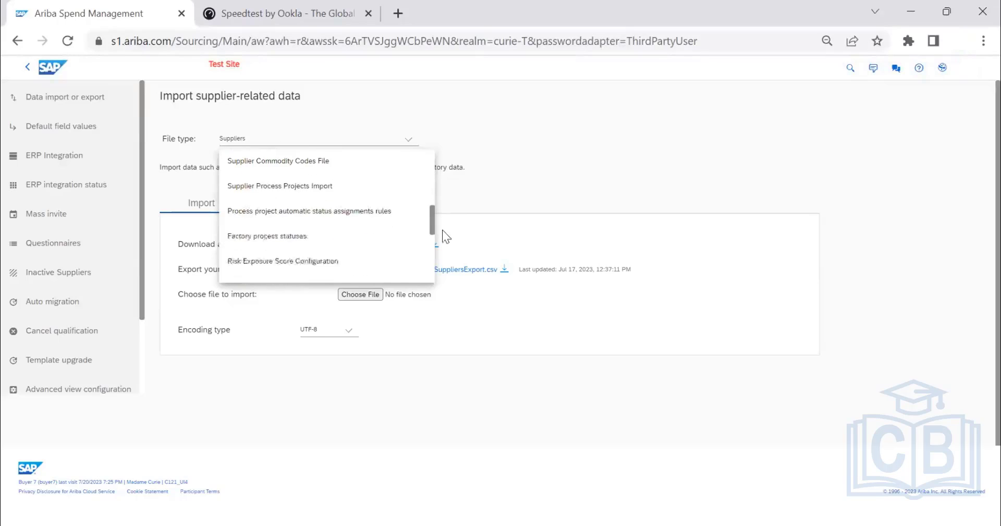
drag(442, 229, 424, 151)
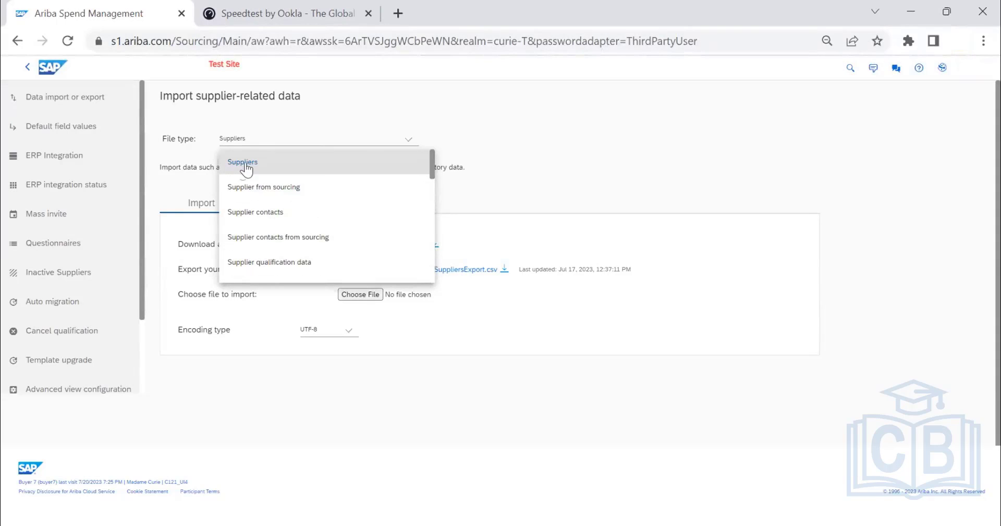
click(246, 166)
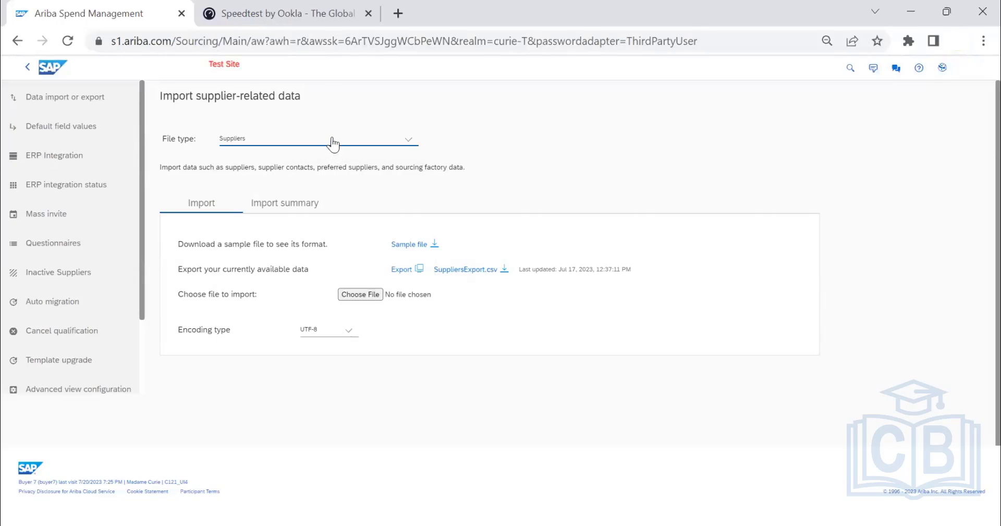
click(287, 204)
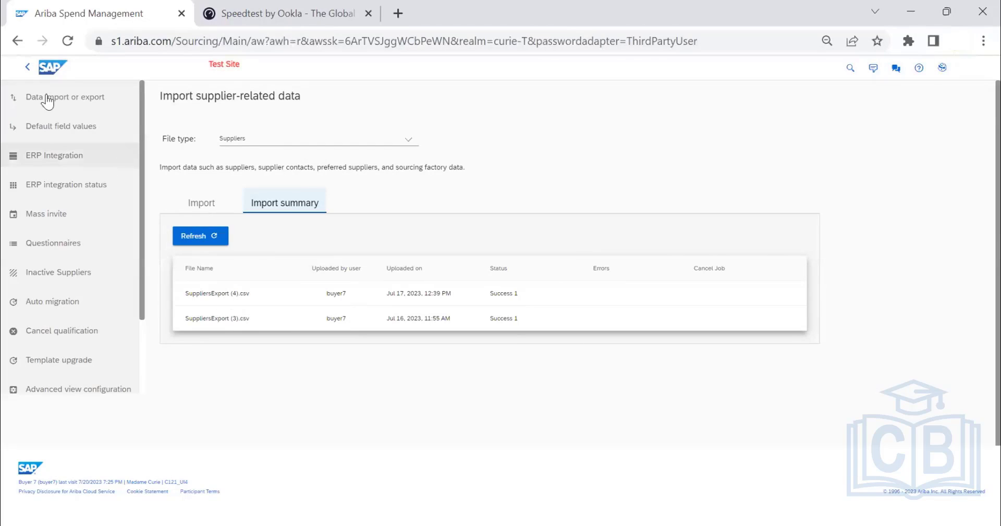
click(202, 204)
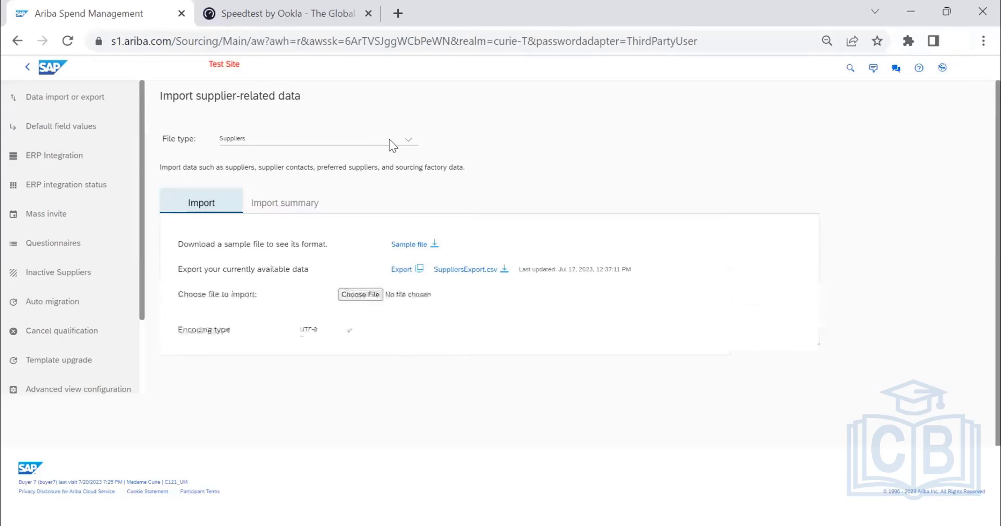
Choose Supplier contacts as the import file type, download its sample file and open it in Excel.
click(387, 142)
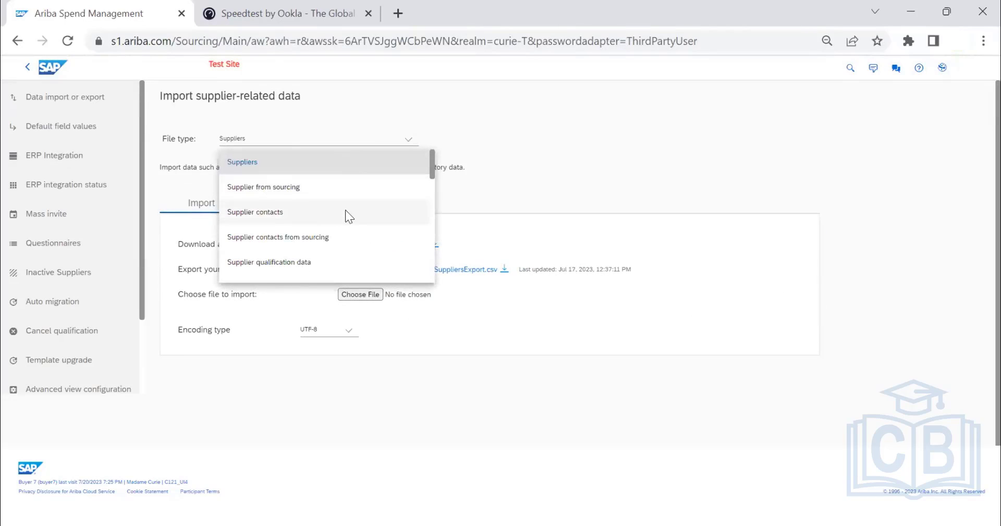
click(345, 212)
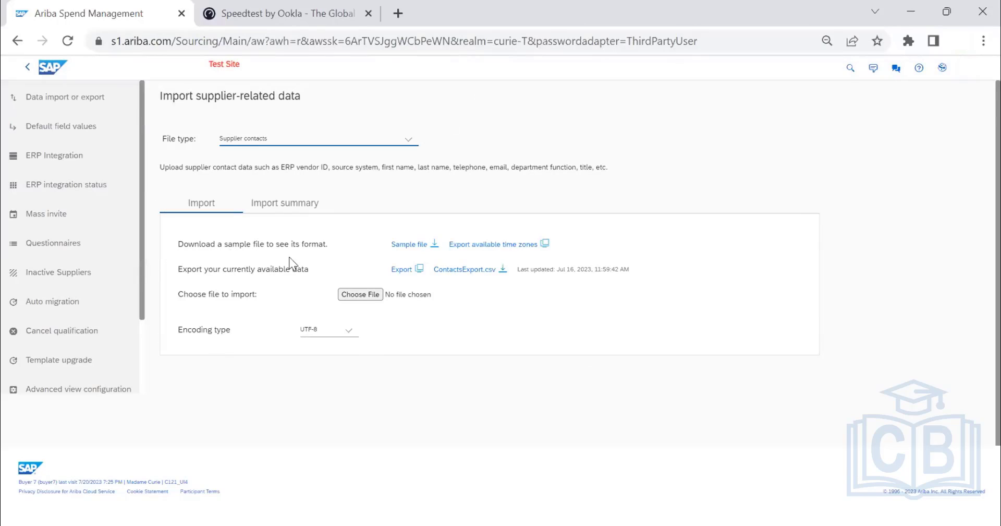
click(427, 249)
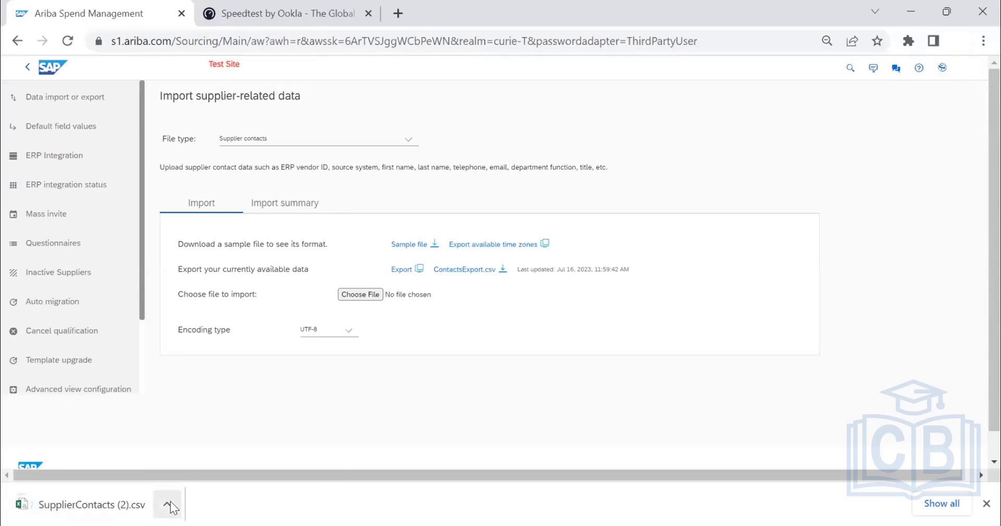
click(167, 503)
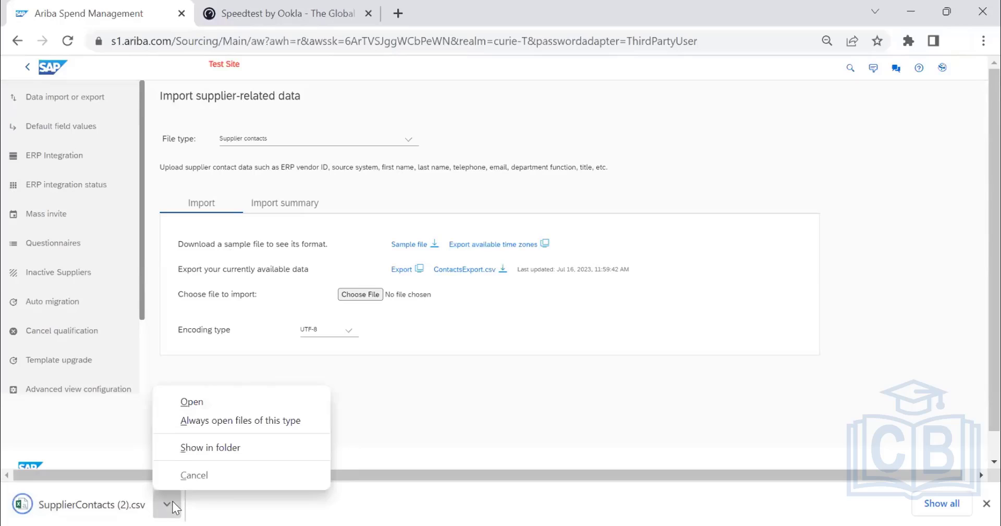
click(190, 405)
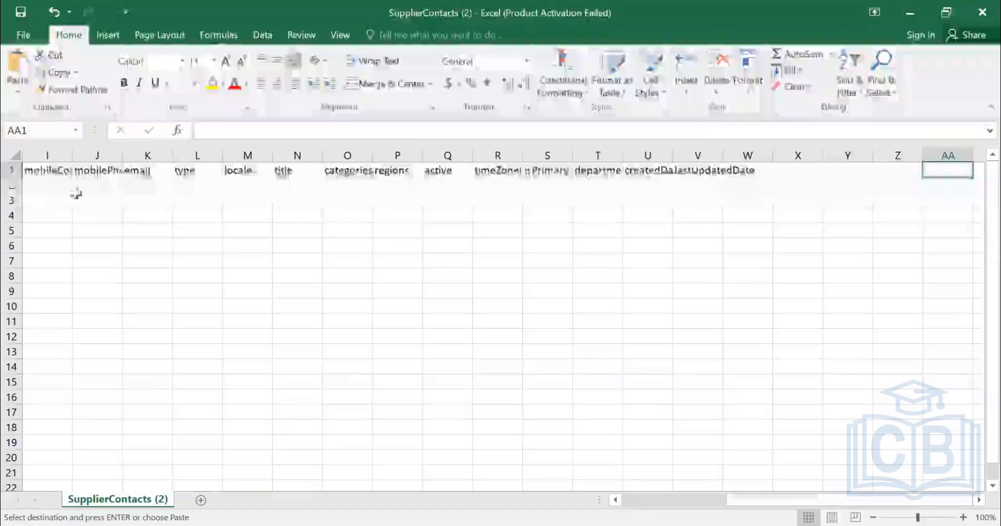
Examine the header fields of the SupplierContacts sheet in row 1, from erpVendorId through department.
scroll(47, 171, left, 3)
click(47, 171)
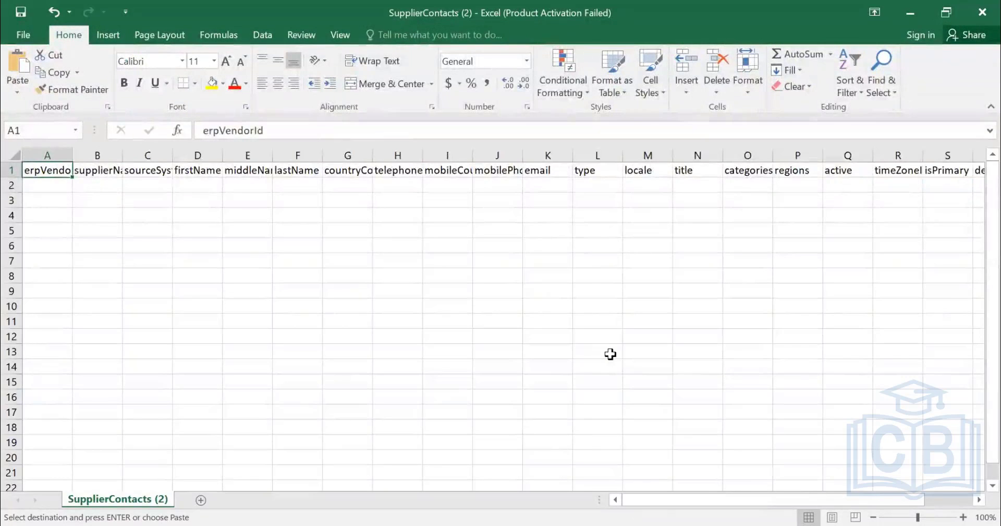
key(Down)
key(Up)
key(Right)
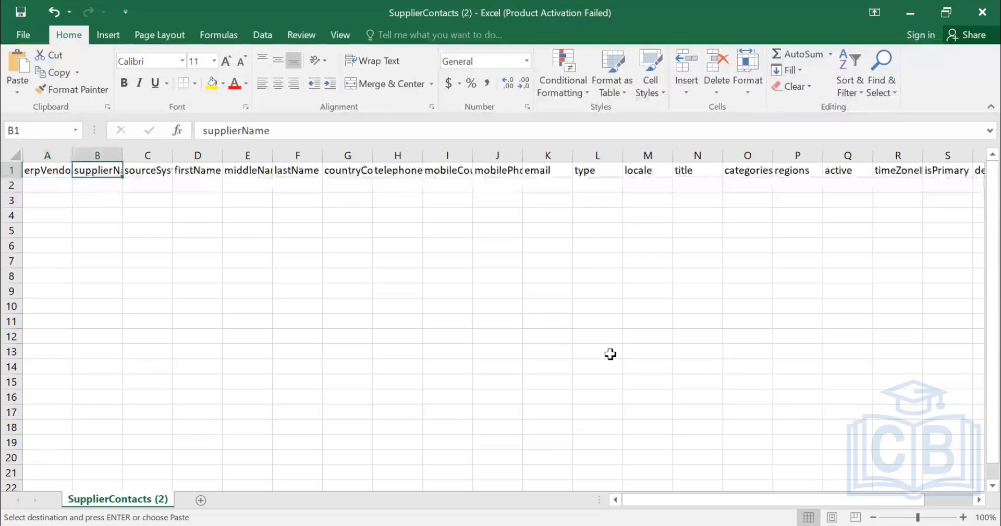
key(Left)
key(Right)
key(Right)
key(Right)
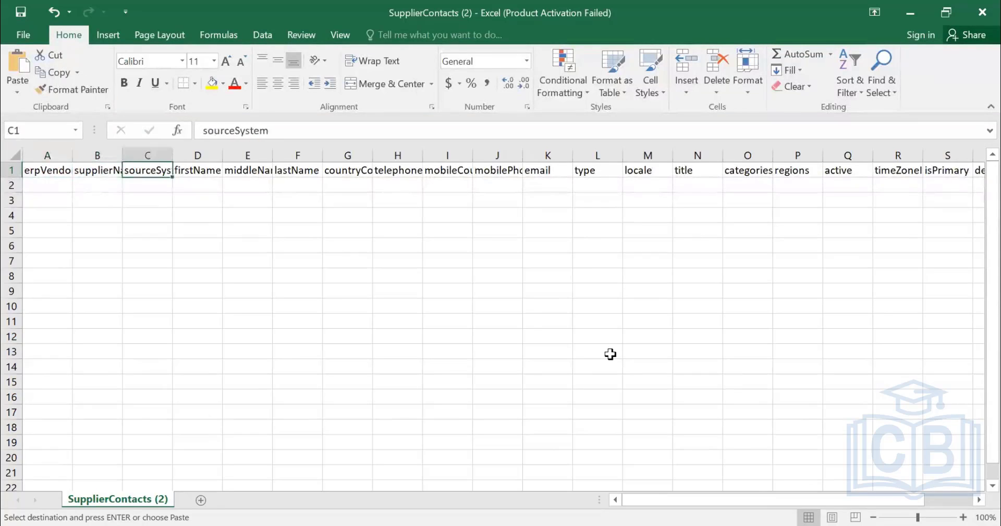
key(Right)
key(Right)
key(Right)
key(Right)
key(Right)
key(Right)
key(Right)
key(Right)
key(Right)
key(Right)
key(Right)
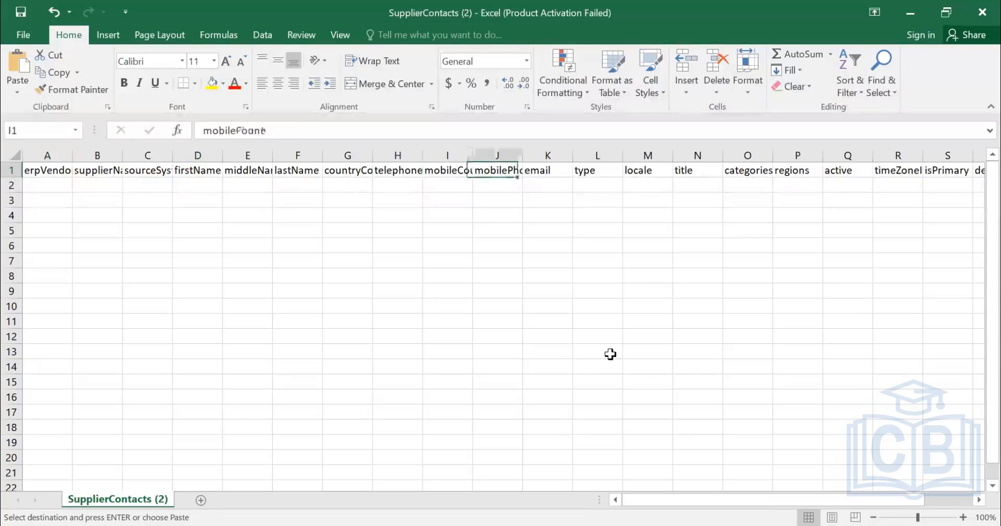
key(Right)
key(Right)
key(Right)
key(Right)
key(Right)
key(Right)
key(Right)
key(Right)
key(Right)
key(Right)
key(Right)
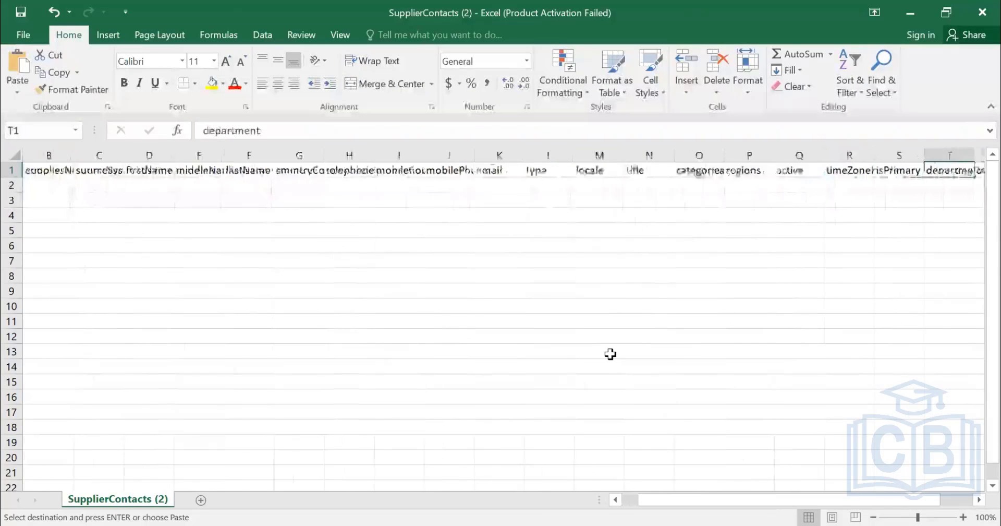
key(ctrl+Home)
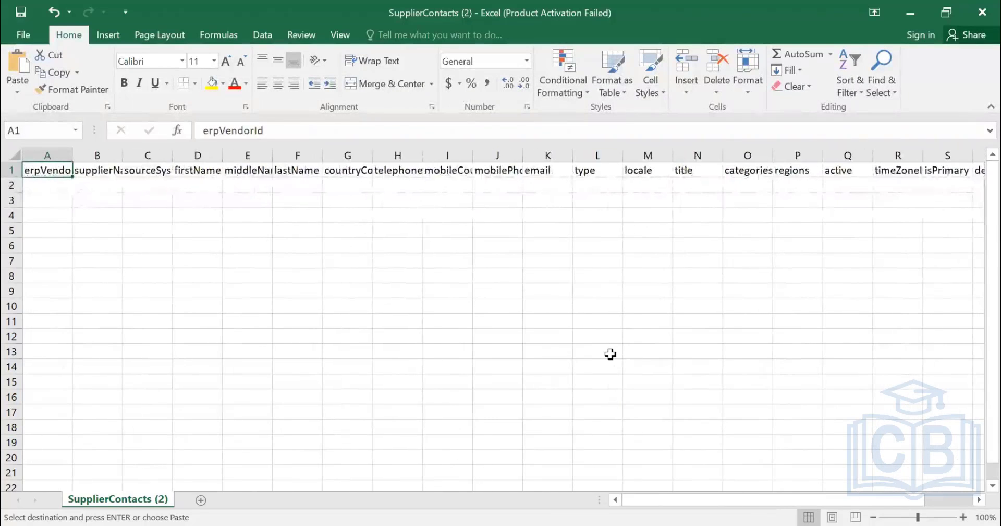
Enter VRDXLJLKDFSJLDAS as a placeholder erpVendorId in cell A2.
key(Down)
text(VRD)
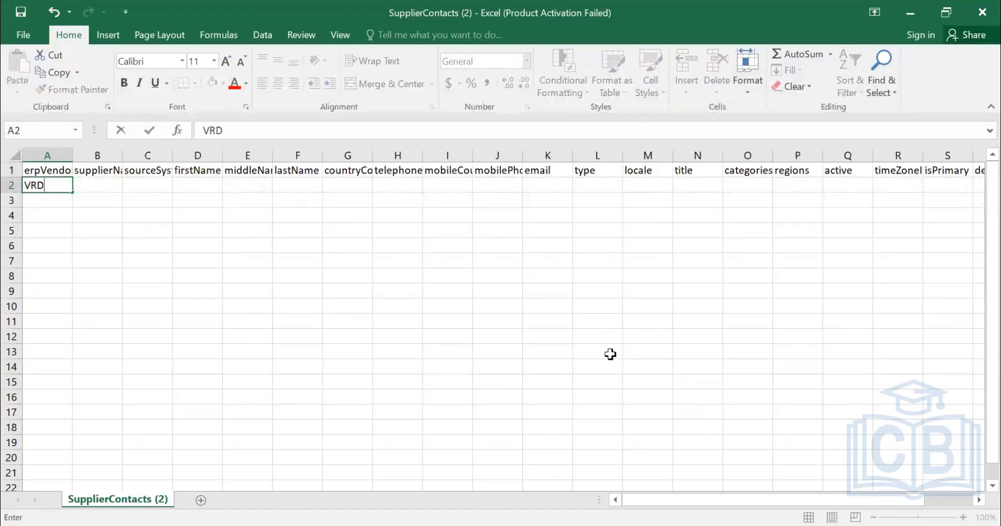
text(XLJLKDFSJLDAS)
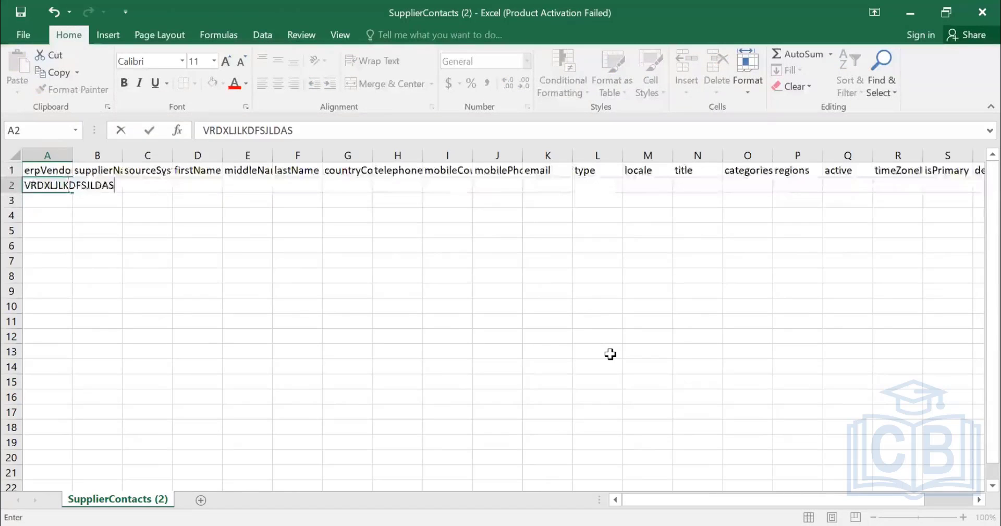
key(Tab)
key(Tab)
key(Tab)
key(Tab)
key(Tab)
key(Tab)
key(Tab)
key(Tab)
key(Tab)
key(Tab)
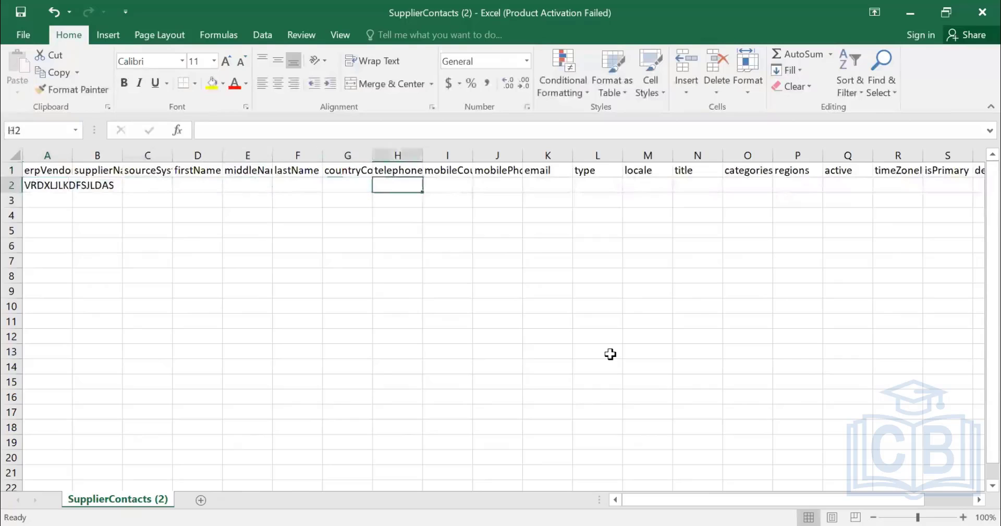
Go through the contact fields of row 2 one by one up to timeZoneId, then return to erpVendorId.
key(Tab)
key(Tab)
key(Tab)
key(Tab)
key(Tab)
key(Tab)
key(Tab)
key(Tab)
key(Tab)
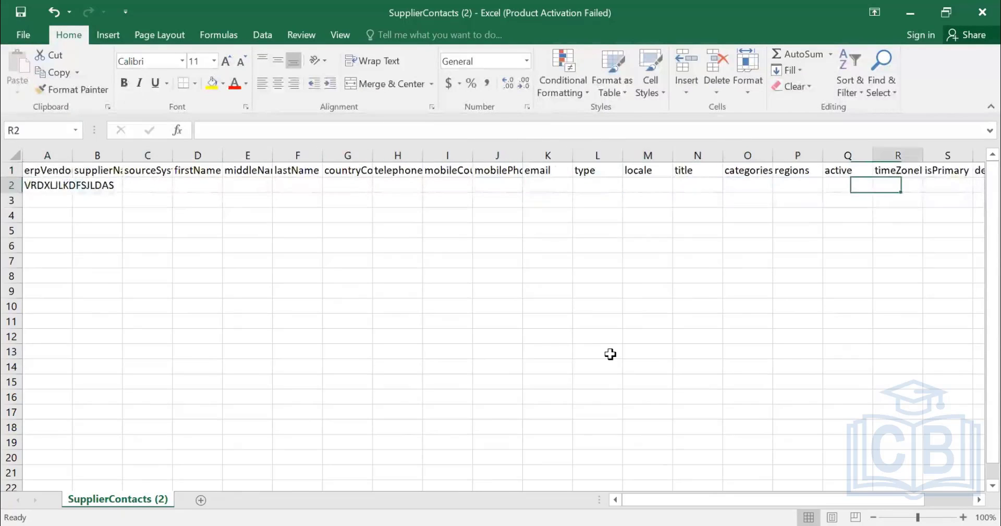
key(Tab)
key(shift+Tab)
key(shift+Tab)
key(shift+Tab)
key(shift+Tab)
key(shift+Tab)
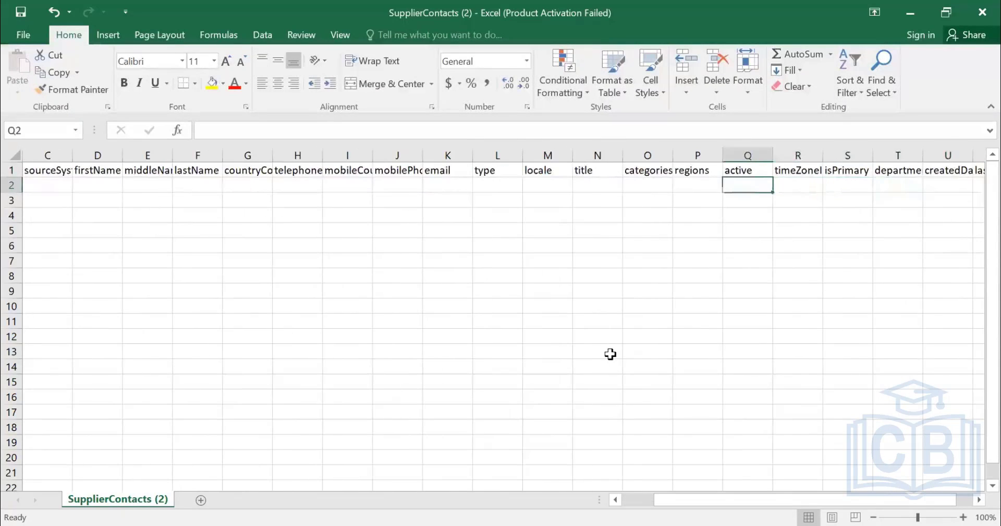
key(shift+Tab)
key(shift+Tab)
key(shift+Tab)
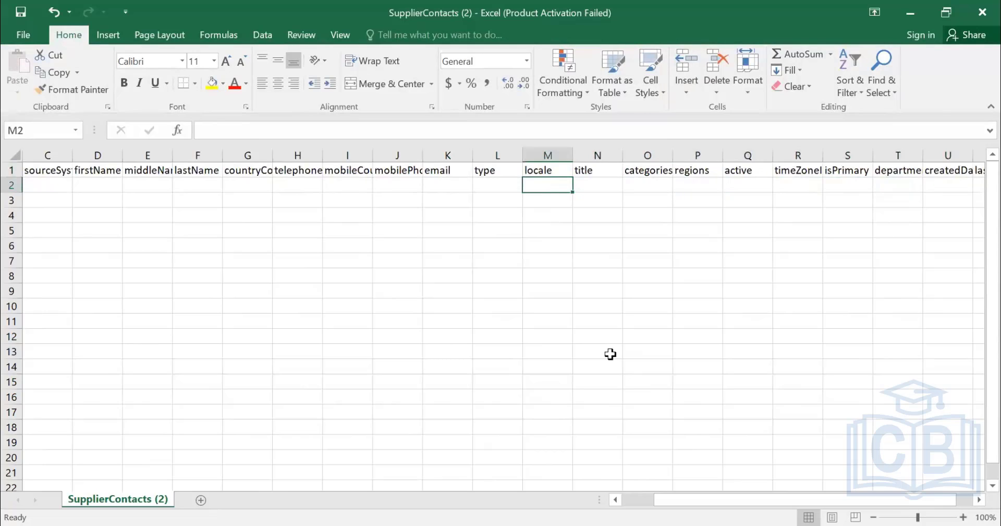
key(Home)
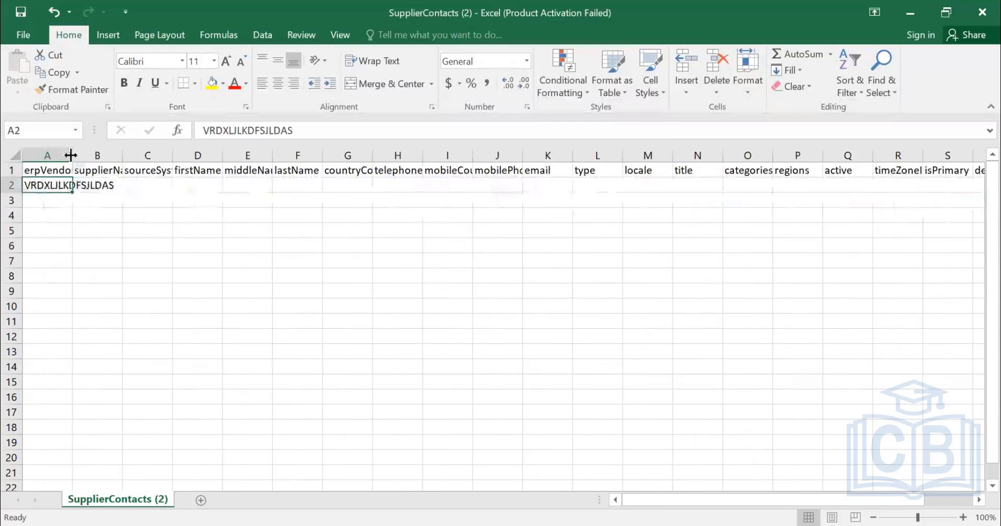
Fit column A to its contents and change the erpVendorId in cell A2 to VRD12345.
double_click(70, 155)
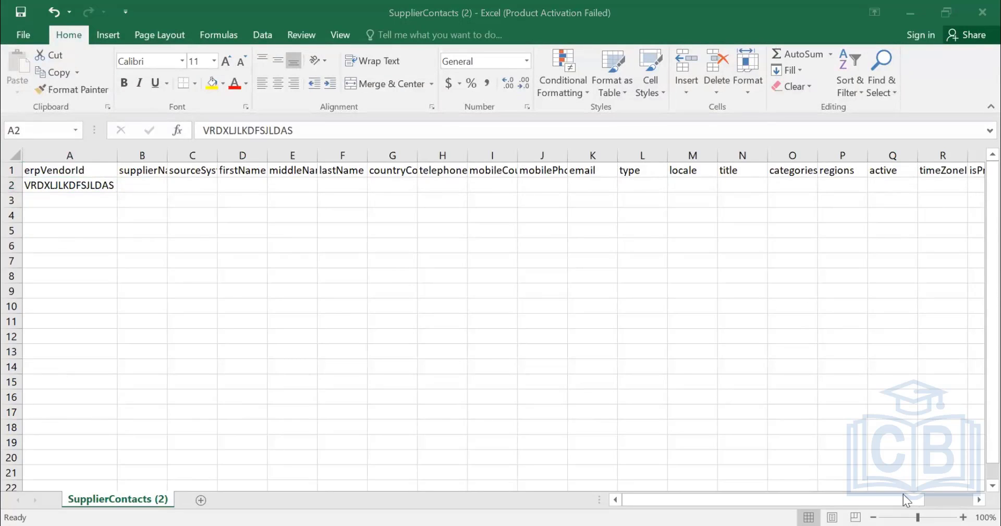
click(79, 181)
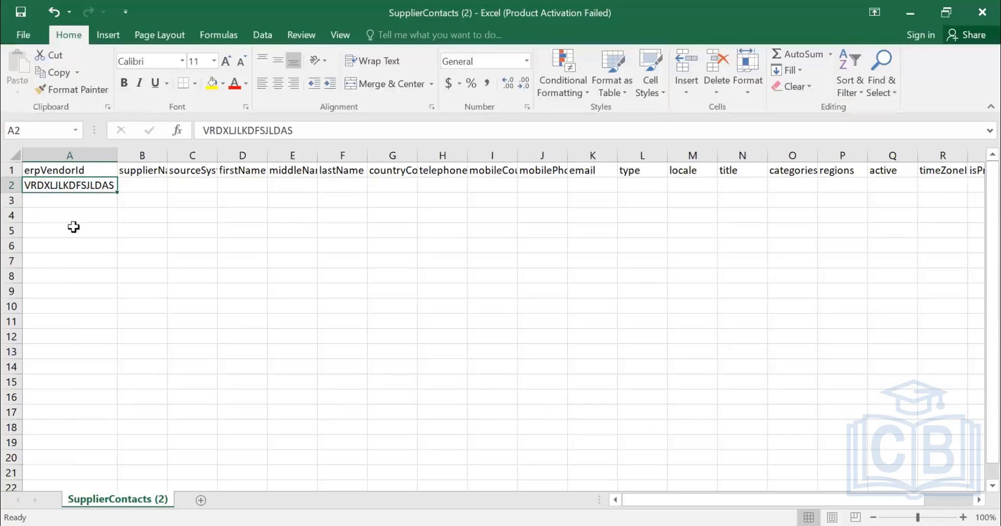
click(13, 186)
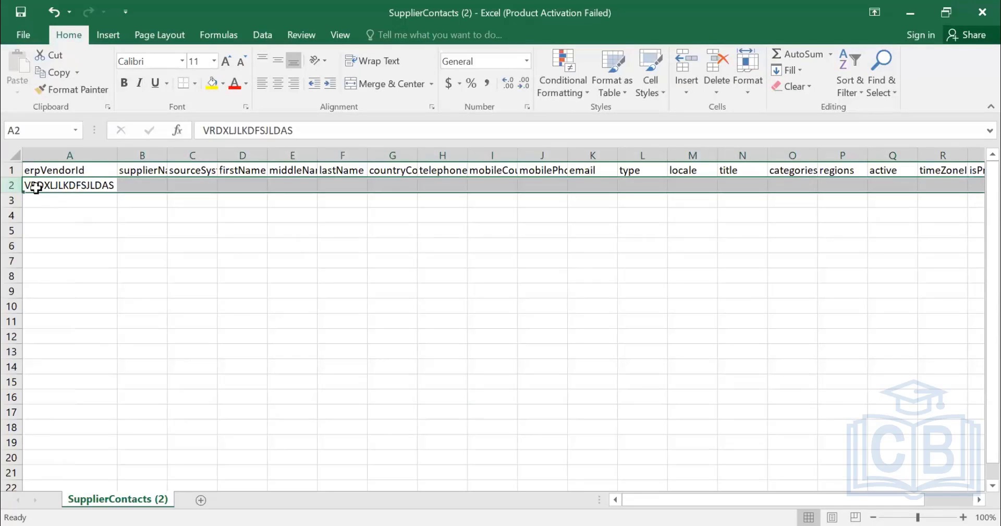
click(35, 187)
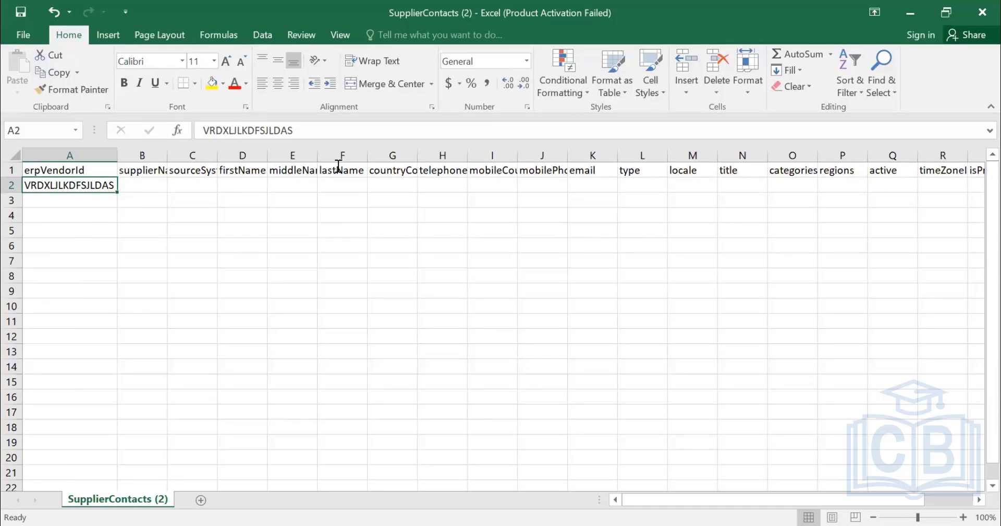
drag(223, 131, 339, 166)
key(BackSpace)
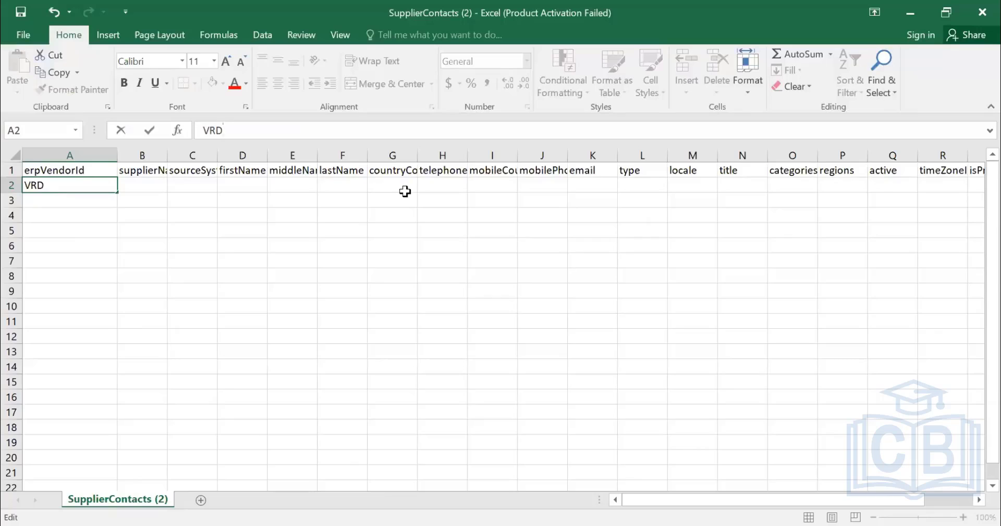
text(12345)
key(Return)
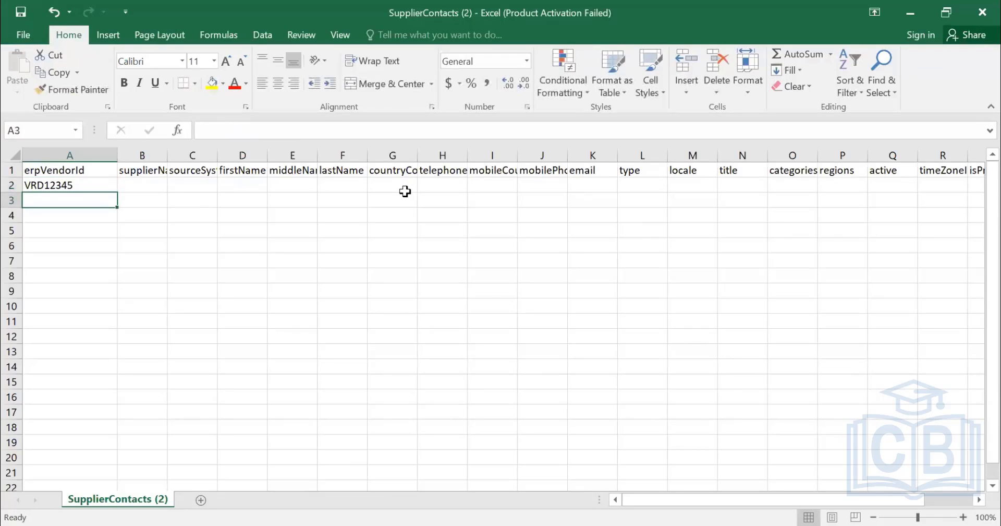
Add sample erpVendorId values S000124 in cell A3 and 400000 in cell A4.
text(S0)
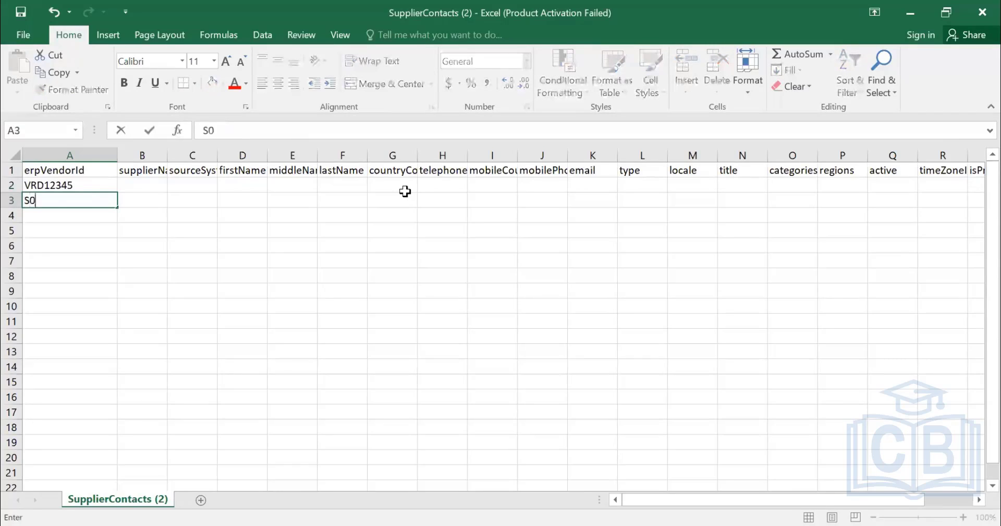
text(00124)
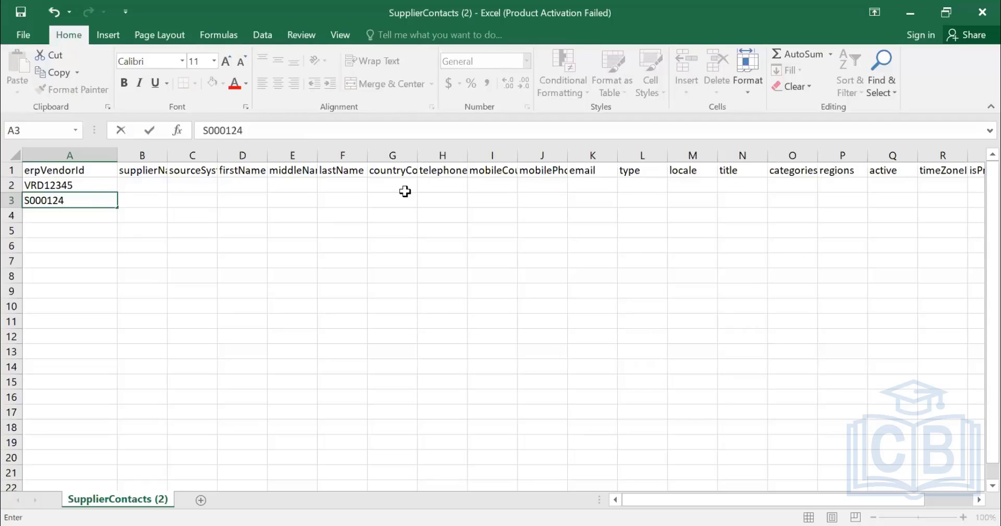
key(Return)
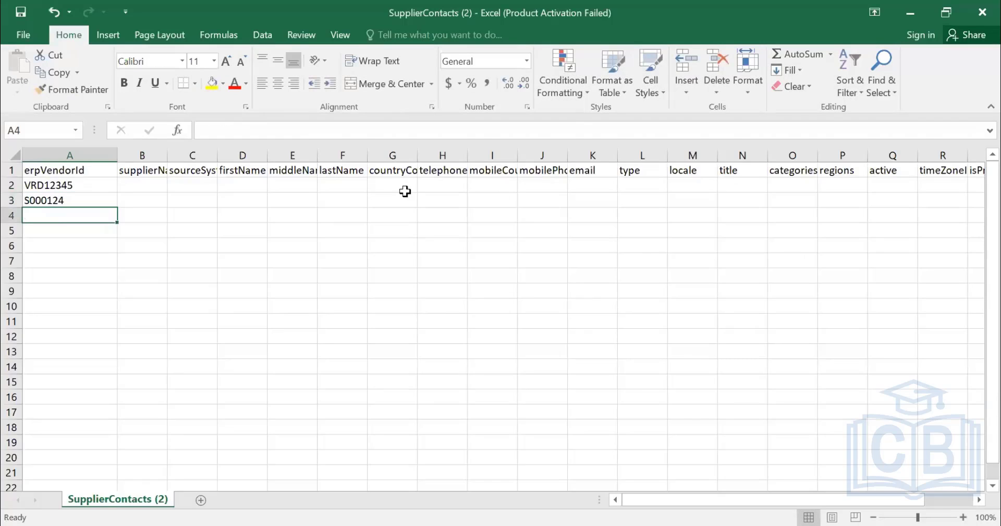
text(0000012)
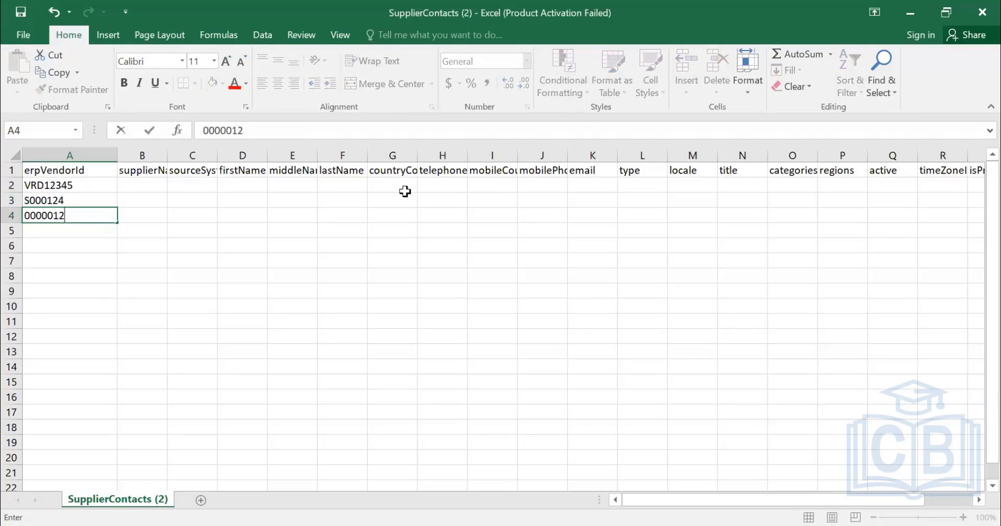
key(BackSpace)
key(BackSpace)
text(400000)
key(Return)
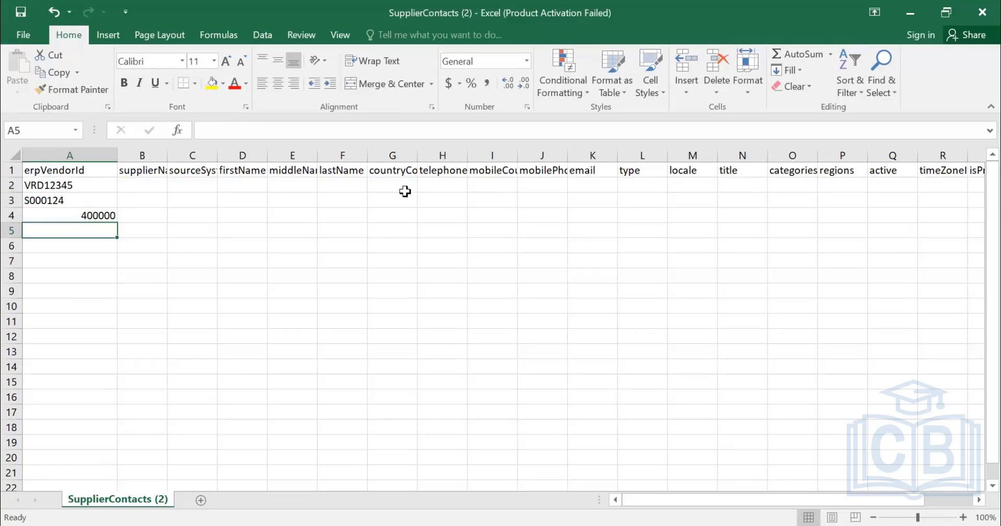
Enter 000020001 as a text value in cell A5, keeping its leading zeros.
text('00002)
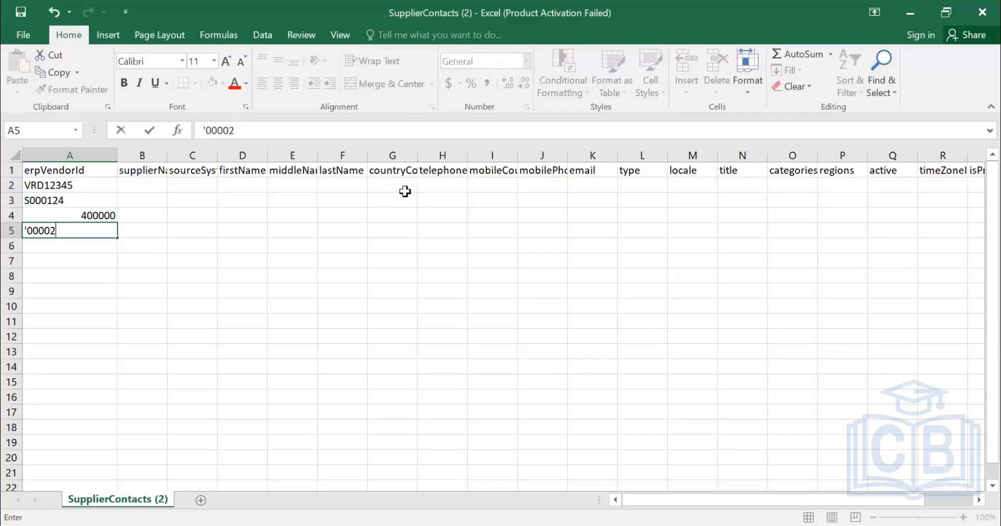
text(0001)
key(Tab)
Correct the prefix of the erpVendorId in cell A2 so it reads VDR12345.
key(Left)
key(Up)
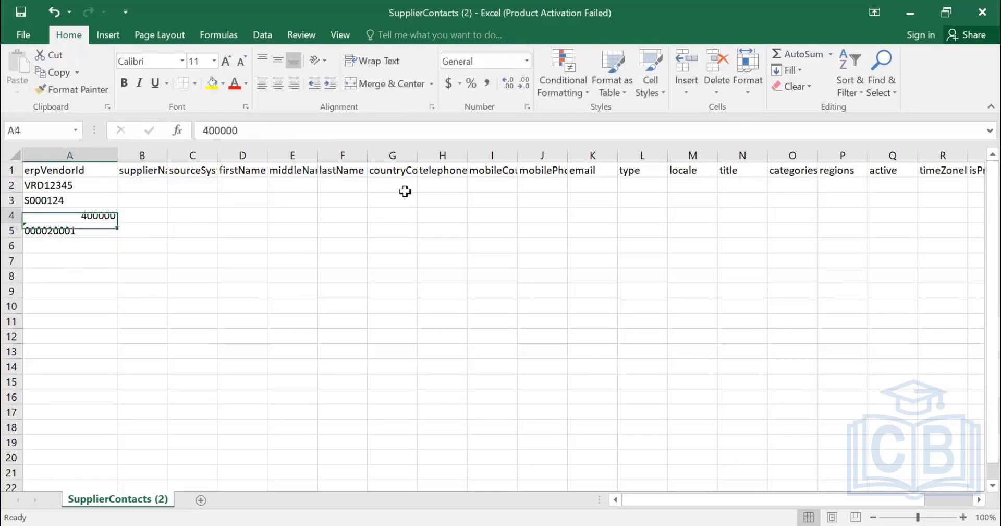
key(Up)
key(Up)
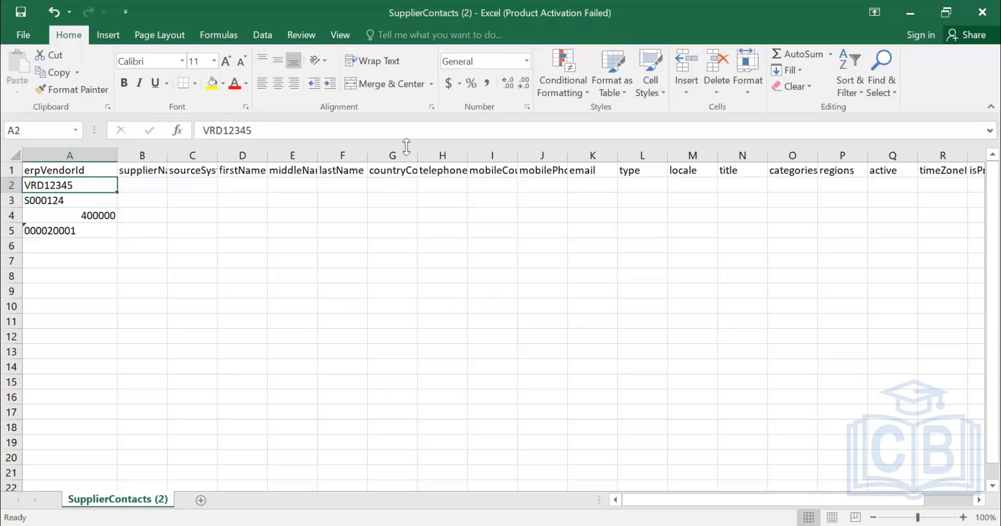
key(F2)
key(Home)
key(Right)
key(Delete)
key(Right)
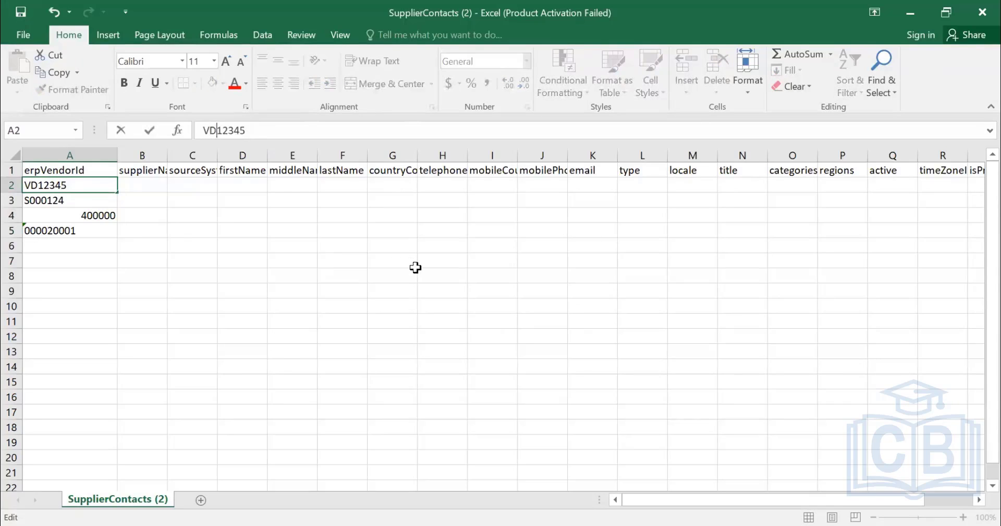
text(R)
key(Return)
Examine the contact columns beyond erpVendorId, from supplierName to lastUpdatedDate, including the active, timeZoneId and isPrimary fields.
key(shift+Down)
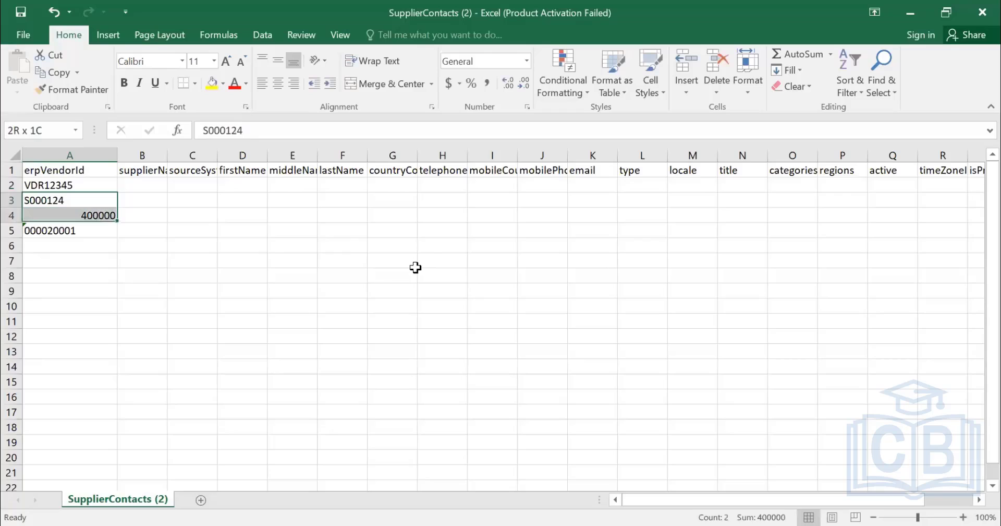
key(Down)
key(Up)
key(Up)
key(Right)
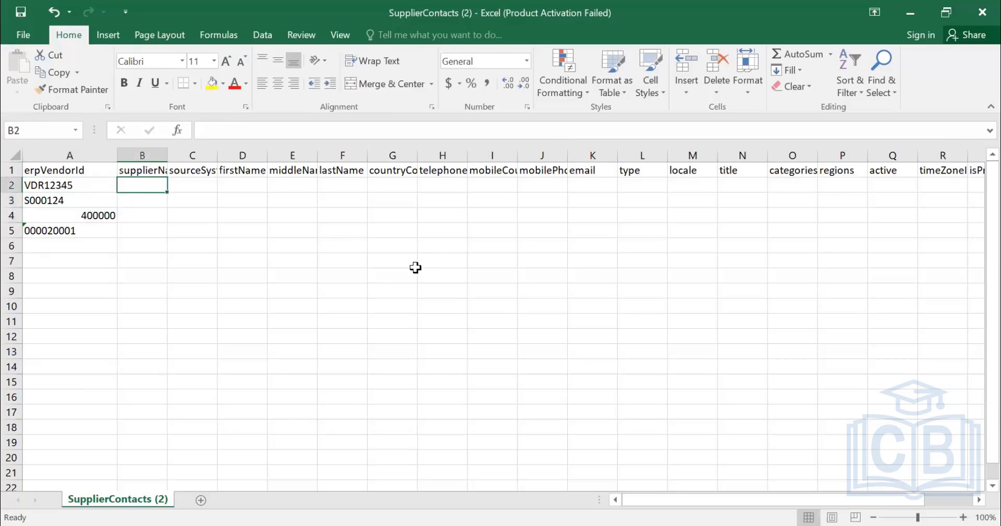
key(Right)
key(Right)
key(Right)
key(Right)
key(Right)
key(Right)
key(Right)
key(Right)
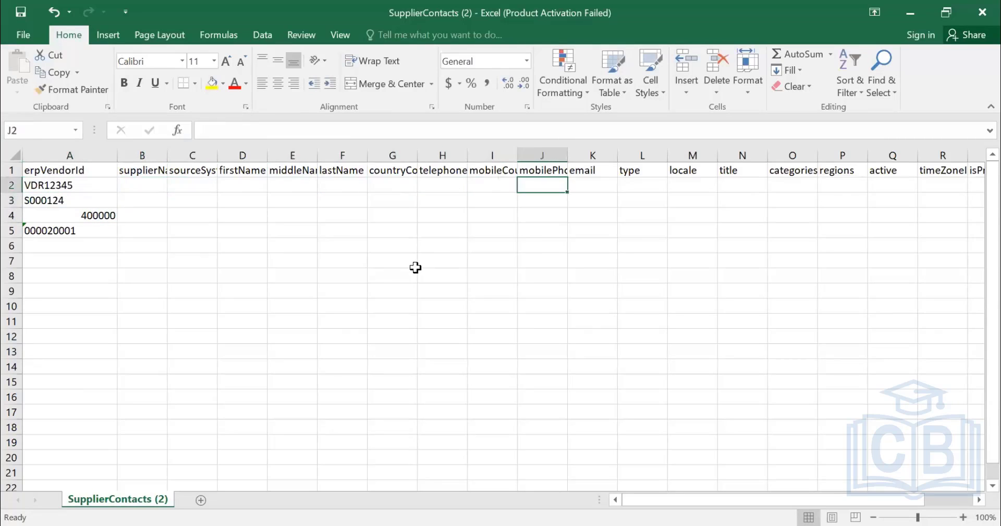
key(Right)
key(Right)
key(Right)
key(Right)
key(Right)
key(Right)
key(Right)
key(Right)
key(Right)
key(Right)
key(Right)
key(Right)
key(Right)
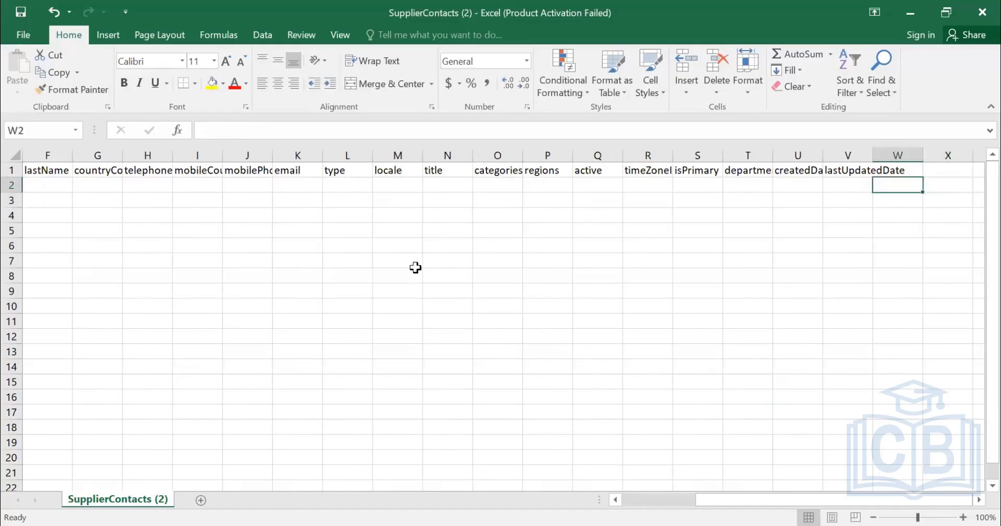
key(Left)
key(Left)
key(Left)
key(Left)
key(Up)
key(Down)
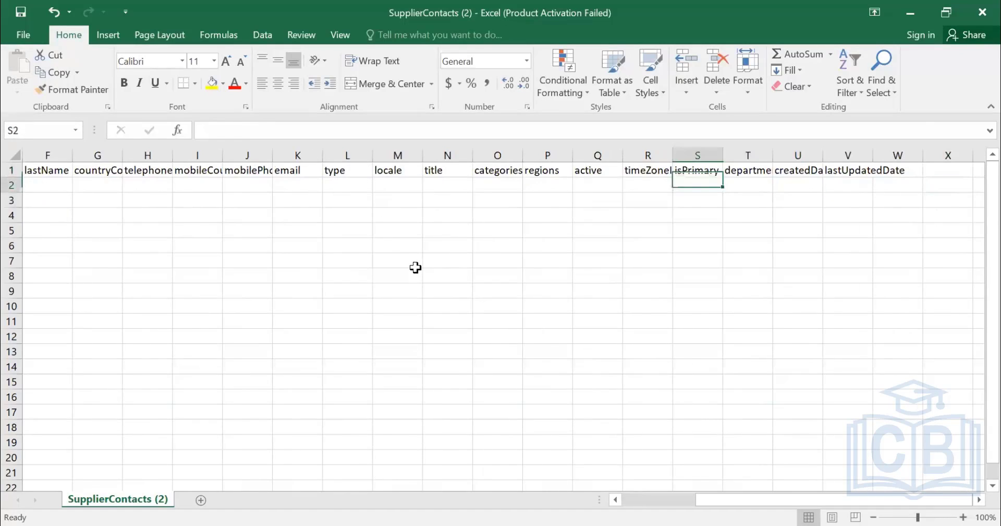
key(Left)
key(Left)
key(Left)
key(Right)
key(Right)
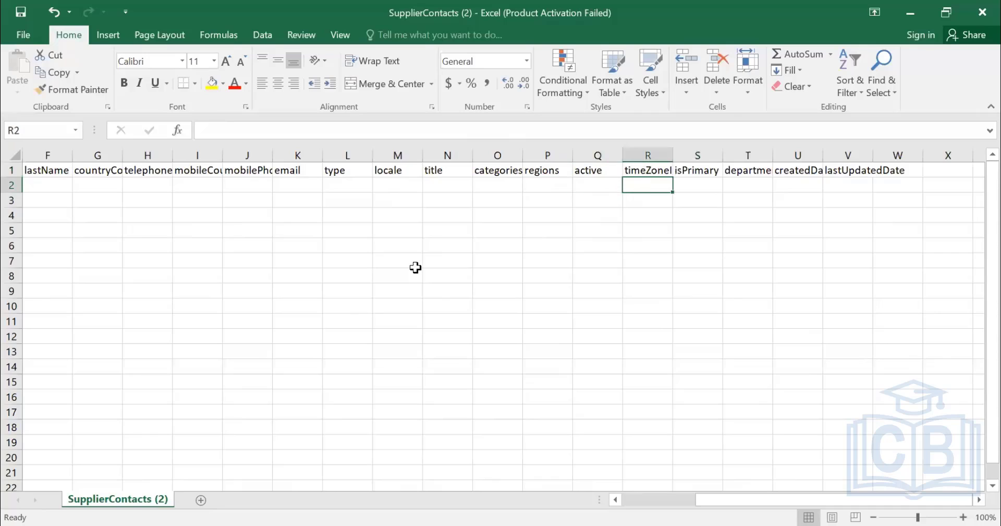
key(Right)
key(Down)
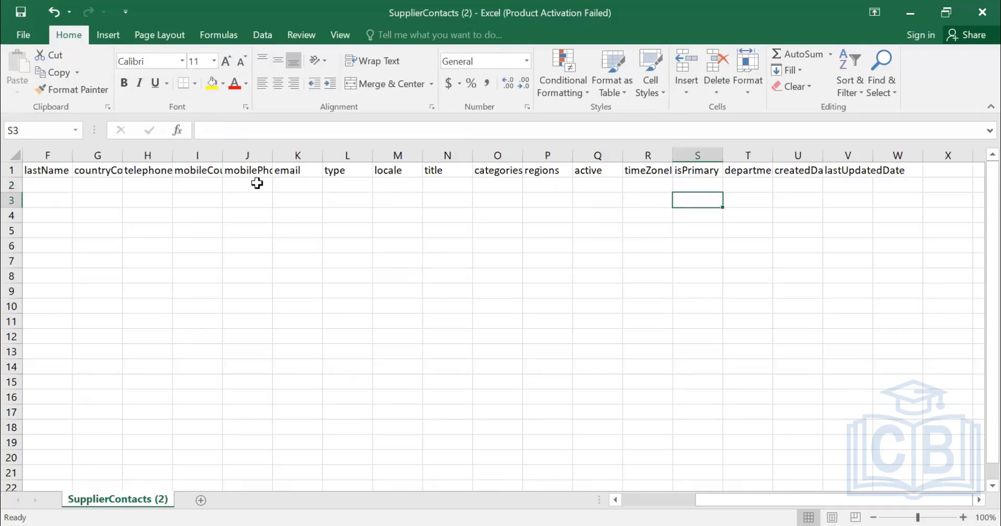
Switch back to SAP Ariba and export the currently available supplier contact data.
key(Home)
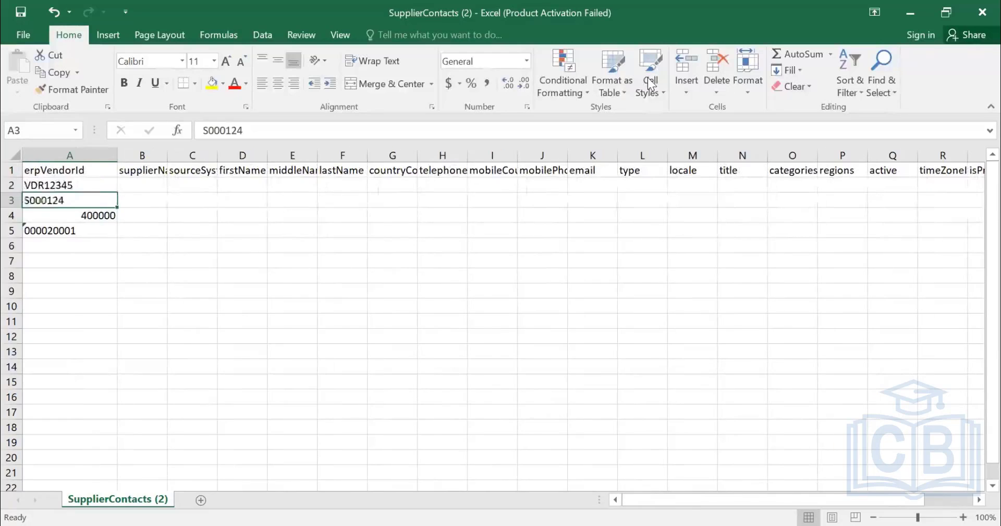
key(alt+Tab)
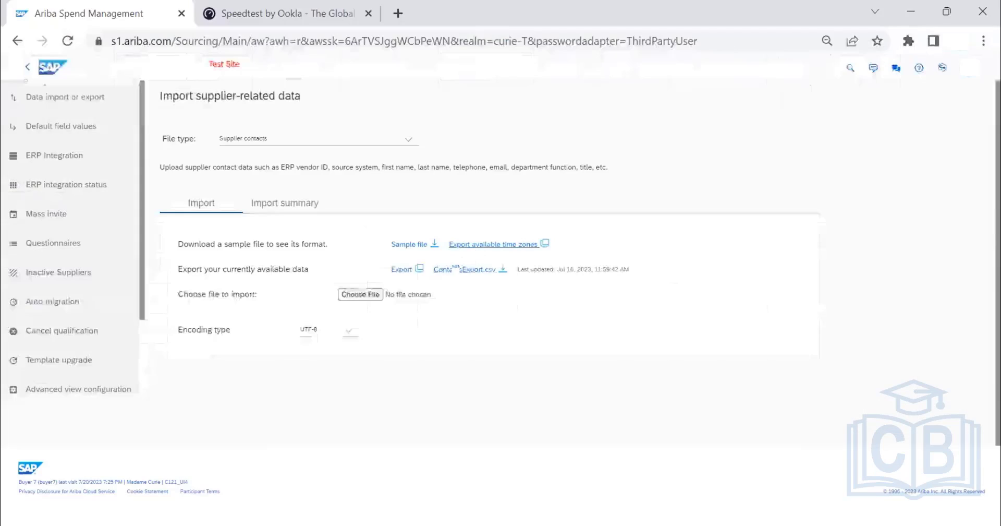
click(405, 270)
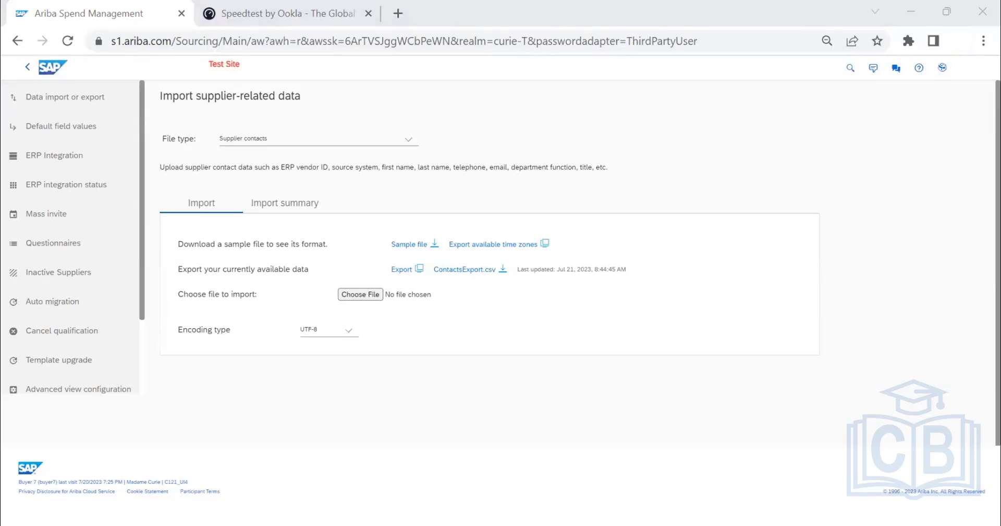
Download ContactsExport.csv from the supplier contacts import page and open it in Excel.
click(465, 272)
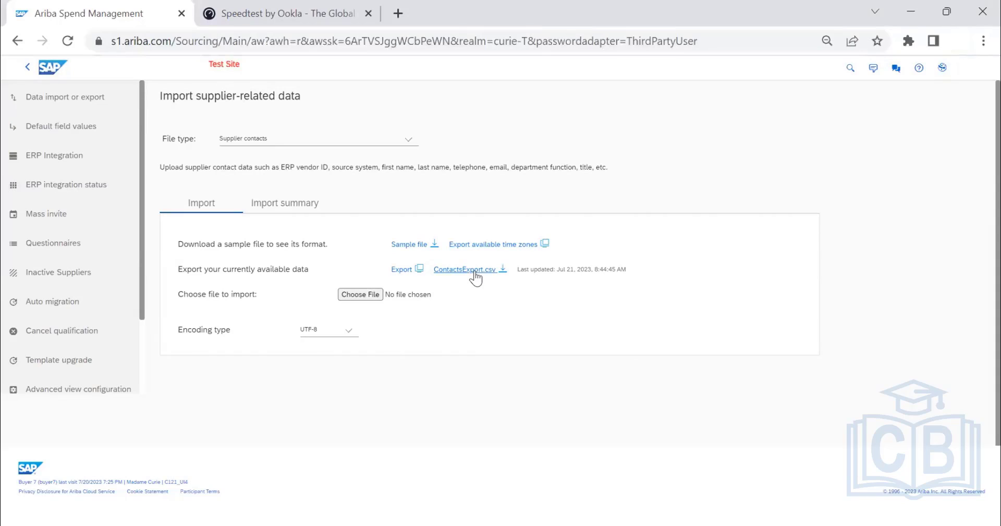
click(486, 271)
click(167, 504)
click(198, 401)
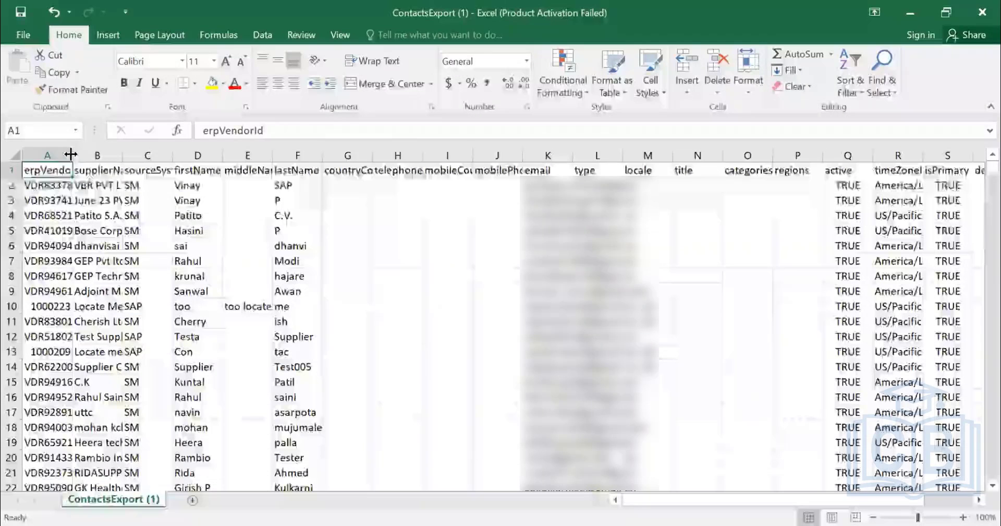
double_click(72, 154)
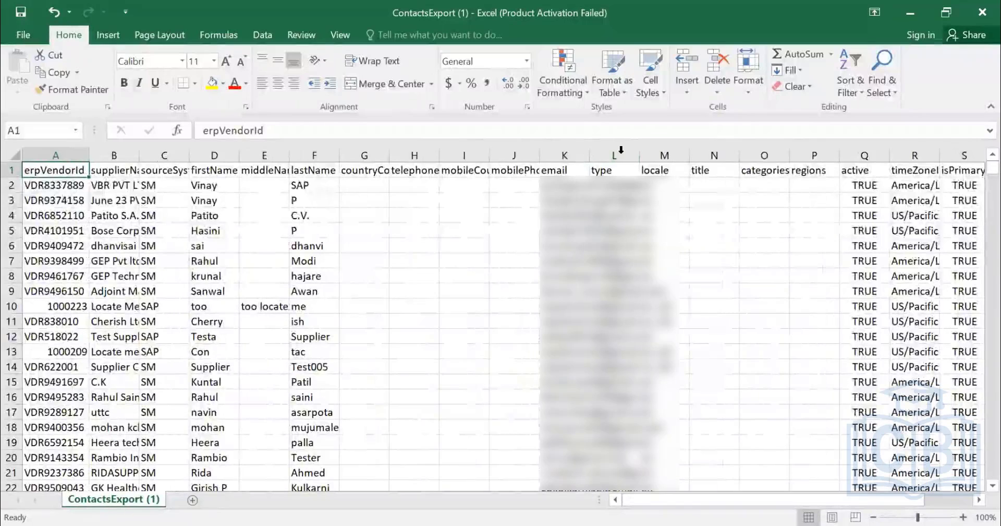
Fit the email column to its contents and examine the VDR-prefixed and numeric erpVendorId values.
double_click(591, 153)
click(41, 184)
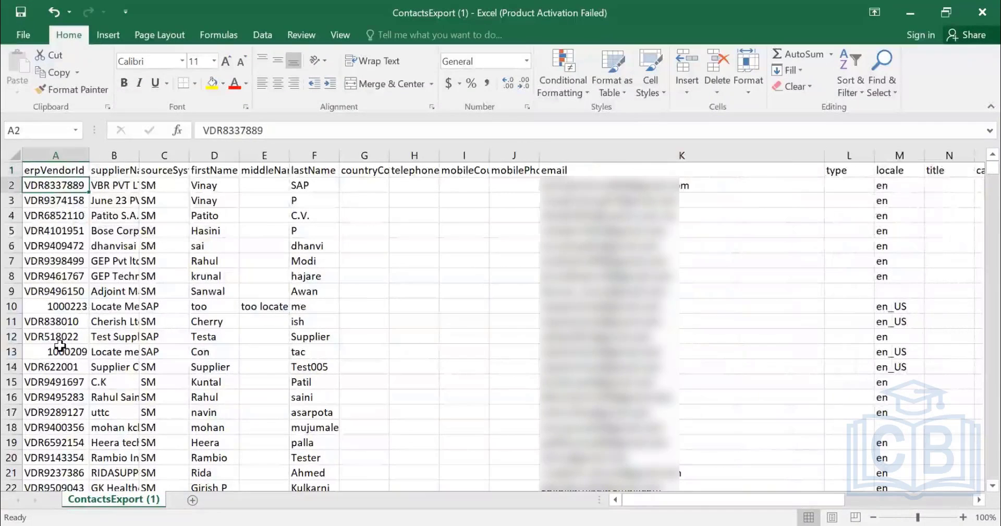
click(50, 307)
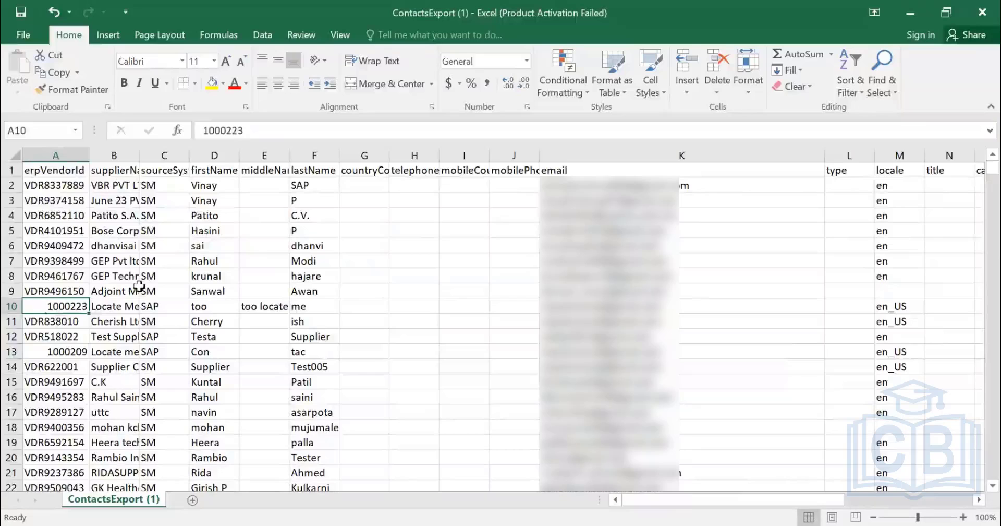
drag(250, 130, 148, 127)
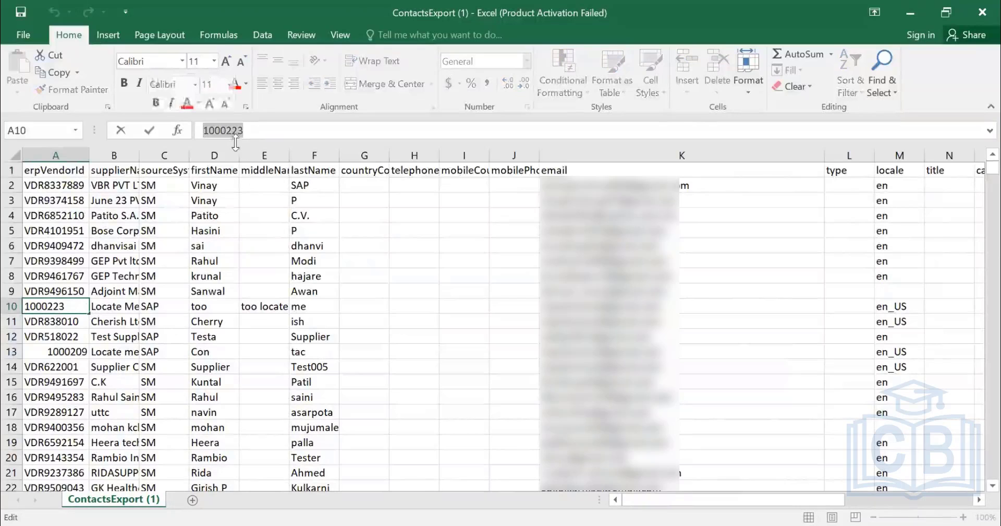
click(61, 352)
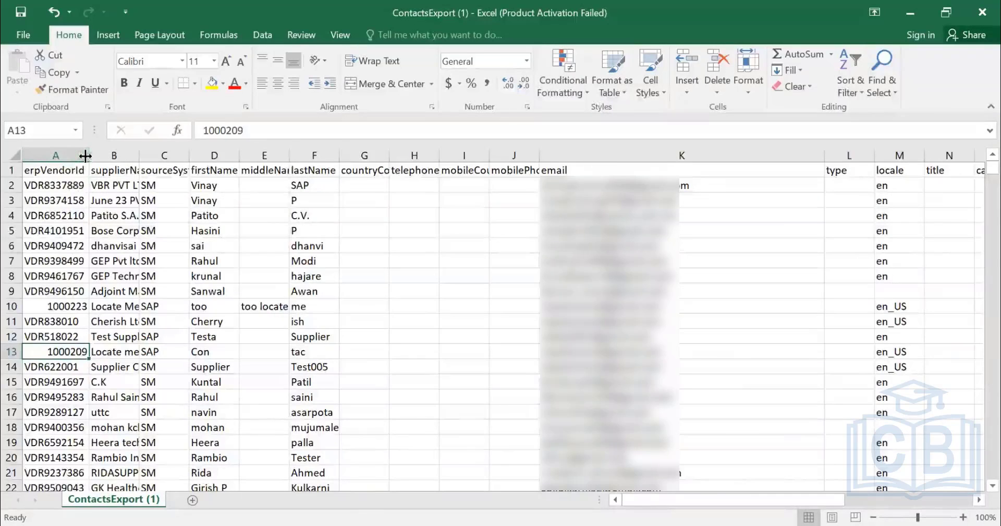
Fit the supplierName and sourceSystem columns to their contents and compare SM and SAP source systems with the vendor IDs.
double_click(139, 157)
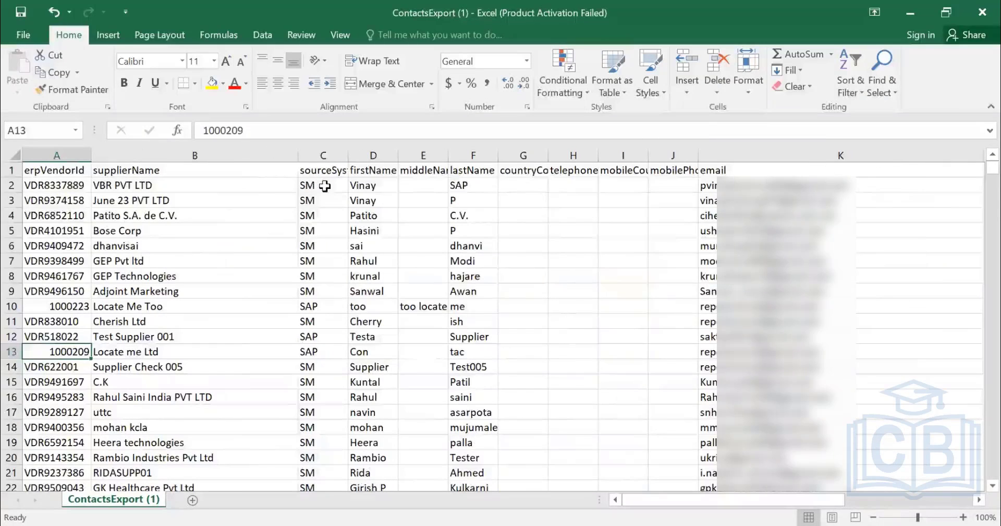
drag(324, 185, 334, 291)
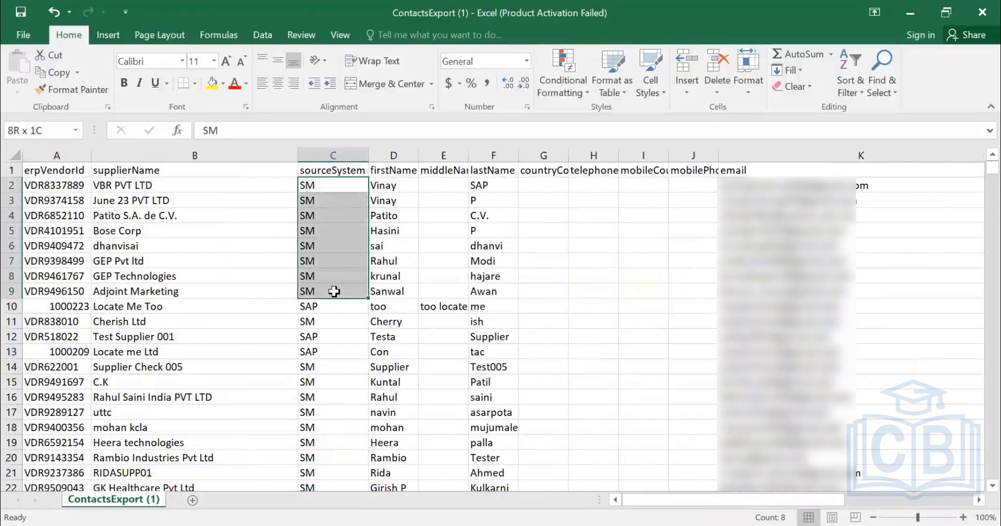
drag(58, 185, 61, 276)
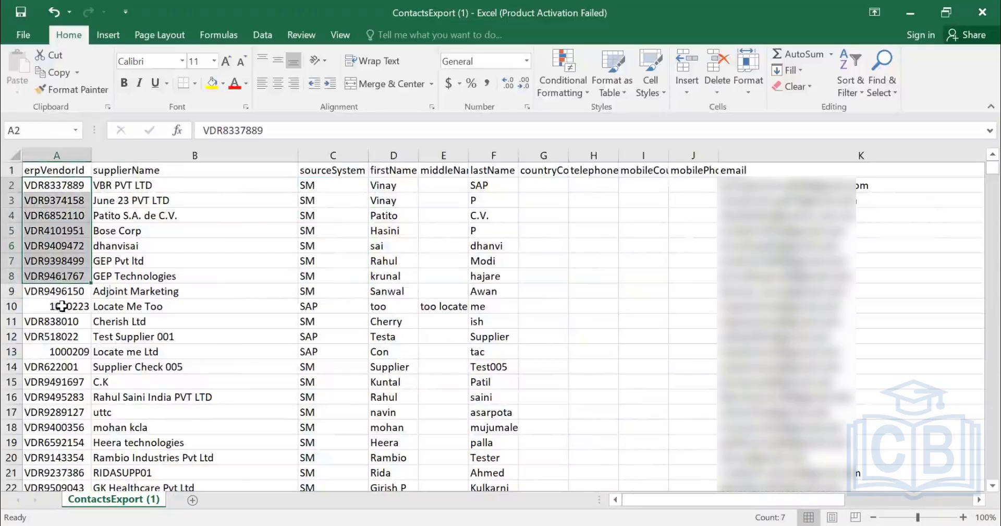
click(62, 306)
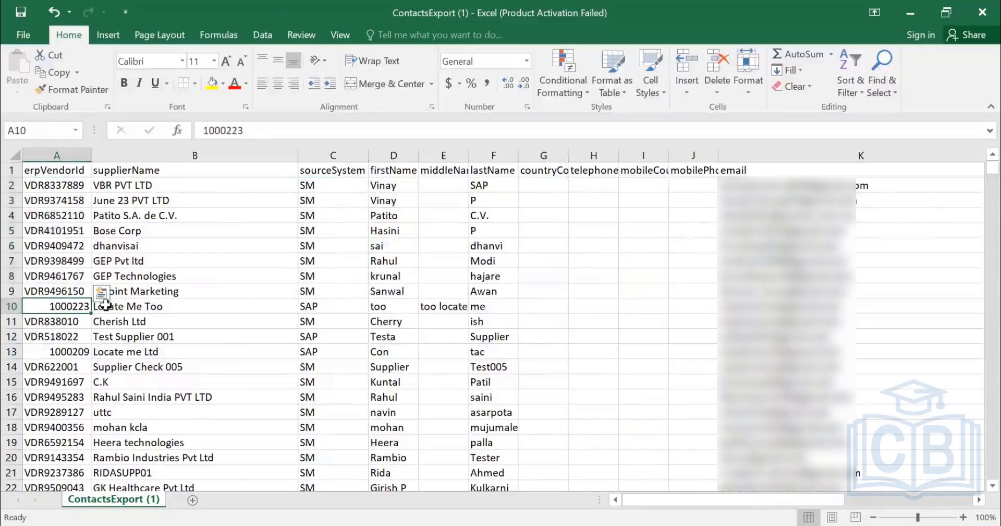
click(315, 308)
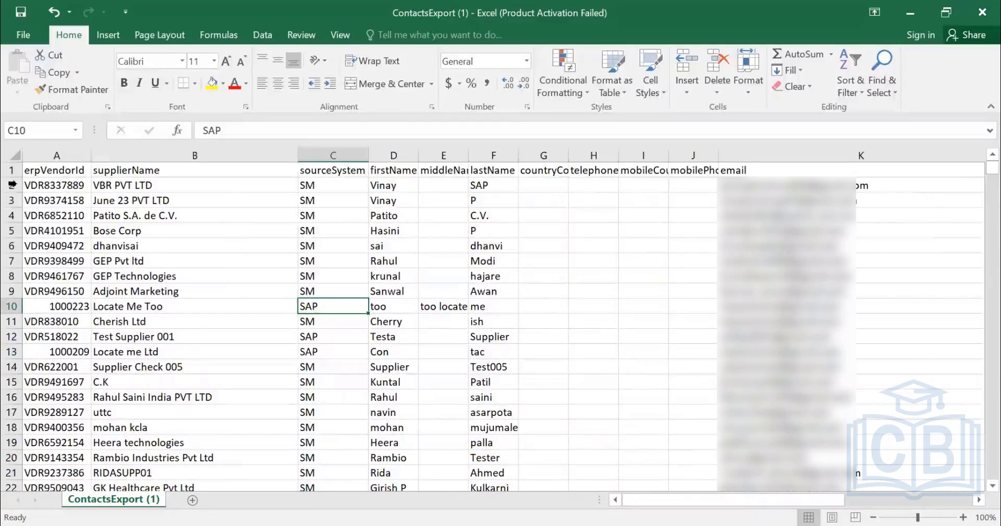
Insert a row below the VBR PVT LTD contact and fill it with a copy of row 2.
click(762, 185)
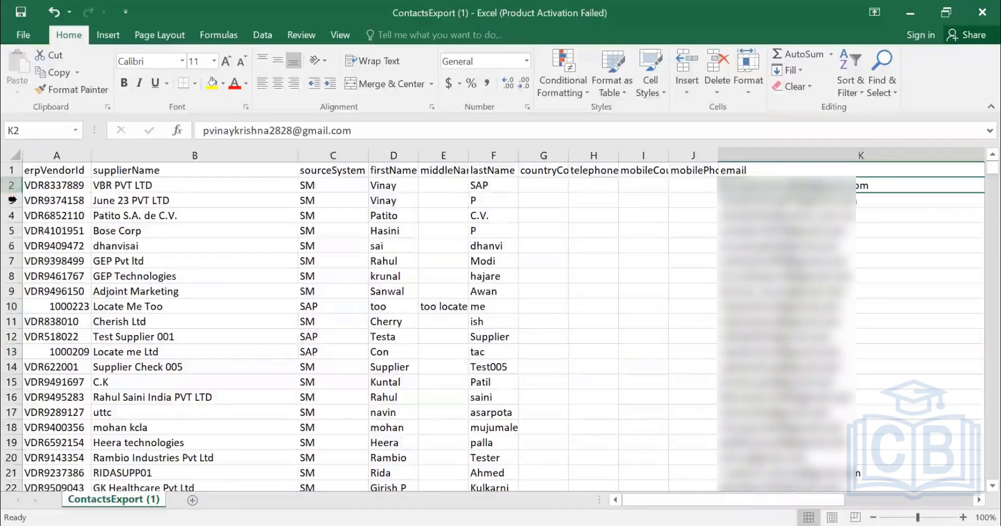
click(11, 200)
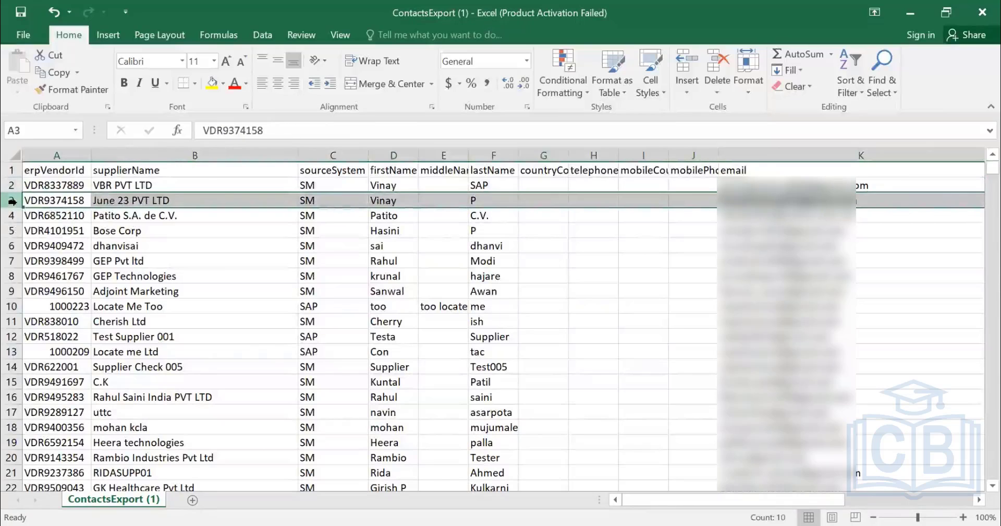
key(ctrl+shift+equal)
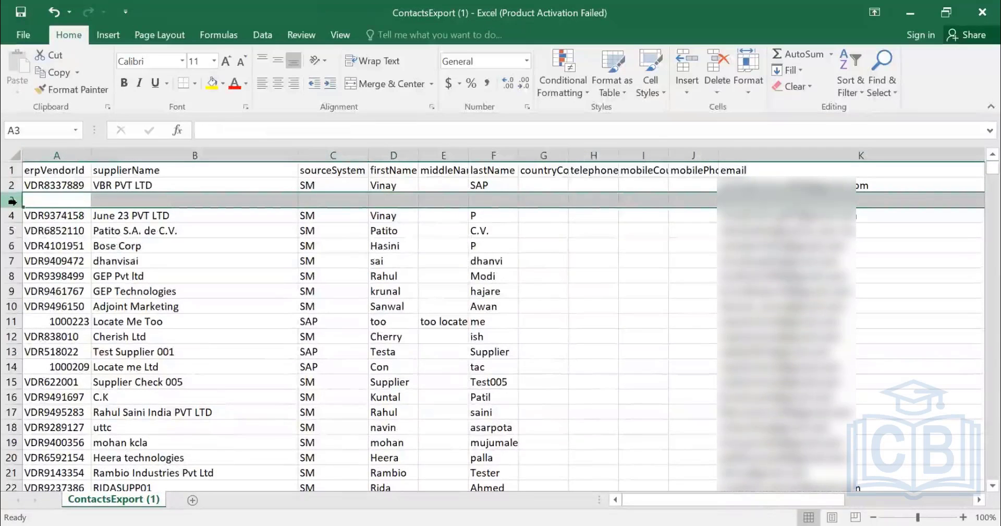
key(ctrl+d)
Set the firstName to Ariba and the lastName to seller in the duplicated VBR PVT LTD row 3.
key(Right)
key(Right)
key(Right)
key(Right)
key(Right)
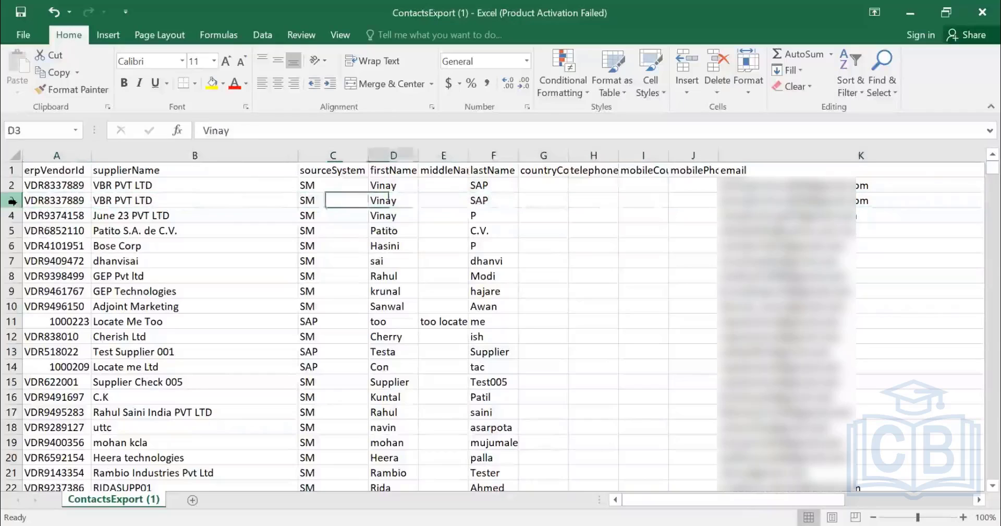
key(Right)
key(Left)
key(Left)
key(Left)
key(Left)
key(Left)
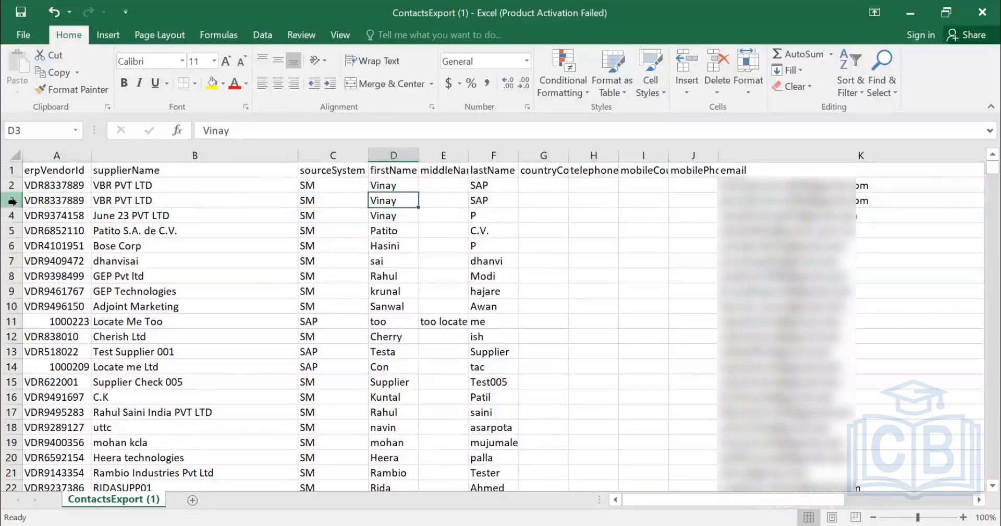
key(Right)
key(Right)
text(ariba)
key(Right)
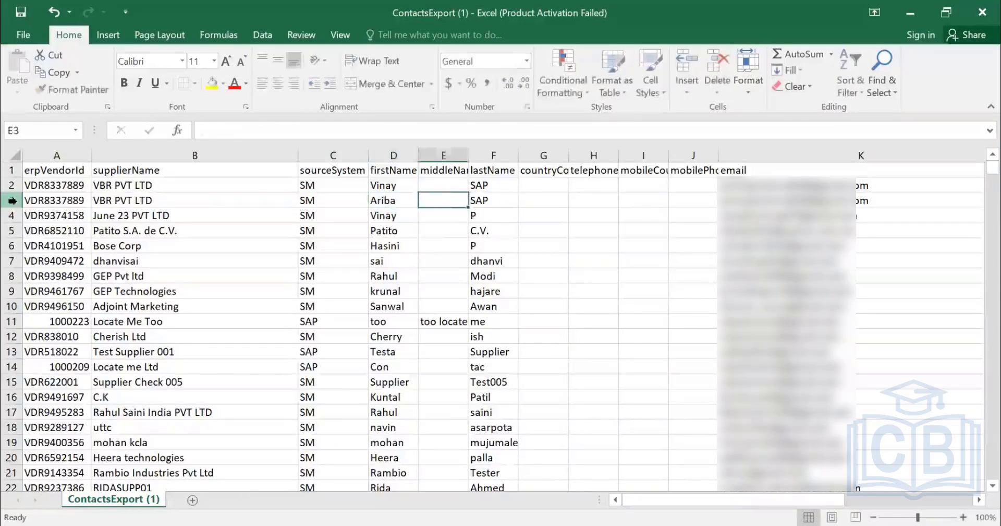
key(Right)
text(seller)
Enter the new contact's e-mail address in the email cell of row 3.
key(Right)
key(Right)
key(Right)
key(Right)
key(Right)
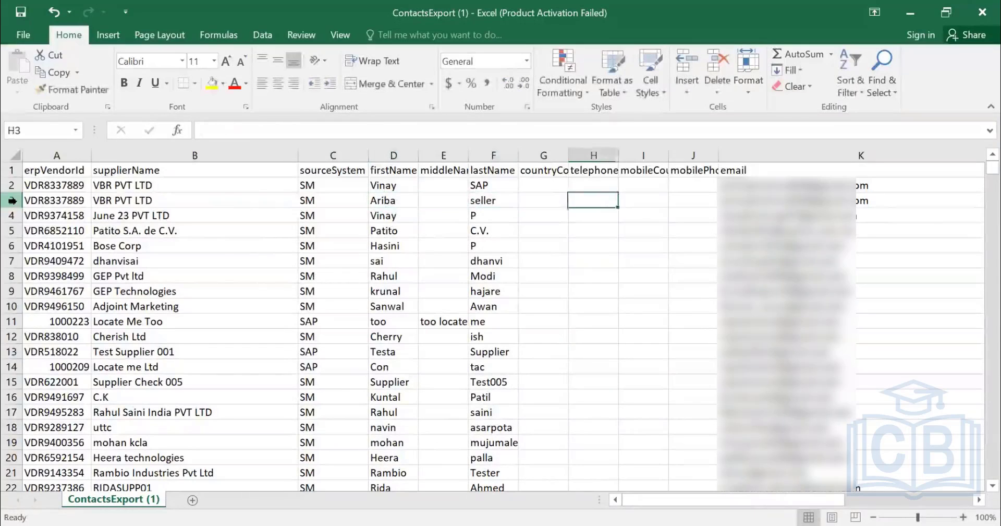
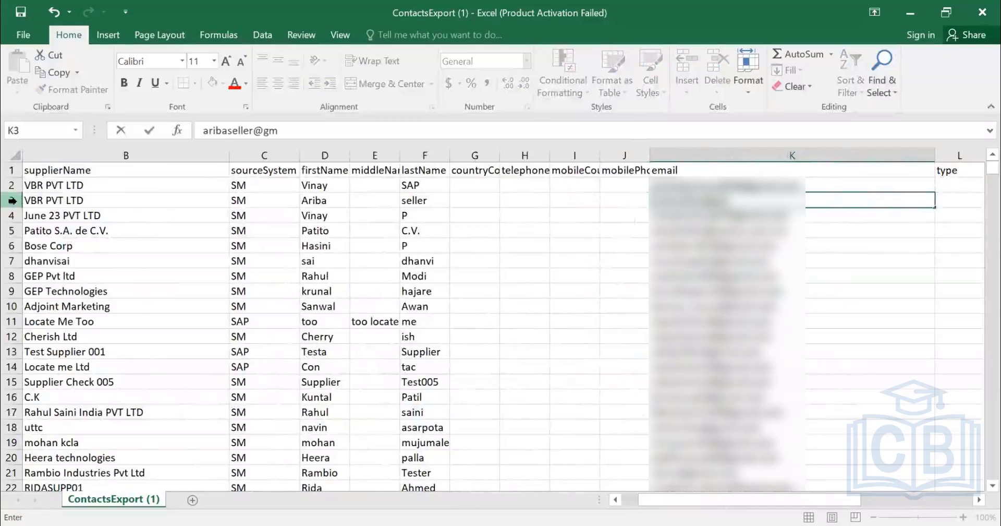
Clear the isPrimary value of the new contact in cell S3.
key(Right)
key(Right)
key(Right)
key(Right)
key(Right)
key(Right)
key(Right)
key(Right)
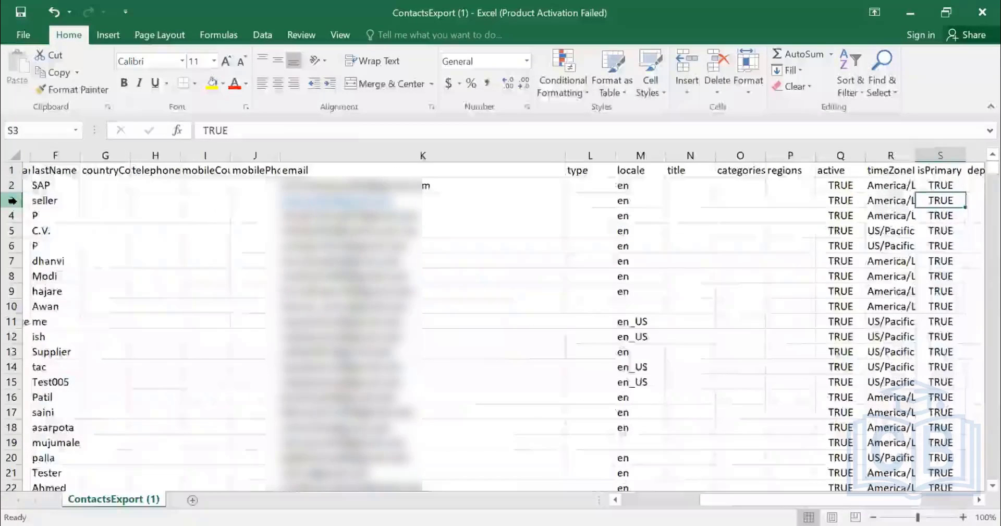
key(Right)
key(Left)
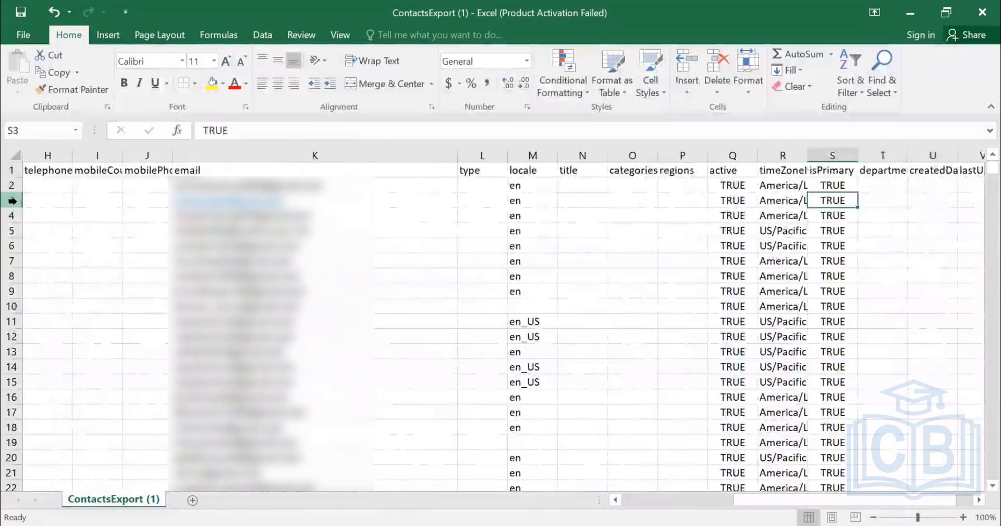
key(Delete)
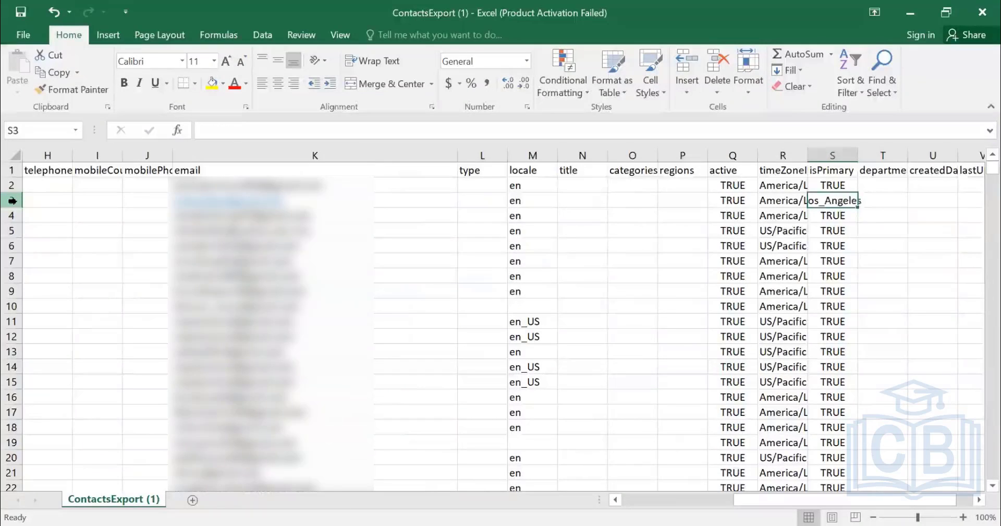
Examine the new contact's remaining fields in row 3, including active, timeZoneId, isPrimary, department, locale and categories.
key(Left)
key(Left)
key(Right)
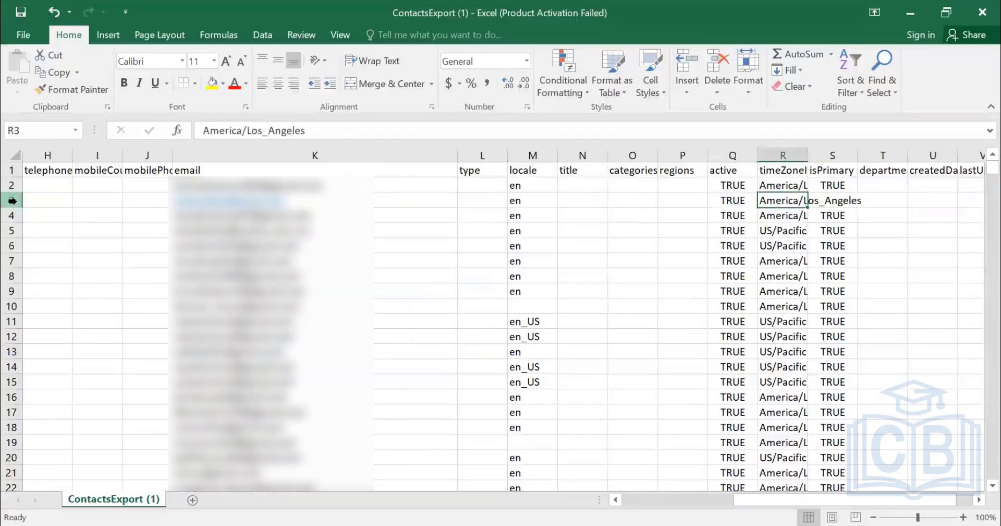
key(Left)
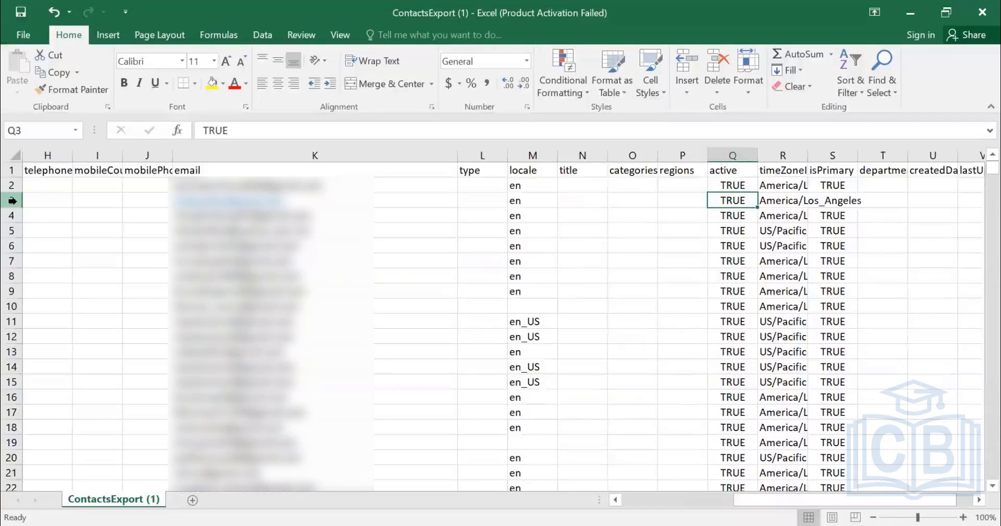
key(Right)
key(Right)
key(Right)
key(Right)
key(Right)
key(Right)
key(Right)
key(Right)
key(Right)
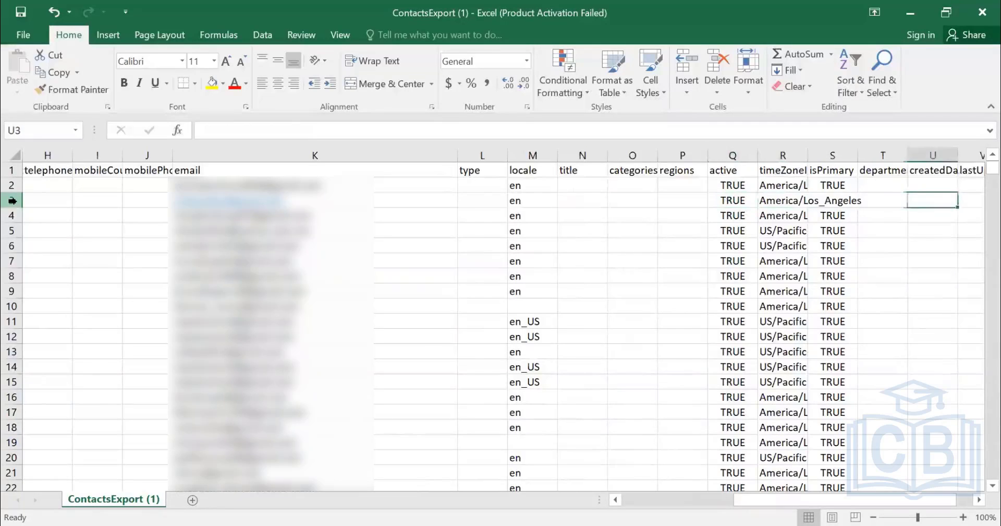
key(Left)
key(Left)
key(Left)
key(Left)
key(Left)
key(Left)
key(Left)
key(Left)
key(Left)
key(Left)
key(Left)
key(Left)
key(Left)
key(Left)
key(Left)
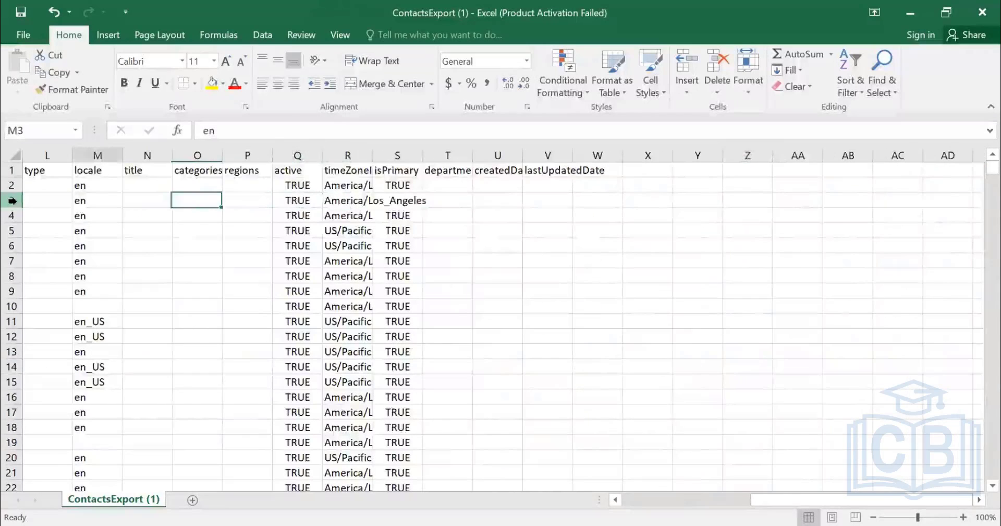
key(Left)
key(Left)
key(Left)
key(Left)
key(Left)
key(Left)
key(Left)
key(Left)
key(Left)
key(Left)
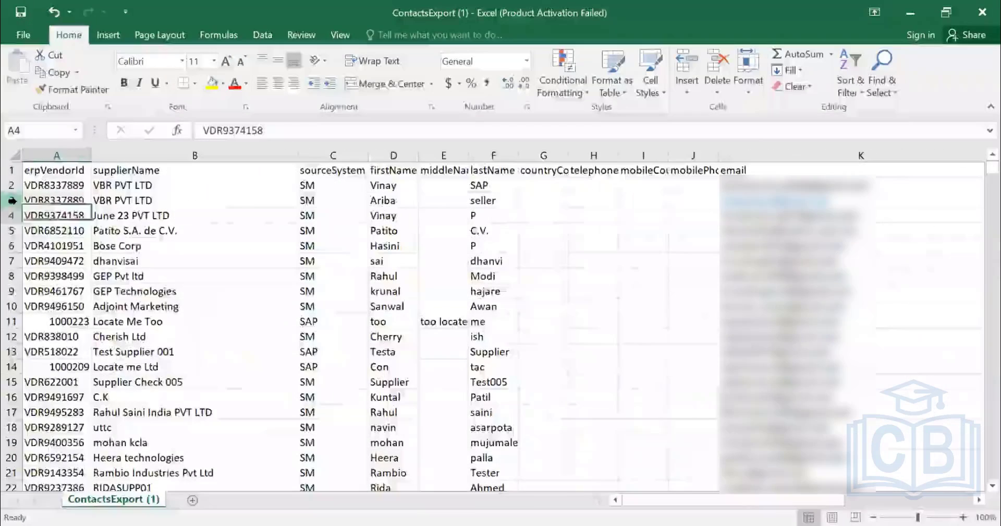
key(Down)
key(shift+space)
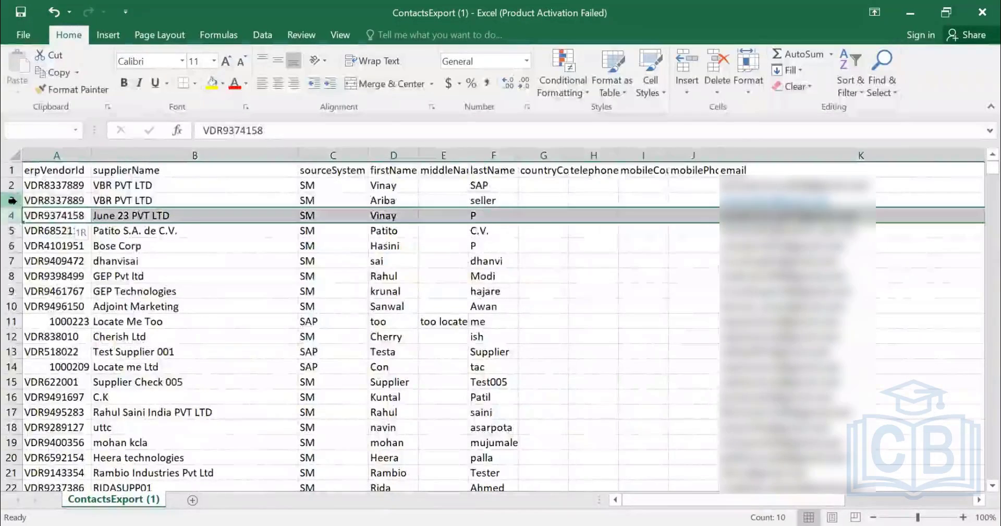
key(ctrl+Down)
key(ctrl+Up)
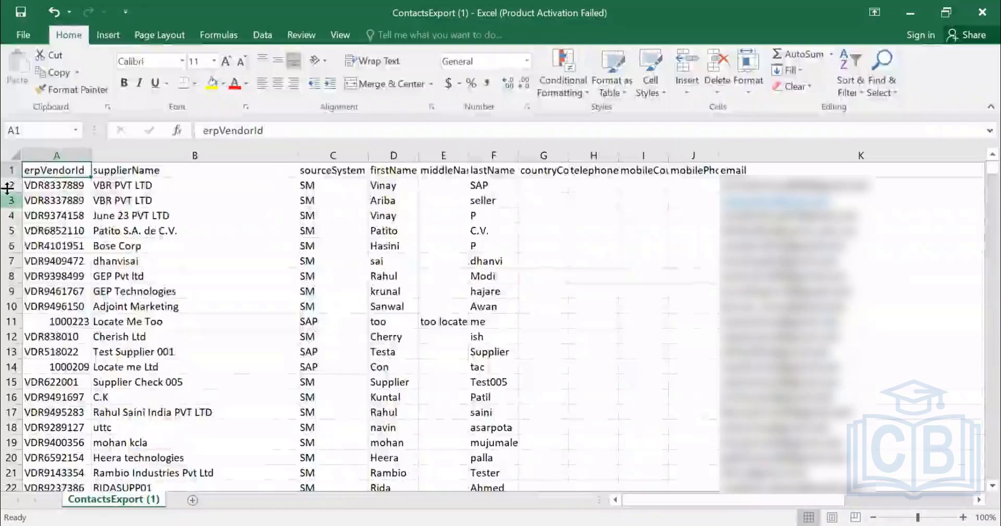
Search the sheet for the new contact's e-mail user name and go through the matching records.
key(ctrl+f)
key(Return)
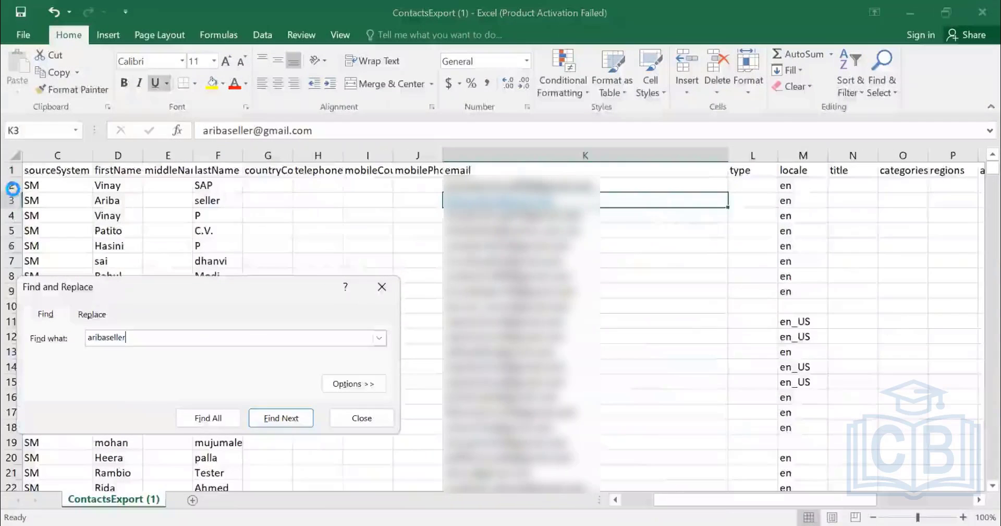
key(Return)
key(Return)
key(Return)
key(Return)
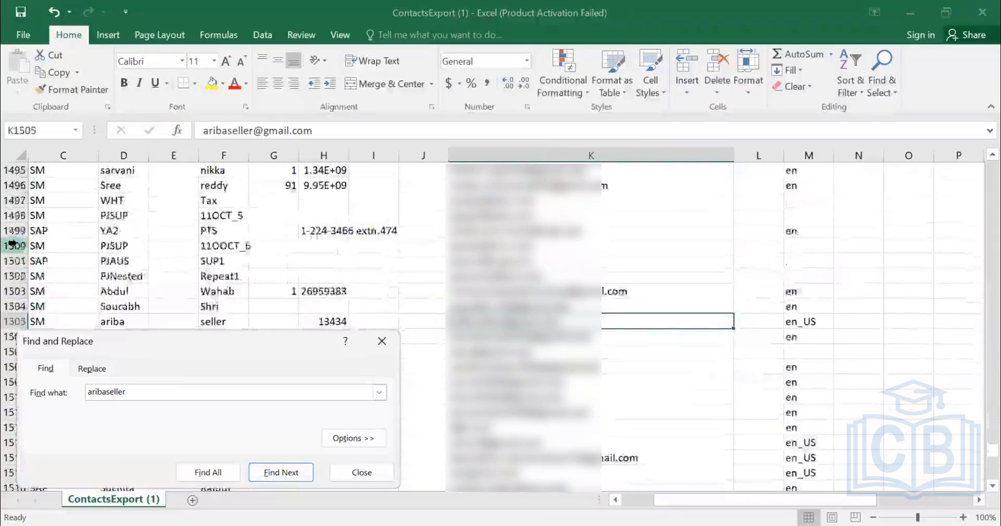
Find the aribaseller supplier's contact record in row 1002 and insert a blank row directly below it.
key(Return)
key(Return)
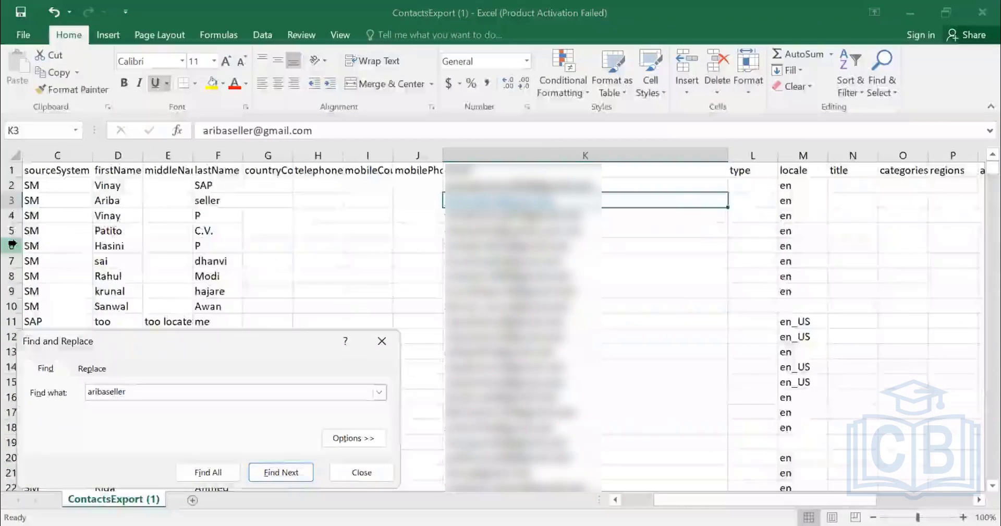
key(Return)
key(Escape)
key(Left)
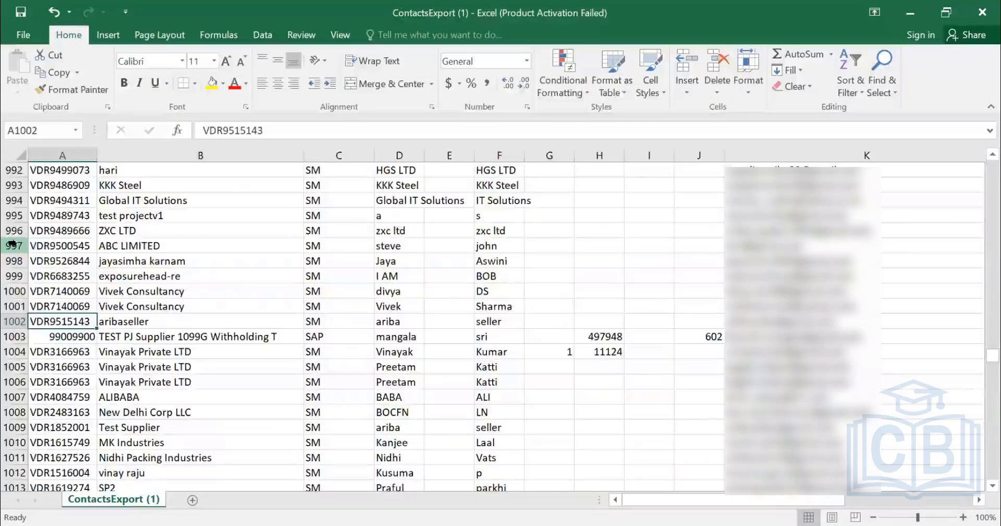
key(Down)
key(shift+space)
key(ctrl+shift+plus)
key(Left)
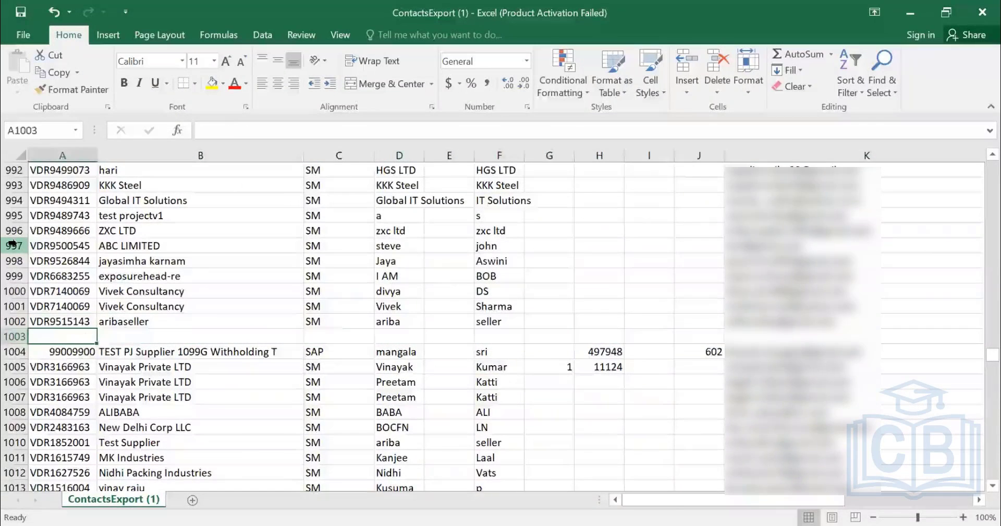
Copy the vendor ID, supplier name, source system, first name and last name from row 1002 down into row 1003.
key(ctrl+d)
key(Right)
key(ctrl+d)
key(Right)
key(ctrl+Right)
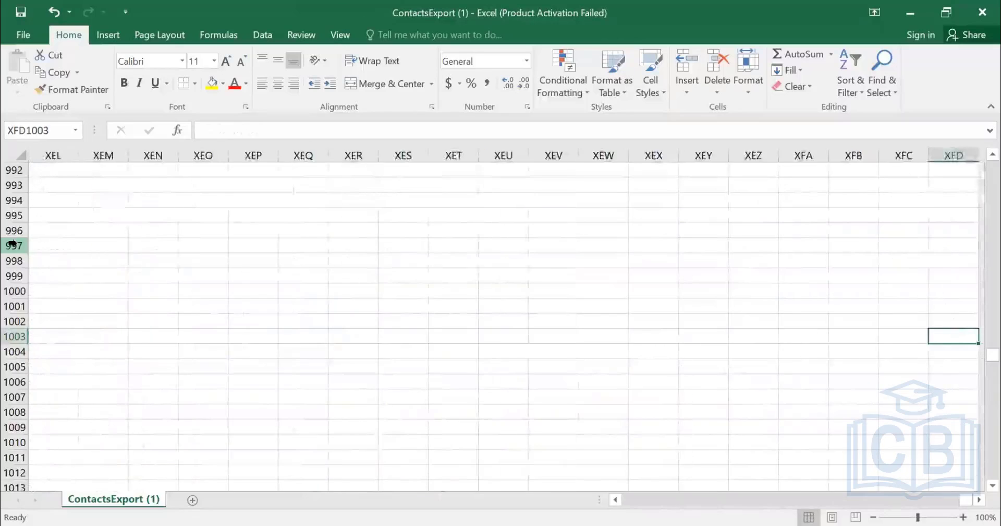
key(Home)
key(Right)
key(Right)
key(ctrl+d)
key(Right)
key(ctrl+d)
key(Right)
key(Right)
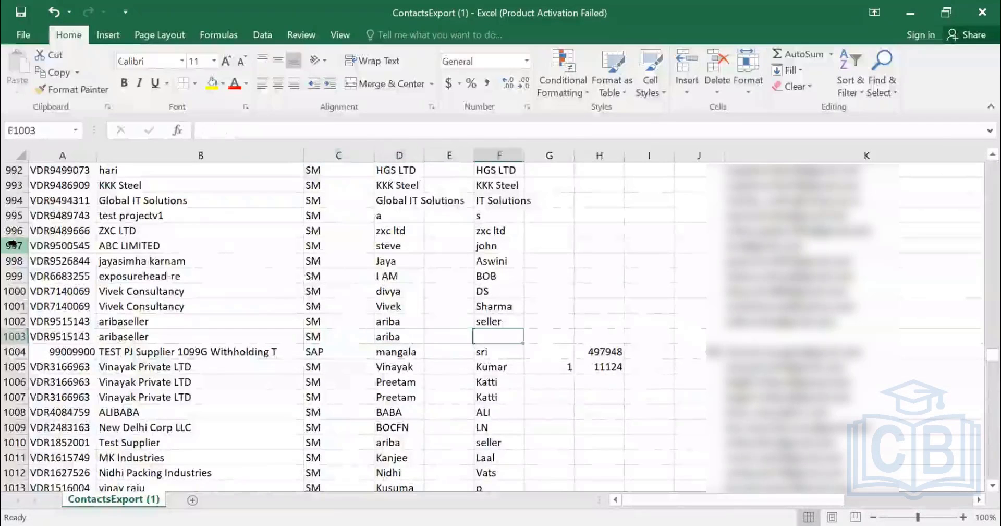
key(ctrl+d)
Enter the new contact's e-mail address in K1003 and set the locale in M1003 to en.
key(Right)
key(Right)
key(Right)
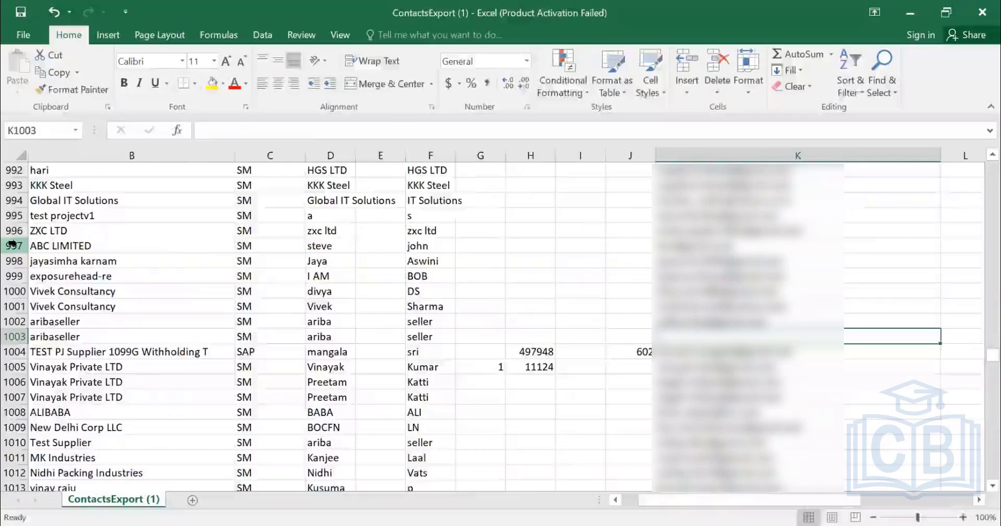
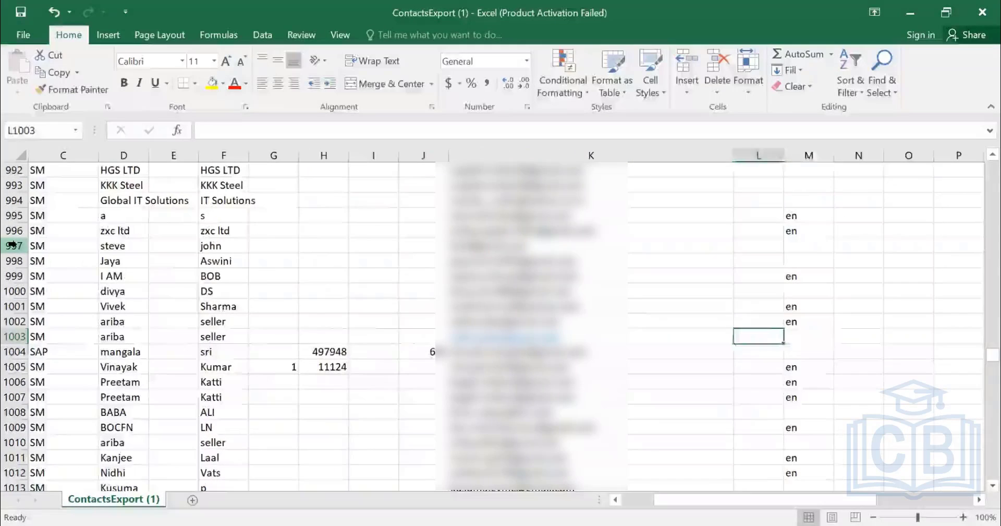
key(Right)
text(en)
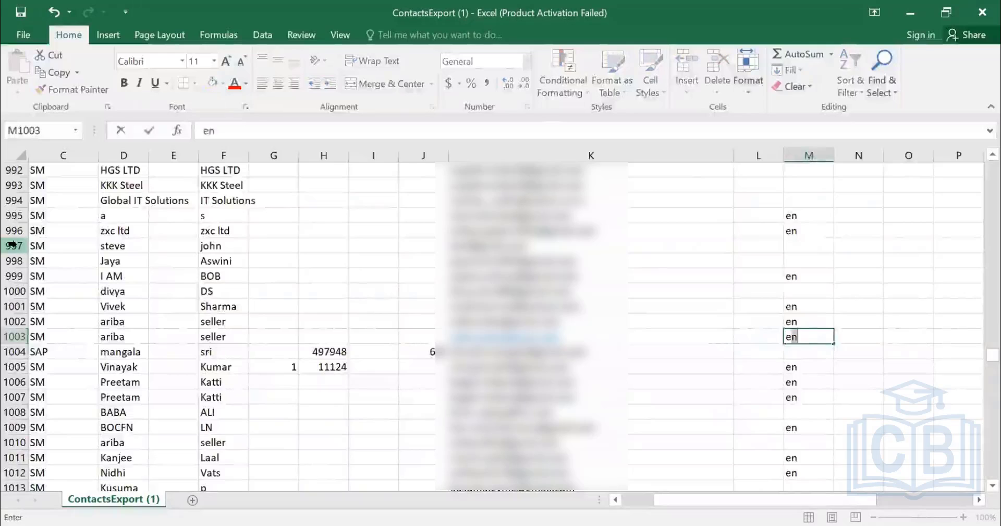
key(Right)
key(Right)
key(Right)
key(Right)
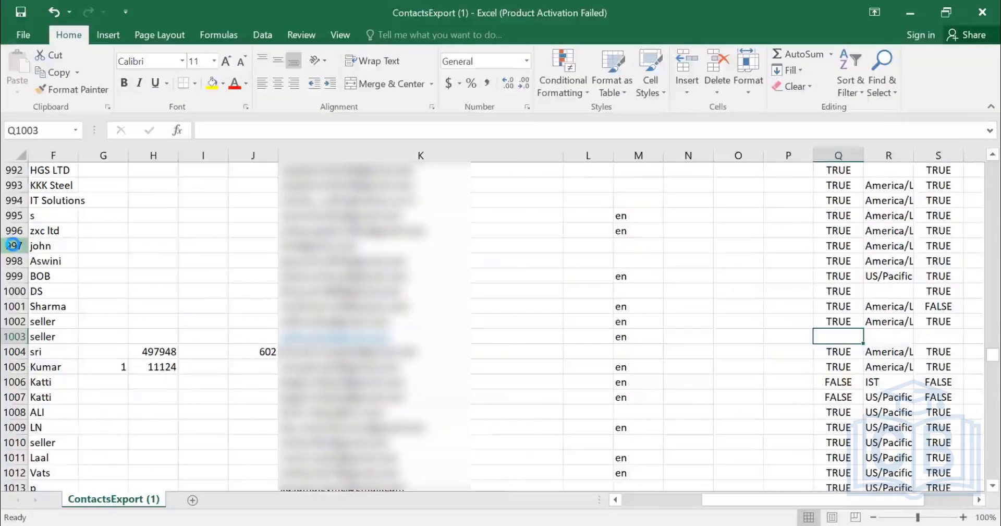
Set the new contact's active value to TRUE, timeZoneId to America/Los_Angeles and isPrimary to TRUE in row 1003.
text(TRUE)
key(Right)
text(America/Los_Angeles)
key(Right)
text(TRUE)
key(Right)
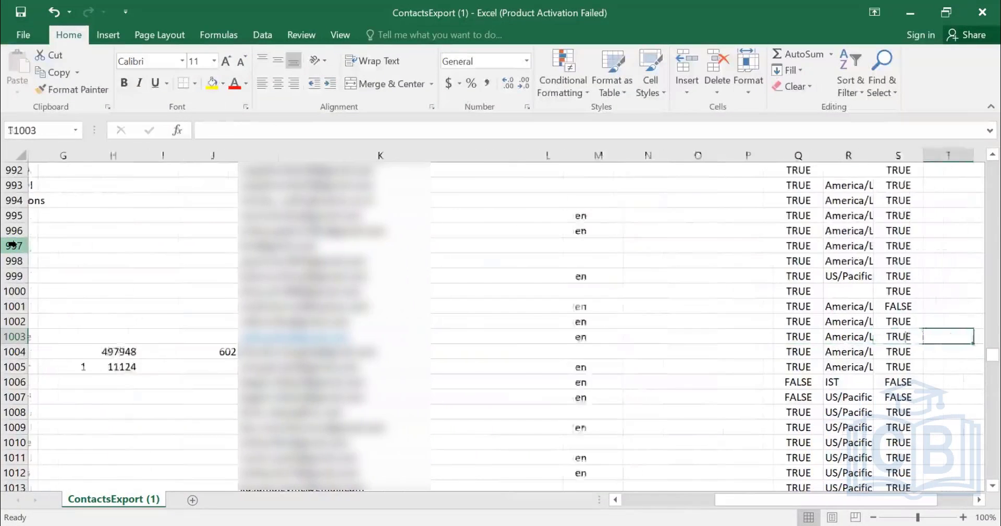
key(Right)
key(Left)
key(Left)
key(Left)
key(Left)
key(Left)
key(Right)
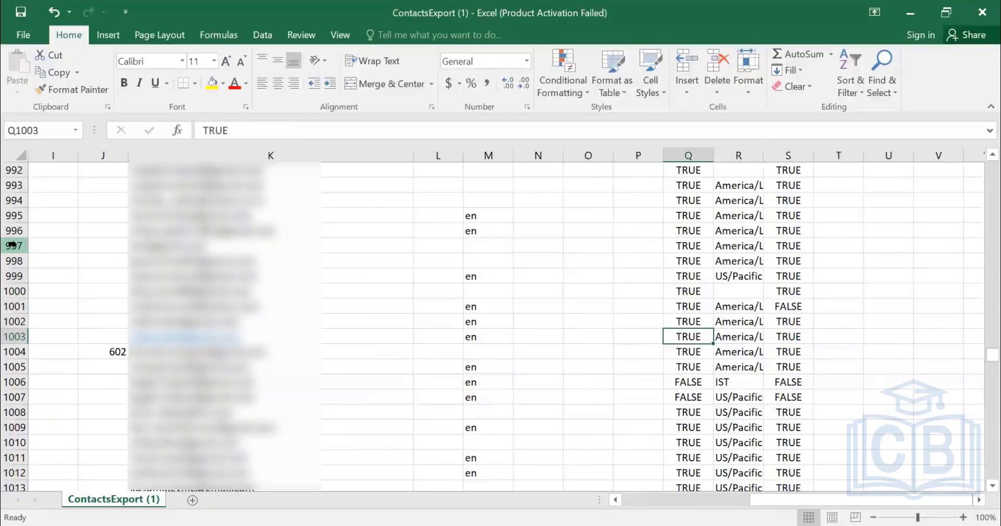
text(F)
key(Escape)
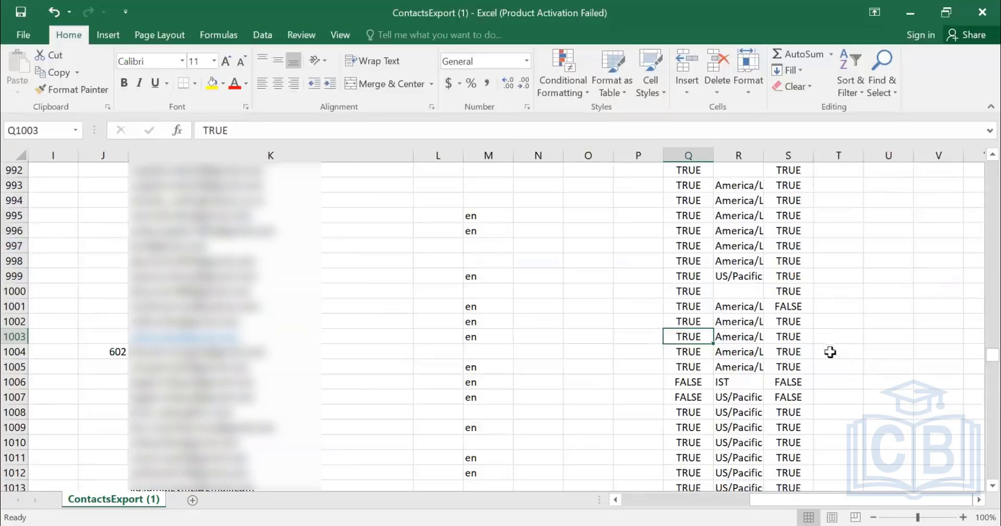
Delete all contact rows between the header row and the first aribaseller record, rows 2 to 1001.
scroll(820, 349, up, 20)
scroll(817, 348, up, 8)
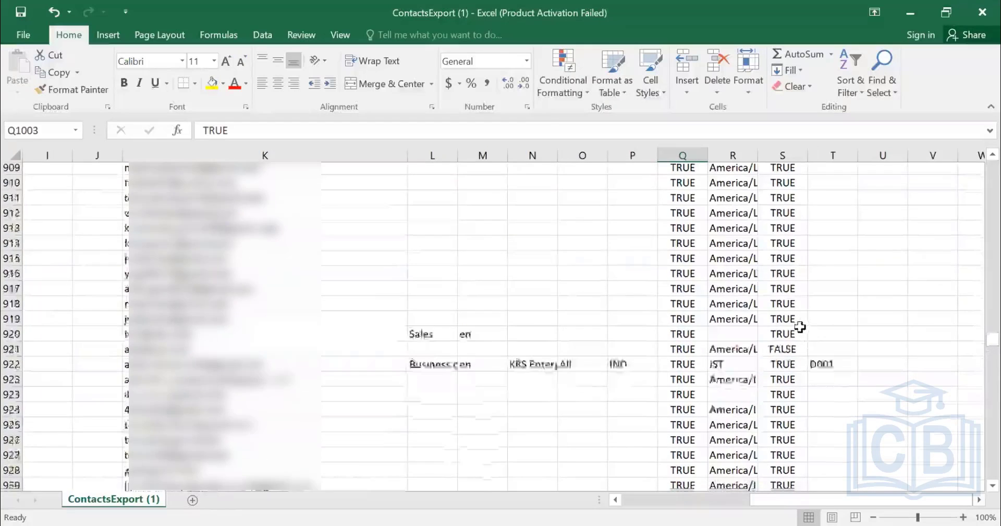
scroll(798, 326, down, 16)
scroll(799, 326, down, 5)
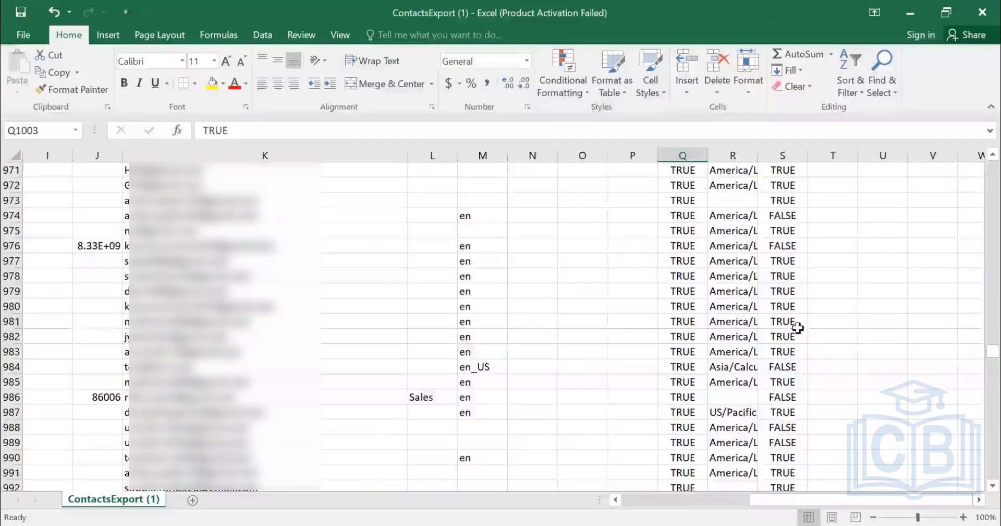
key(Left)
key(Left)
key(Left)
key(Left)
key(Left)
key(Left)
key(Home)
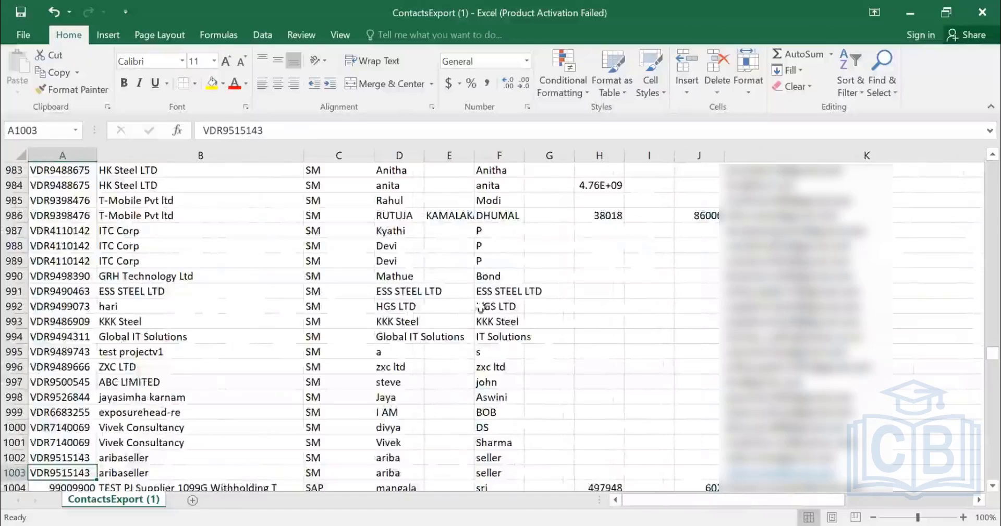
scroll(135, 355, down, 1)
scroll(134, 356, down, 1)
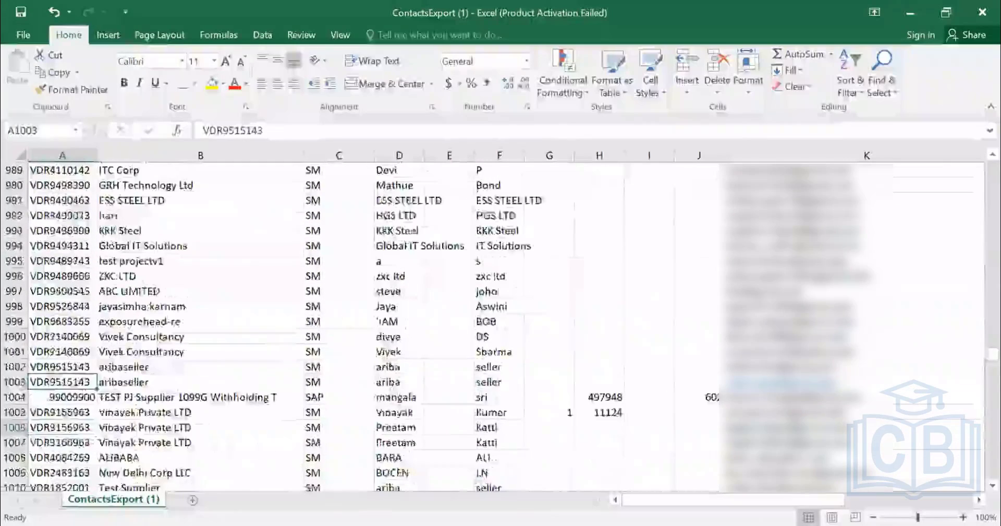
click(12, 351)
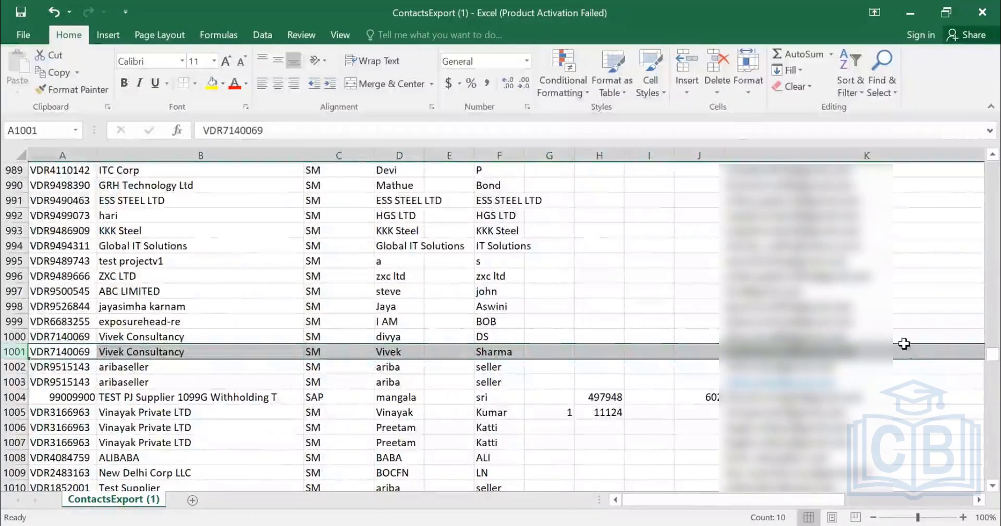
key(ctrl+shift+Up)
key(shift+Down)
key(ctrl+minus)
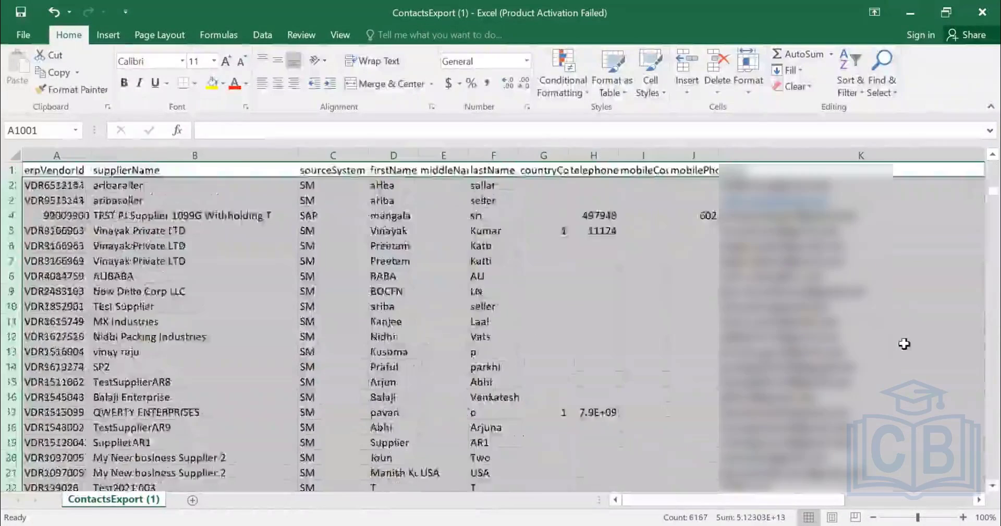
Delete all contact rows below the two aribaseller records, from row 4 to the last filled row.
key(Left)
key(ctrl+Up)
key(ctrl+Up)
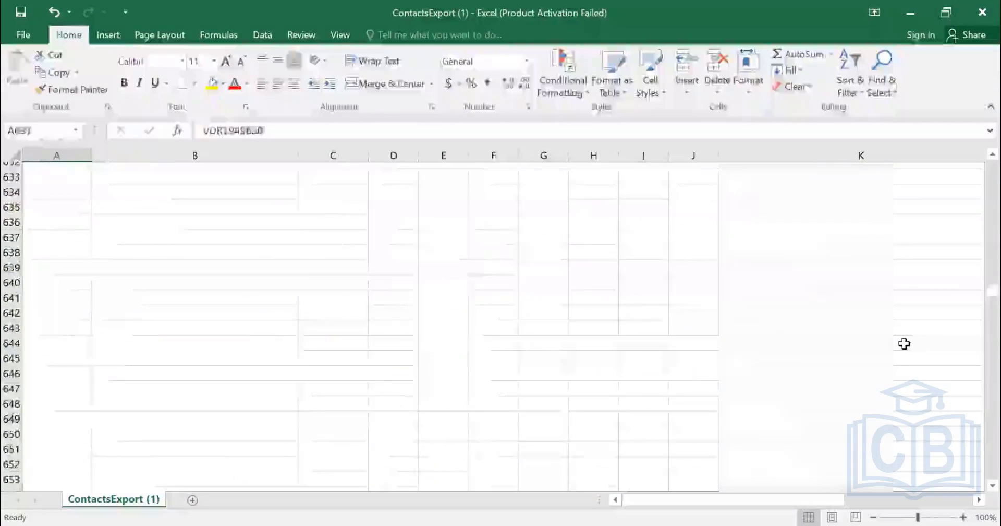
key(Down)
key(Down)
key(Down)
key(shift+space)
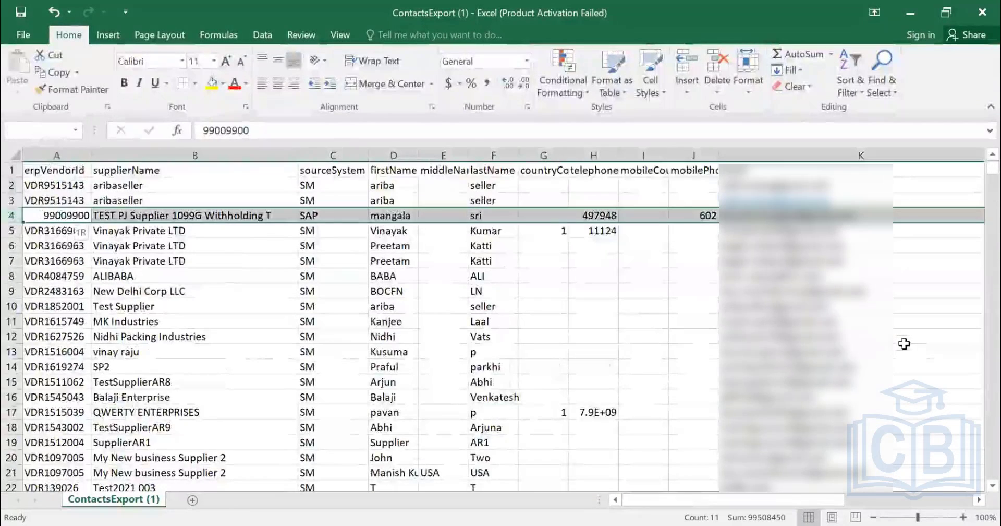
key(ctrl+shift+Down)
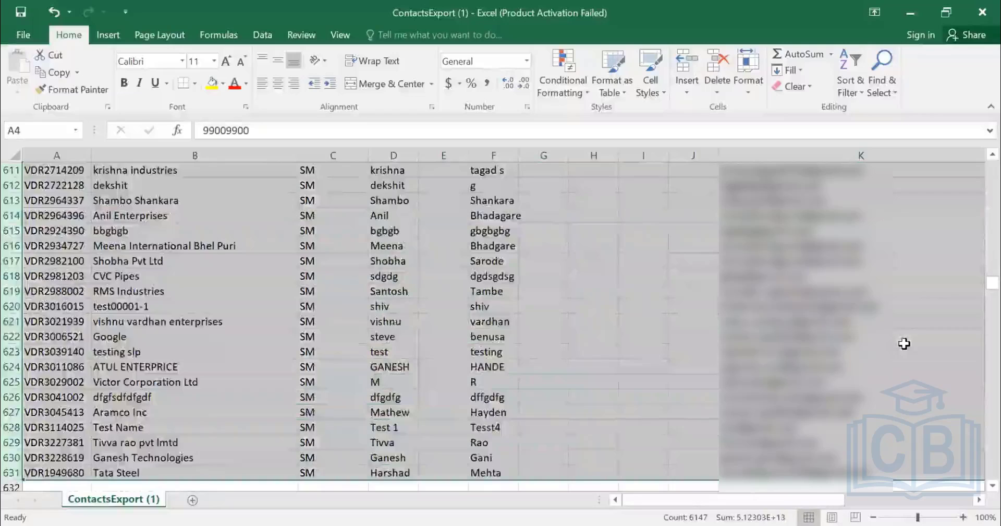
scroll(665, 300, up, 6)
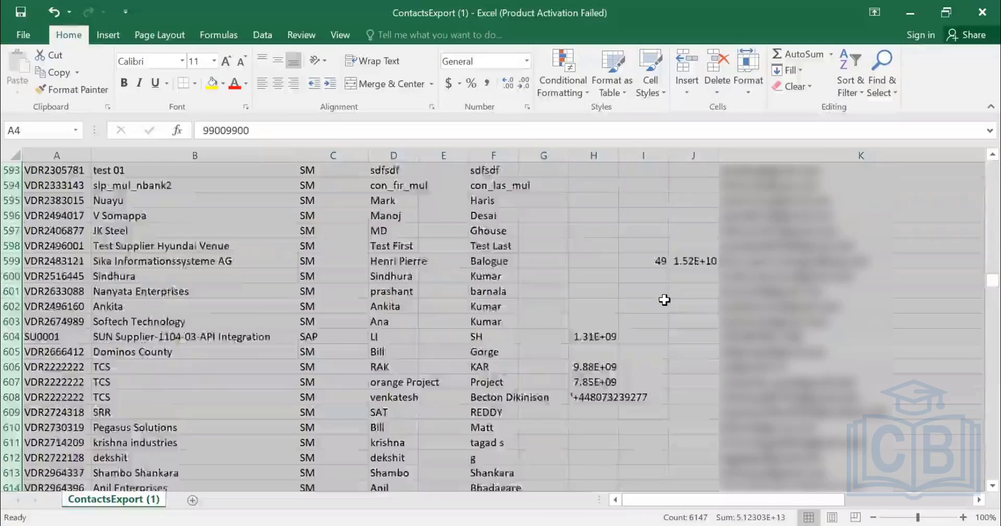
scroll(664, 300, up, 6)
key(ctrl+minus)
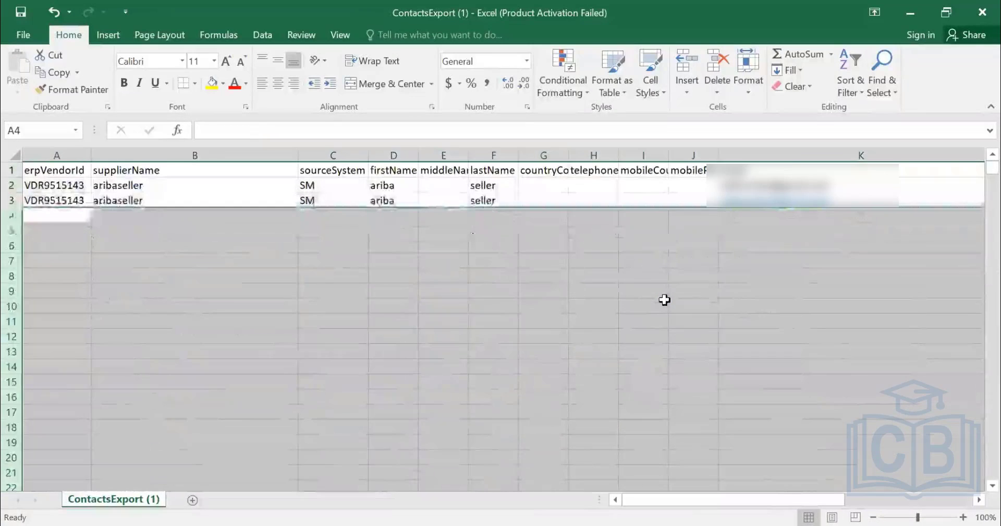
key(ctrl+Home)
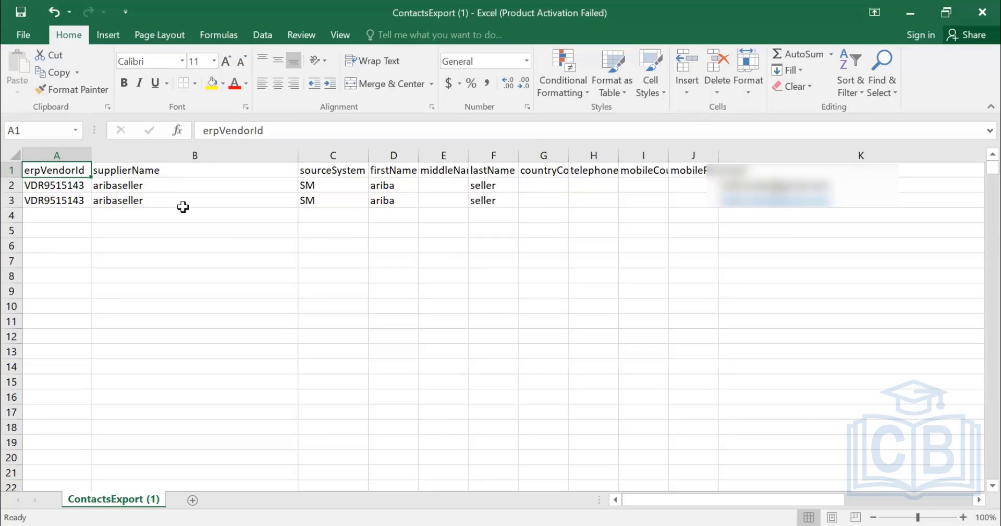
Add a 2 before the @ sign of the new contact's e-mail address in cell K3.
click(854, 200)
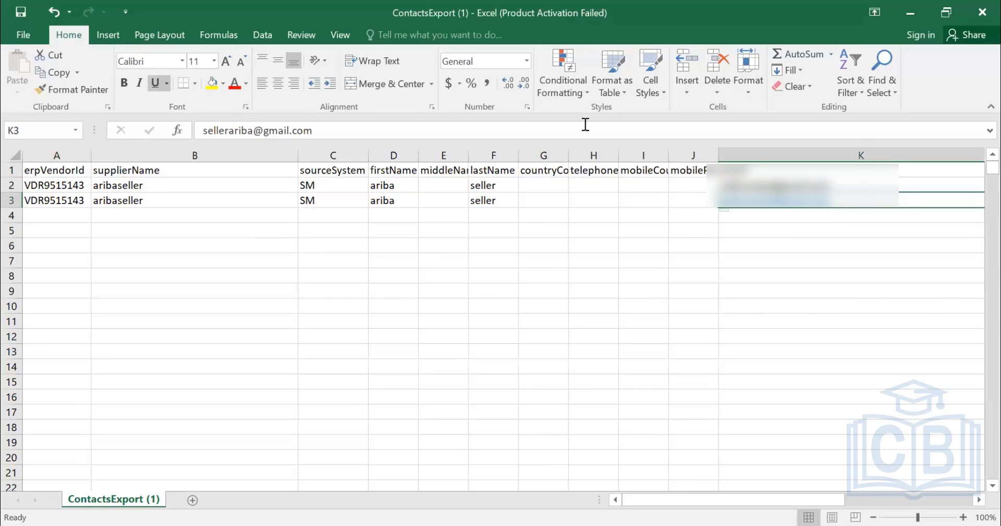
click(249, 130)
text(2)
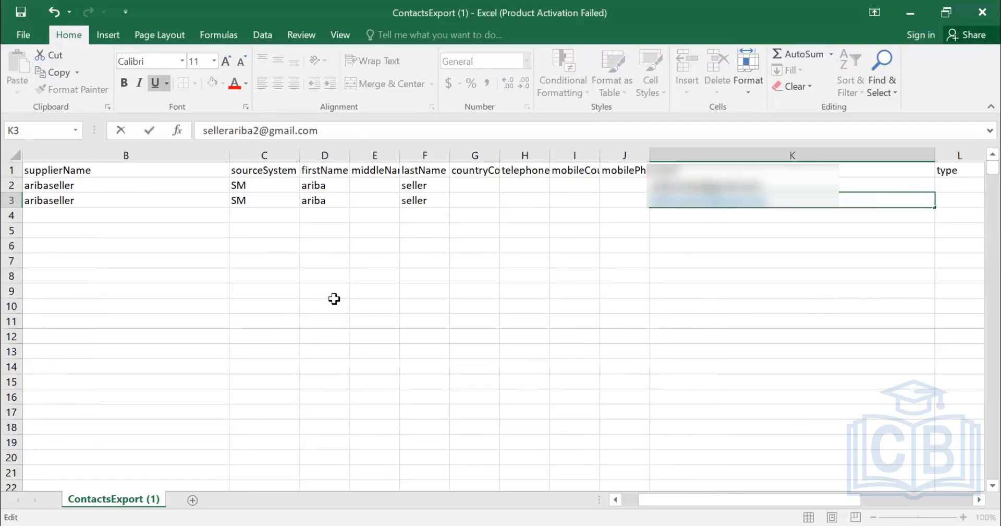
key(Return)
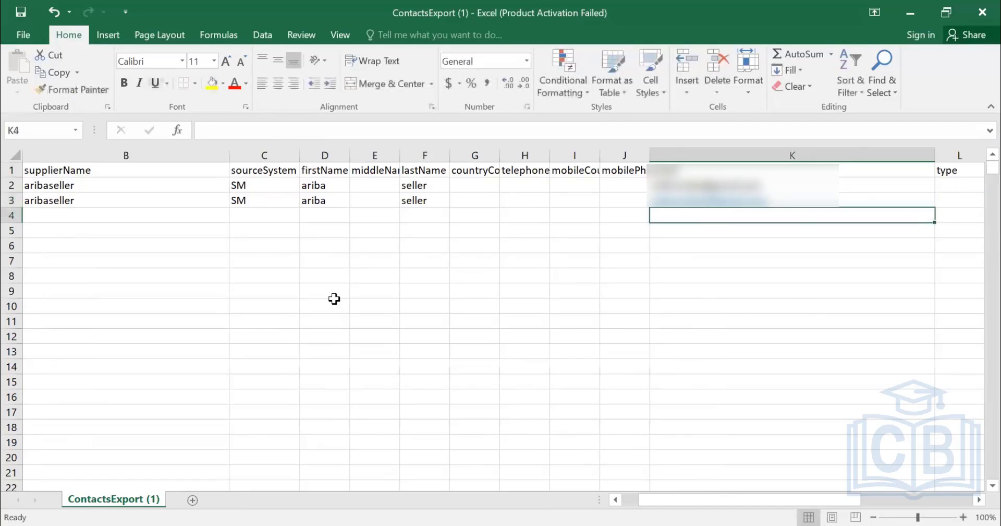
Review the new contact's values in row 3 across the type, locale, active and timeZoneId columns.
key(Up)
key(Right)
key(Right)
key(Right)
key(Right)
key(Right)
key(Right)
key(Right)
key(Right)
key(Right)
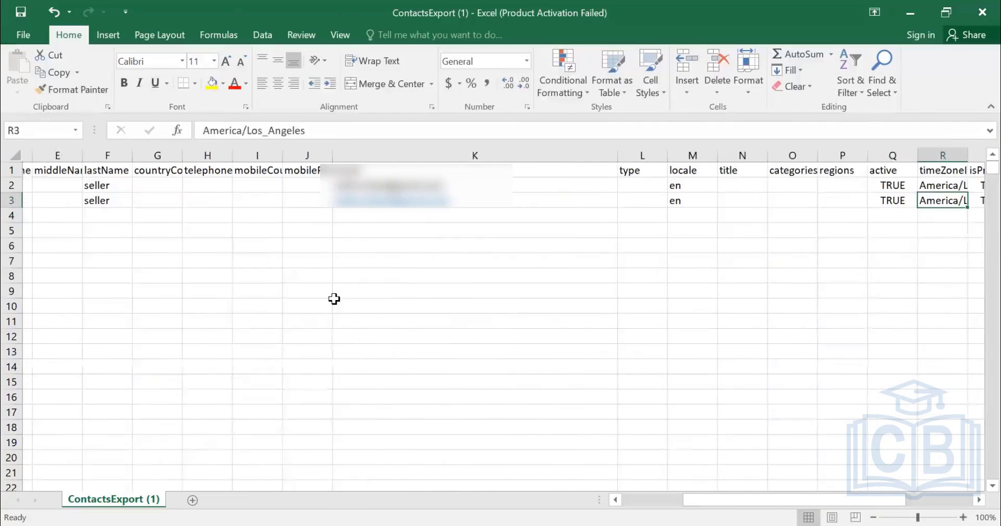
key(Left)
key(Left)
key(Left)
key(Left)
key(Left)
key(Left)
key(Left)
key(Left)
key(Left)
key(Left)
key(Left)
key(Left)
key(Left)
key(Left)
key(Left)
key(Left)
key(Left)
key(Left)
key(Left)
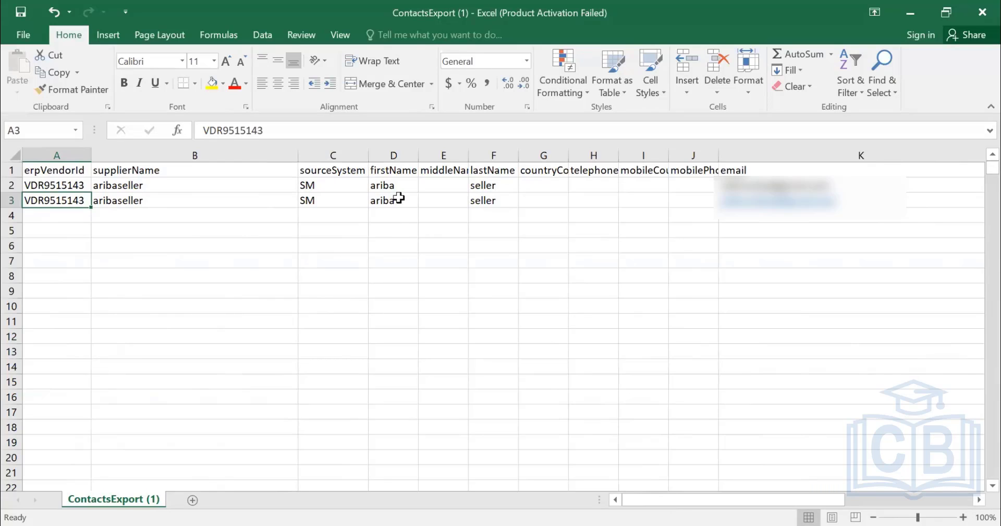
Insert a blank column before the firstName column.
click(394, 153)
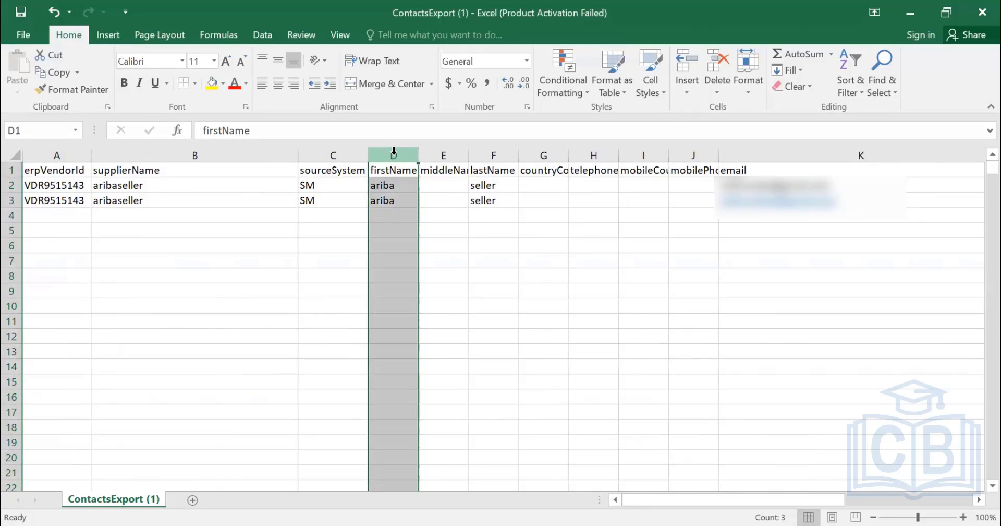
key(ctrl+shift+plus)
key(Left)
key(Right)
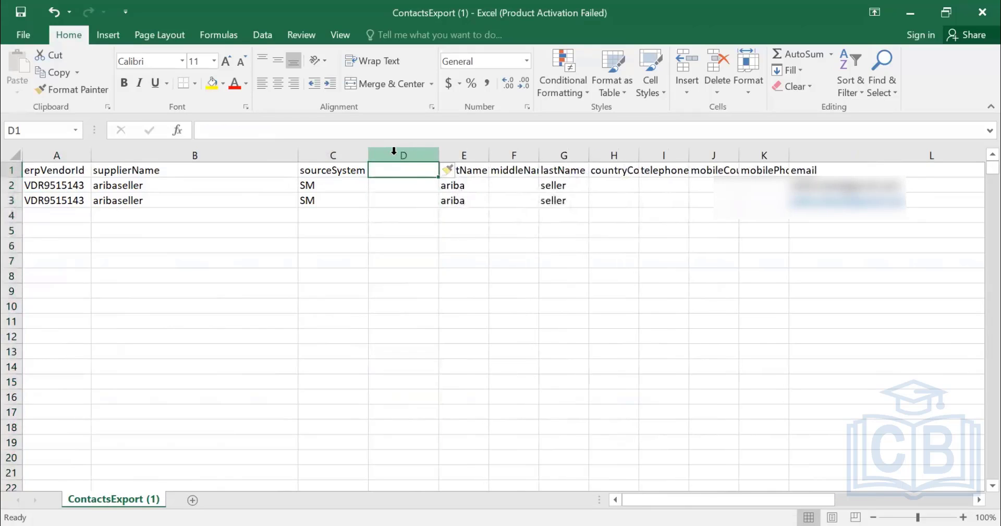
Enter cus_refID as the new column's header in cell D1.
text(CUS)
key(BackSpace)
key(BackSpace)
key(BackSpace)
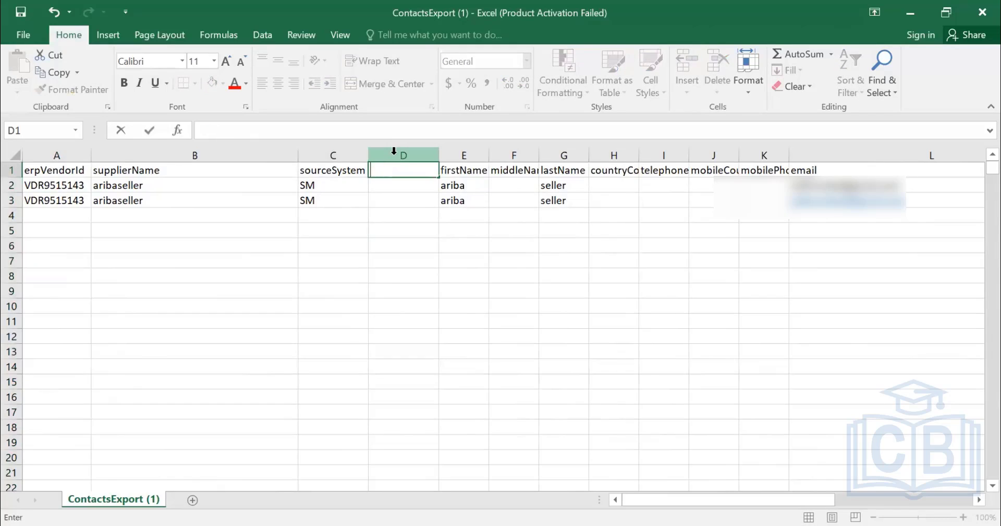
text(cus_ref)
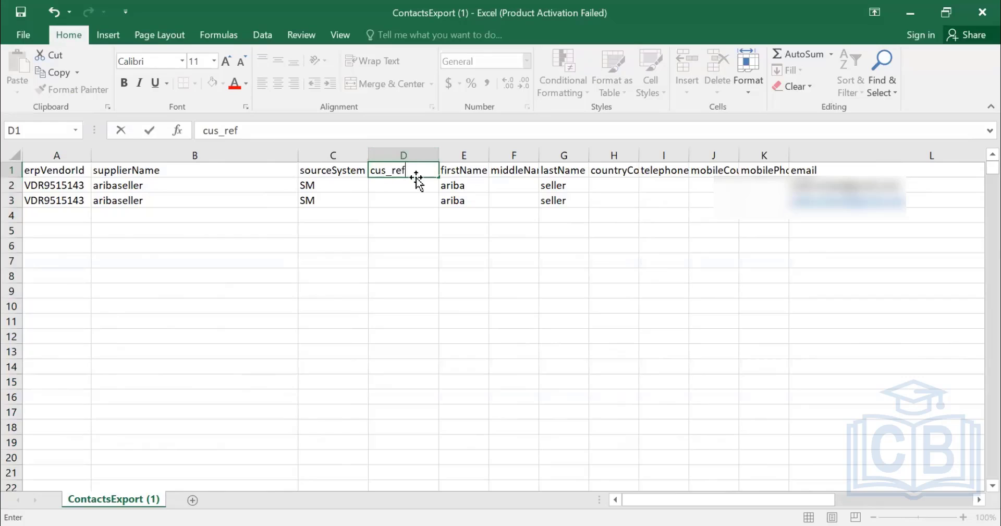
text(ID)
key(Return)
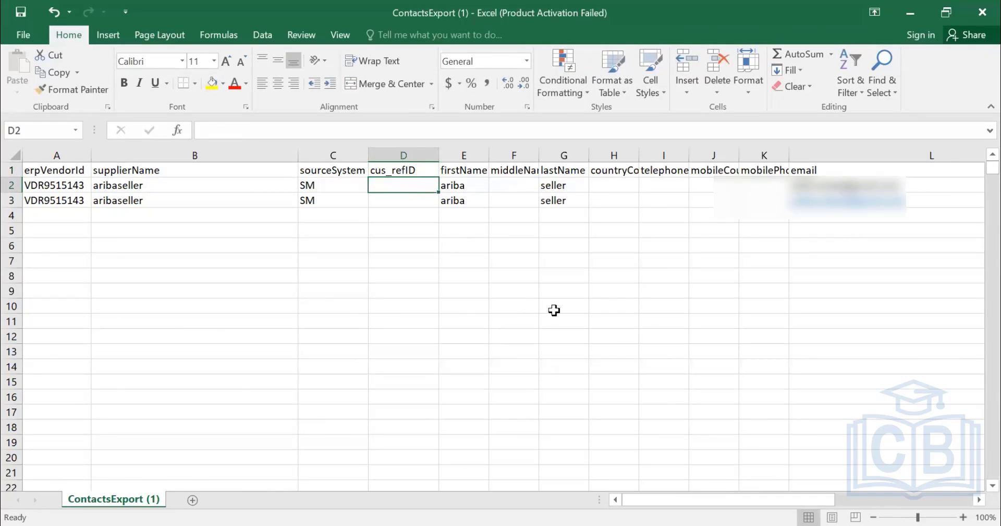
Fill the cus_refID column with MDG123 for the existing contact in D2 and MDG245 for the new contact in D3.
text(s)
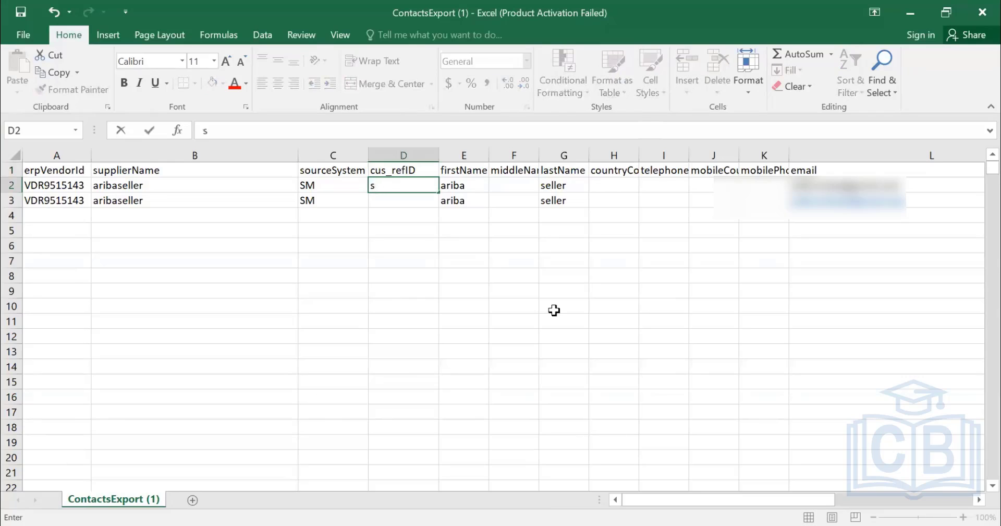
text(MDG123)
key(Return)
text(MDG)
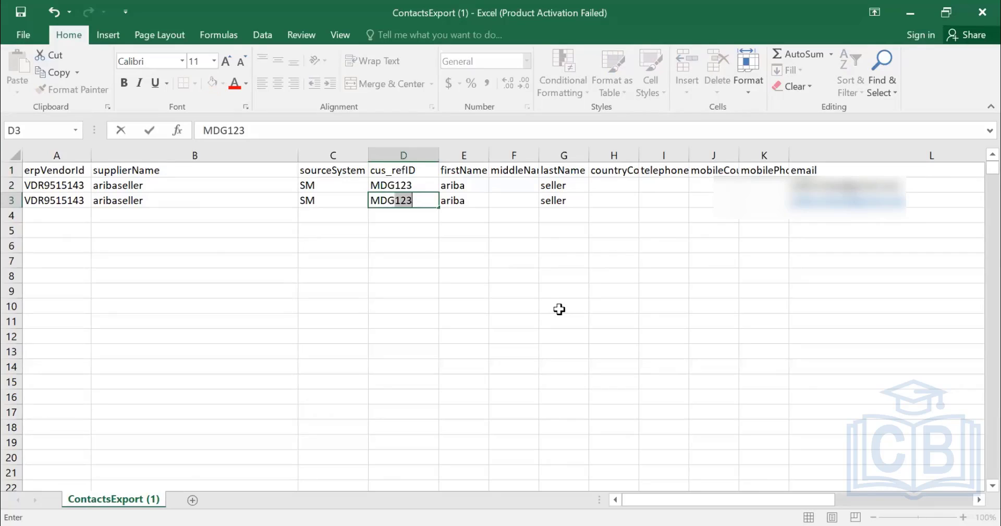
text(245)
key(Return)
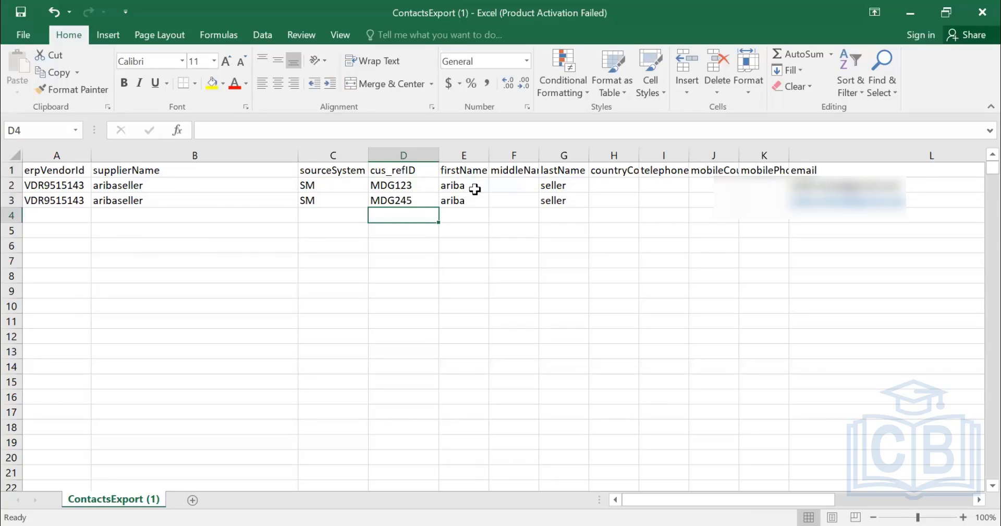
drag(409, 169, 391, 202)
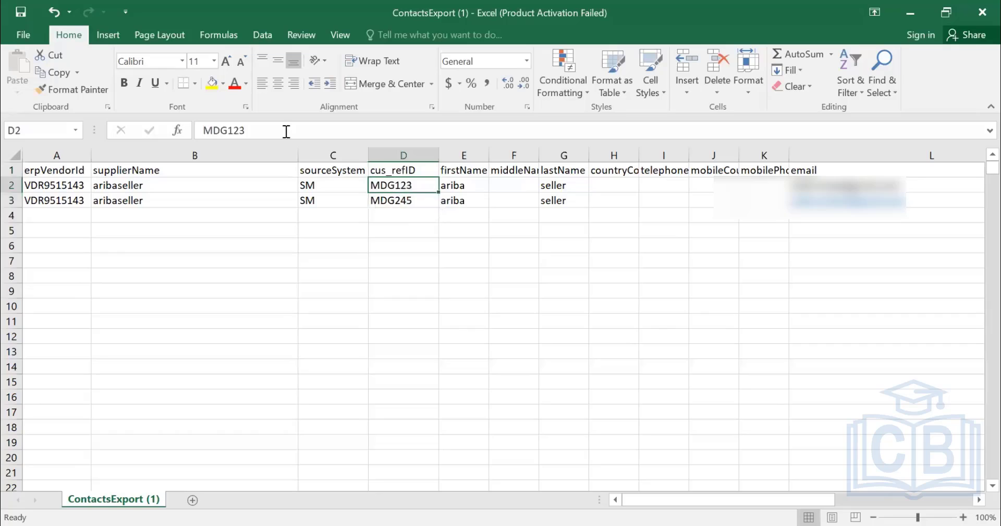
key(Up)
drag(258, 126, 196, 134)
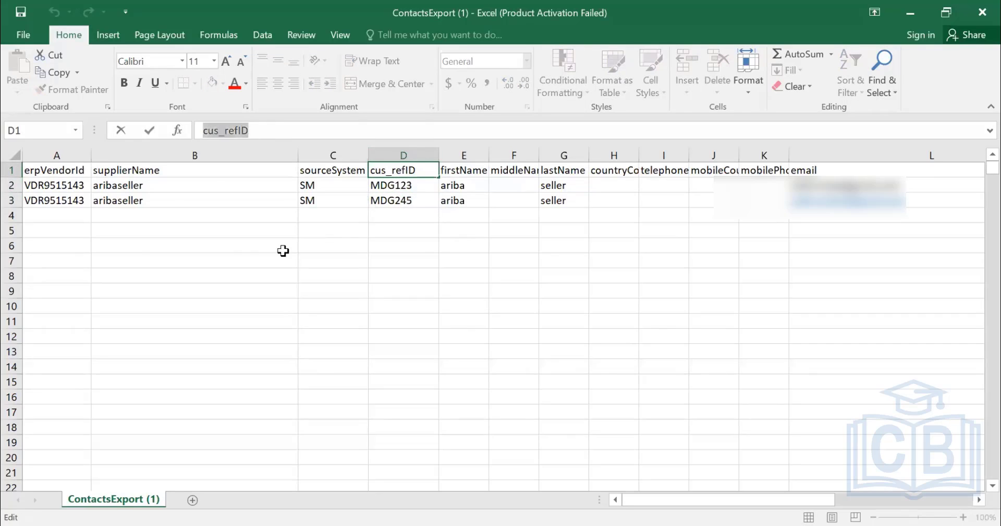
click(410, 212)
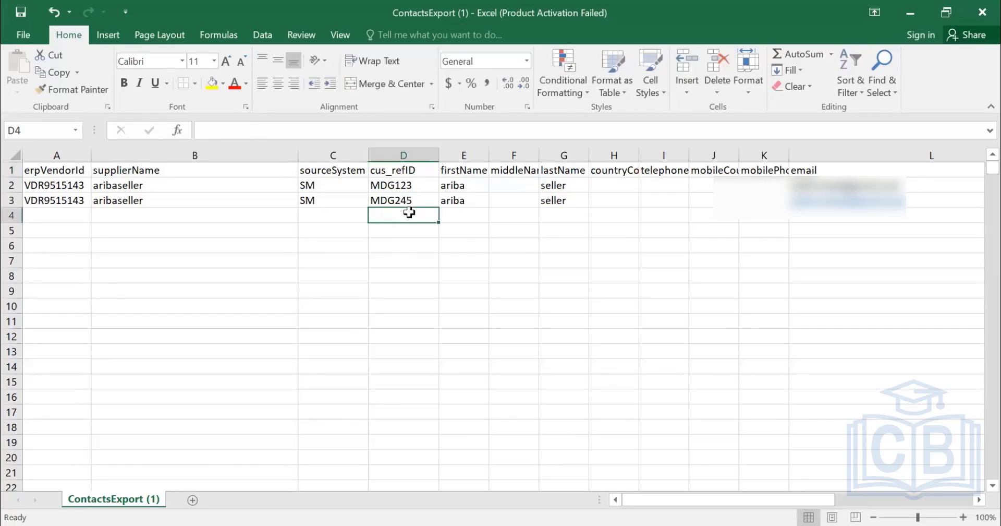
click(412, 171)
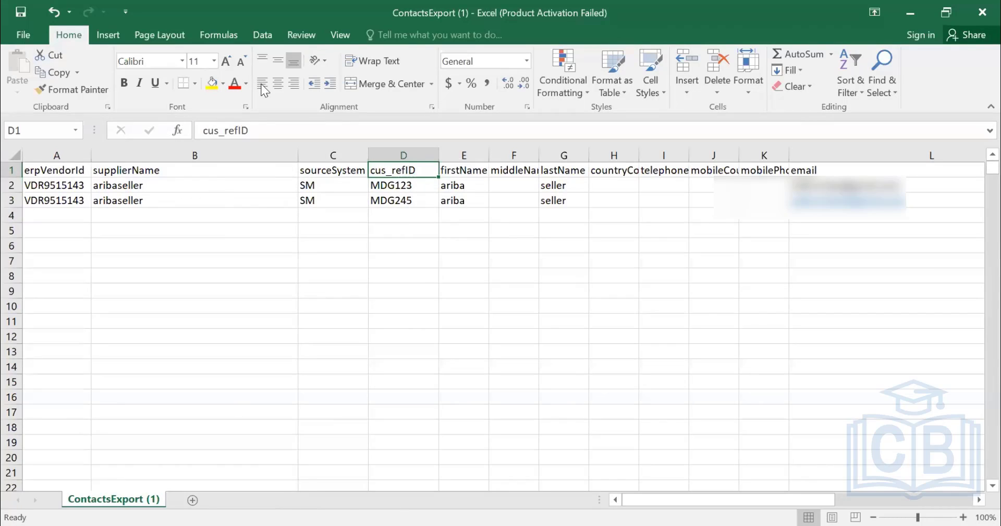
Save the contacts file with the cus_refID column, keeping the CSV format.
click(172, 185)
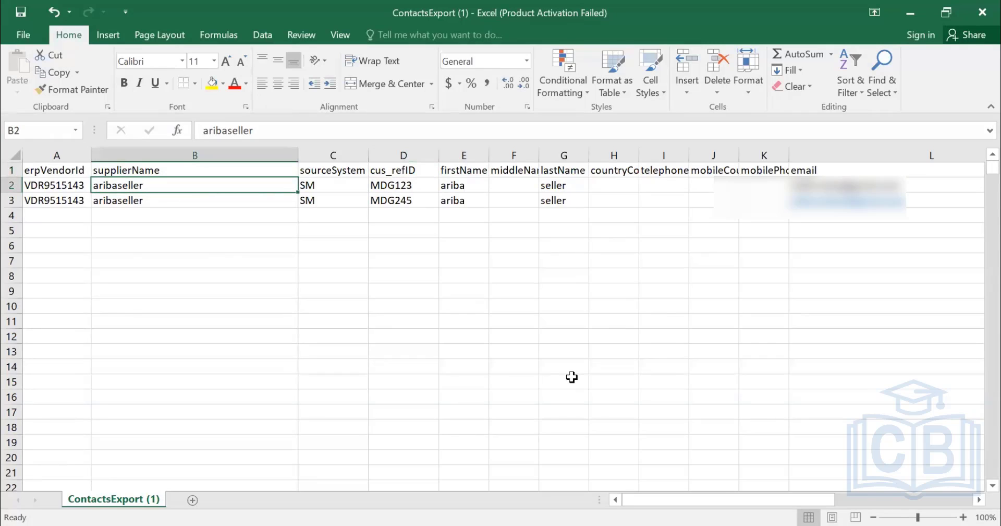
key(ctrl+s)
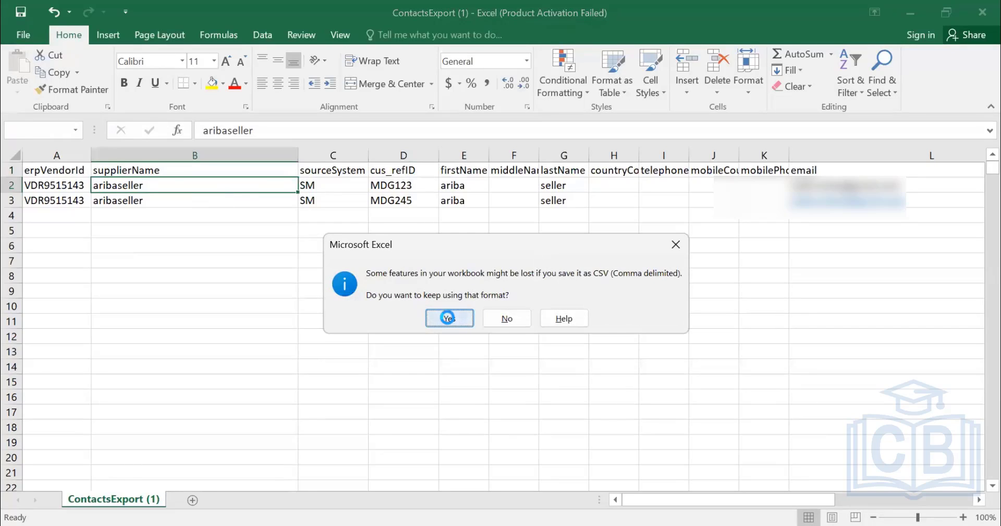
click(451, 318)
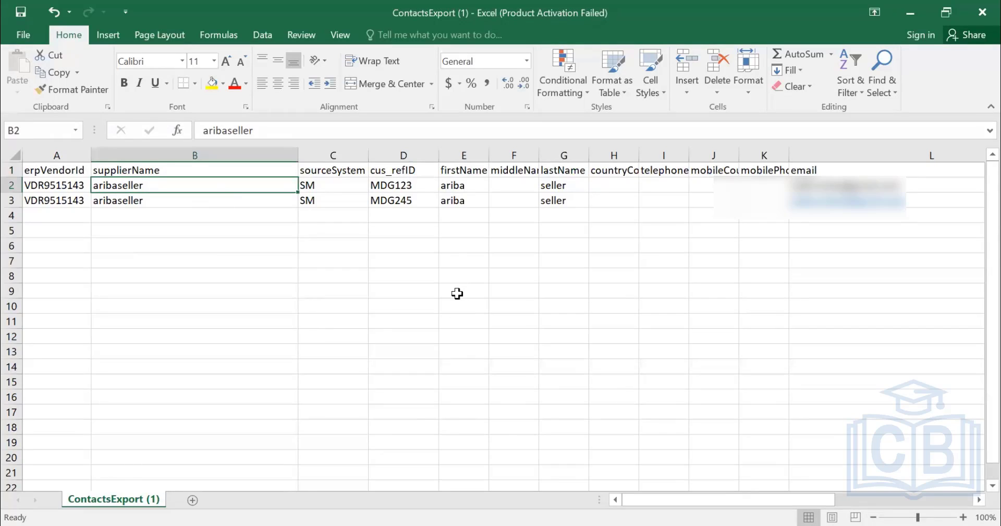
Delete the cus_refID column and save the contacts file, keeping the CSV format.
click(400, 152)
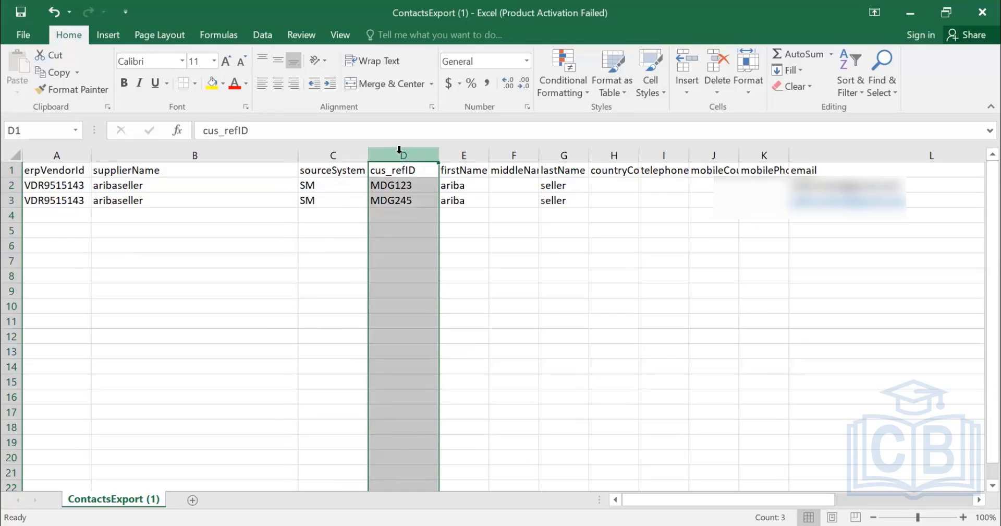
key(ctrl+minus)
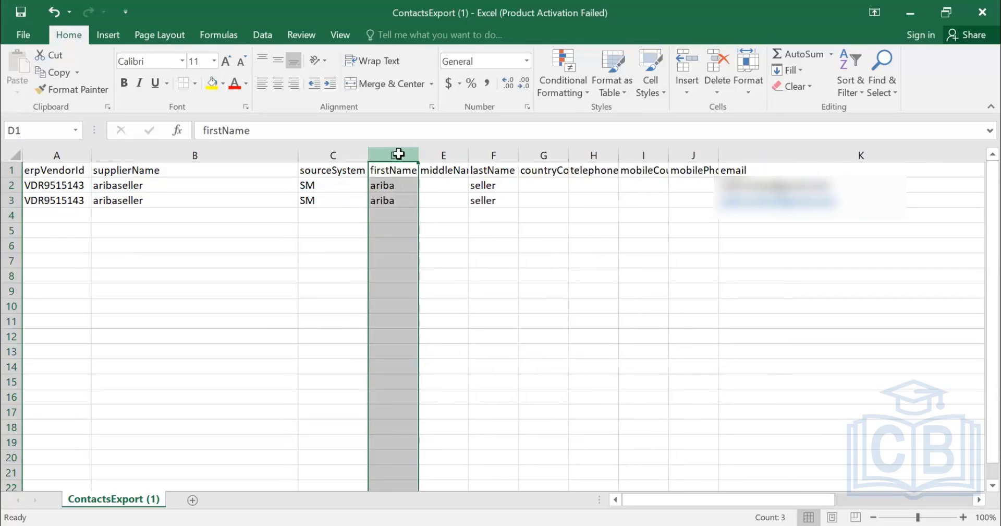
click(445, 256)
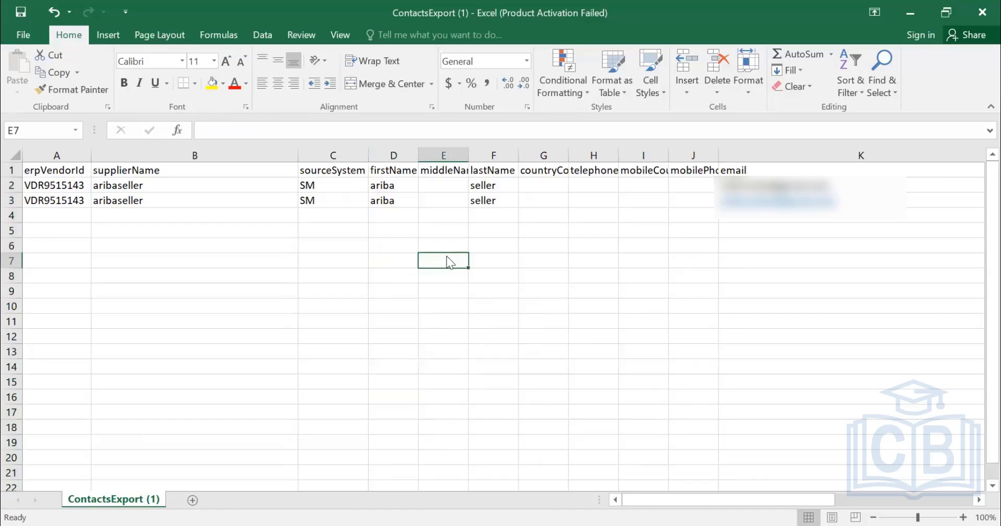
key(ctrl+s)
click(452, 316)
Switch to SAP Ariba and upload ContactsExport (1).csv from Downloads as the supplier contacts import file.
key(alt+Tab)
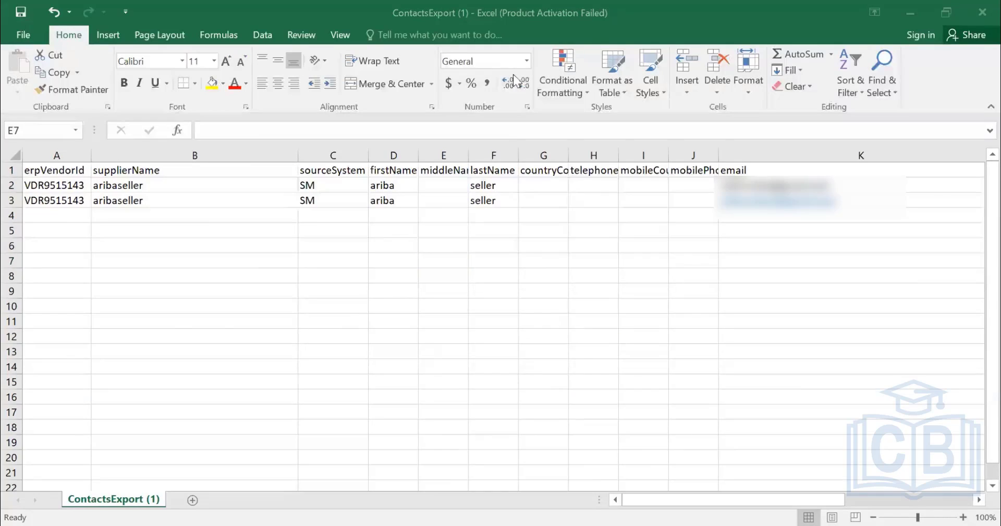
key(alt+Tab)
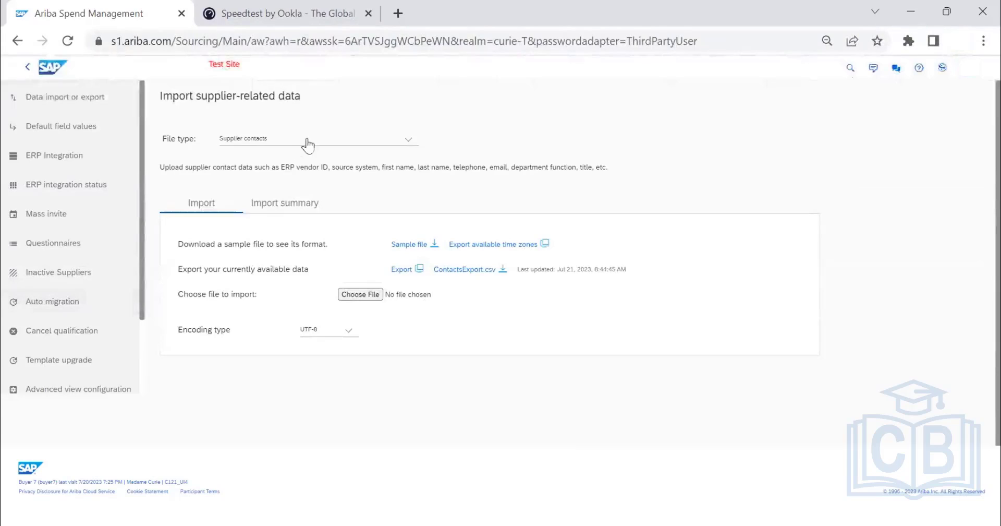
click(369, 290)
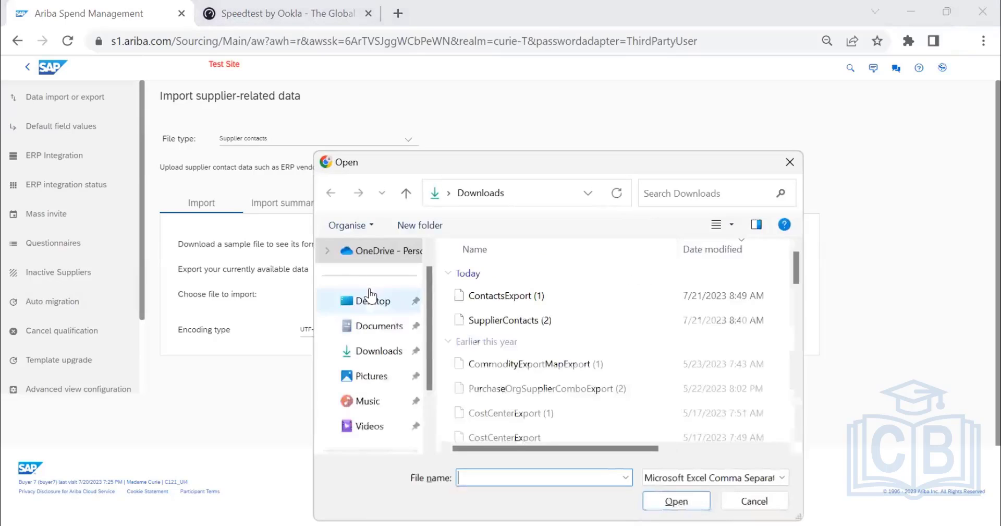
click(526, 301)
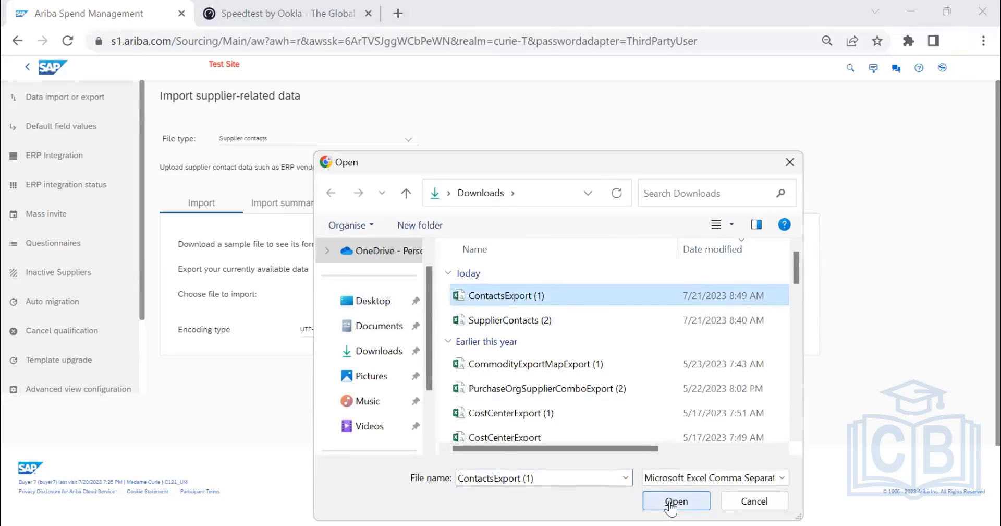
click(672, 502)
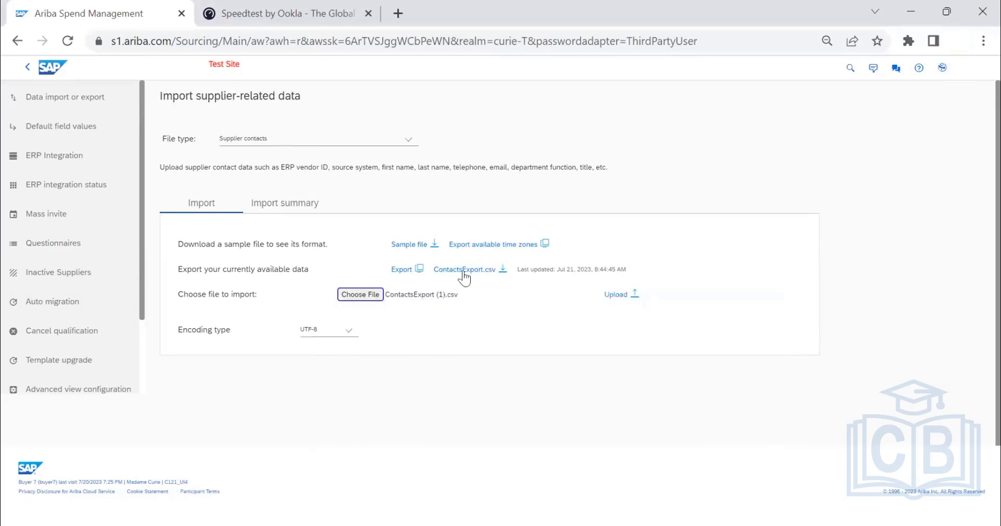
click(615, 294)
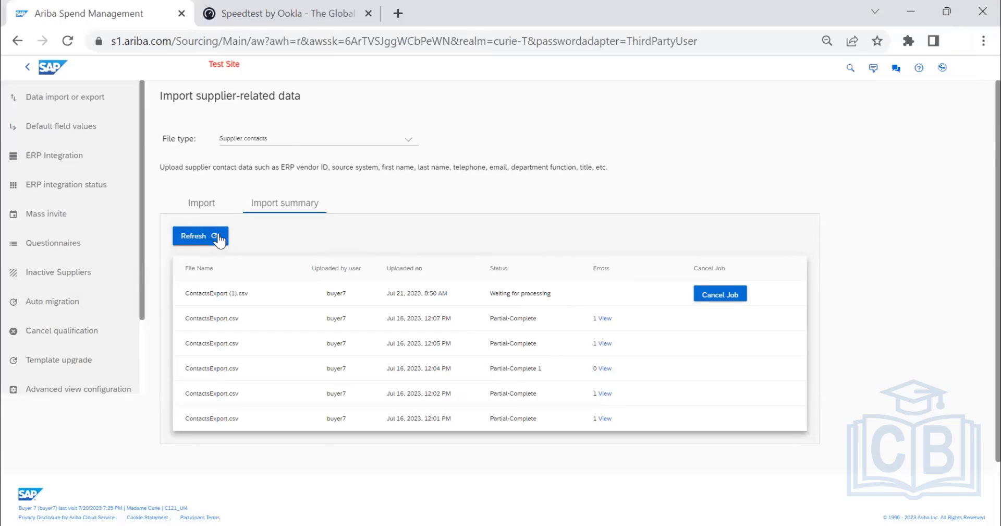
Refresh and check the supplier contacts import summary for the processing status of ContactsExport (1).csv.
click(218, 240)
click(207, 208)
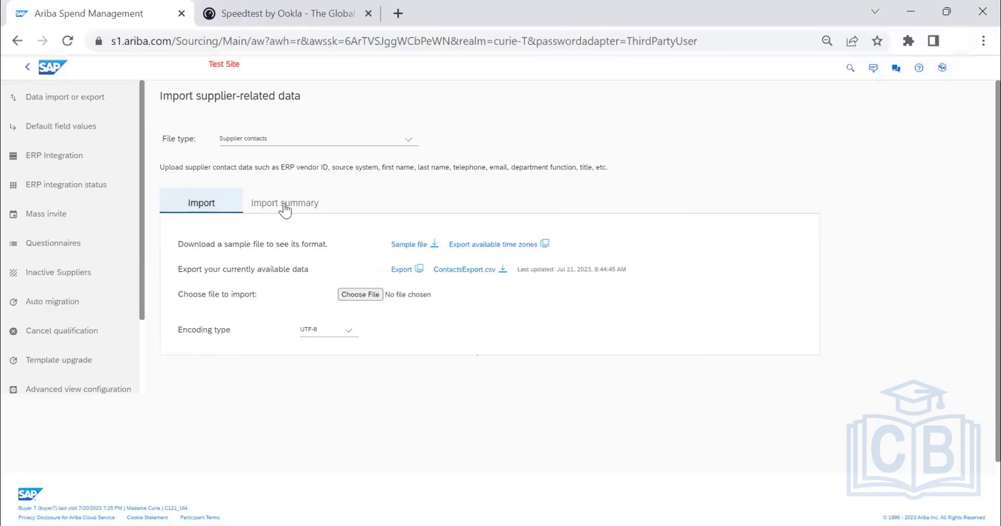
click(284, 209)
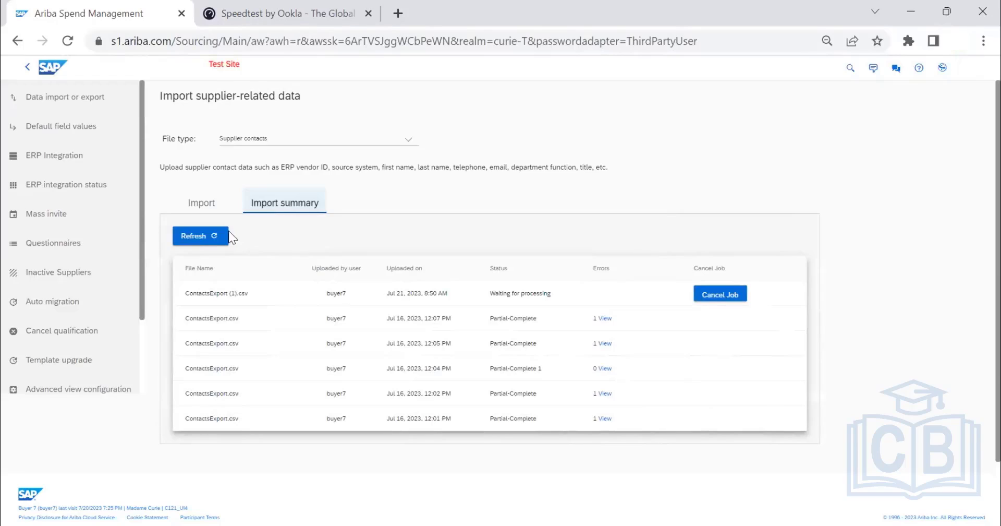
click(223, 234)
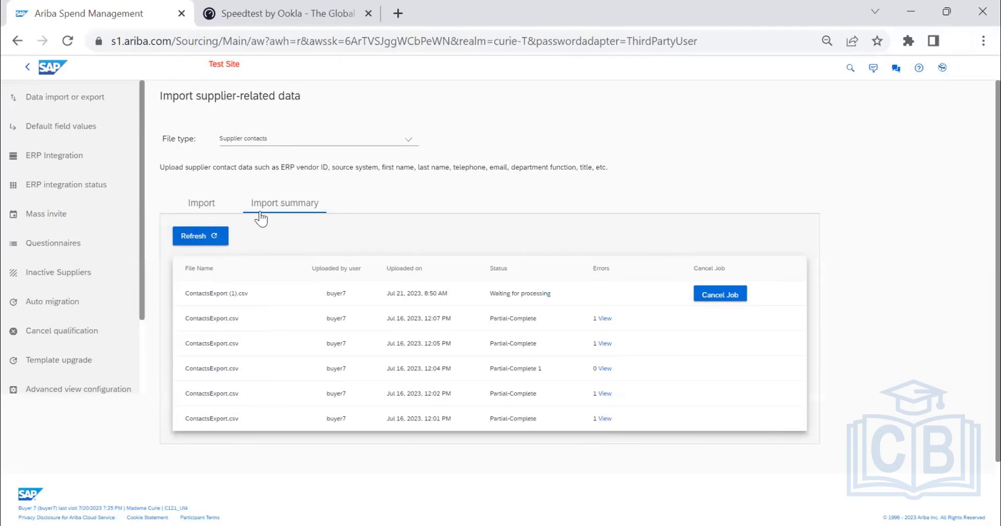
click(188, 204)
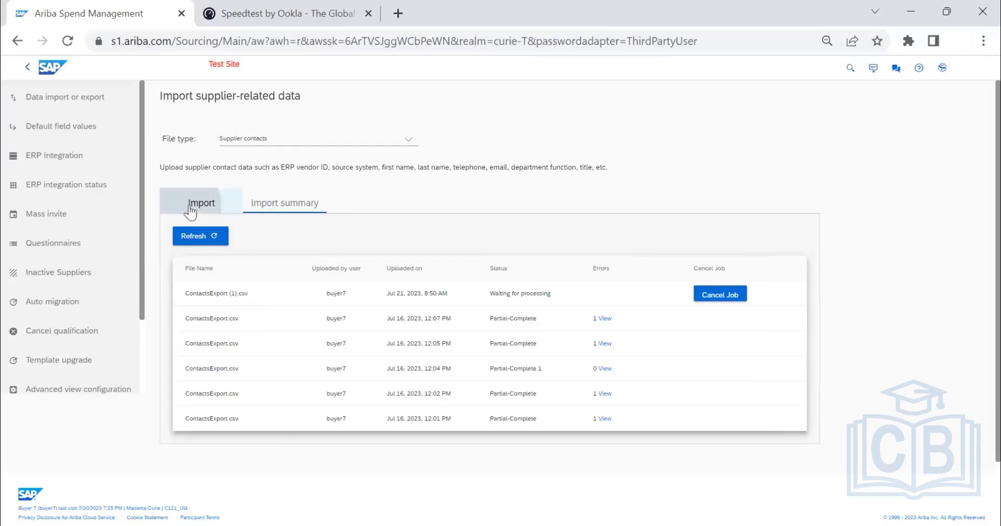
click(268, 210)
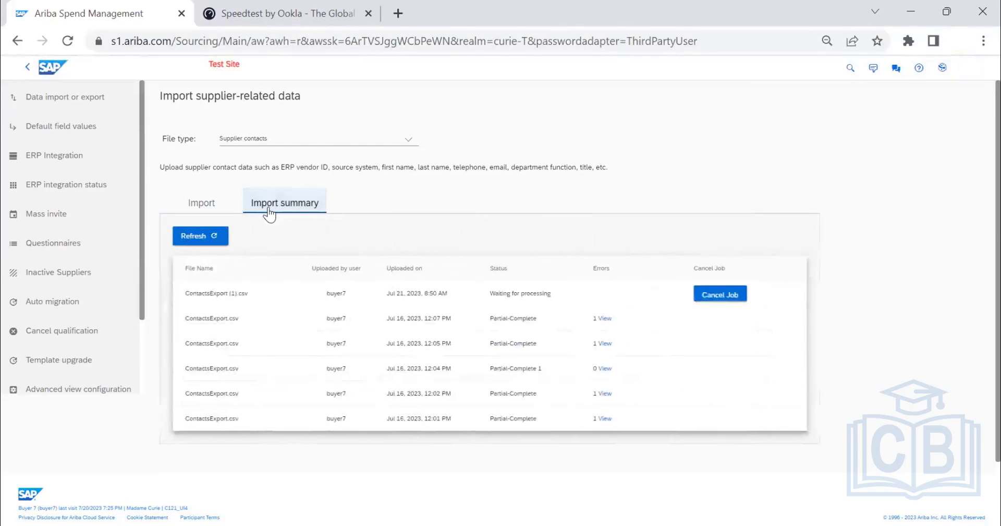
click(215, 210)
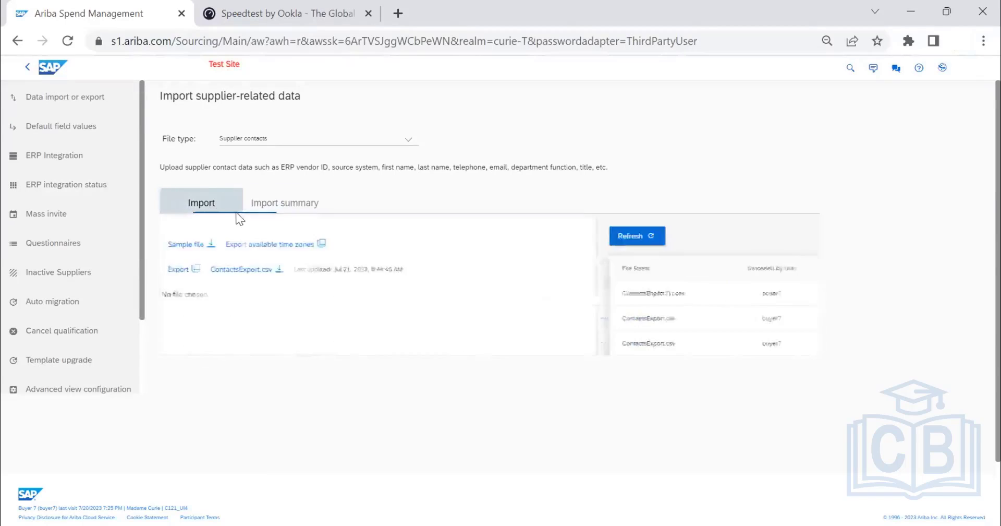
click(278, 211)
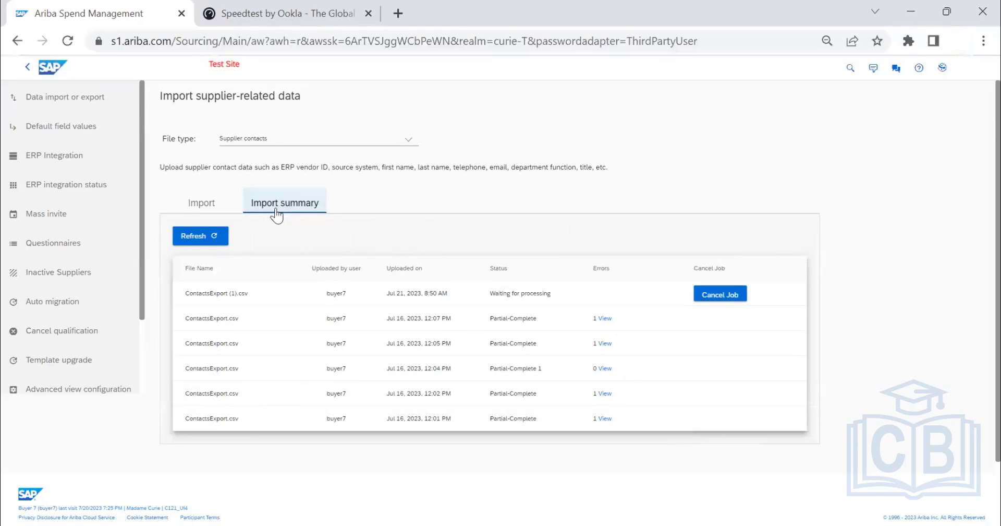
scroll(468, 377, down, 1)
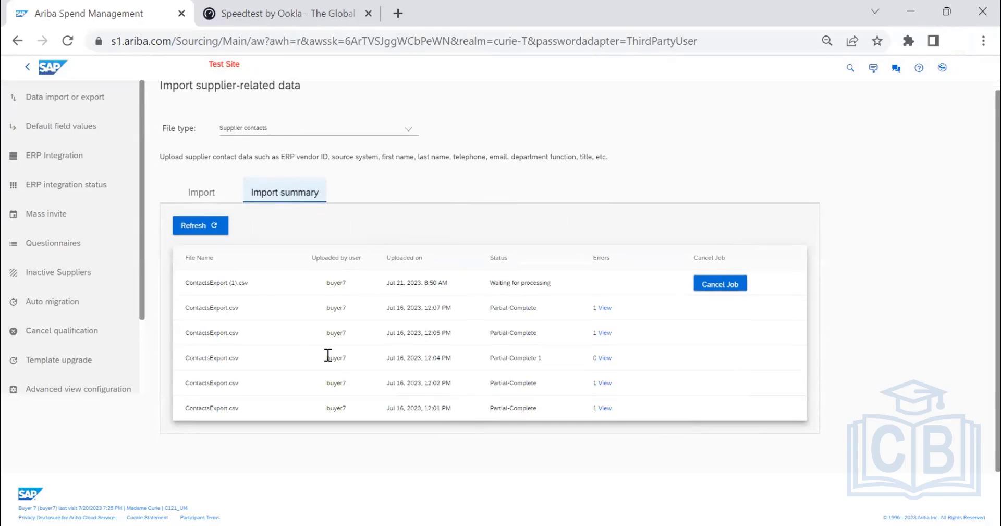
scroll(203, 223, up, 1)
click(201, 203)
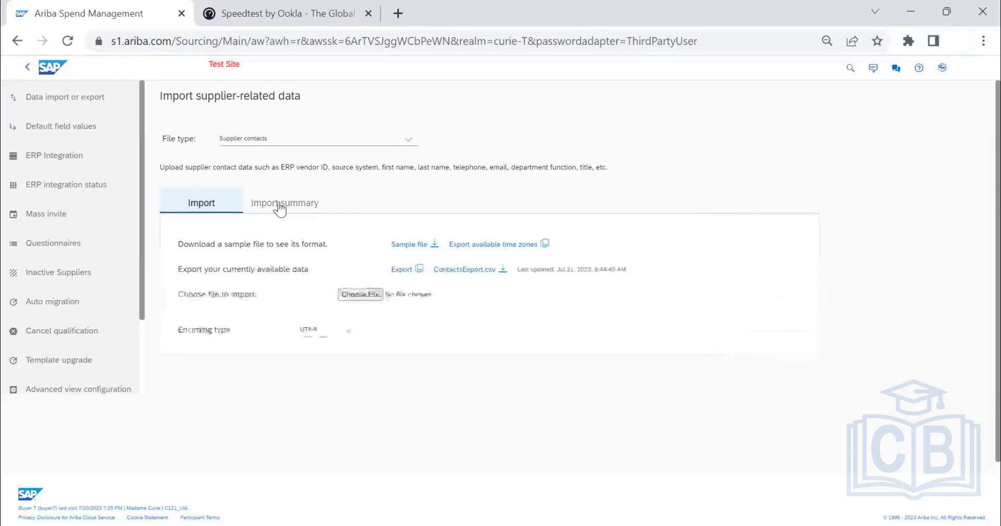
click(277, 203)
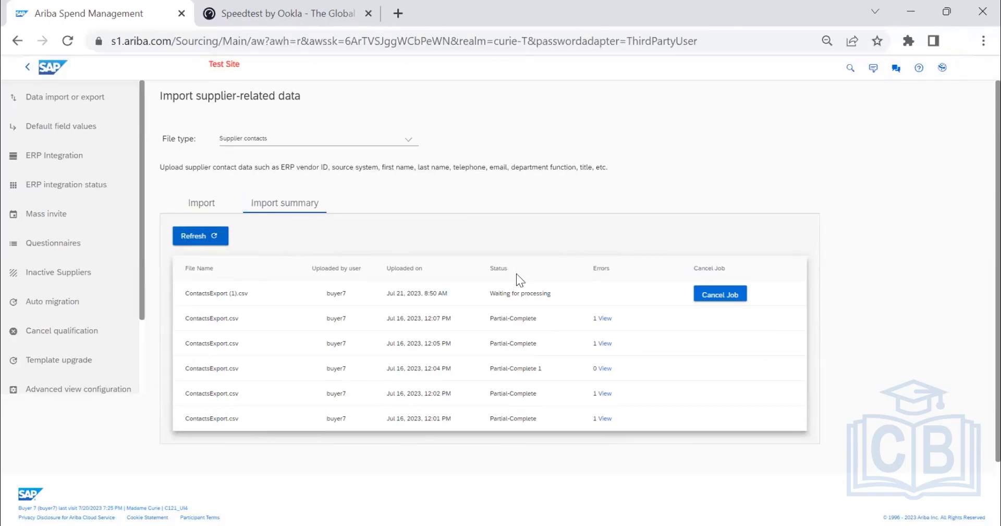
click(198, 203)
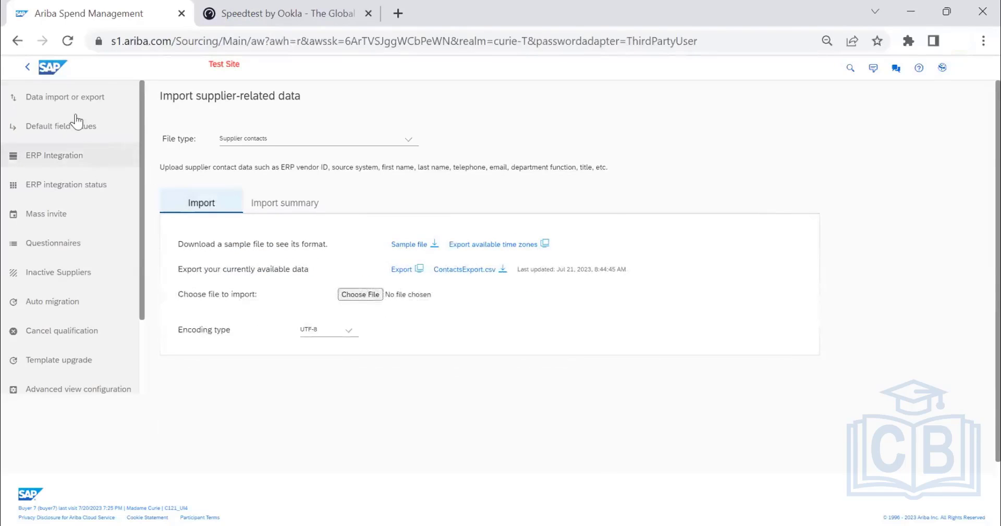
Return to the dashboard and open the Site Manager's Data Import/Export page in Administration.
click(63, 68)
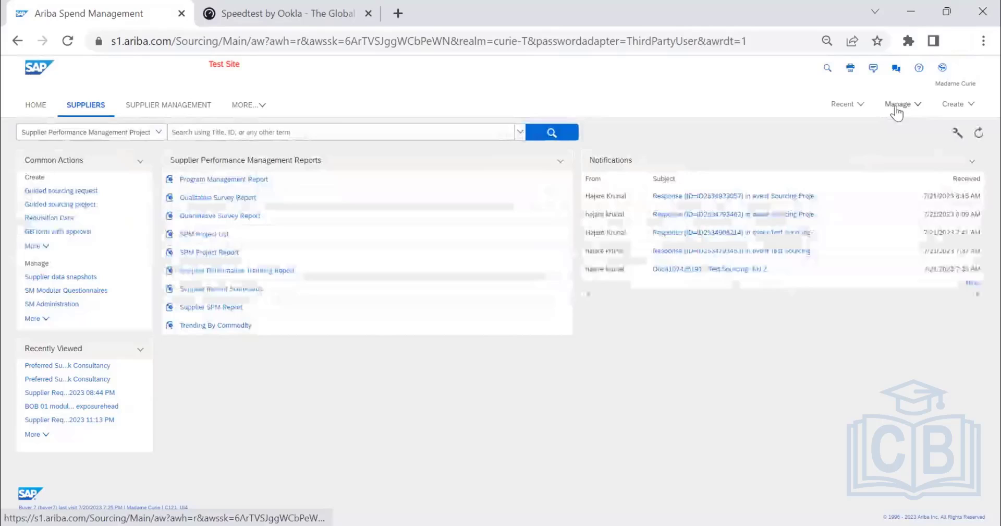
click(898, 104)
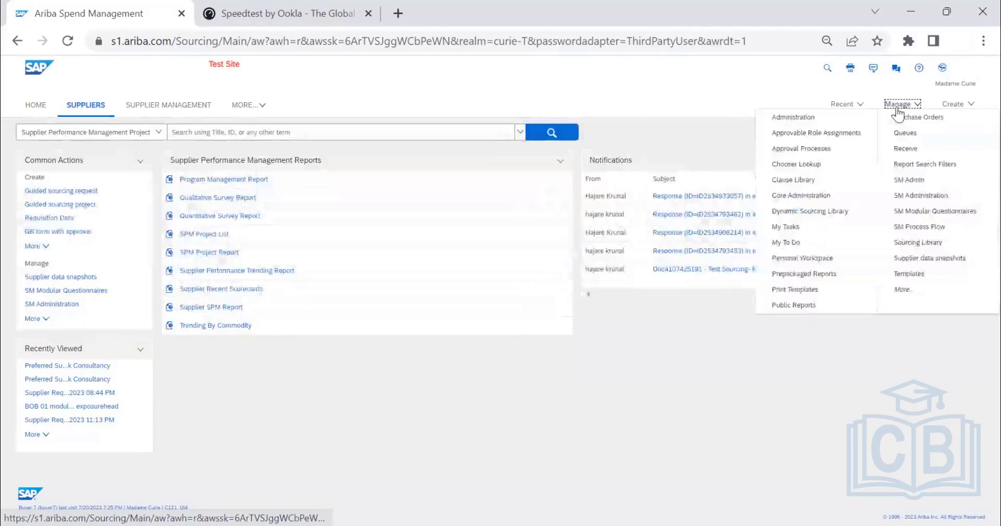
click(816, 120)
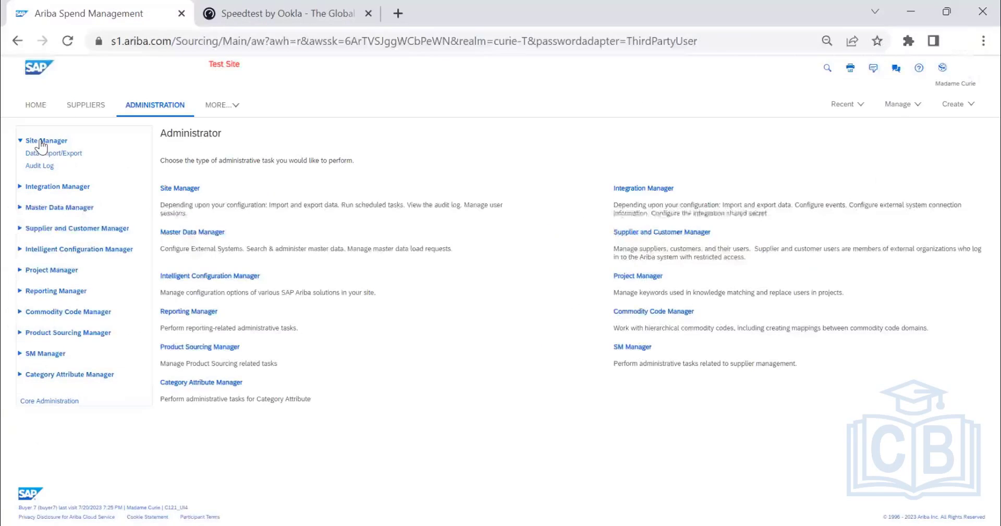
click(46, 140)
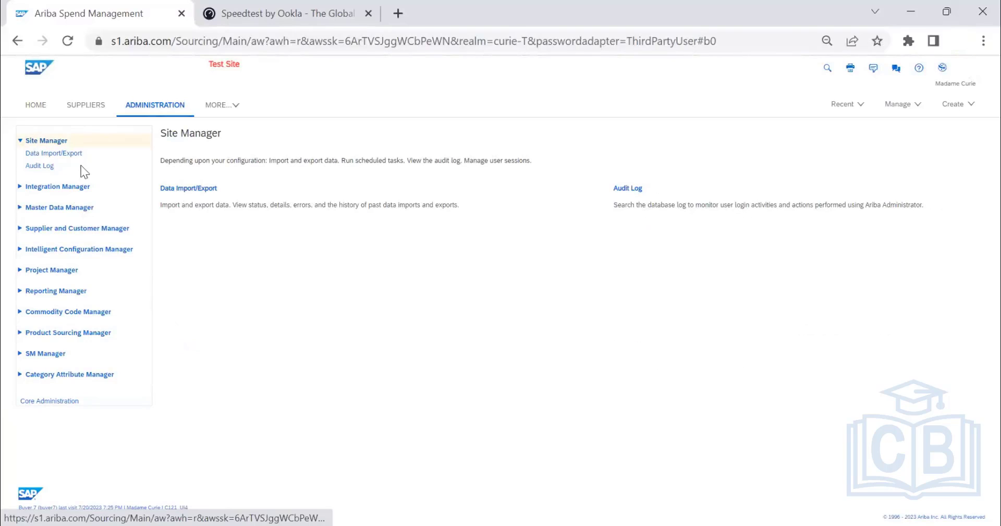
click(60, 154)
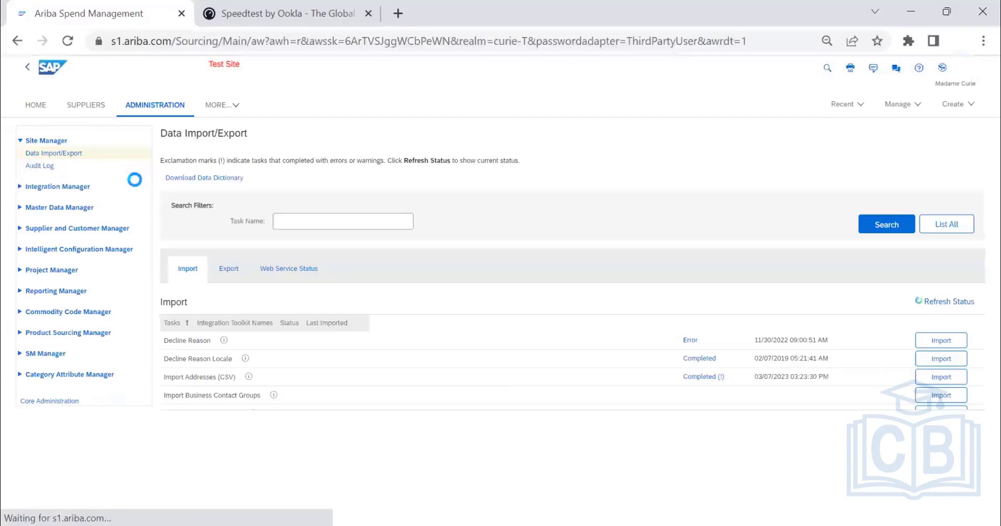
Download the Data Dictionary from the Data Import/Export page and open the downloaded DataDictionary (3).xls in Excel.
click(217, 183)
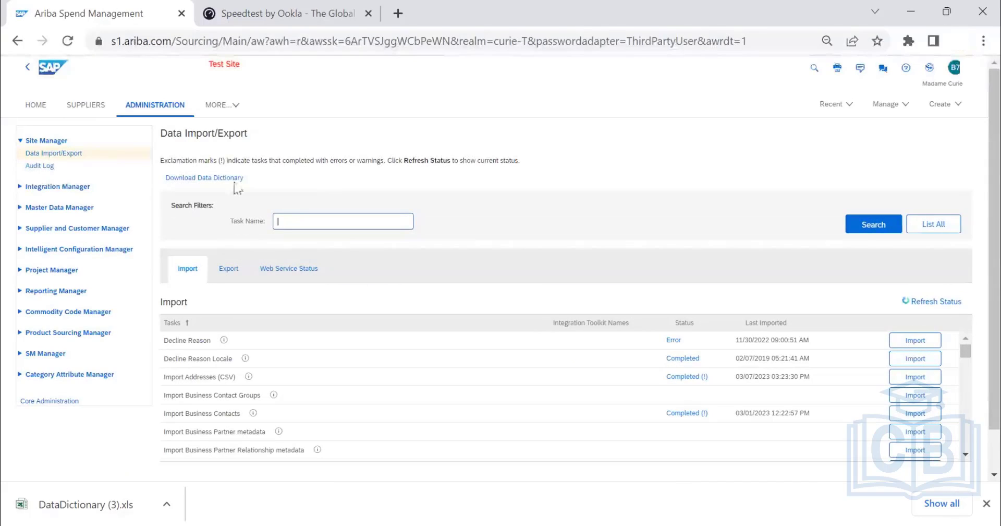
click(166, 503)
click(216, 405)
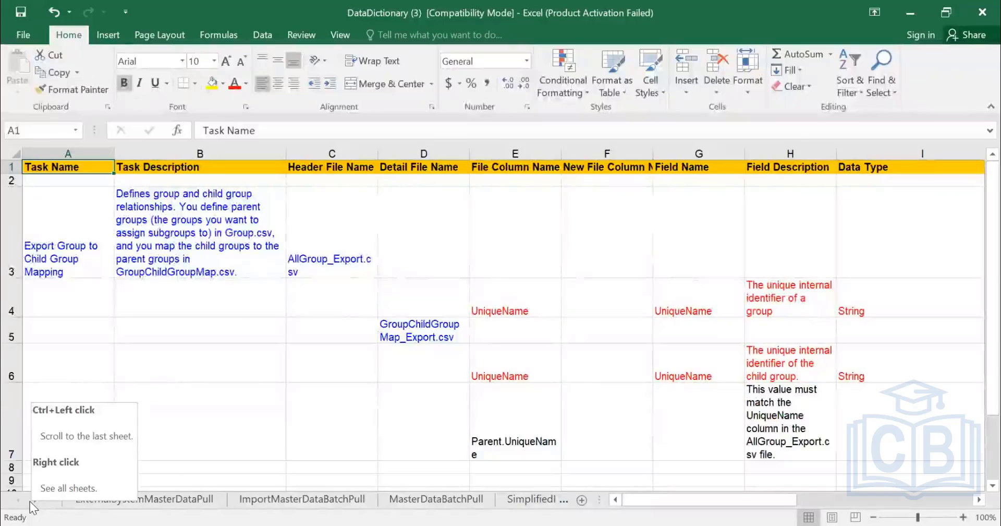
Activate the Indexes sheet from the workbook's full list of sheets.
right_click(32, 501)
scroll(234, 389, down, 10)
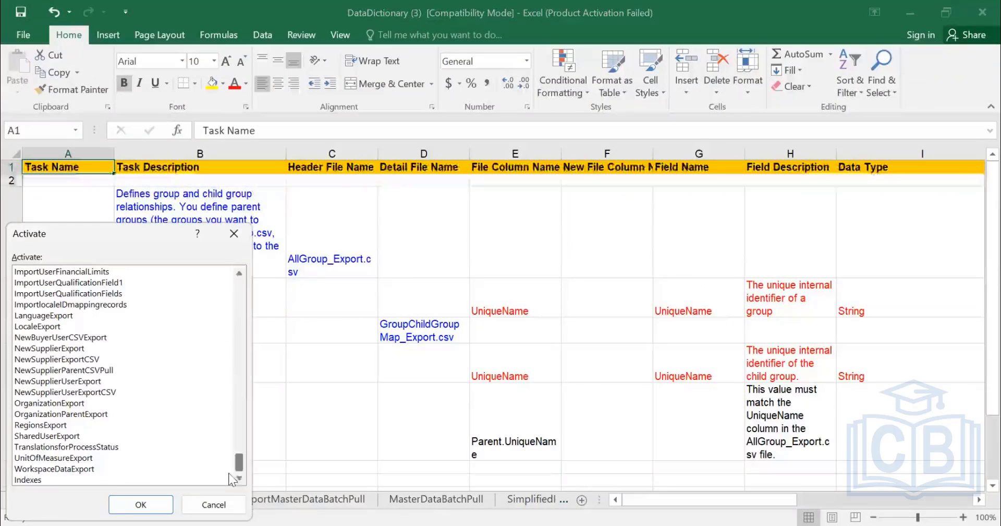
click(29, 481)
click(139, 503)
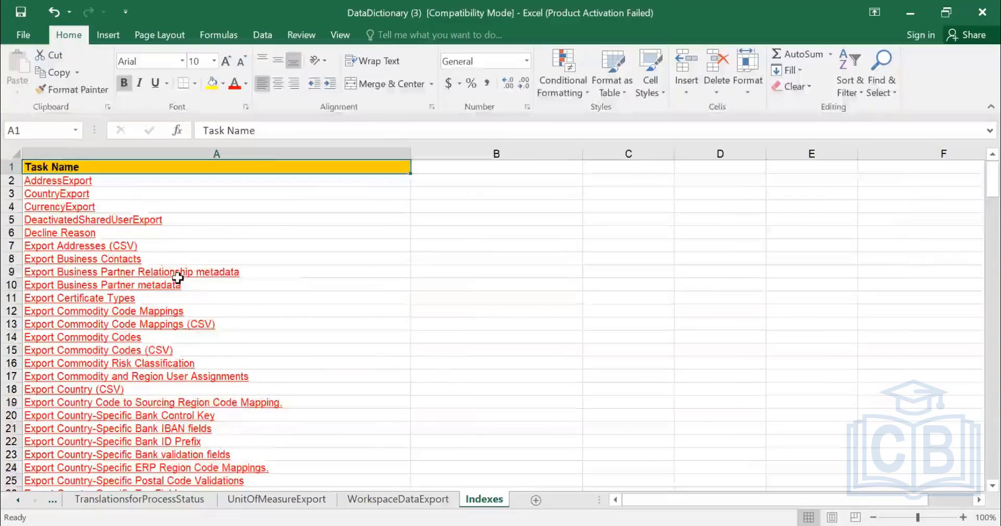
Look through the task names on the Indexes sheet for a tax-related import task.
scroll(179, 280, down, 16)
scroll(180, 284, down, 20)
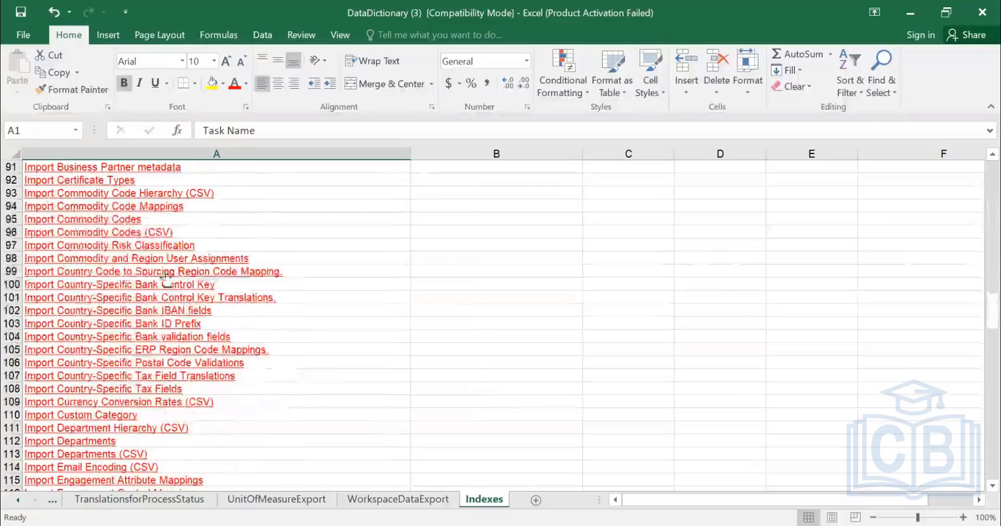
scroll(121, 280, down, 6)
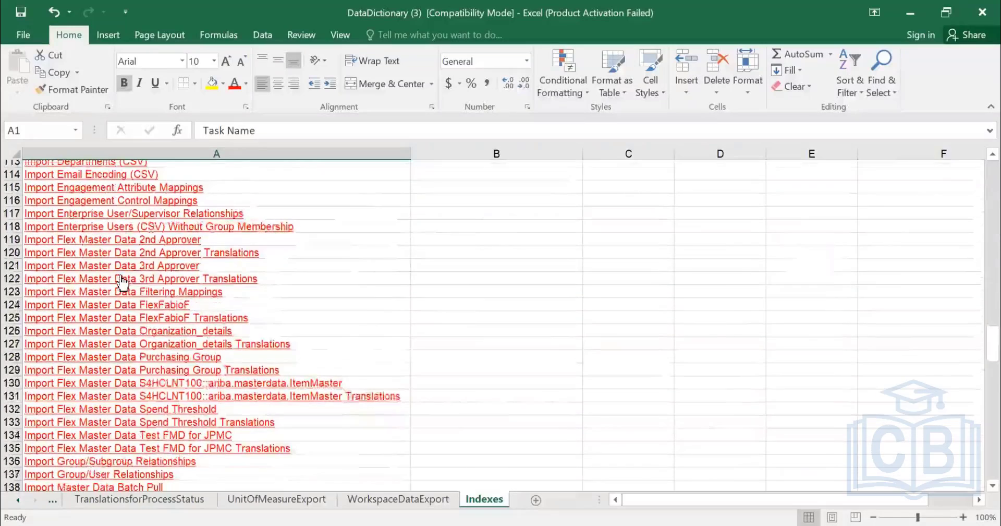
scroll(118, 286, down, 13)
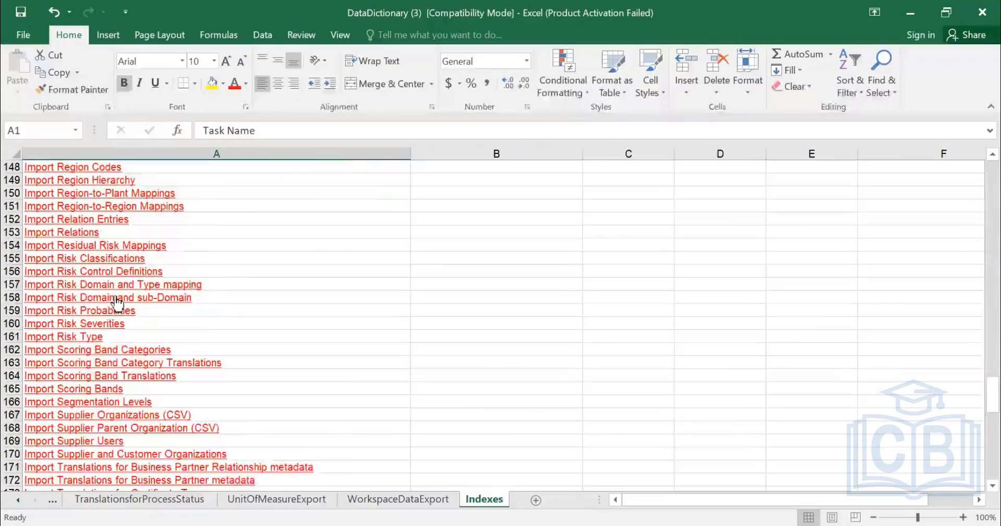
key(ctrl+f)
text(TAXES)
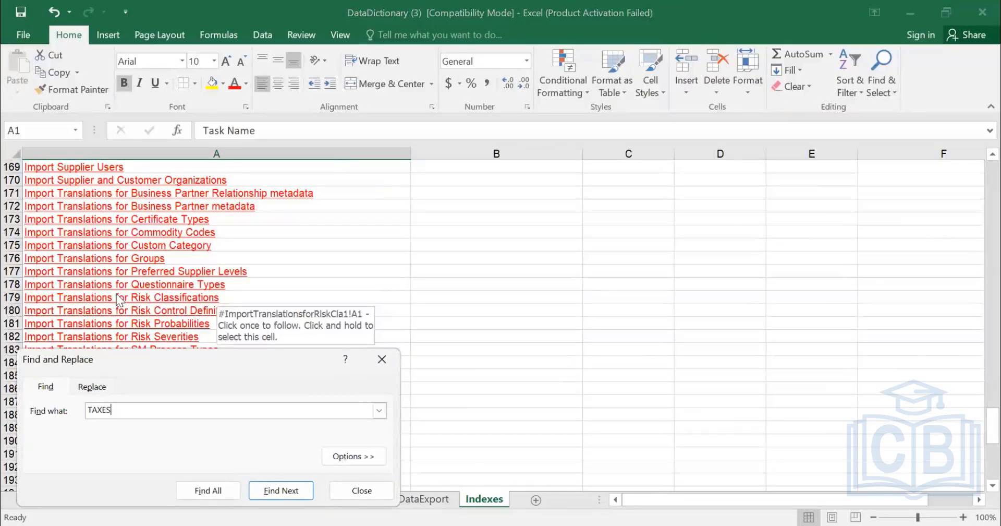
key(Escape)
scroll(273, 365, down, 4)
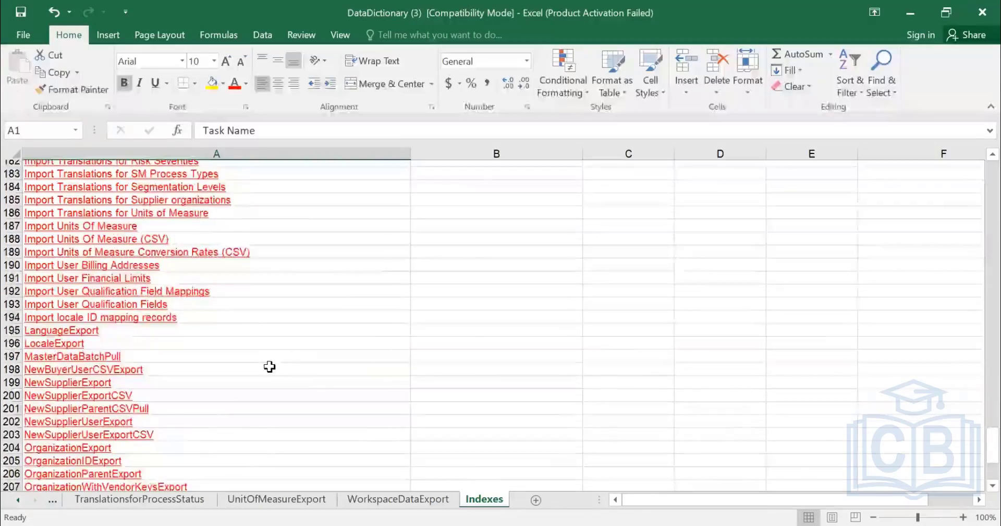
scroll(269, 366, down, 8)
scroll(261, 370, up, 3)
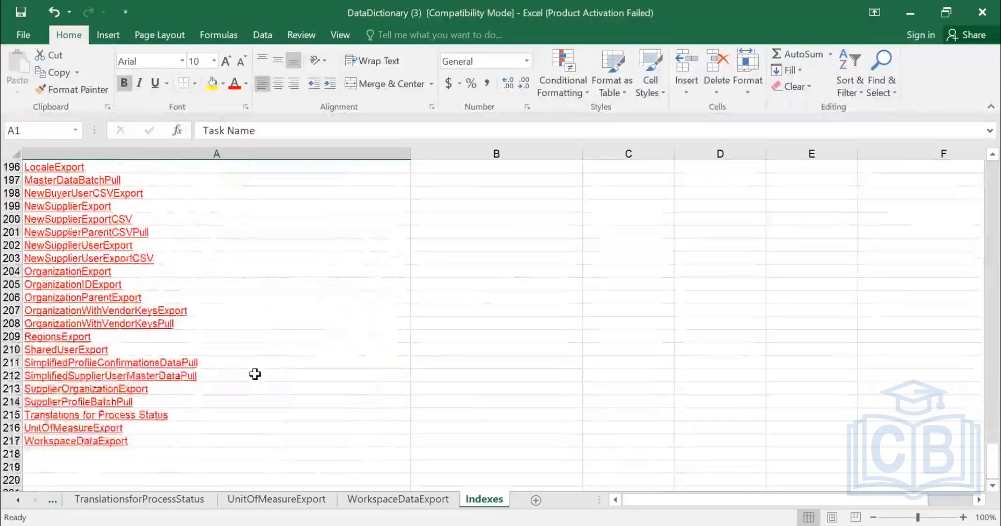
scroll(255, 374, up, 5)
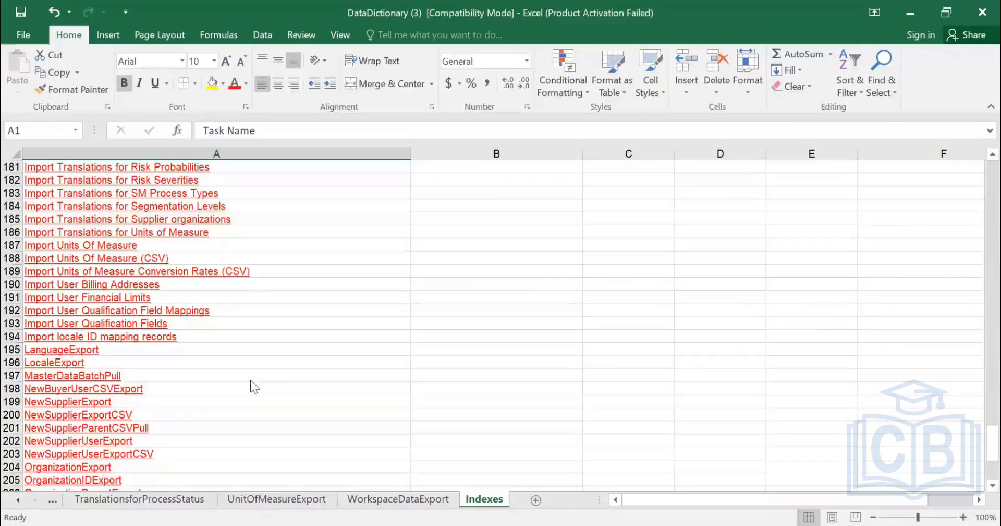
Search the Indexes sheet for TAX and follow the link to Import Country-Specific Tax Fields.
key(ctrl+f)
text(TAX)
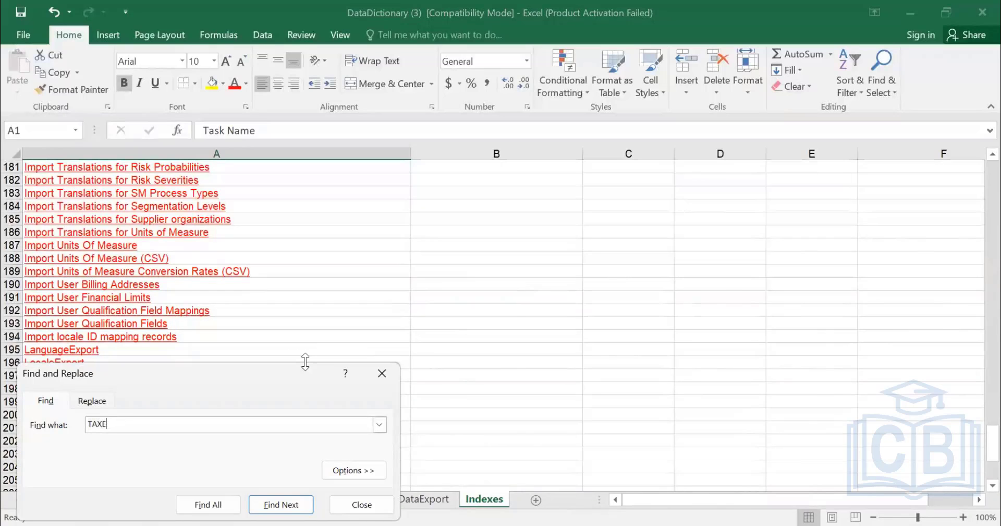
key(Return)
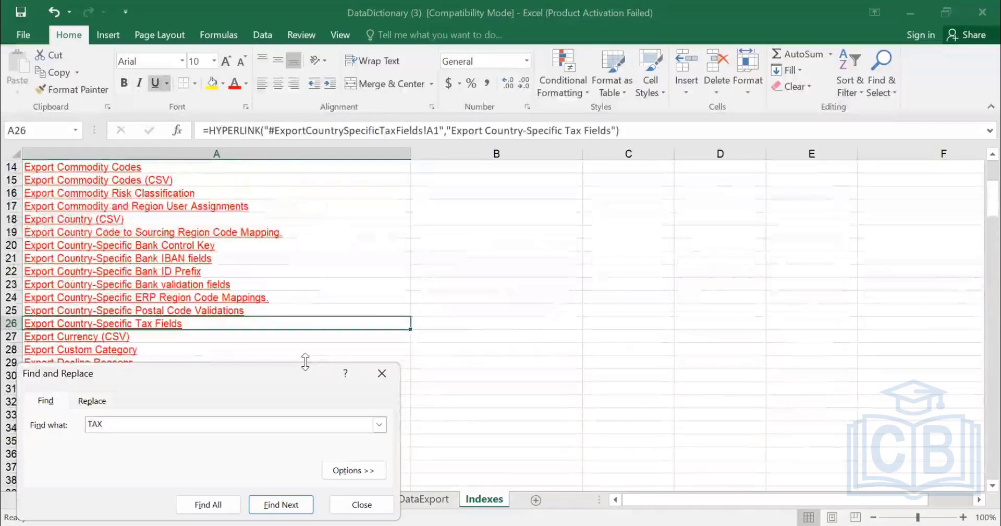
key(Return)
key(Return)
key(Return)
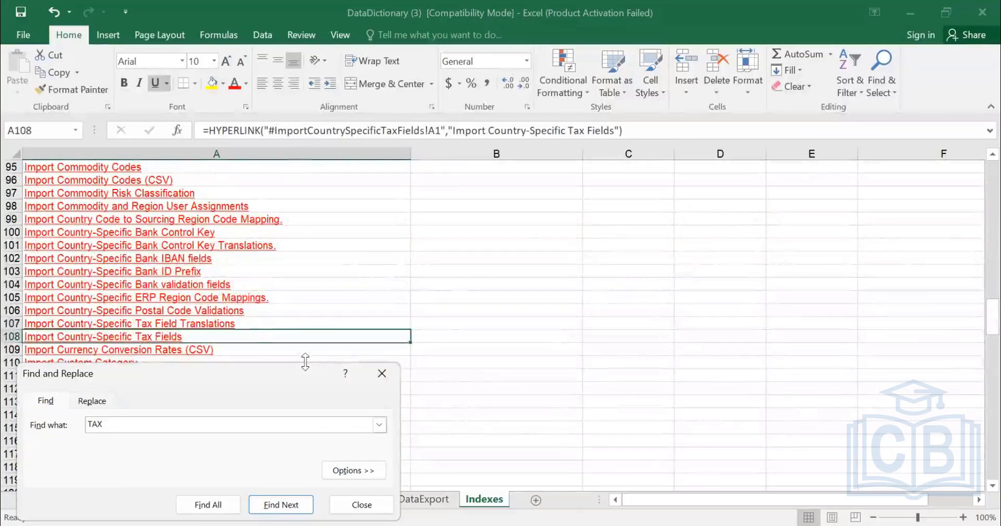
key(Return)
key(Escape)
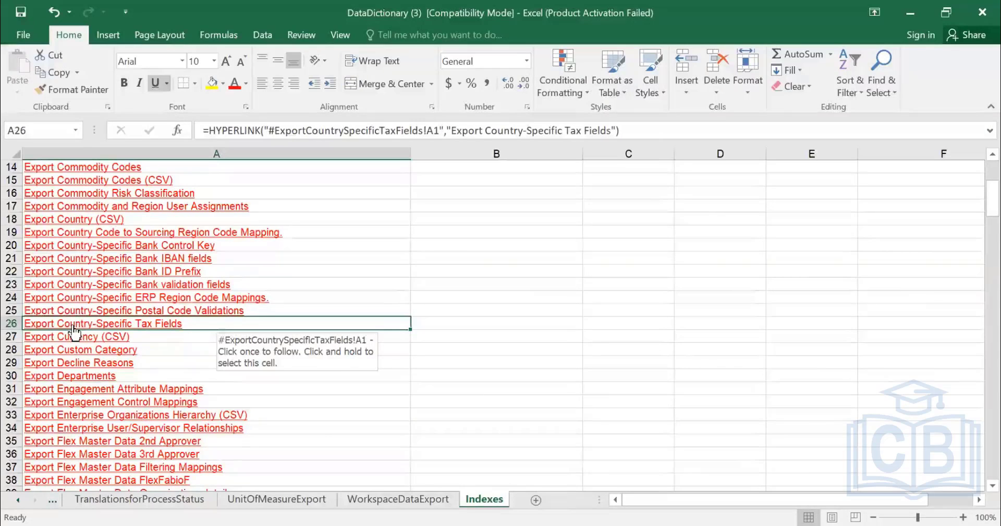
key(shift+F4)
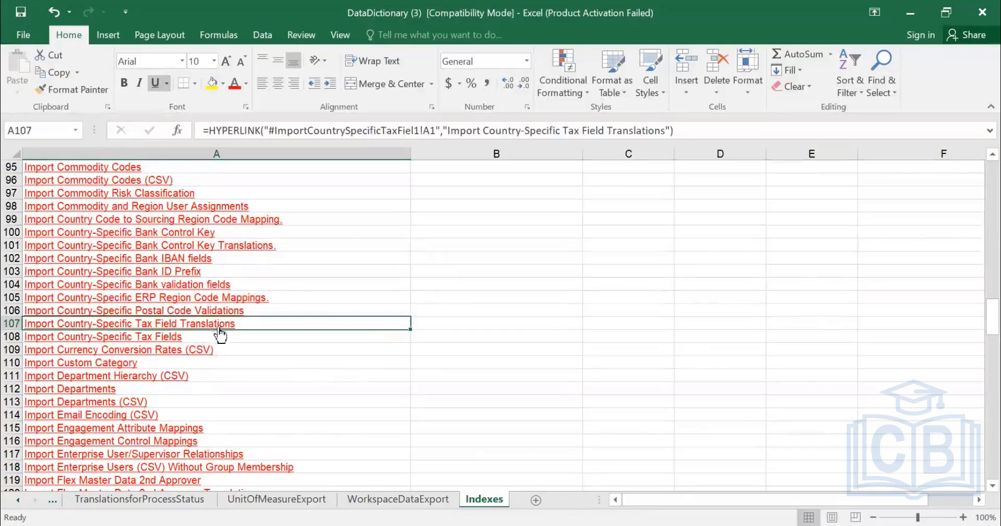
click(144, 345)
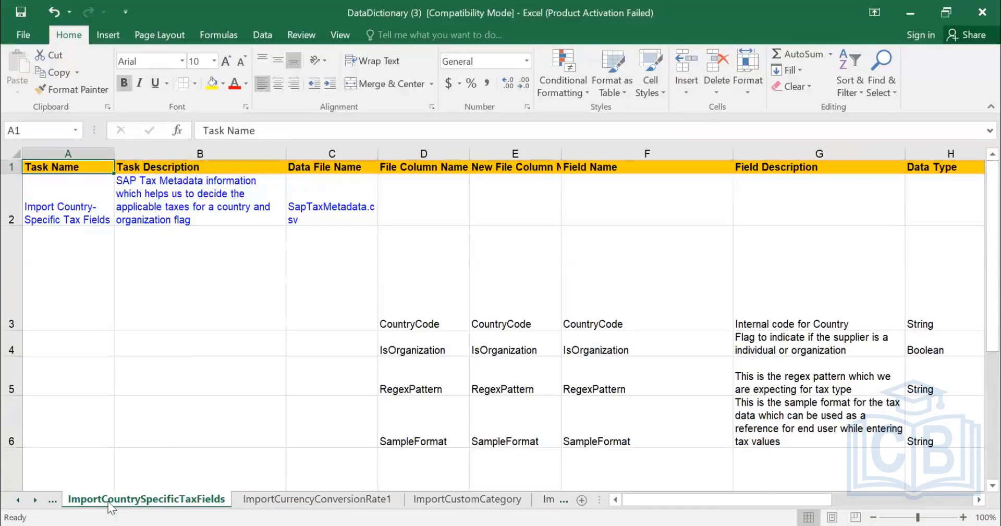
Review the task name, task description and data file name of the Import Country-Specific Tax Fields task.
click(71, 205)
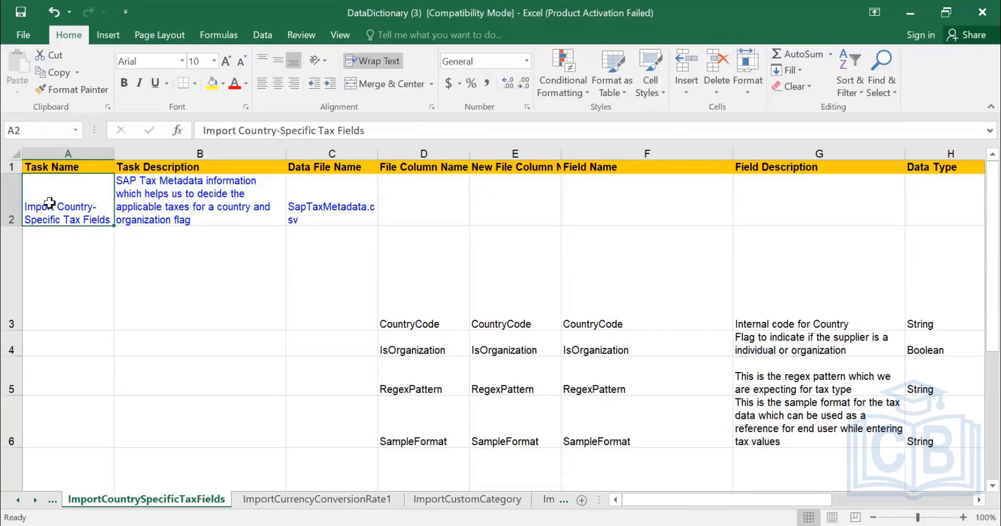
click(170, 204)
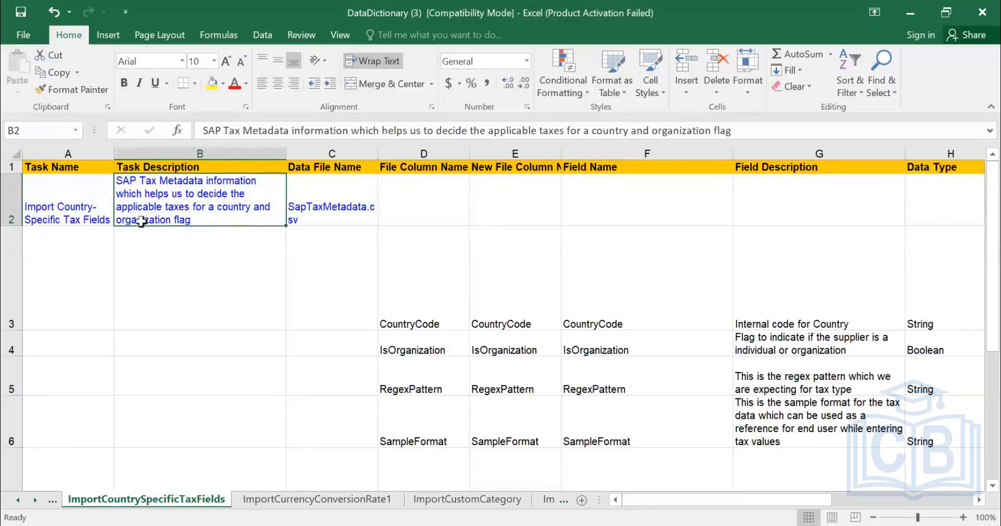
click(328, 218)
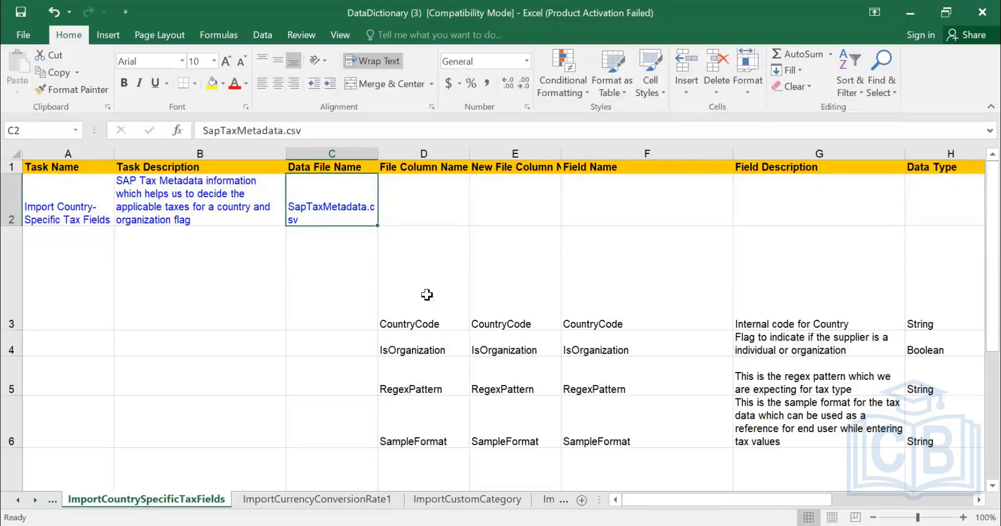
Examine the File Column Name and New File Column Name entries defined for the country-specific tax fields file.
click(430, 325)
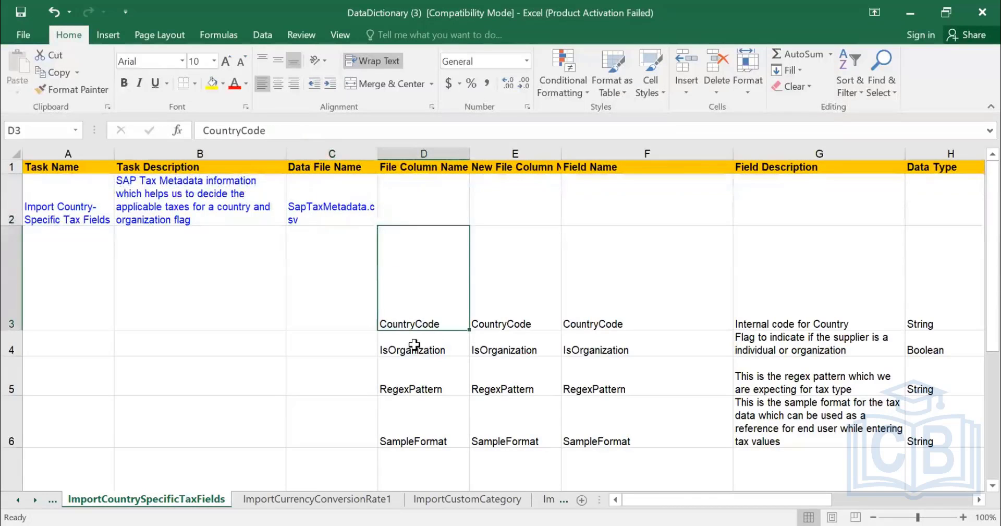
key(Down)
key(Down)
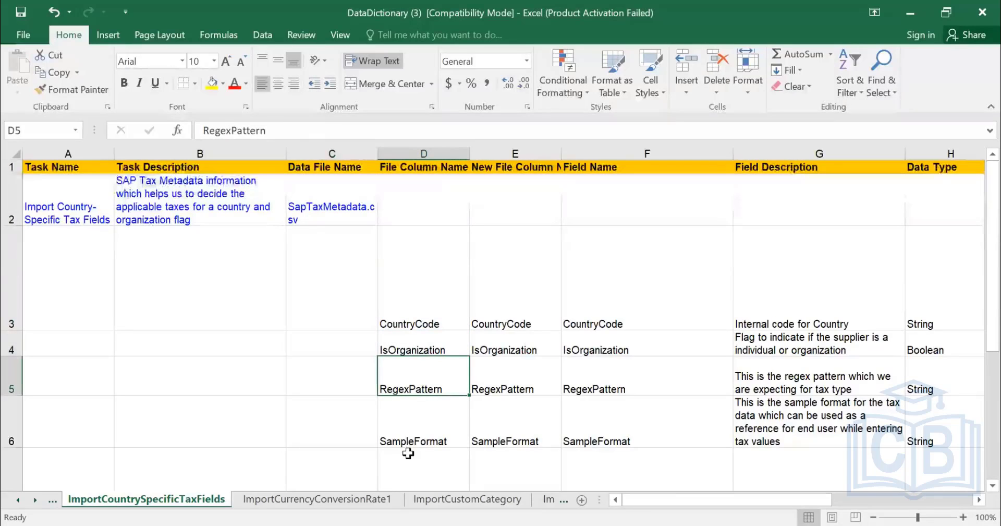
key(Down)
scroll(511, 418, down, 3)
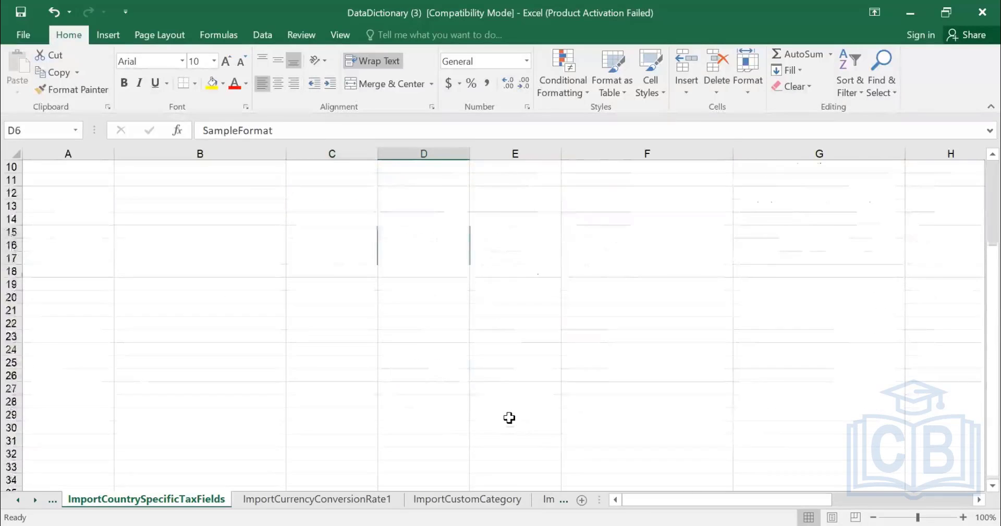
scroll(424, 331, up, 2)
scroll(525, 310, up, 1)
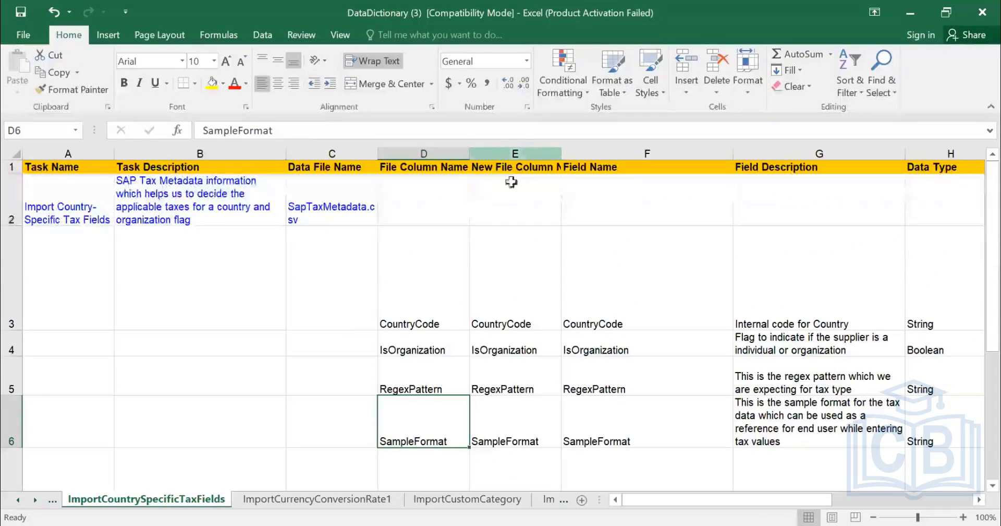
click(514, 154)
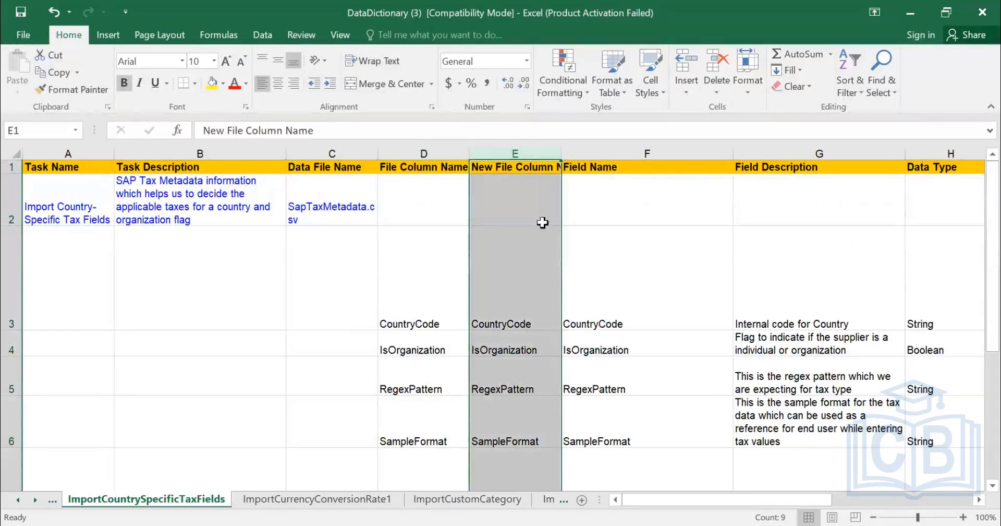
scroll(502, 267, down, 1)
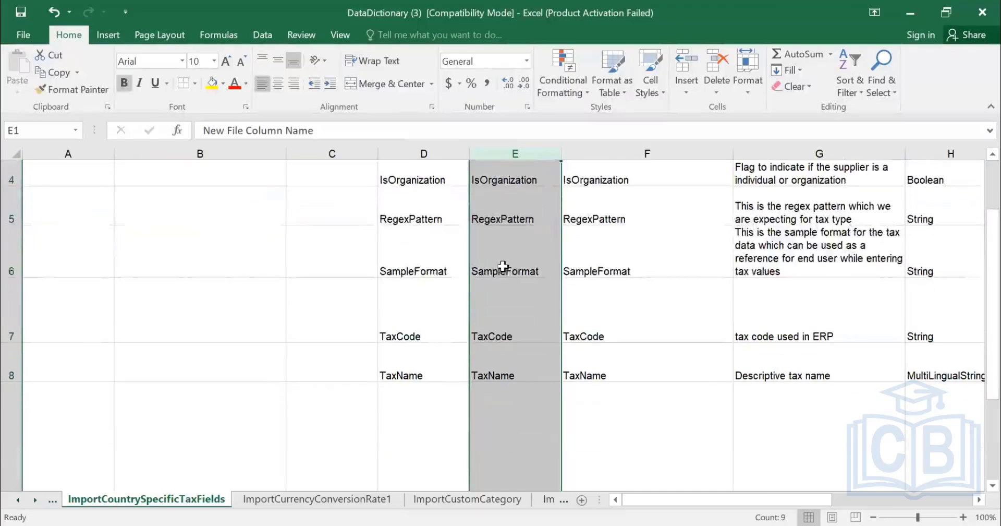
scroll(537, 242, up, 1)
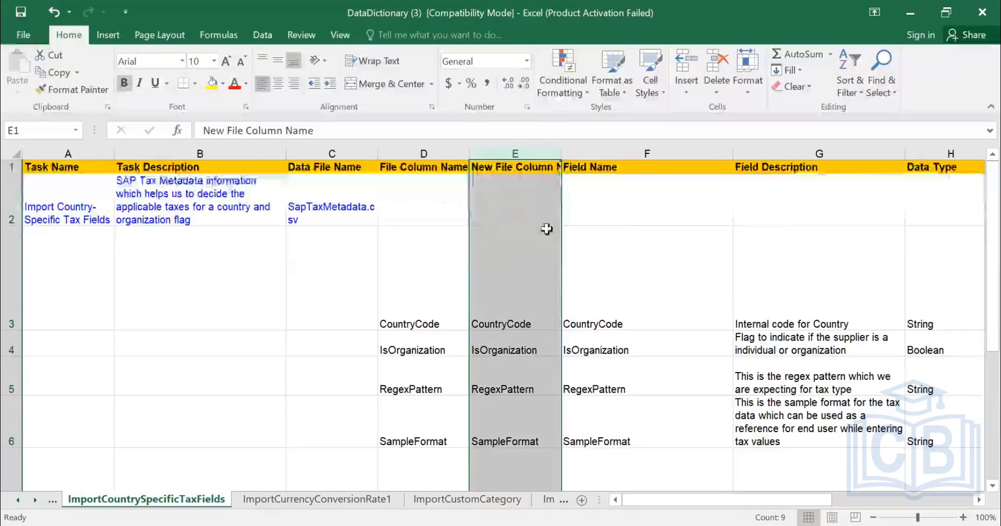
Check the CountryCode row's field name, description, data type, string length and restrictions.
click(426, 313)
click(613, 319)
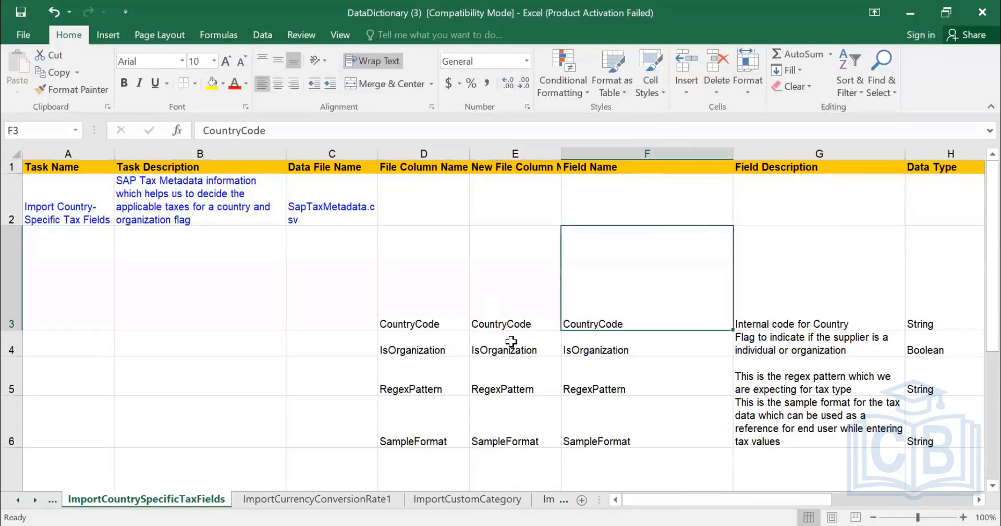
click(793, 319)
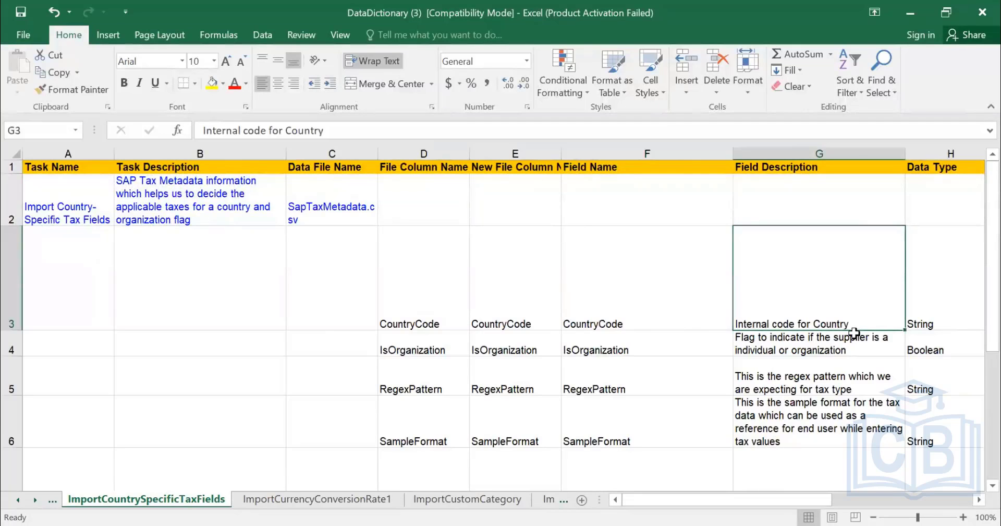
key(Right)
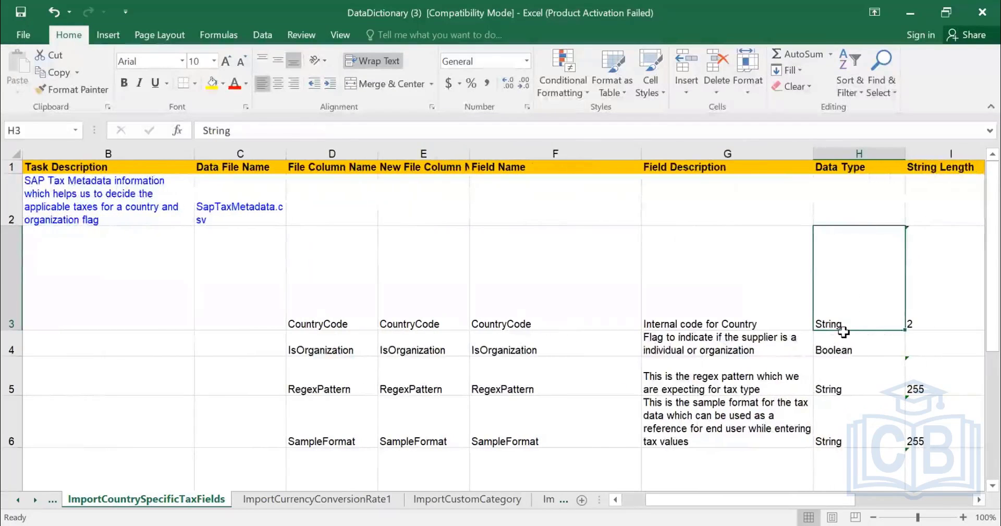
key(Right)
click(571, 323)
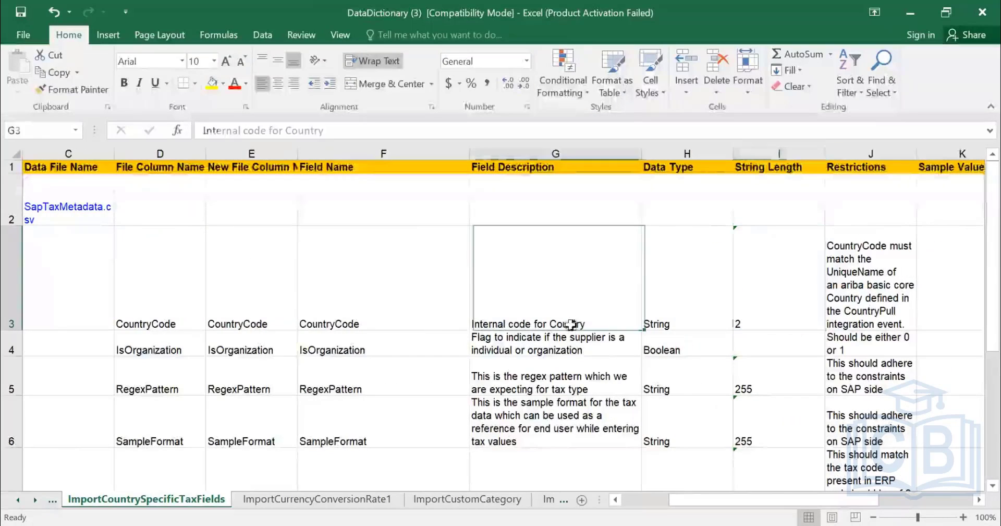
click(769, 309)
click(850, 288)
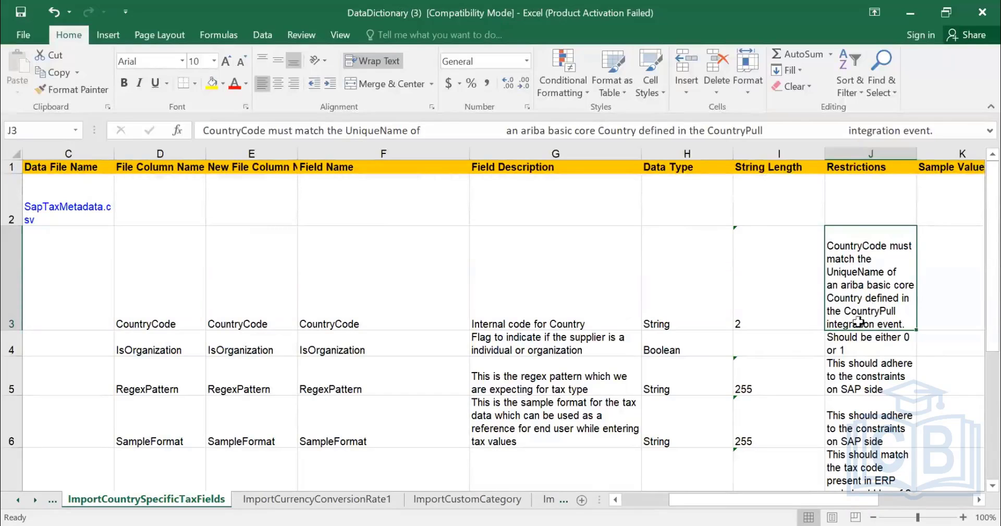
Check the CountryCode row's Sample Values and Required cells, and the Required setting for IsOrganization.
scroll(758, 307, right, 2)
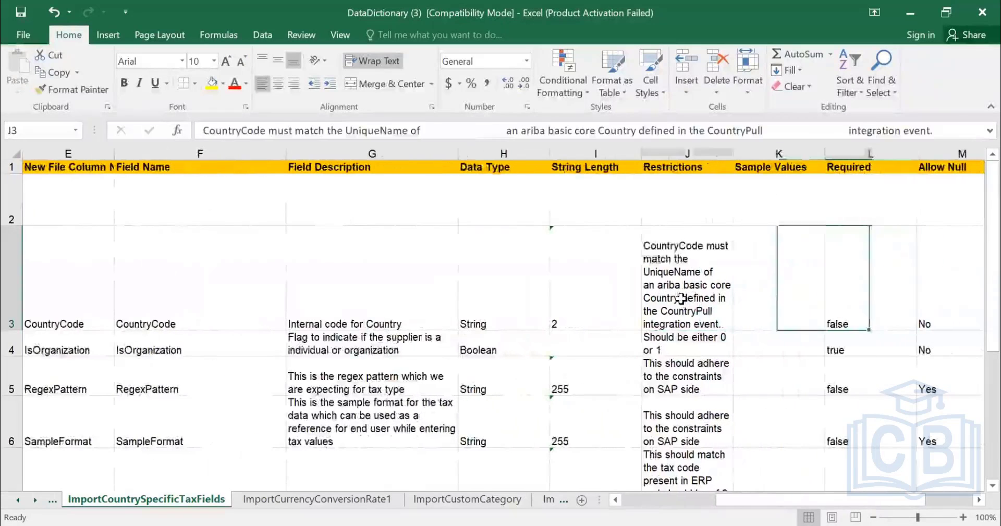
click(793, 324)
click(866, 313)
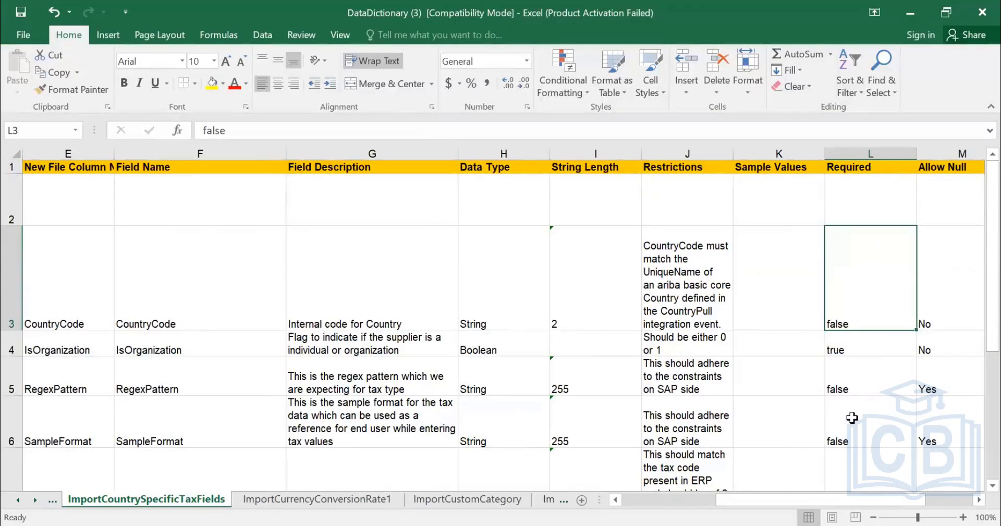
click(853, 341)
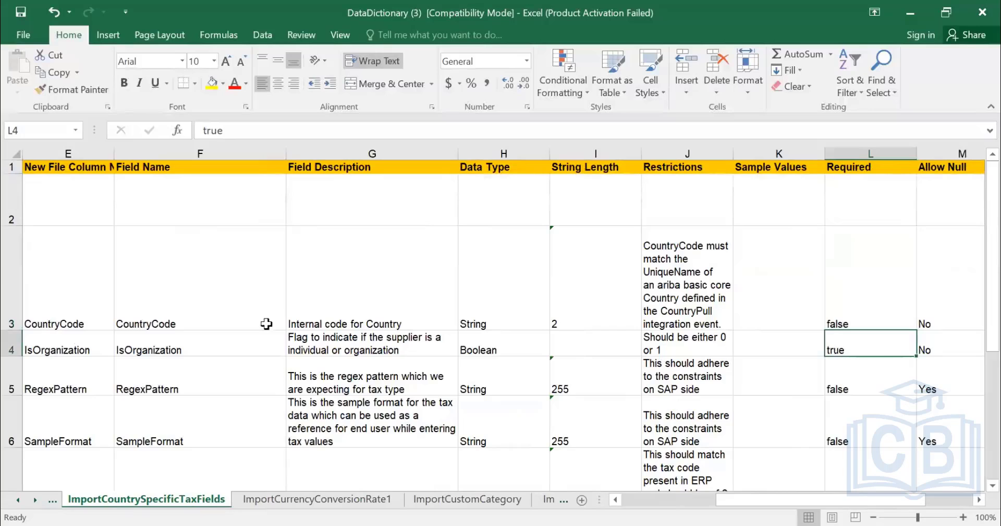
Check the Allow Null settings of the IsOrganization and RegexPattern rows.
click(924, 352)
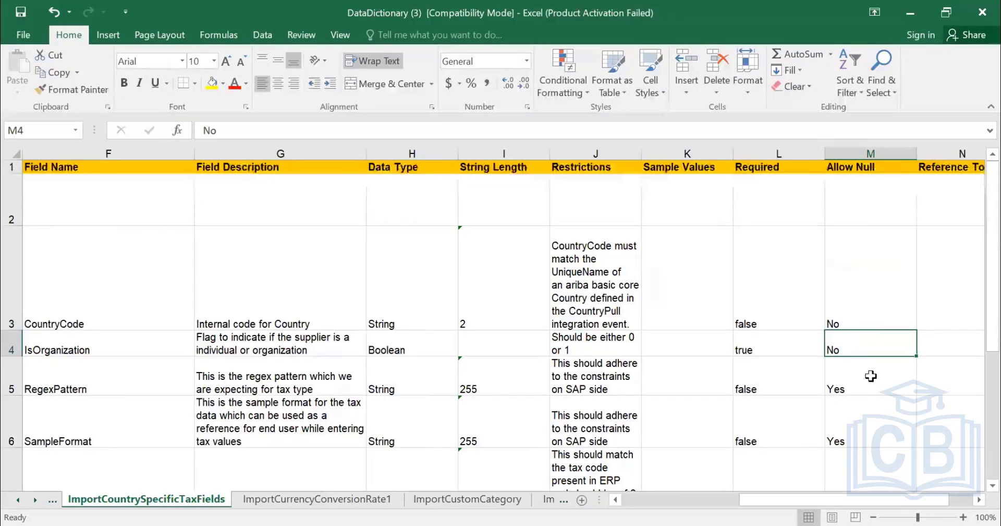
click(855, 397)
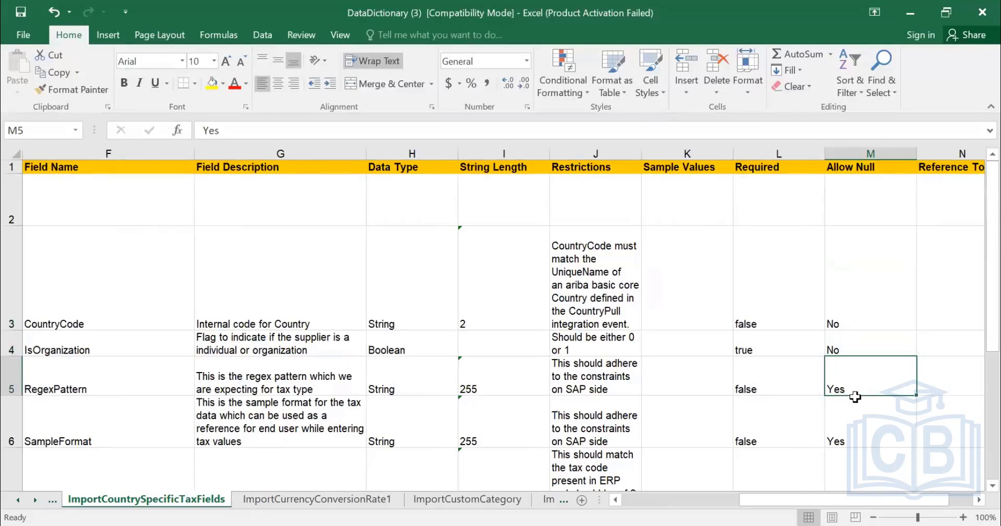
key(Right)
key(Right)
Examine the remaining tax field rows' data types, lengths and restrictions, and check the Required setting of TaxCode.
scroll(847, 464, down, 2)
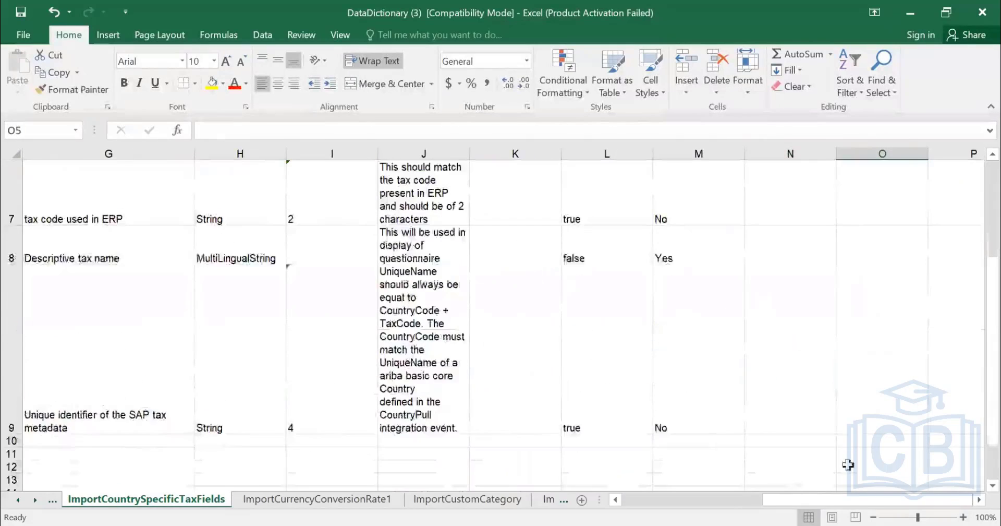
scroll(848, 464, down, 5)
scroll(464, 329, up, 7)
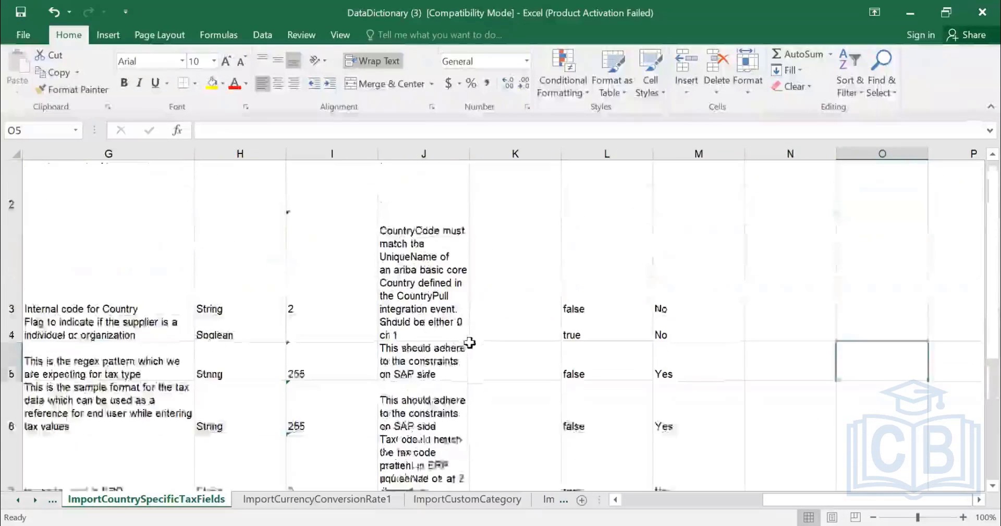
scroll(469, 343, down, 1)
click(584, 336)
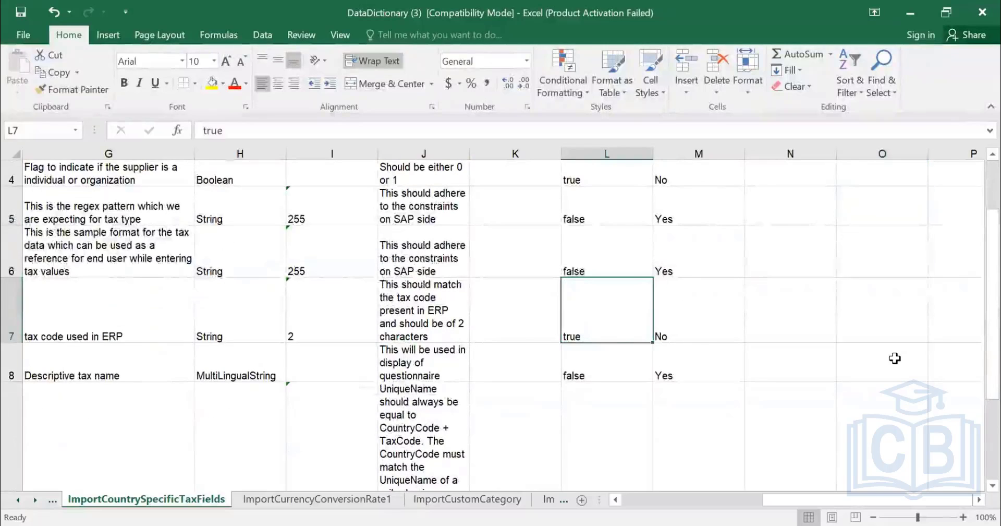
Review the File Column Name entries of the tax fields file, from RegexPattern and SampleFormat through UniqueName.
key(Home)
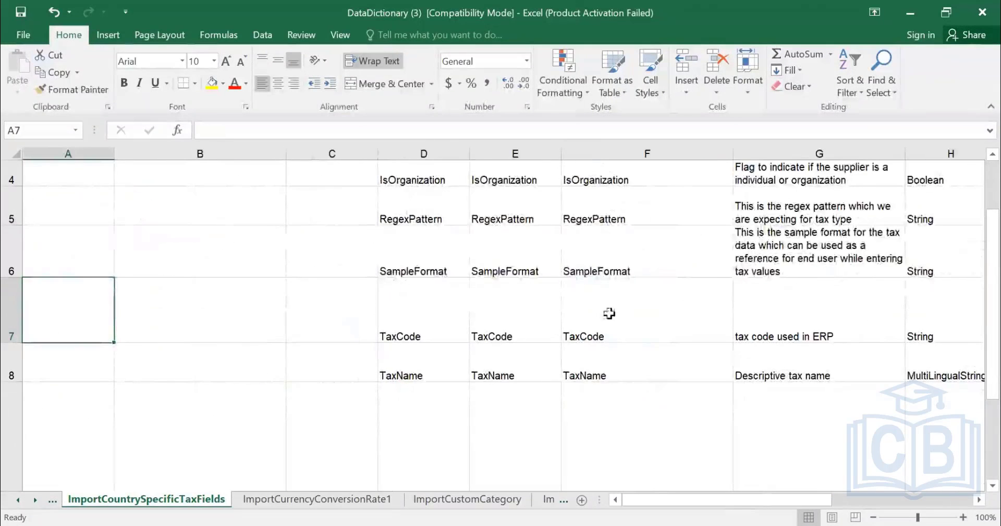
ctrl+scroll(609, 313, down, 2)
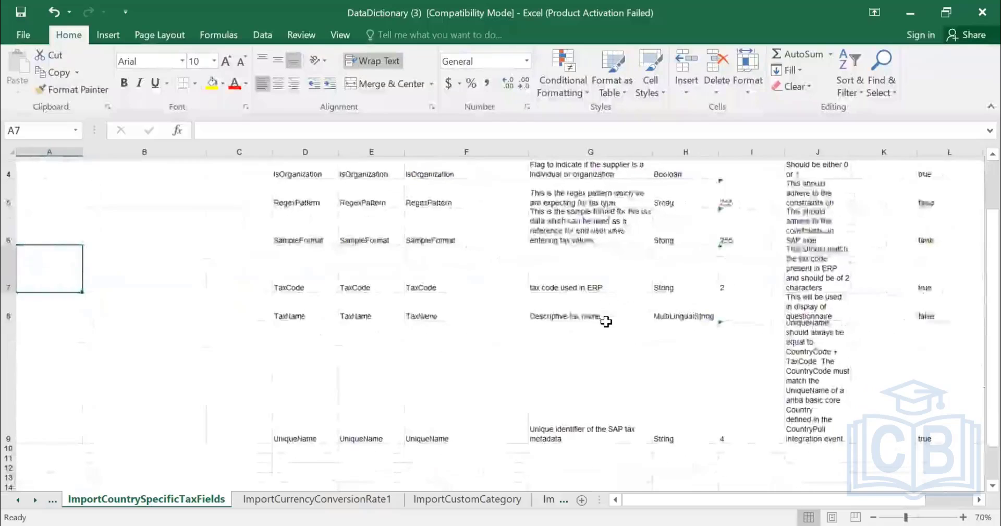
scroll(606, 322, up, 1)
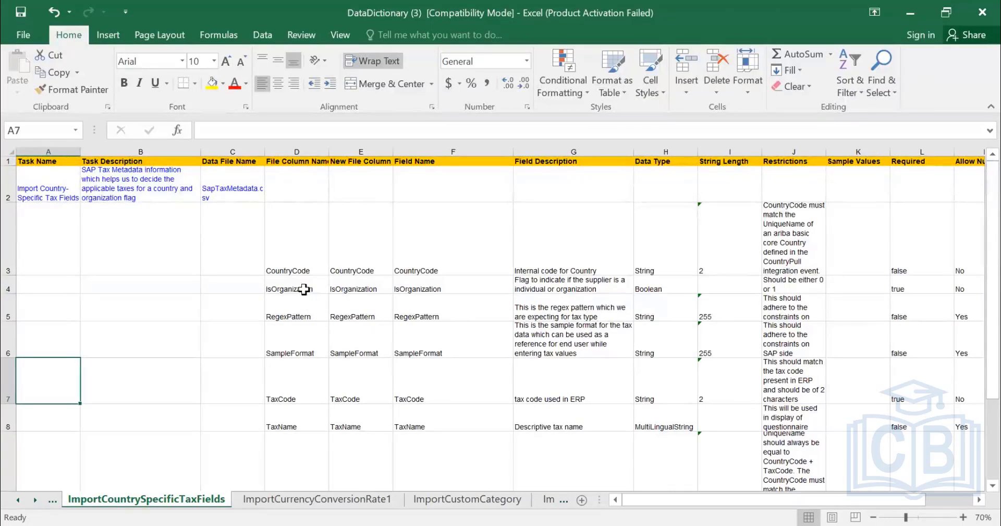
click(305, 309)
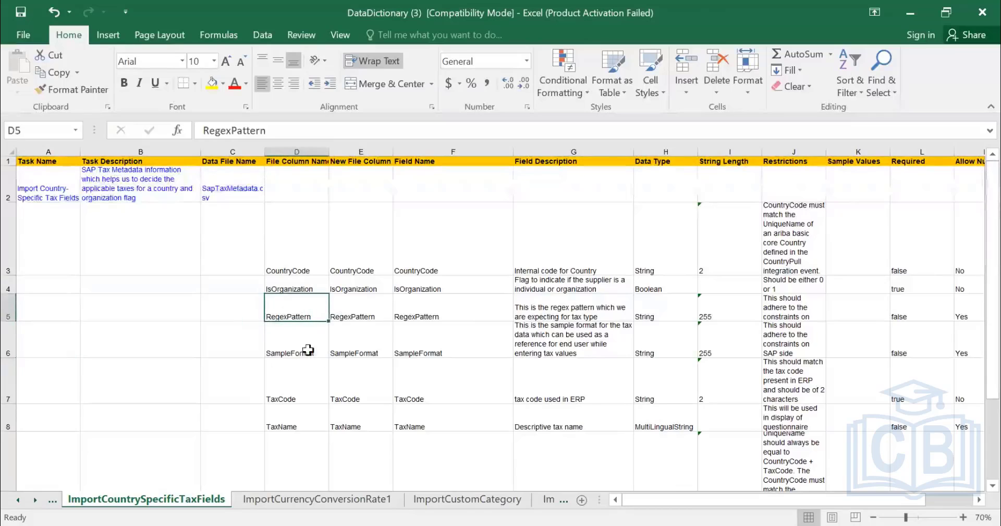
click(310, 351)
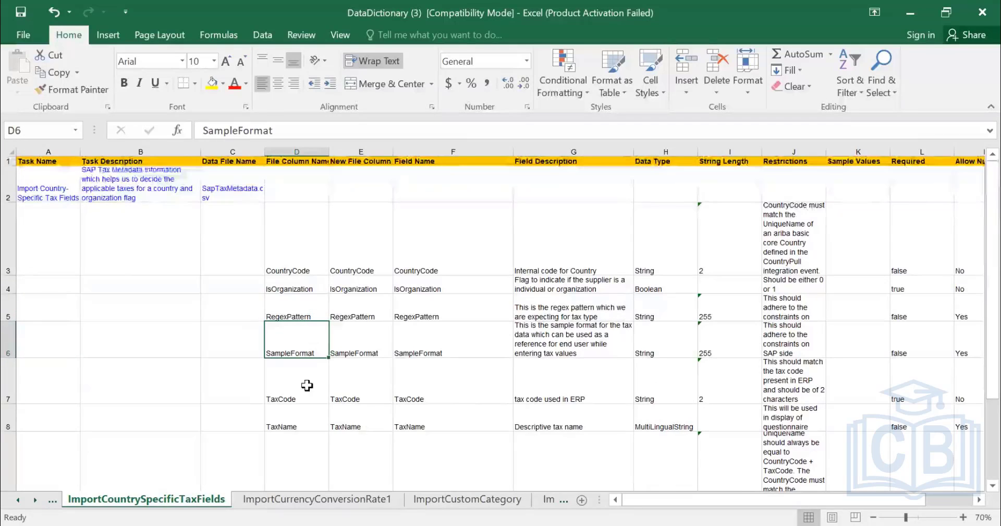
scroll(391, 400, down, 1)
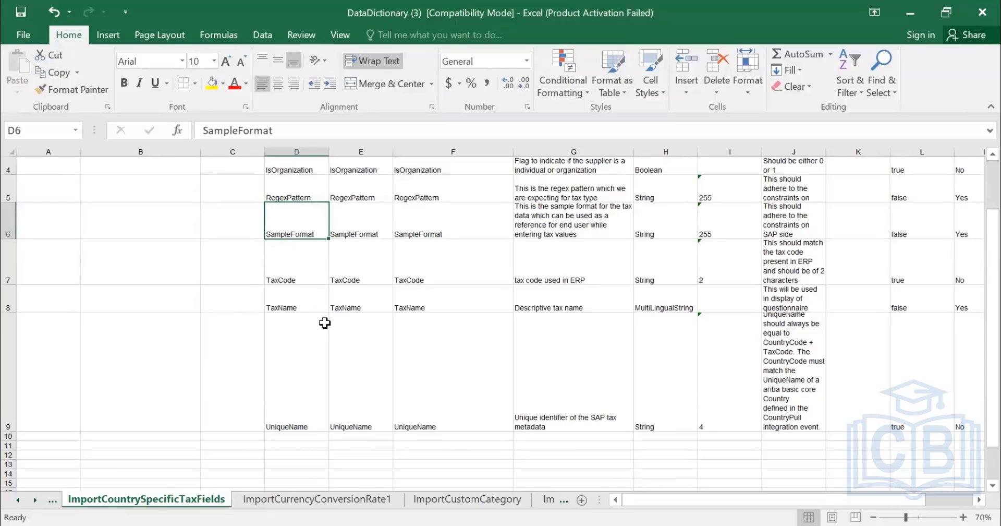
scroll(325, 323, up, 1)
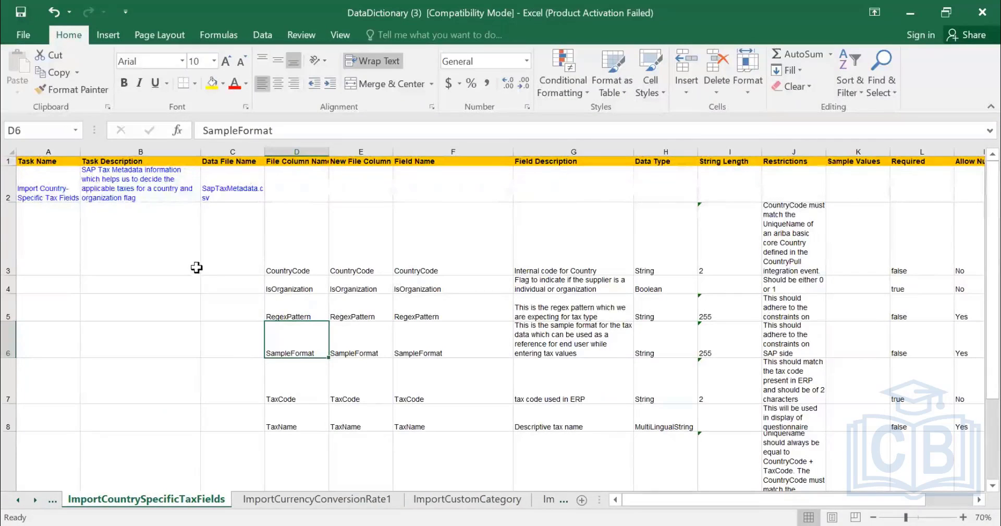
Look through the sheets for country-specific tax field translations, postal code validations and ERP region code mappings.
click(53, 503)
right_click(123, 499)
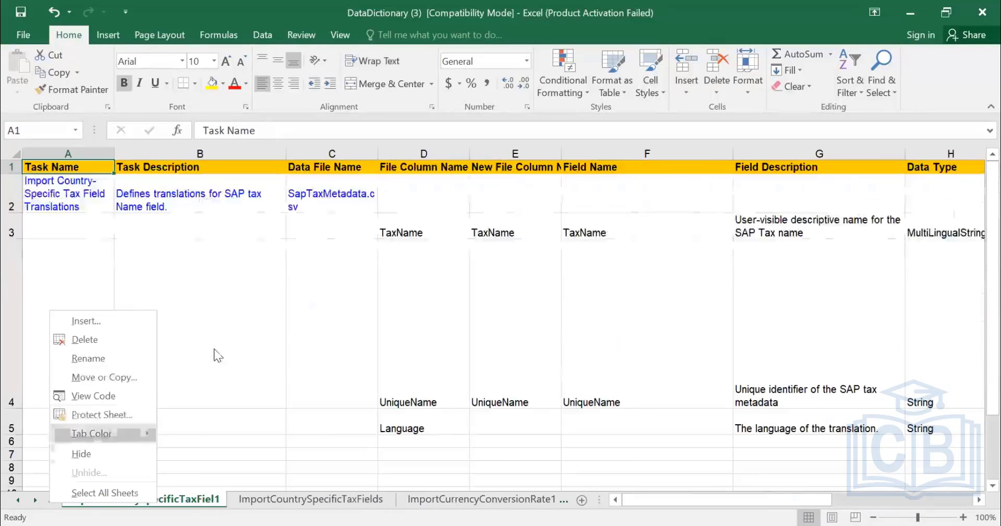
click(56, 502)
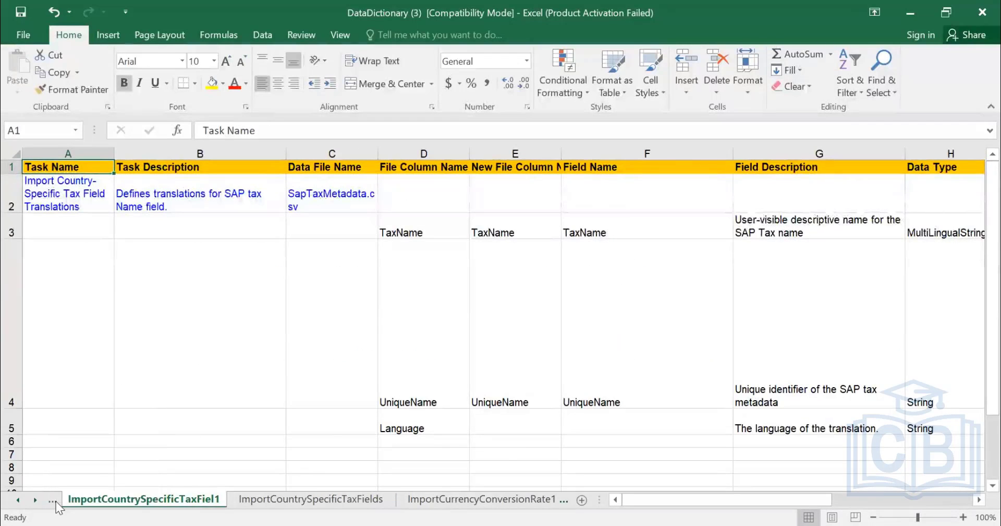
click(52, 501)
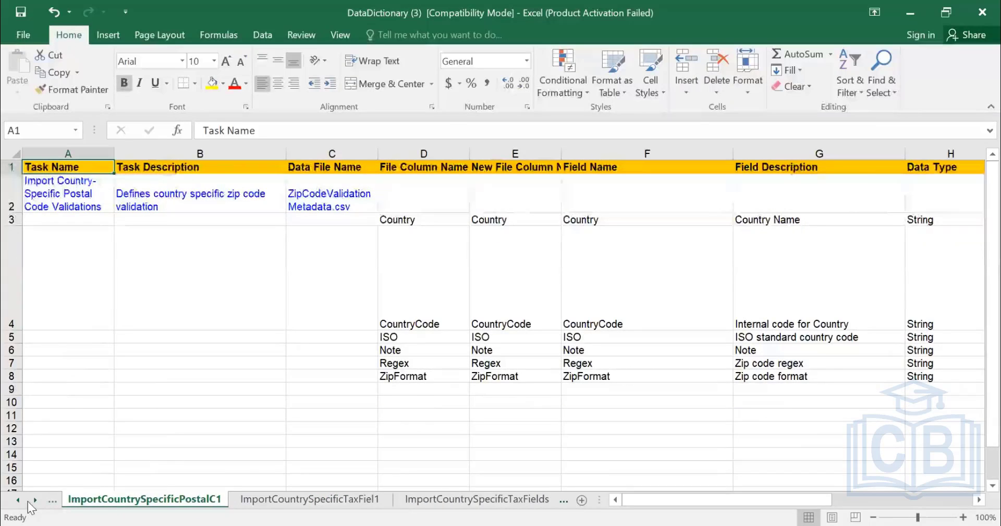
right_click(48, 500)
click(34, 506)
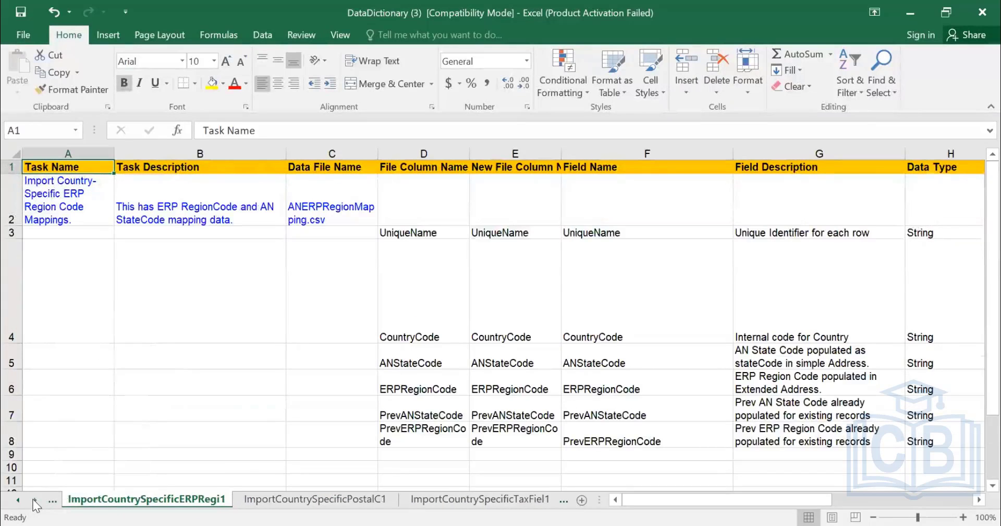
Go to the Indexes sheet and look through its list of export and import task names.
right_click(33, 505)
drag(239, 290, 243, 475)
click(65, 480)
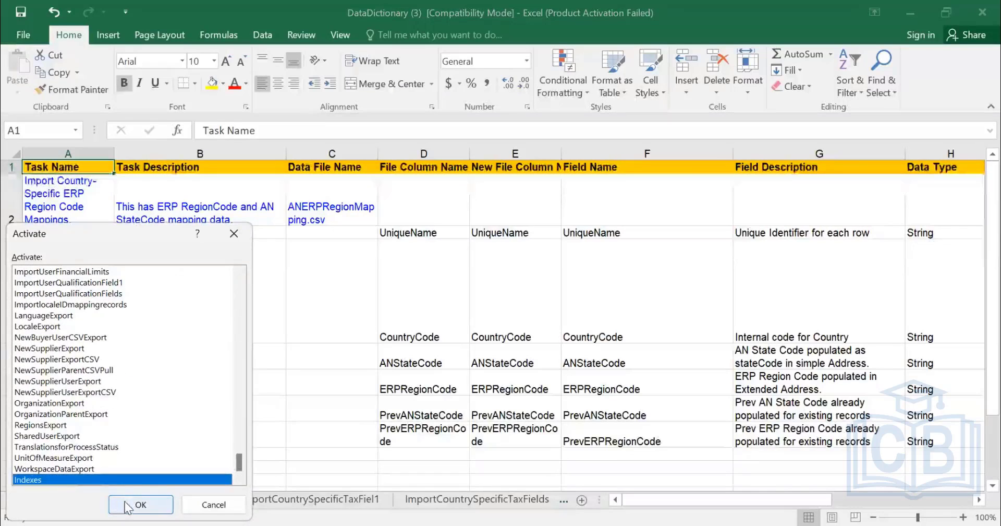
key(Return)
scroll(177, 313, up, 20)
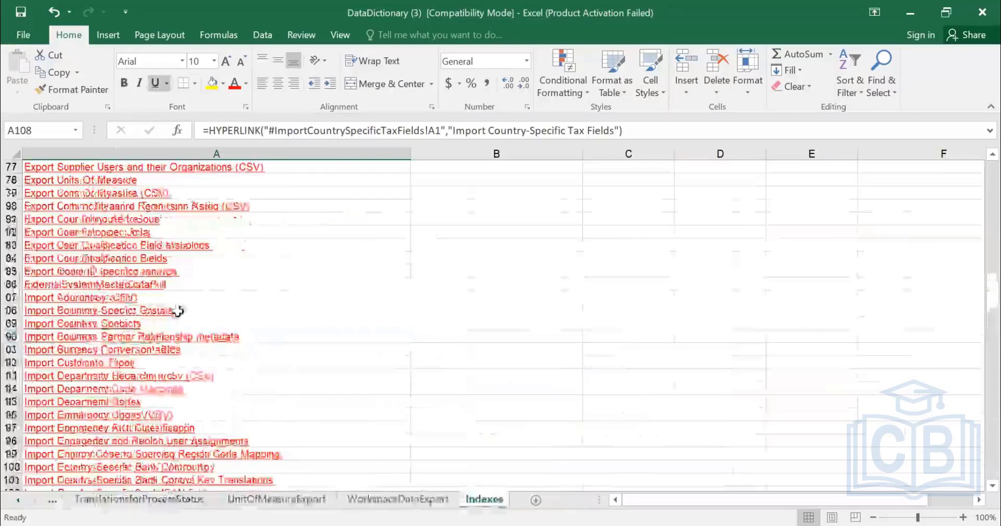
scroll(177, 313, up, 3)
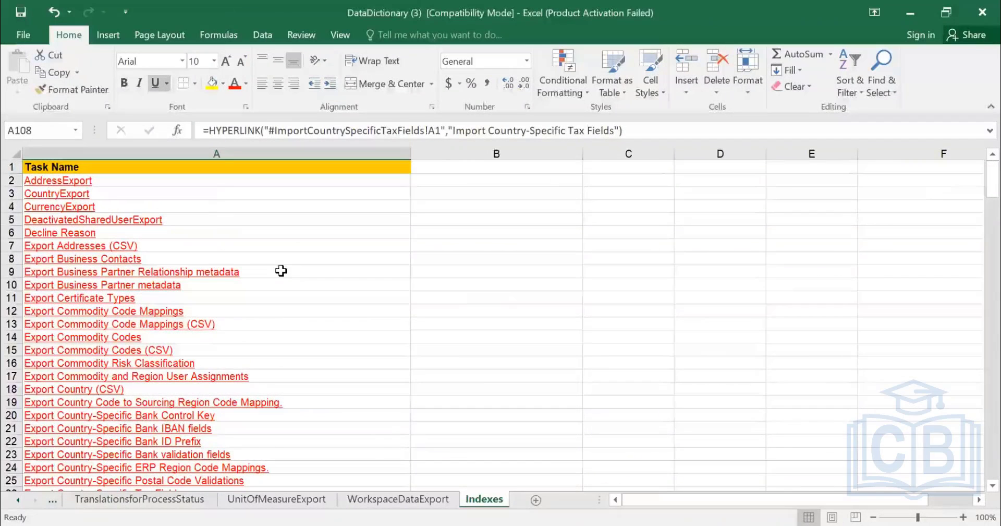
key(ctrl+f)
key(Escape)
scroll(138, 297, down, 8)
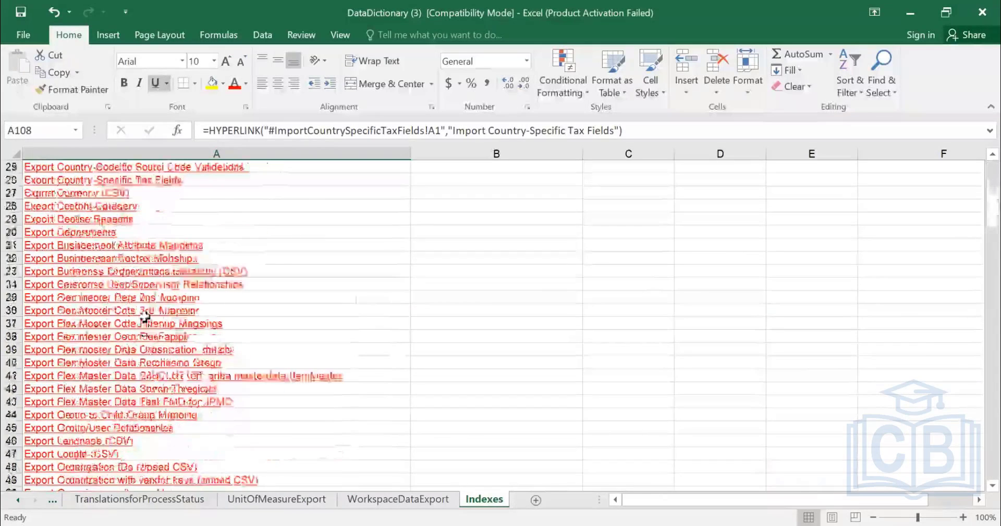
scroll(288, 333, down, 15)
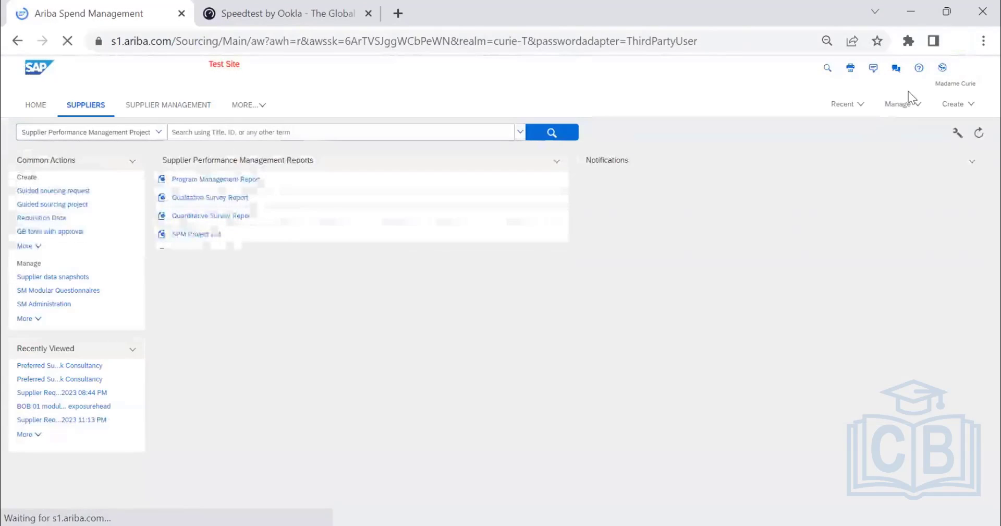
Switch to SAP Ariba, select the Supplier contacts file type for supplier-related data import, and view its import summary.
click(897, 105)
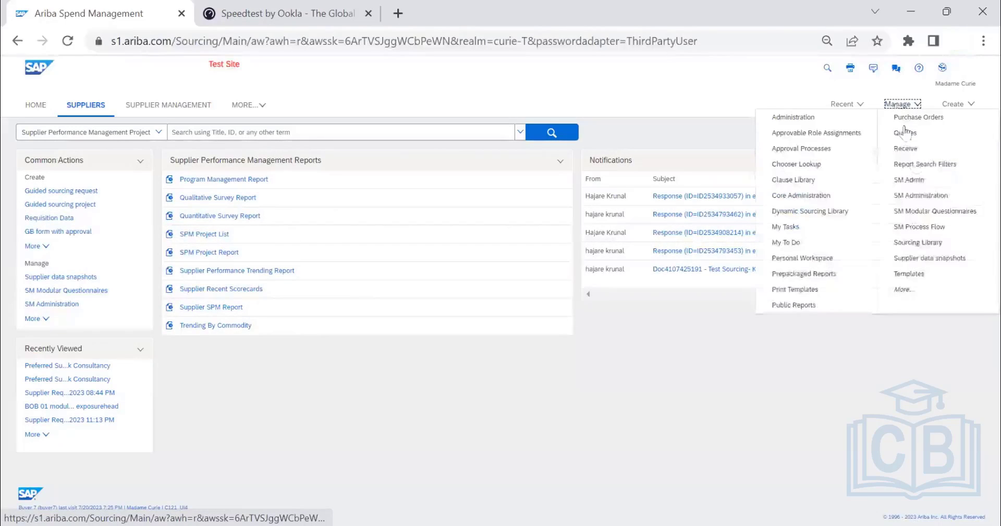
click(915, 183)
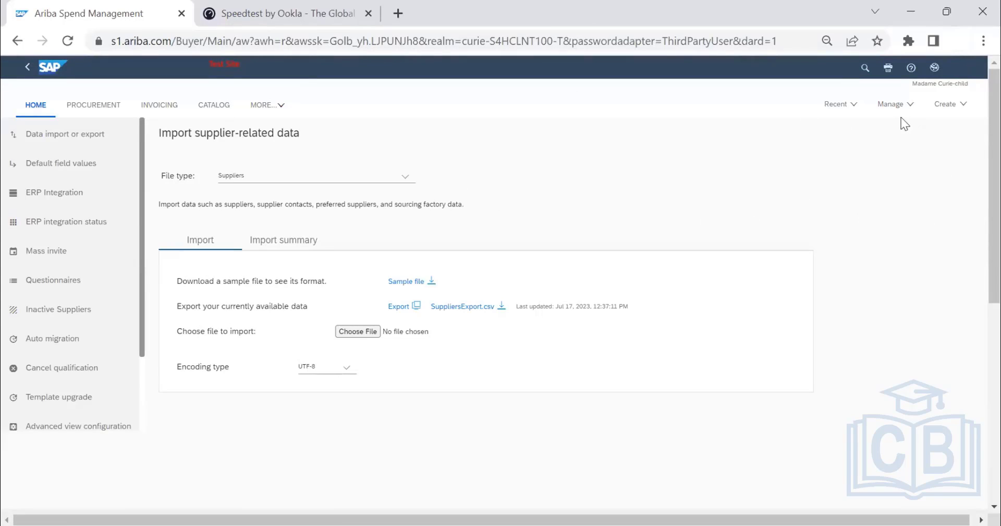
click(320, 179)
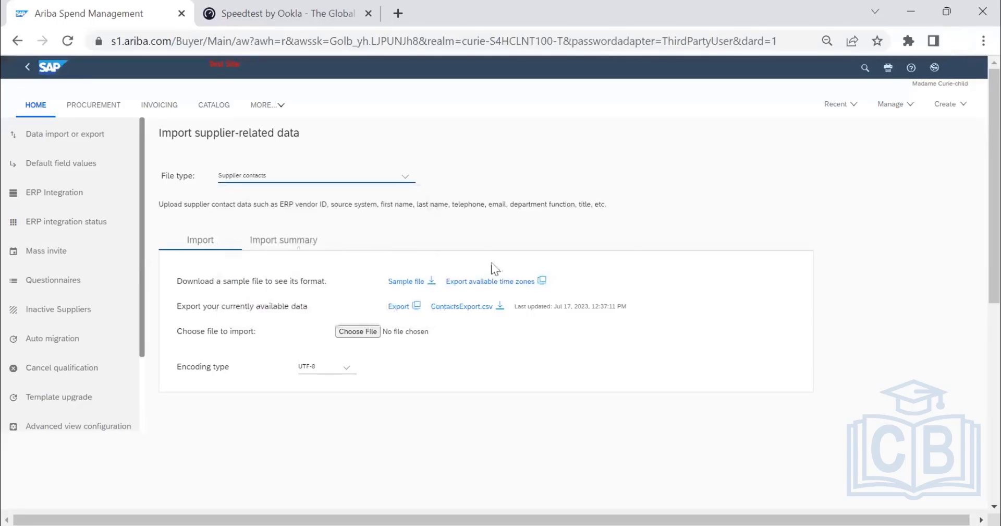
click(292, 241)
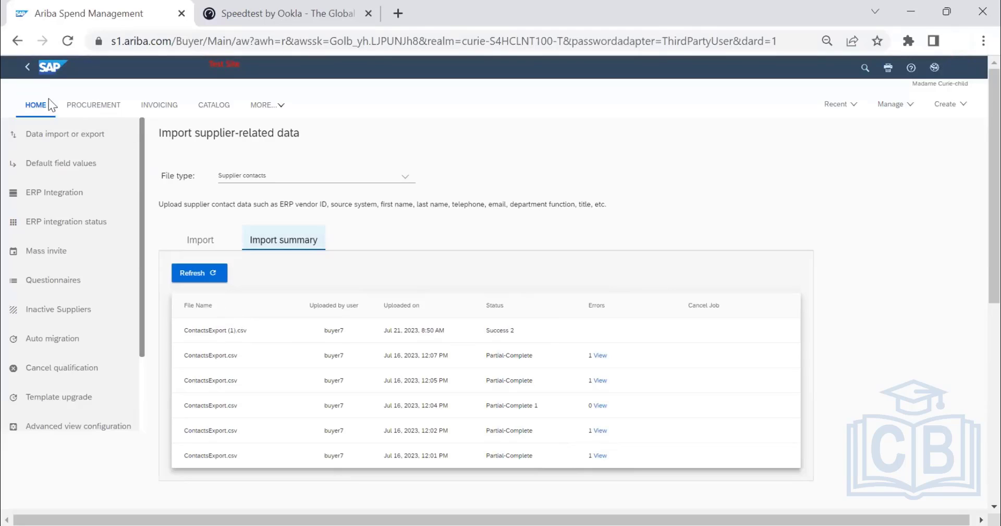
Return to the home page, look through the available create and manage options, and open SM Administration.
click(36, 105)
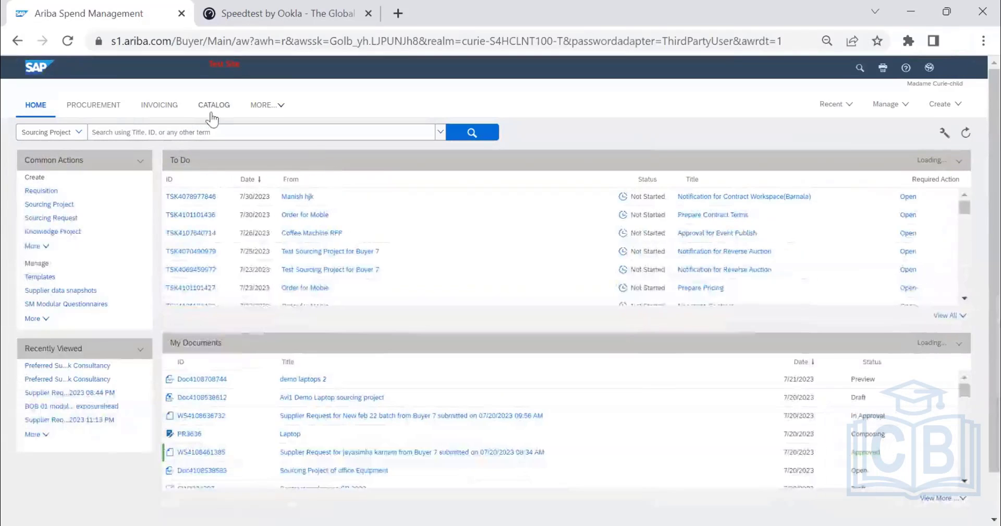
click(266, 104)
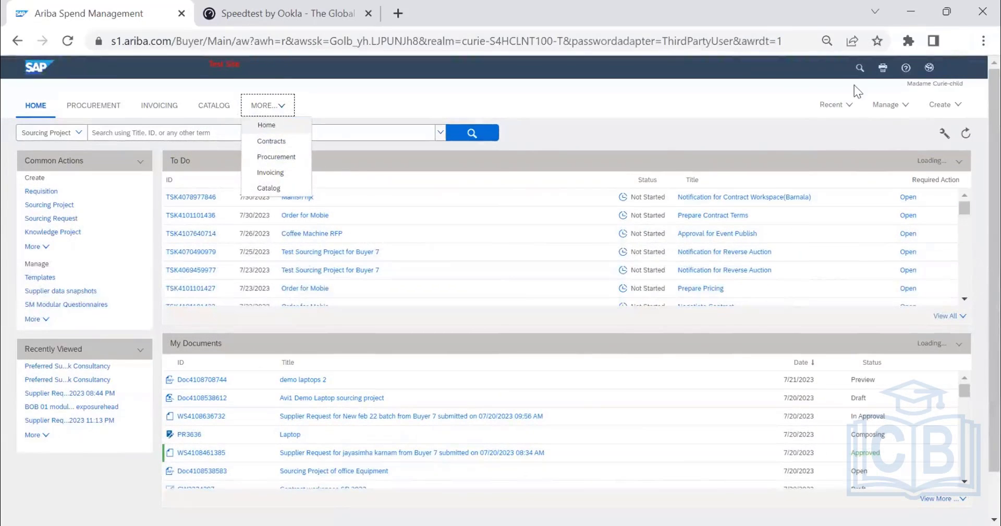
click(732, 120)
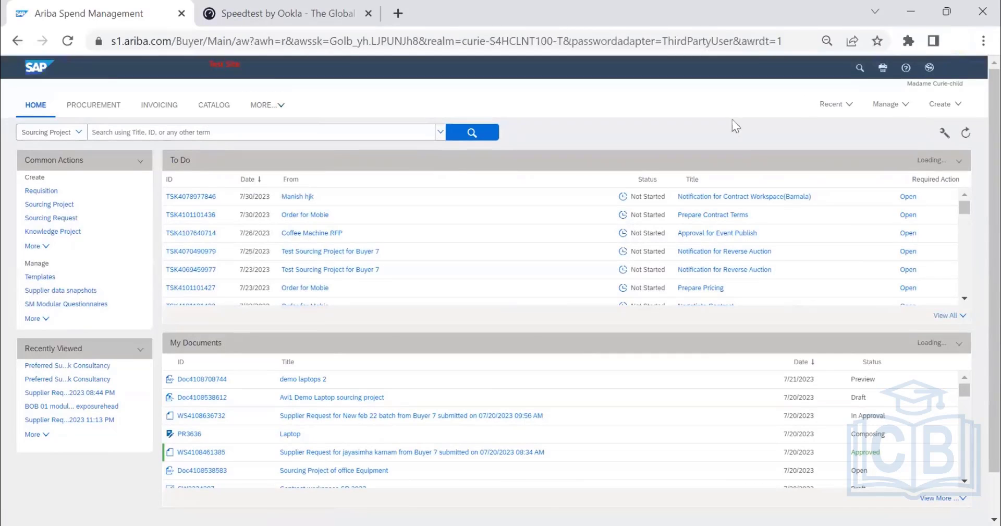
click(933, 108)
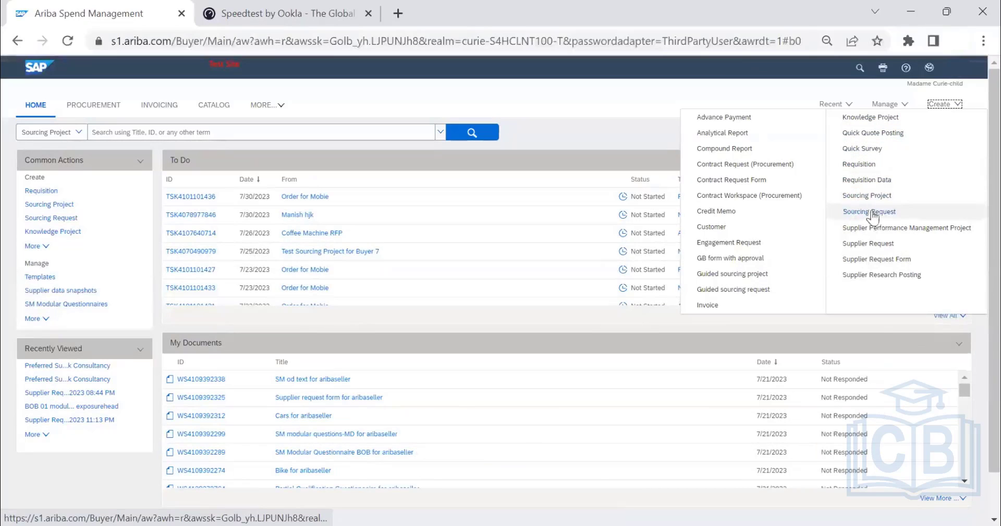
click(284, 107)
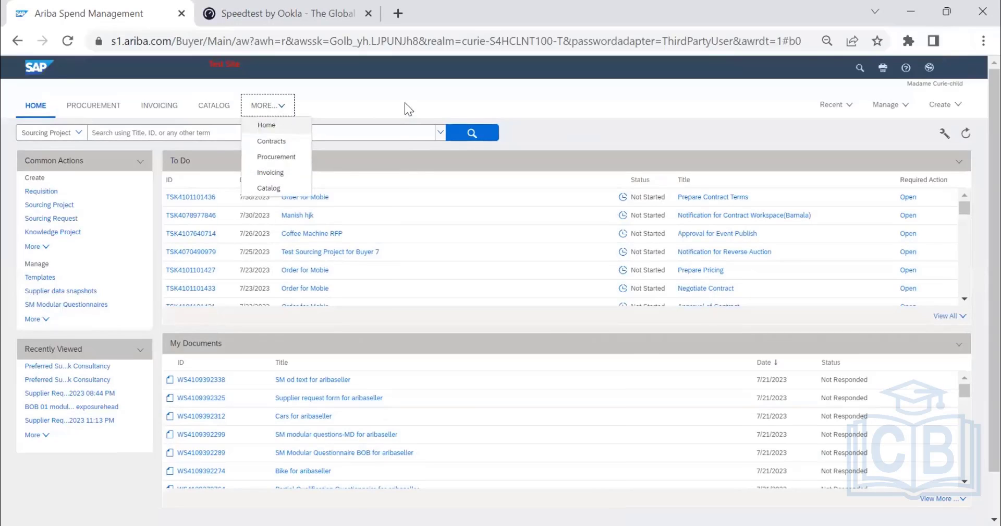
click(879, 108)
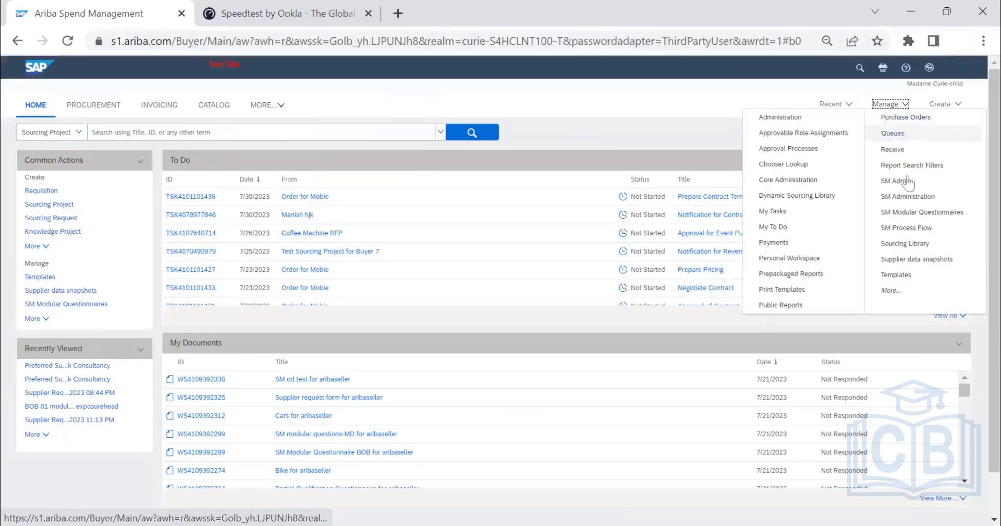
click(909, 197)
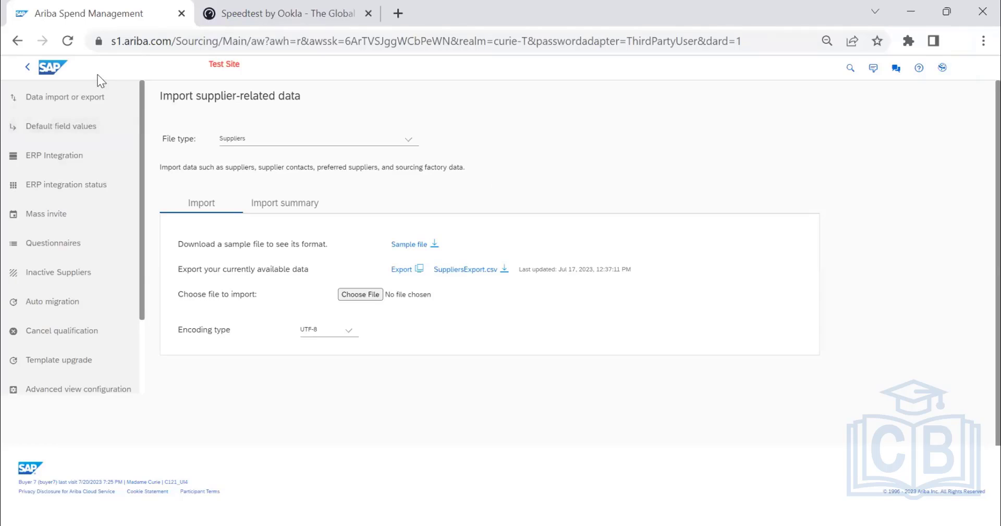
Open the aribaseller supplier profile from the supplier requests in Supplier Management.
click(61, 70)
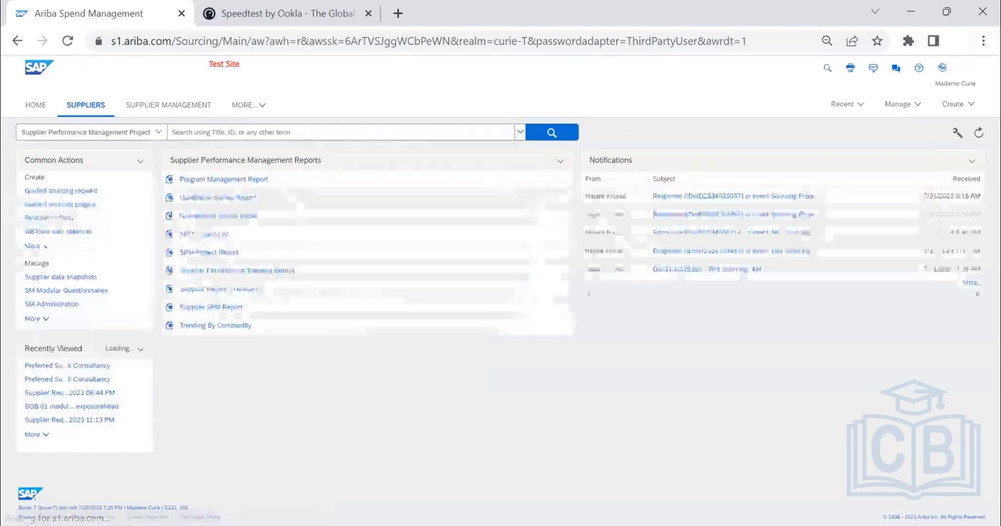
click(182, 108)
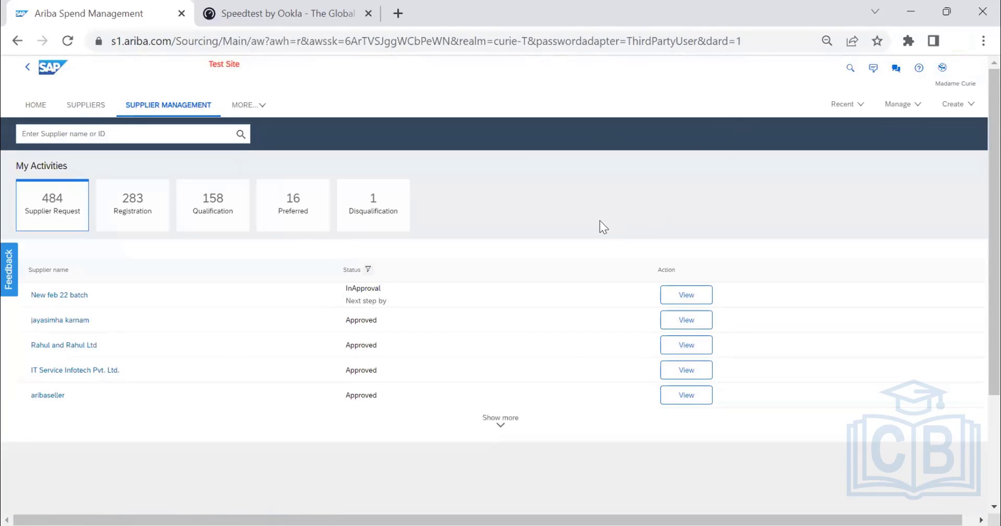
click(48, 395)
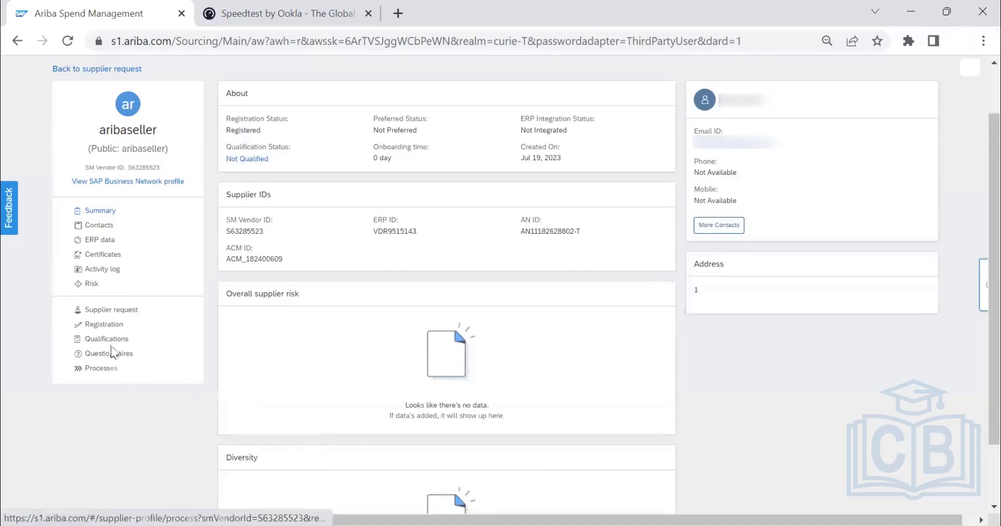
View the contacts of the aribaseller supplier and open the SM administration page for importing supplier-related data.
click(99, 226)
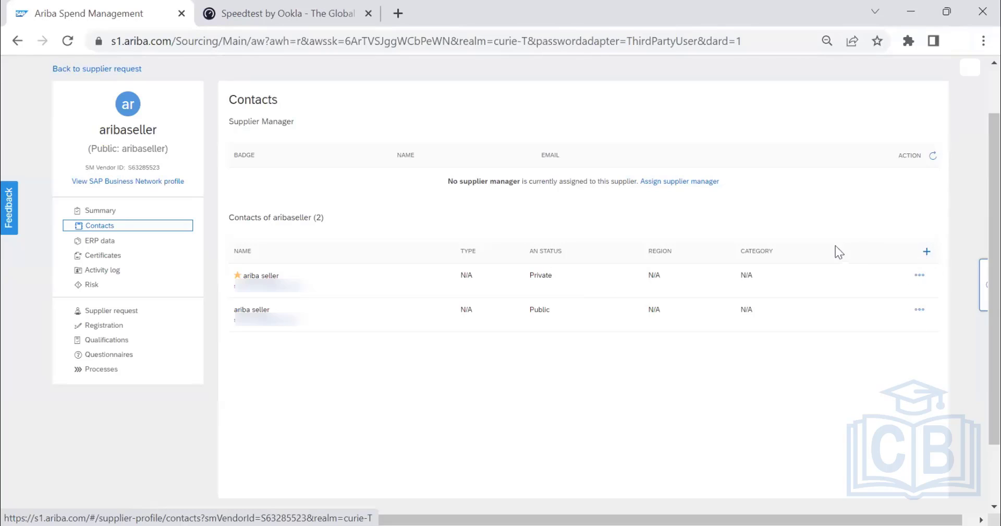
scroll(910, 89, up, 2)
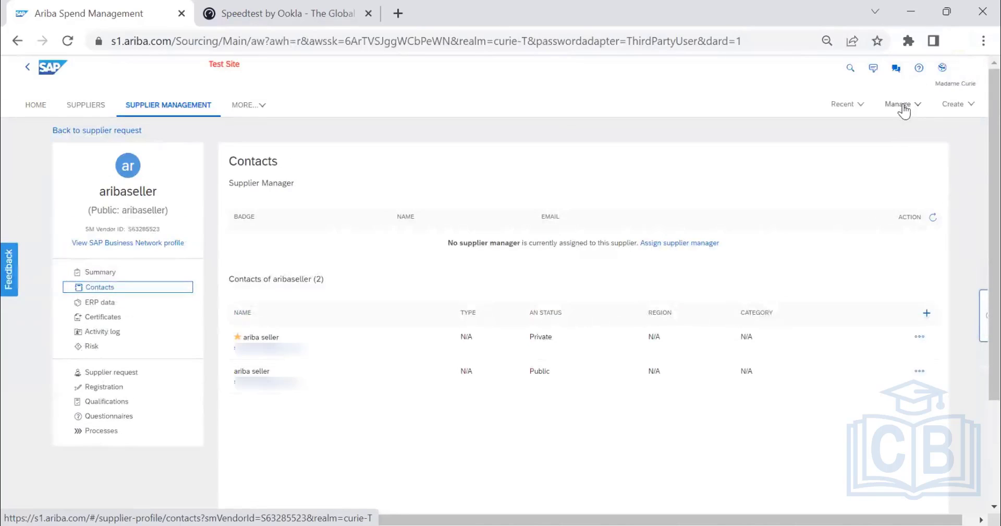
click(903, 106)
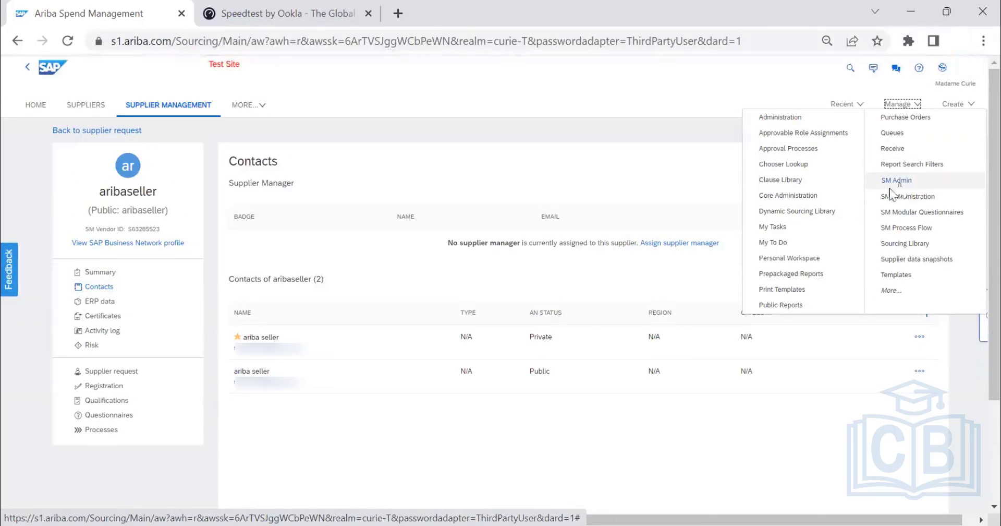
click(889, 188)
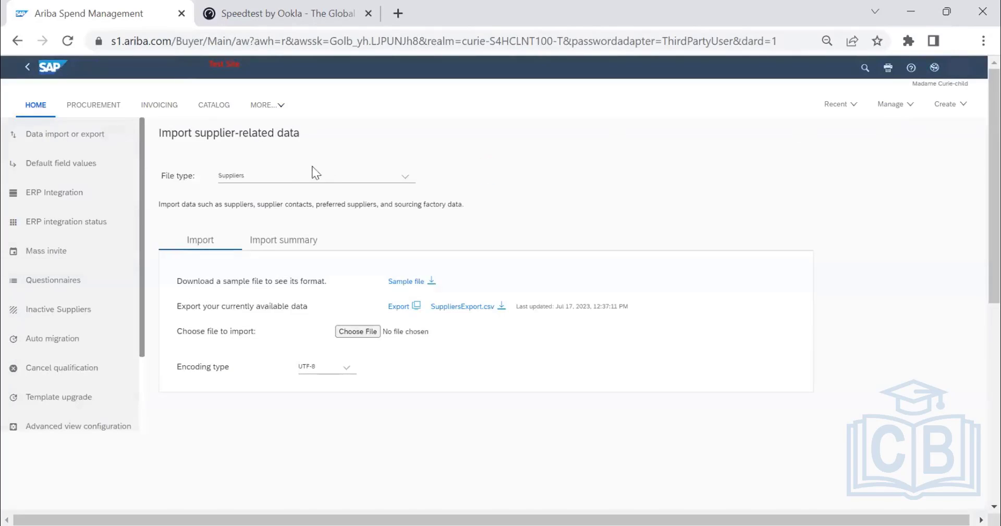
Look through the file types available for supplier-related data import and select Supplier qualification data.
click(293, 180)
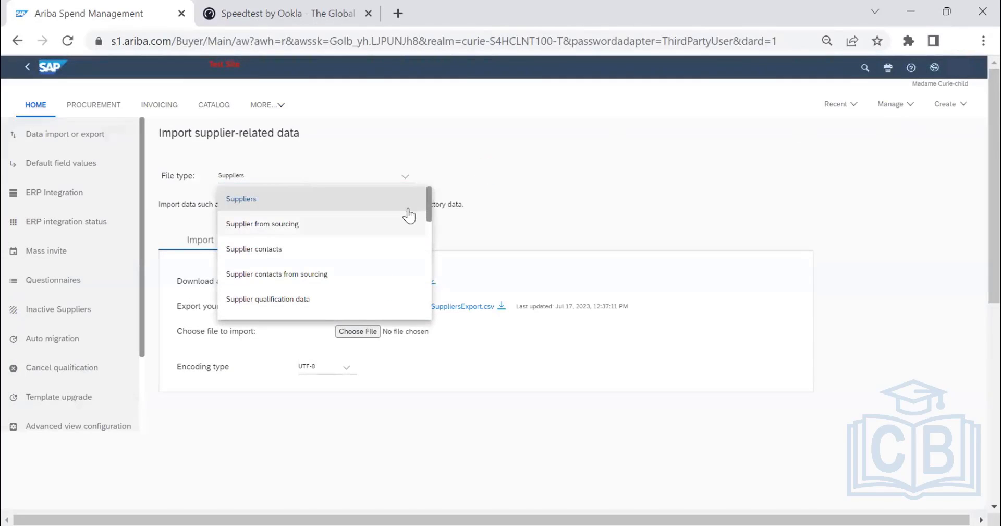
drag(431, 205, 415, 305)
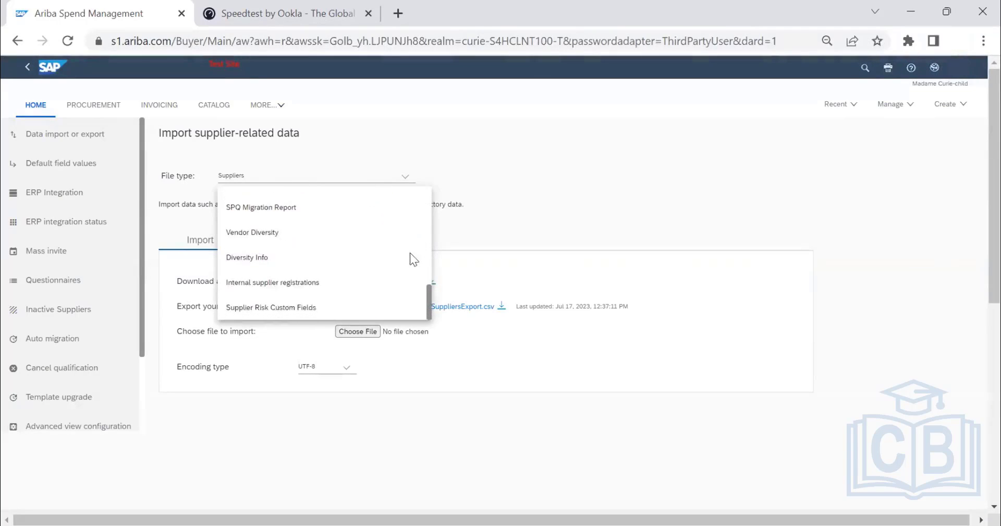
scroll(409, 245, up, 5)
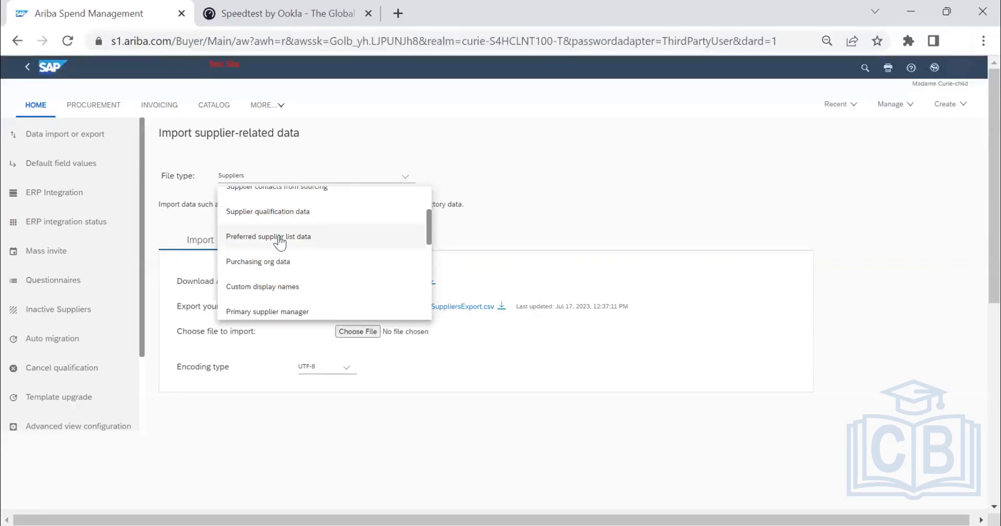
click(273, 223)
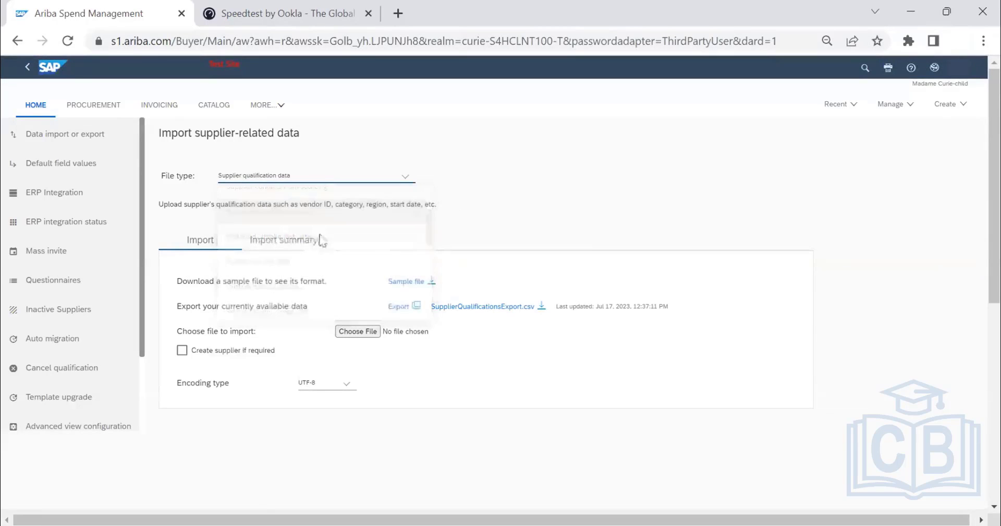